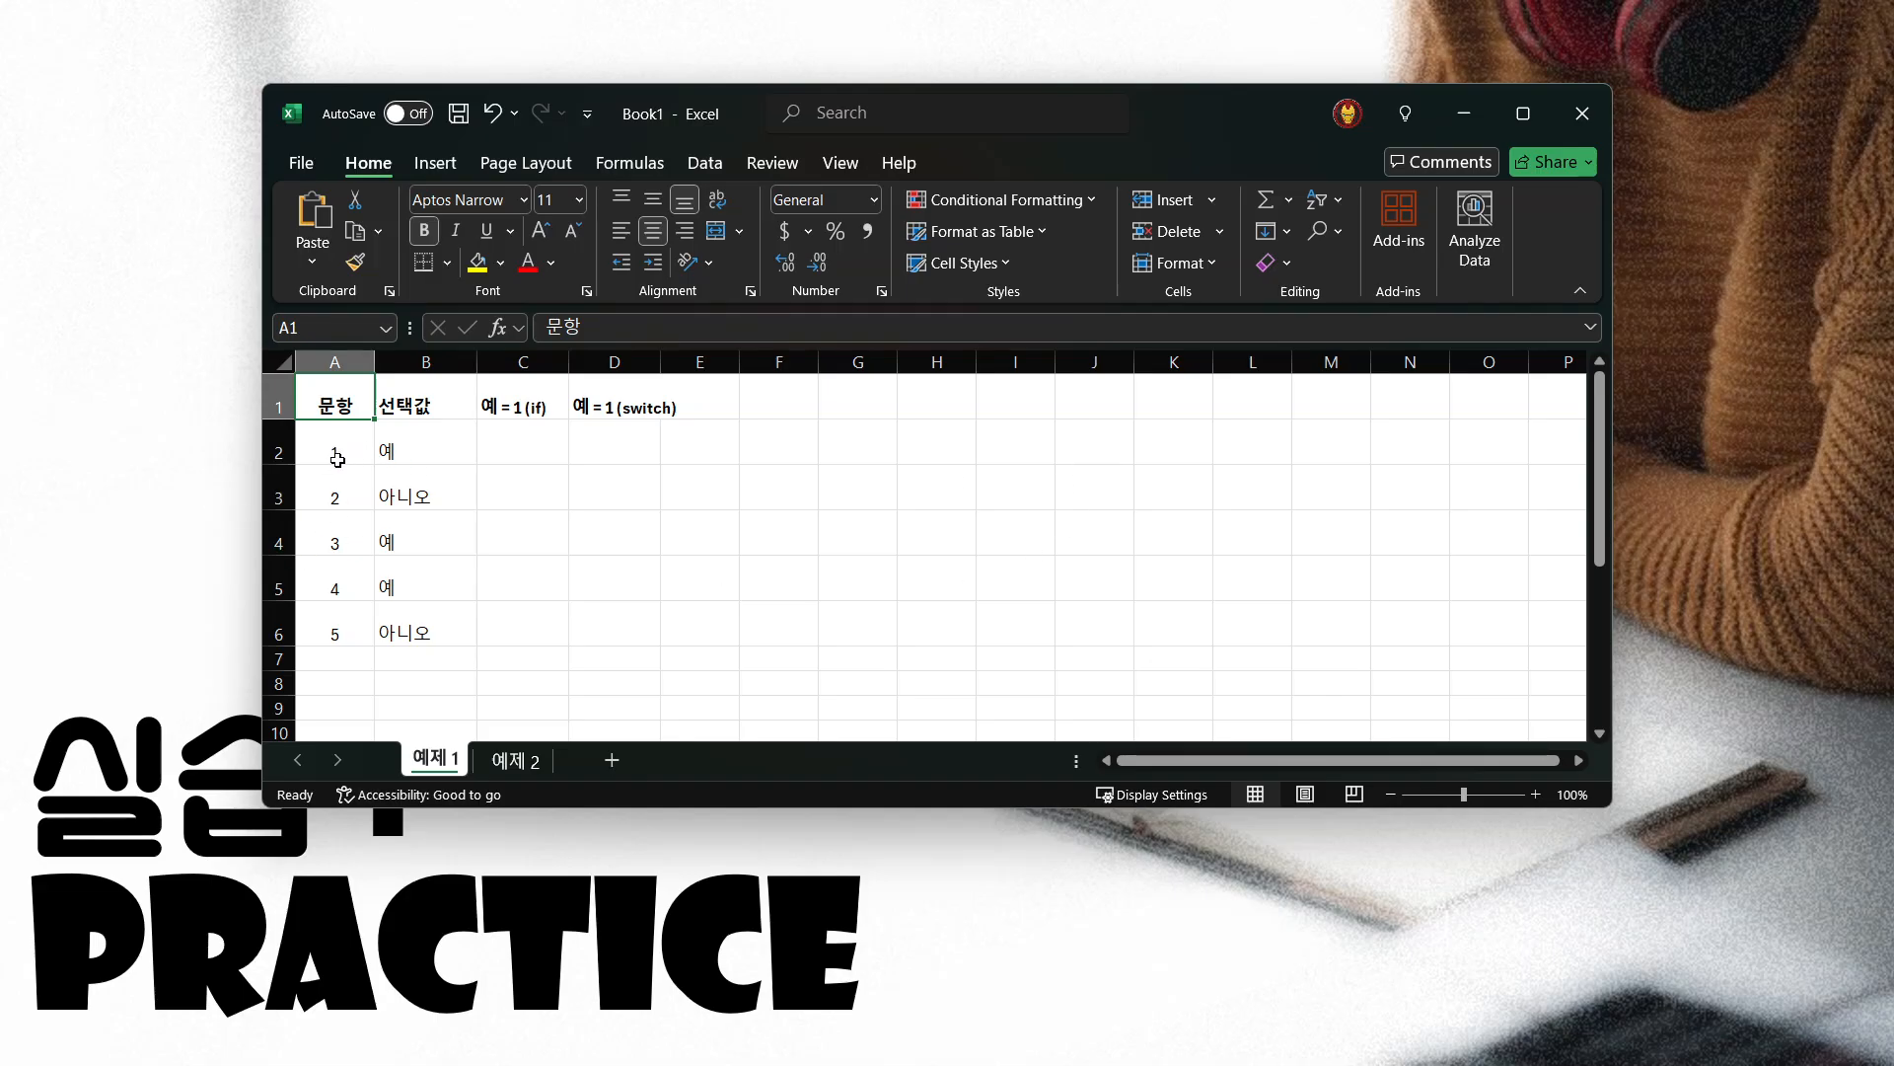
click(332, 635)
text(5)
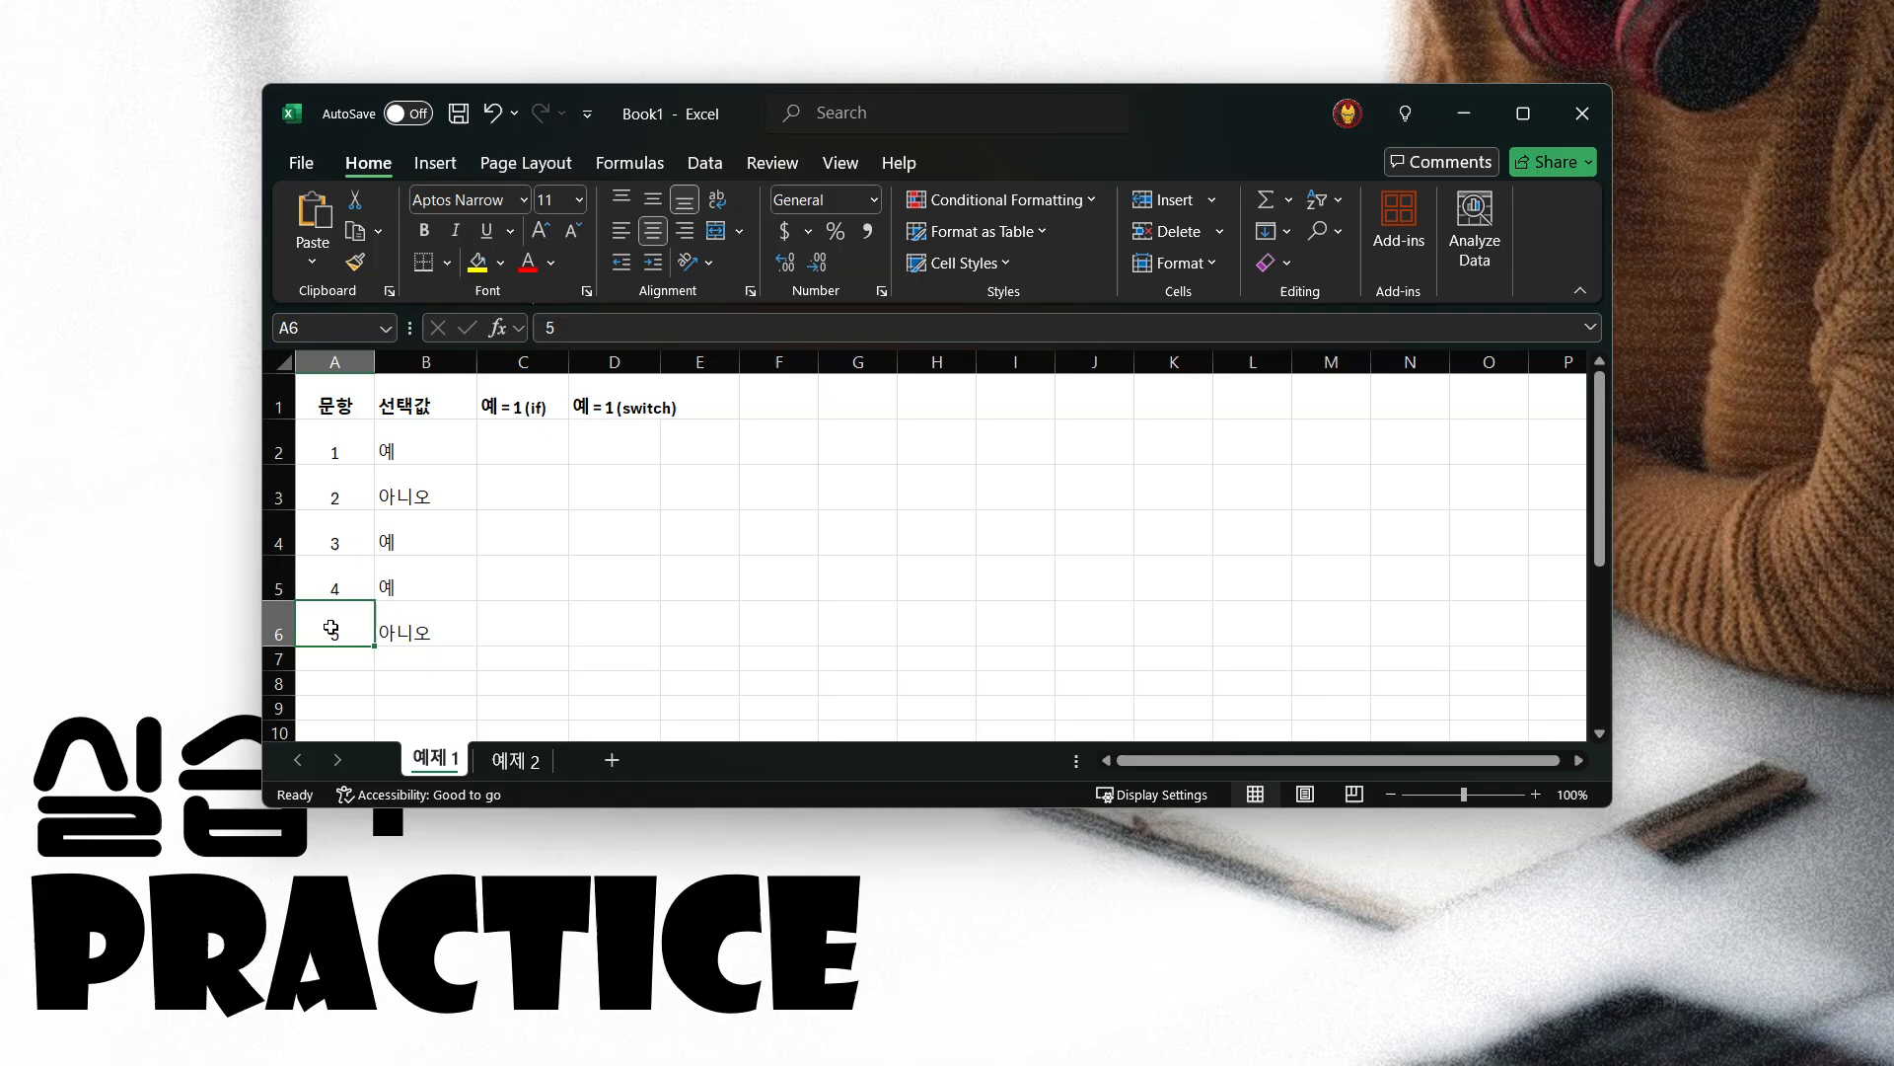
click(422, 444)
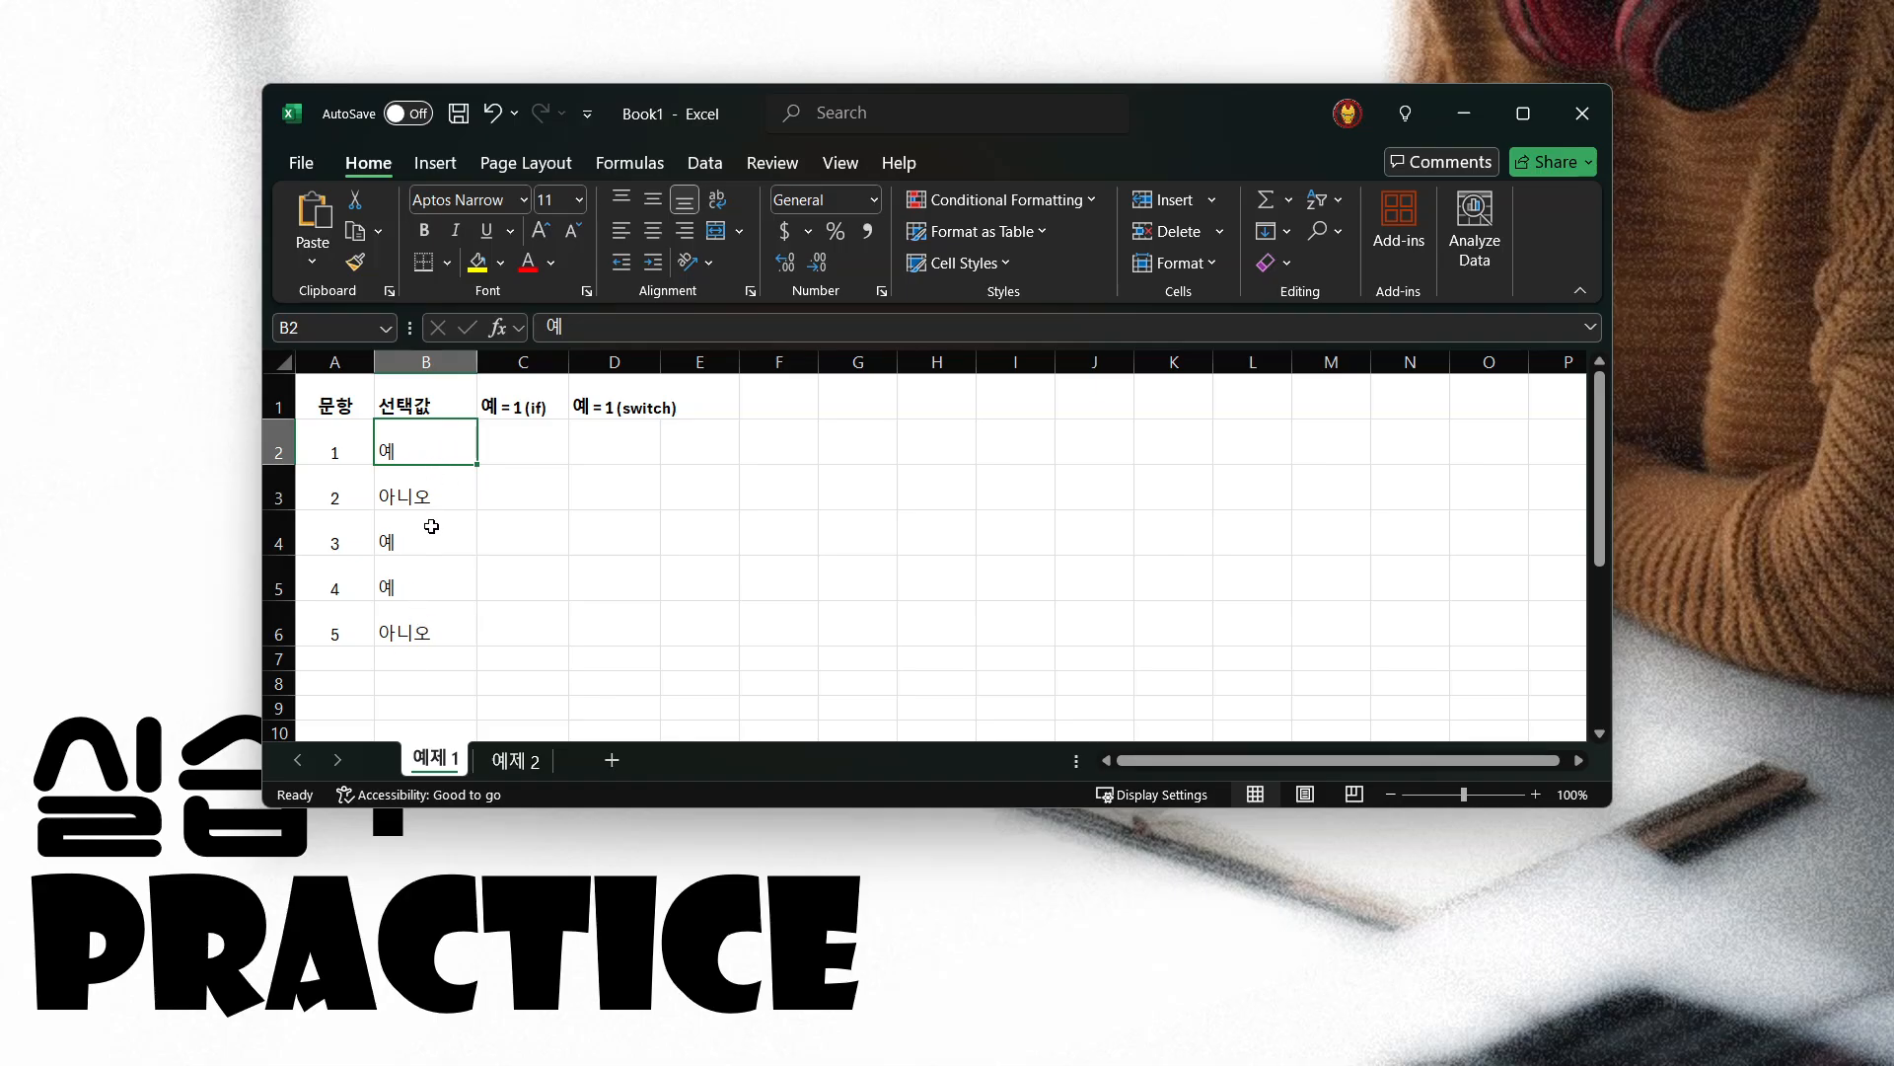
Begin an IF formula in C2 with the condition B2="예" as its logical test
click(523, 443)
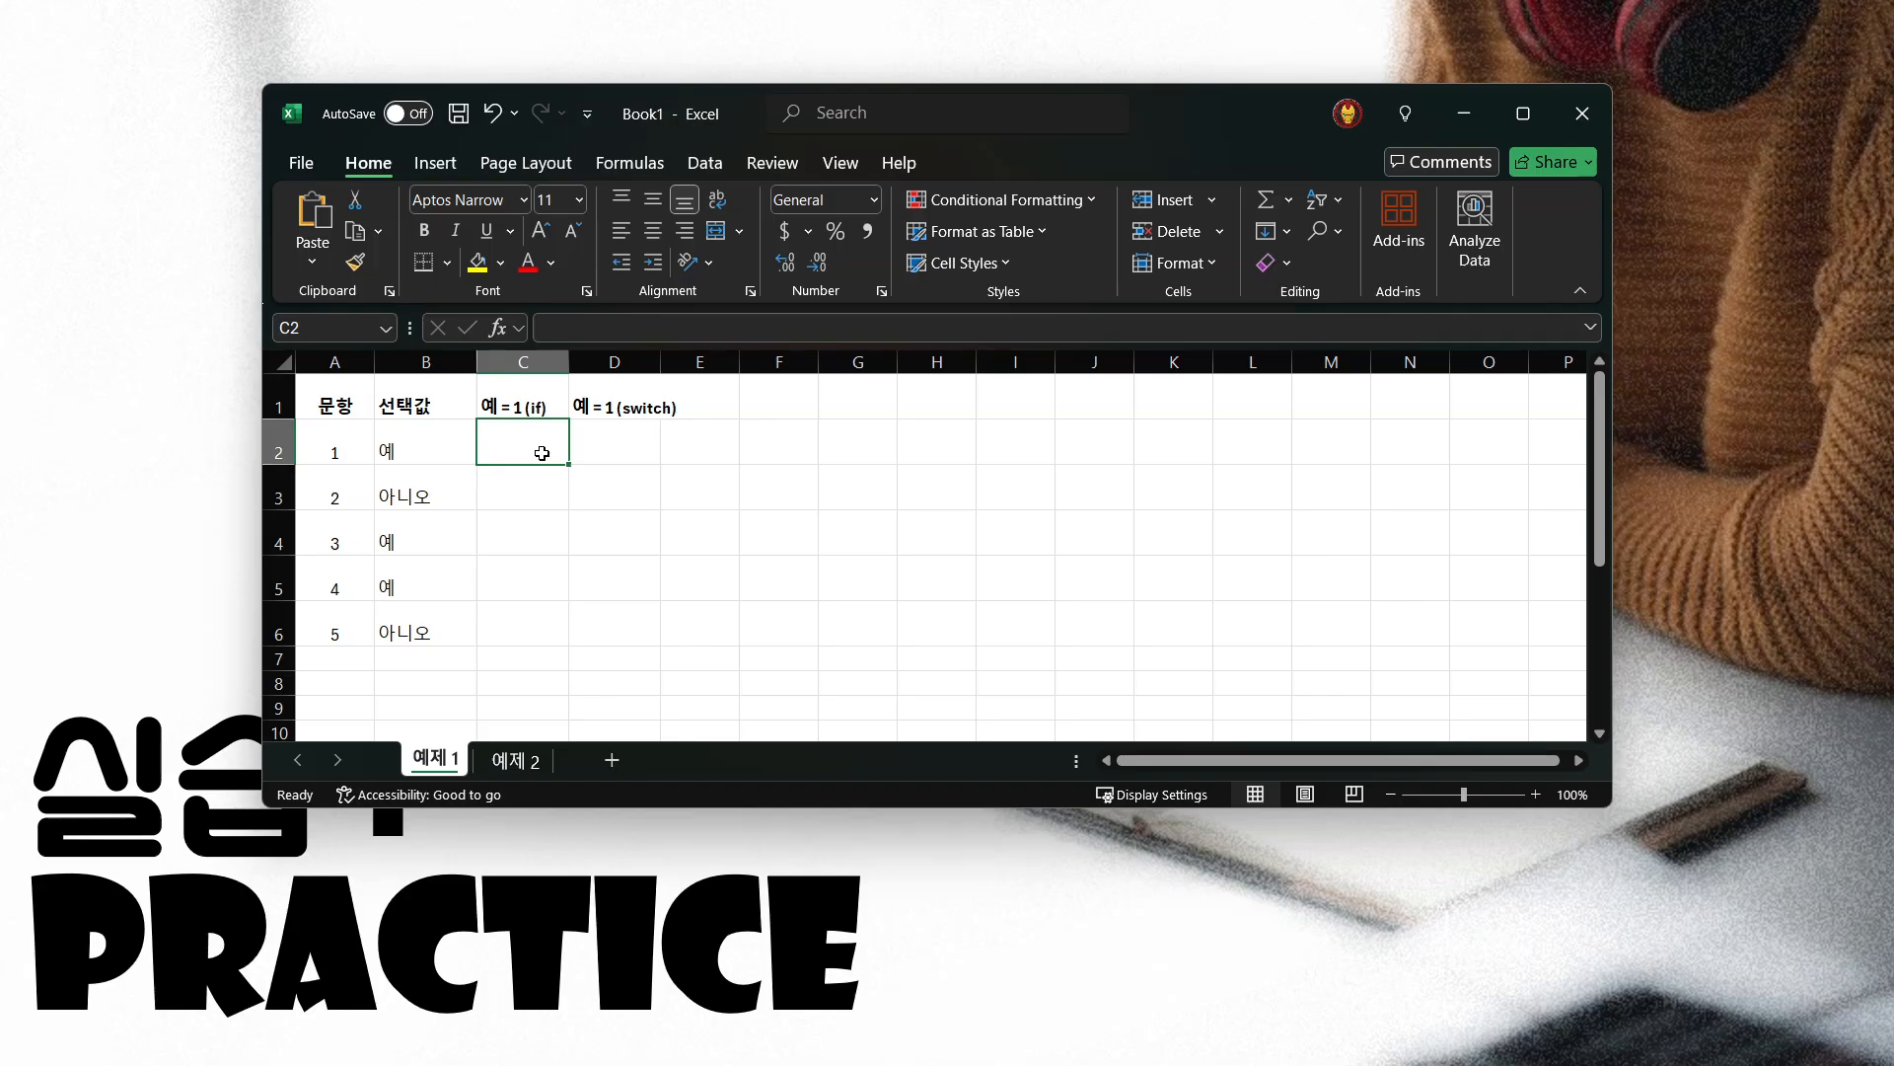
text(=)
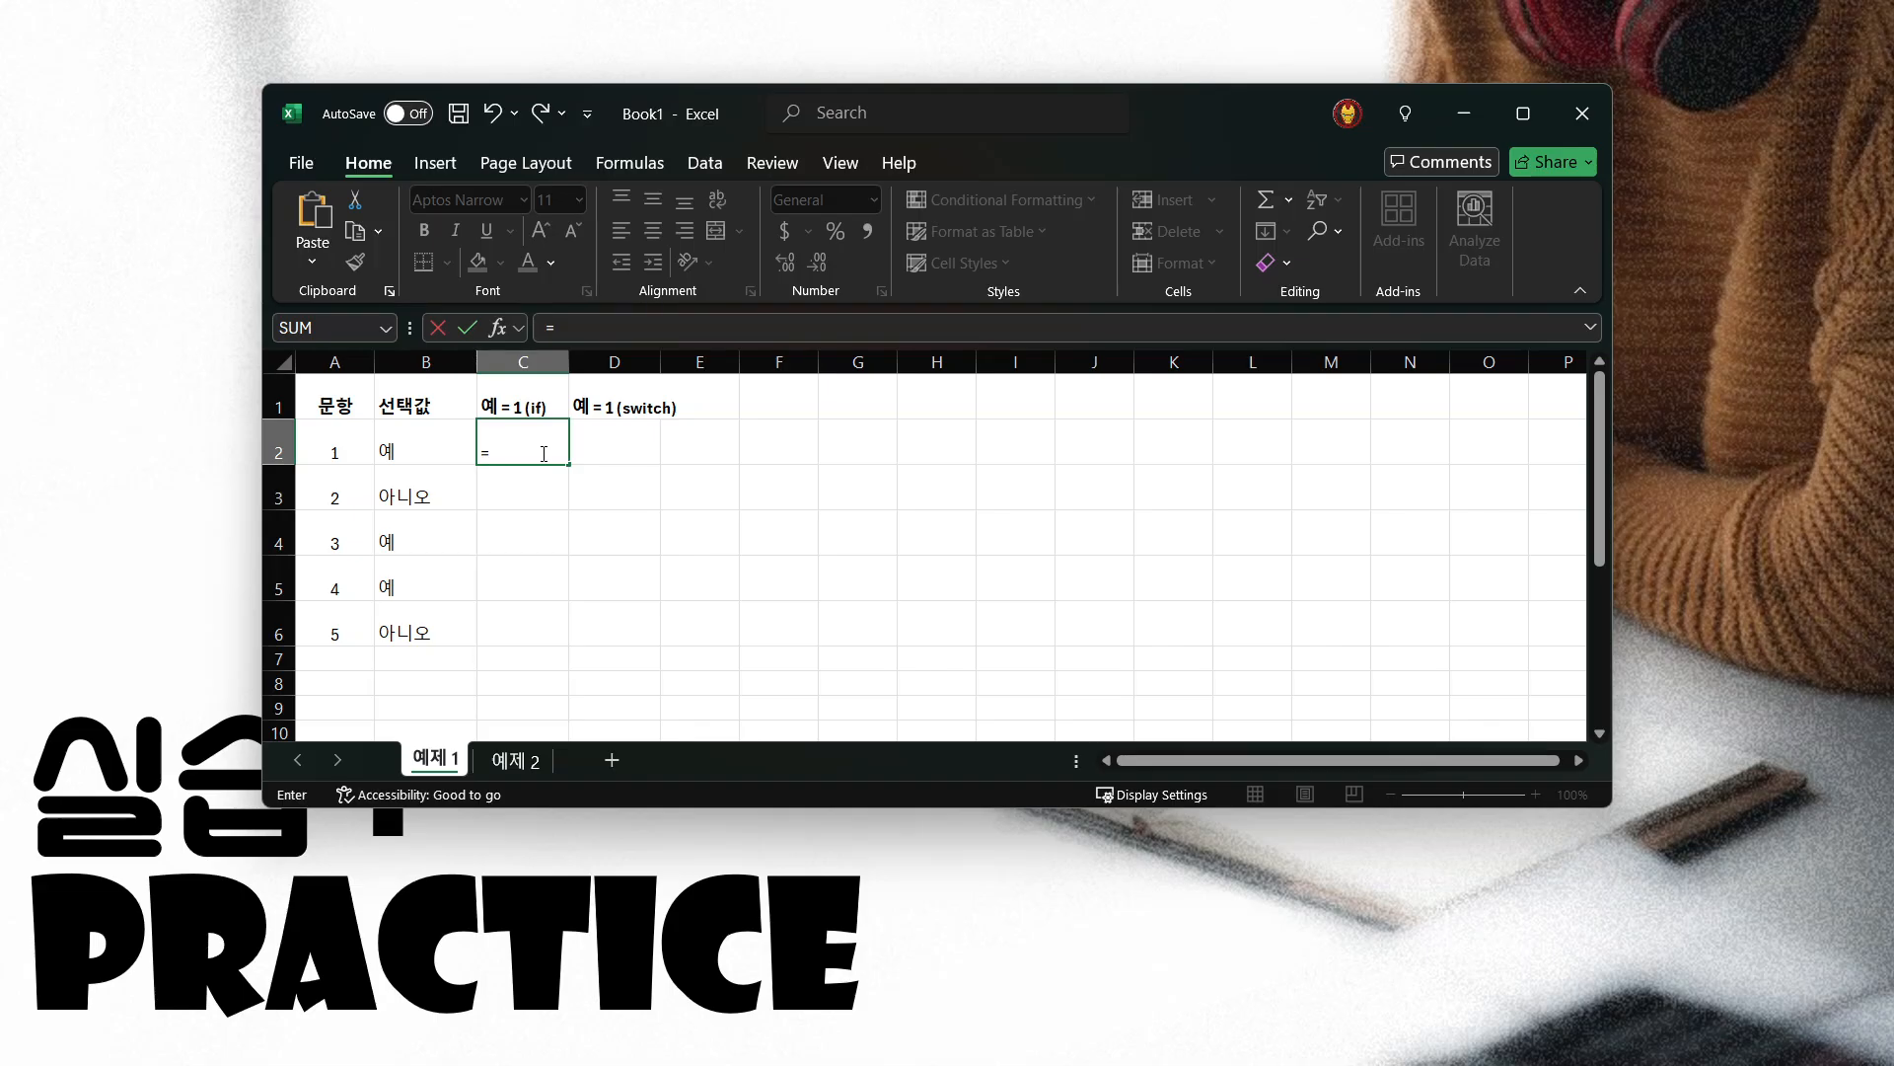
text(if)
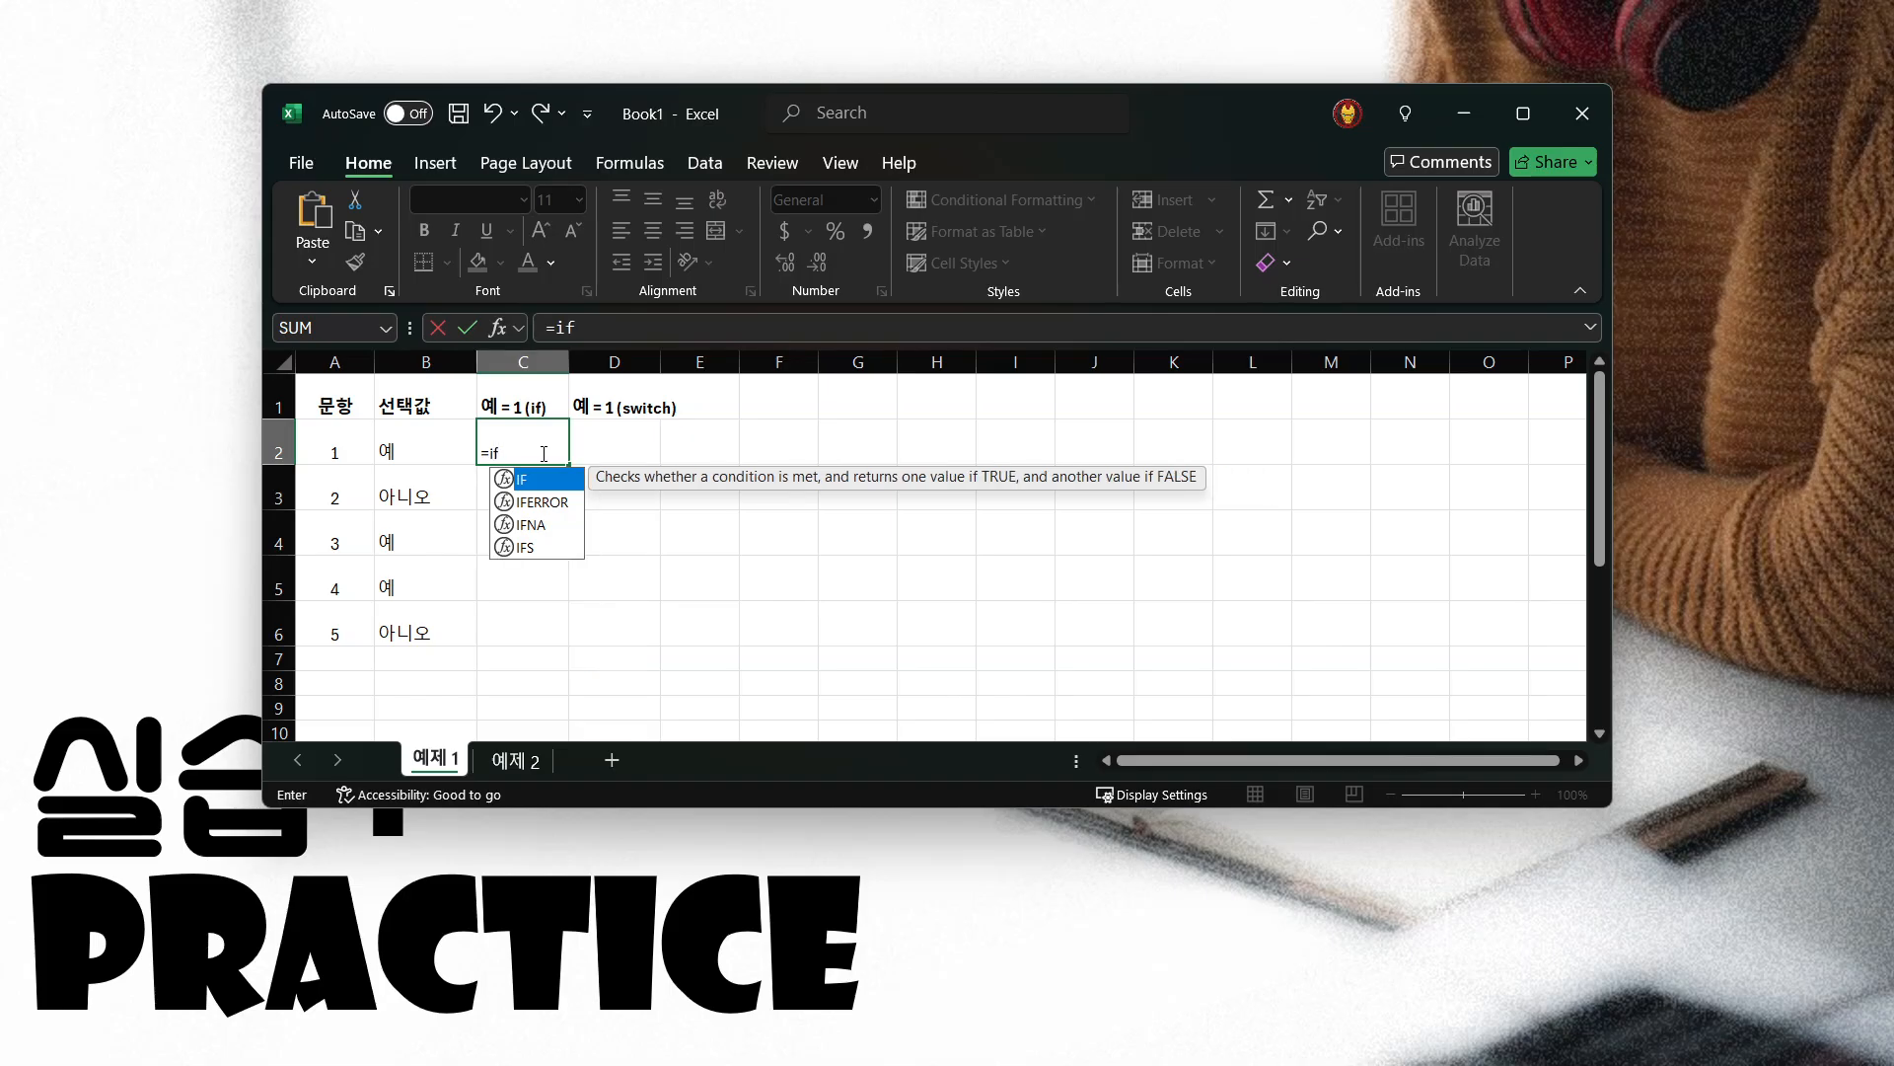
text(()
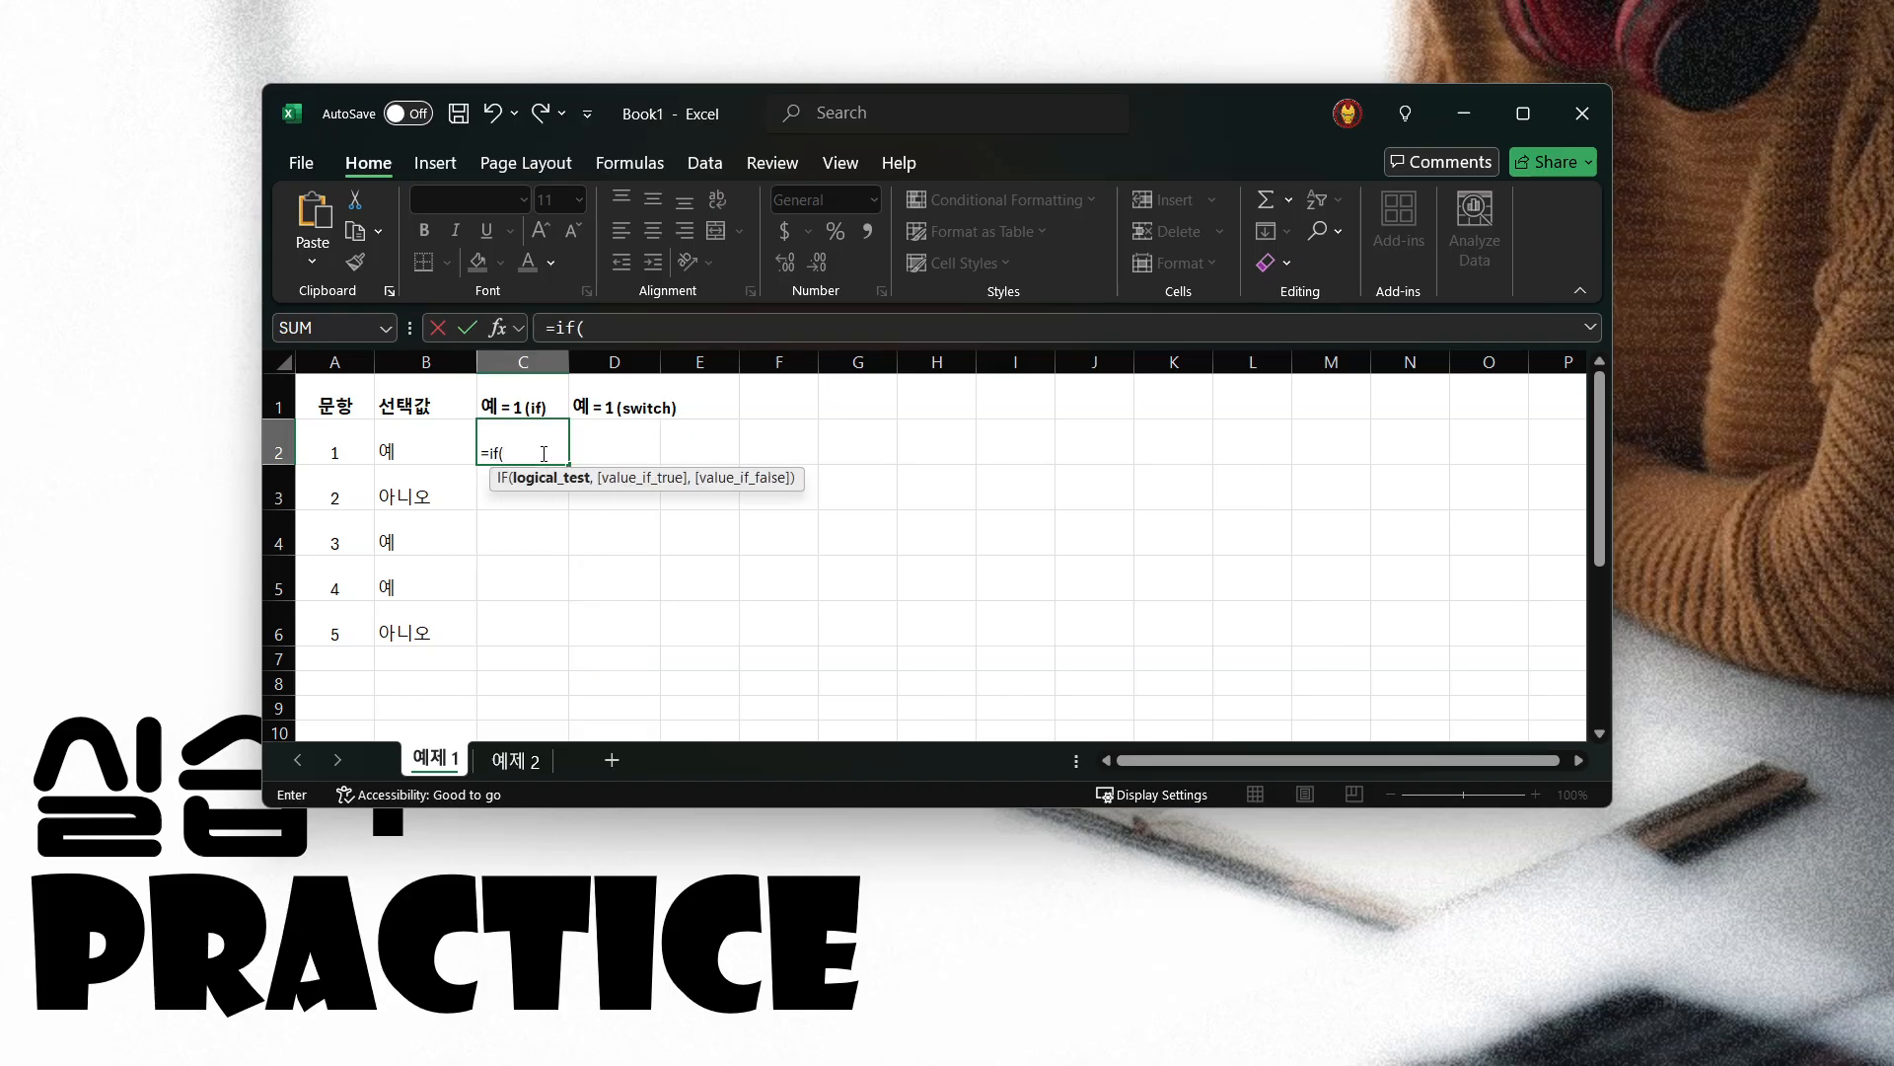
click(410, 450)
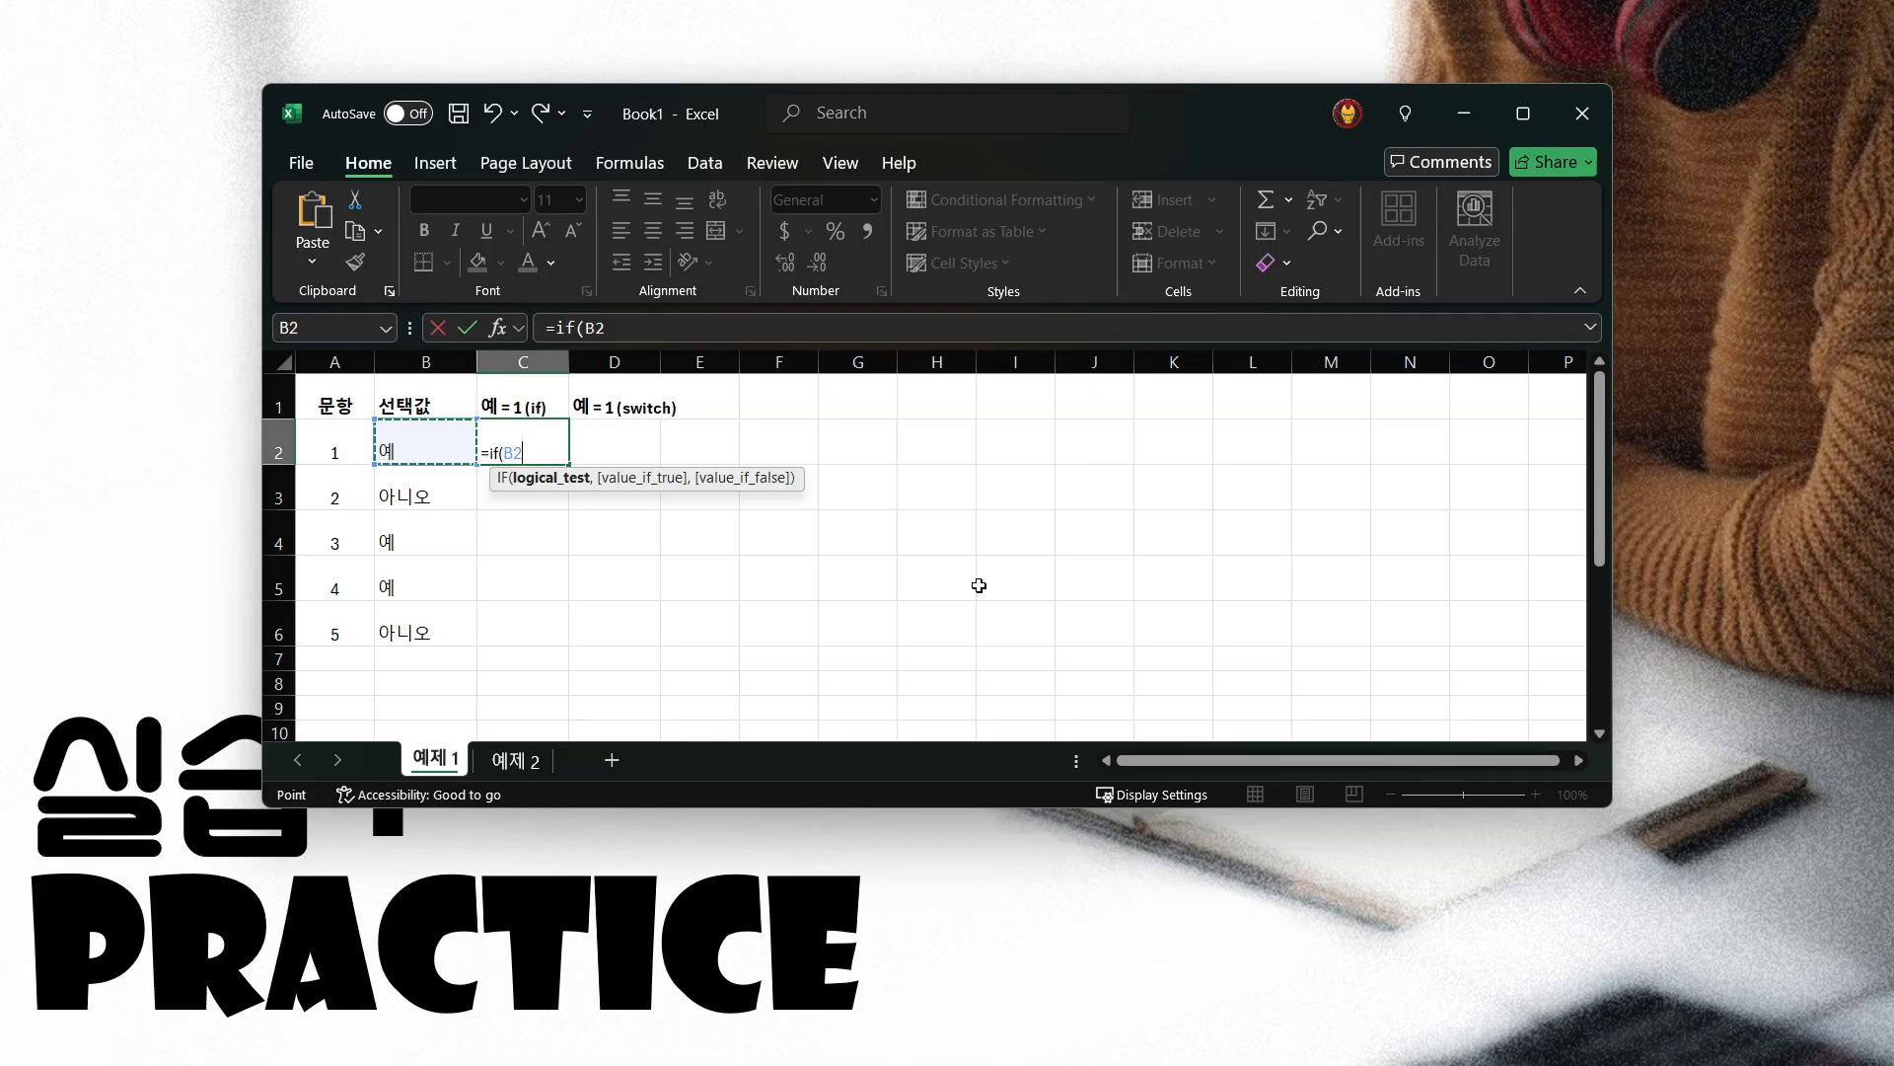
text(="예",)
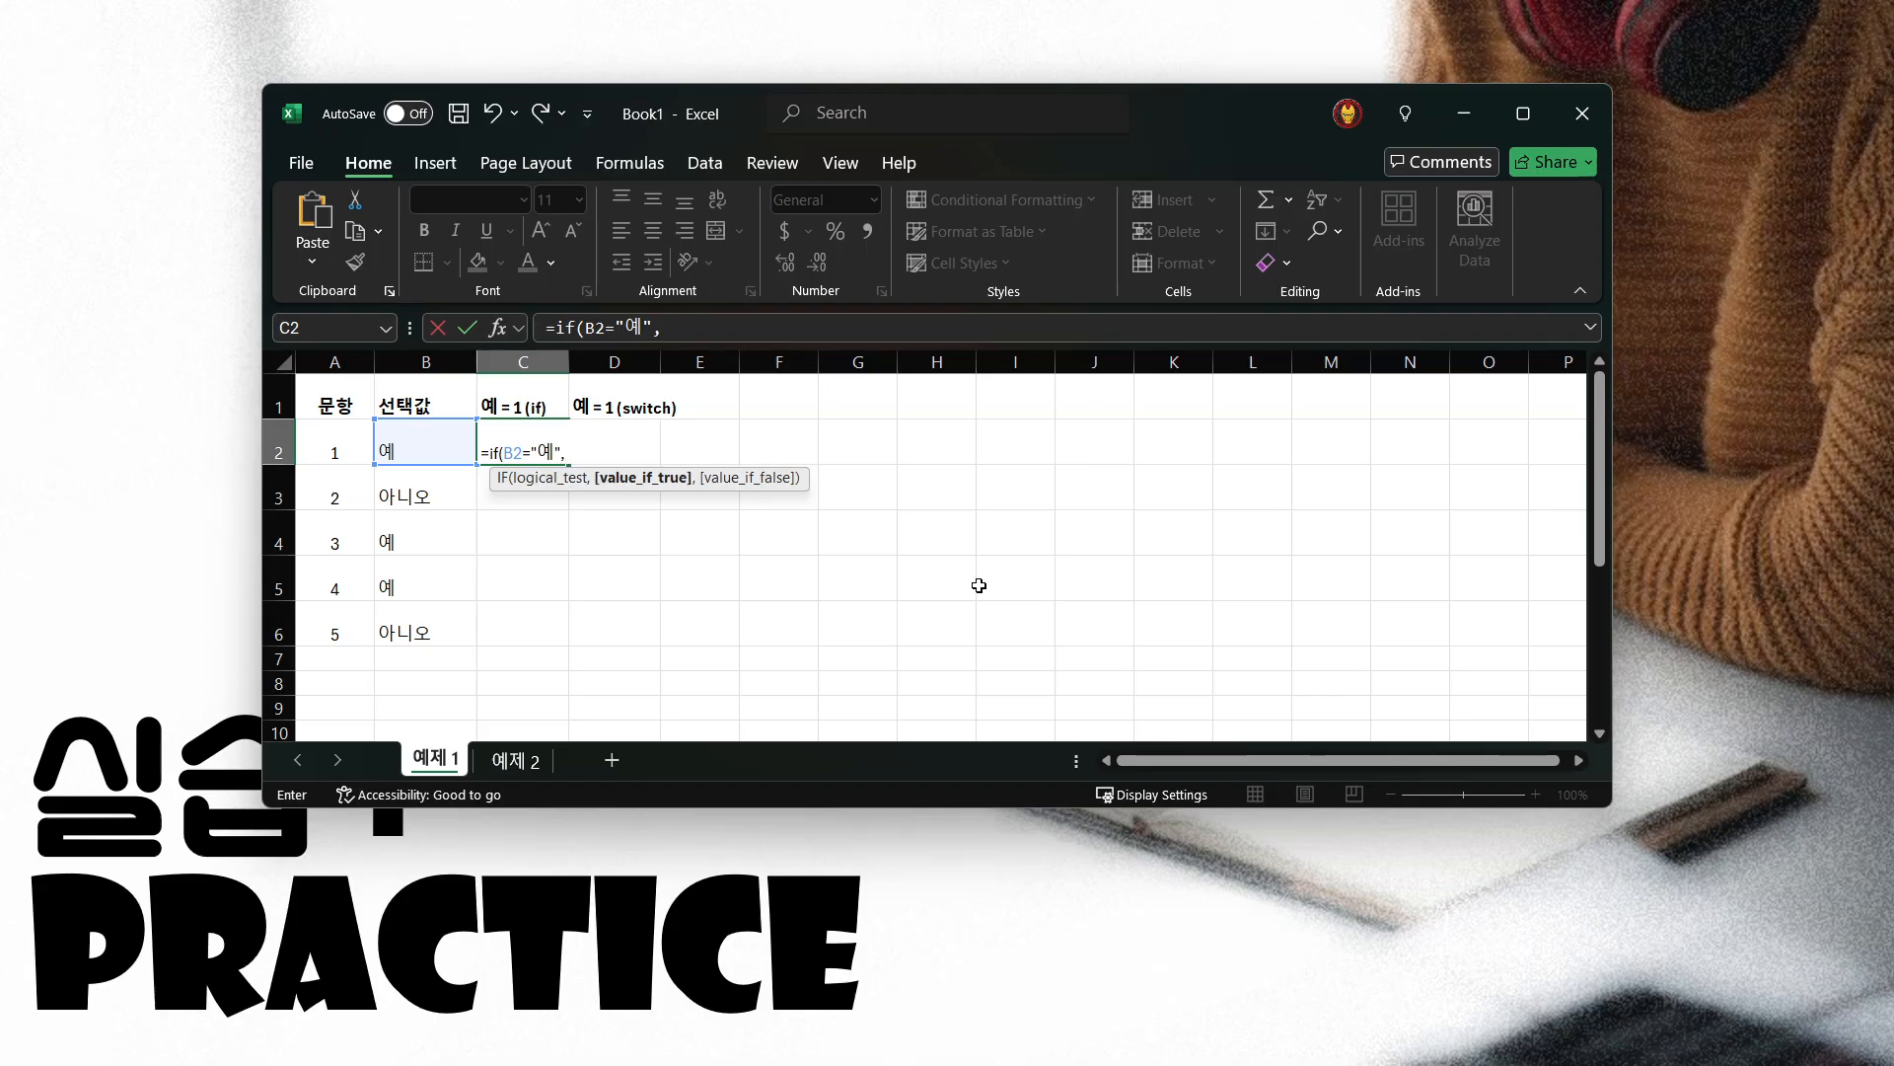
text( 1,)
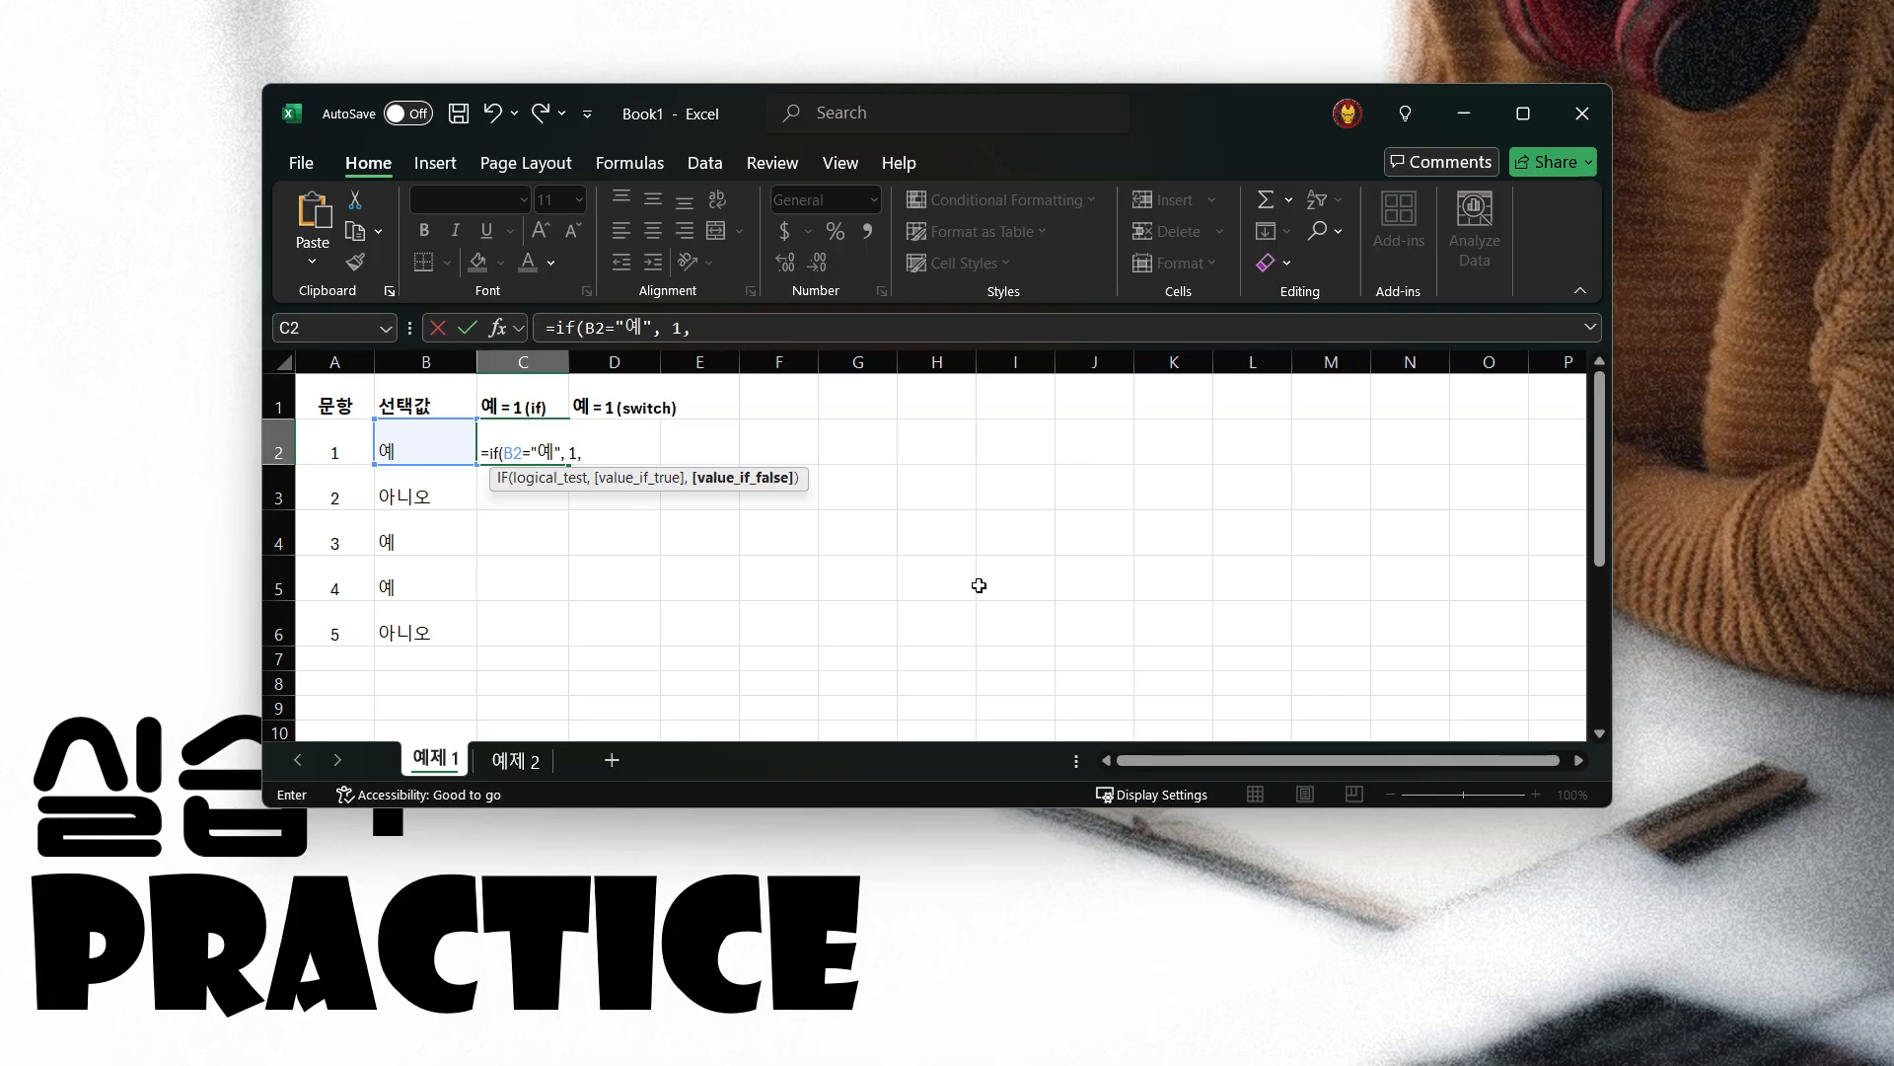
text( 0))
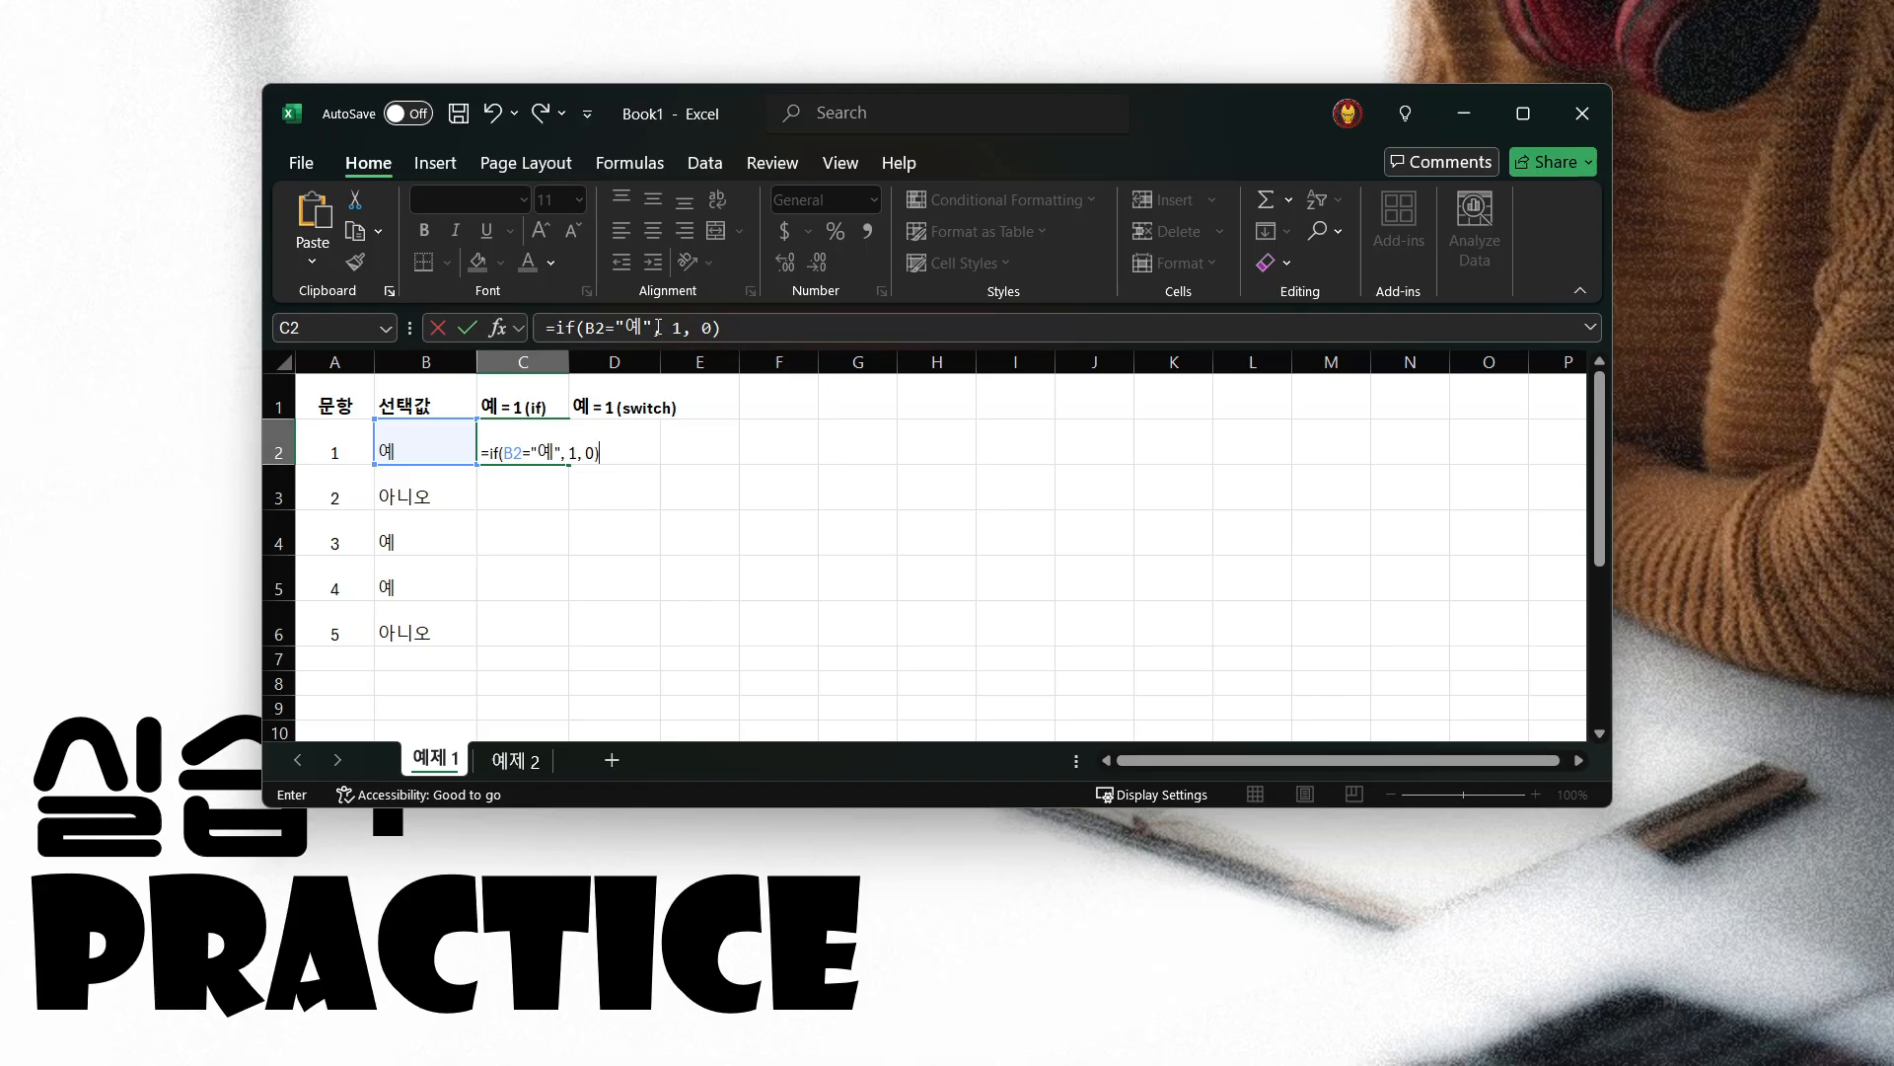
Complete the C2 formula to return 1 when true and 0 when false, check its three arguments, and commit it
drag(652, 325, 595, 328)
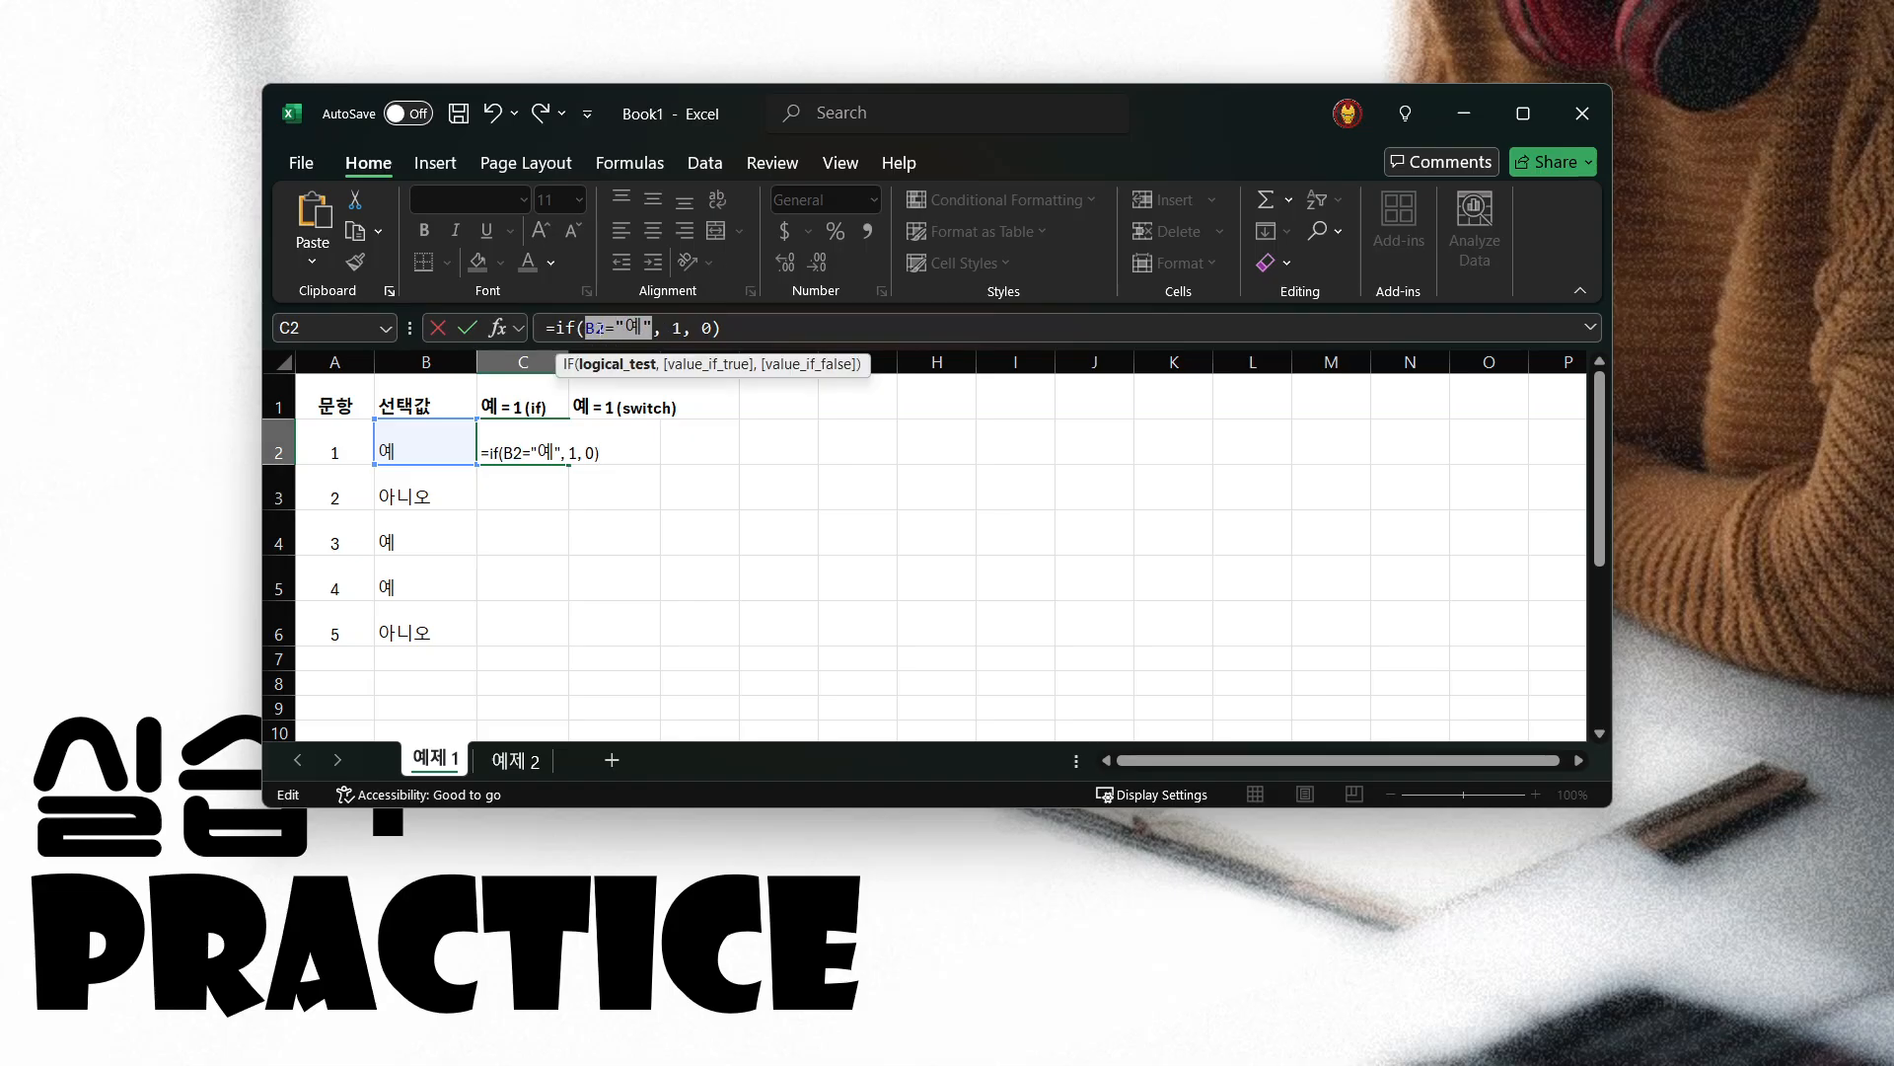
double_click(676, 328)
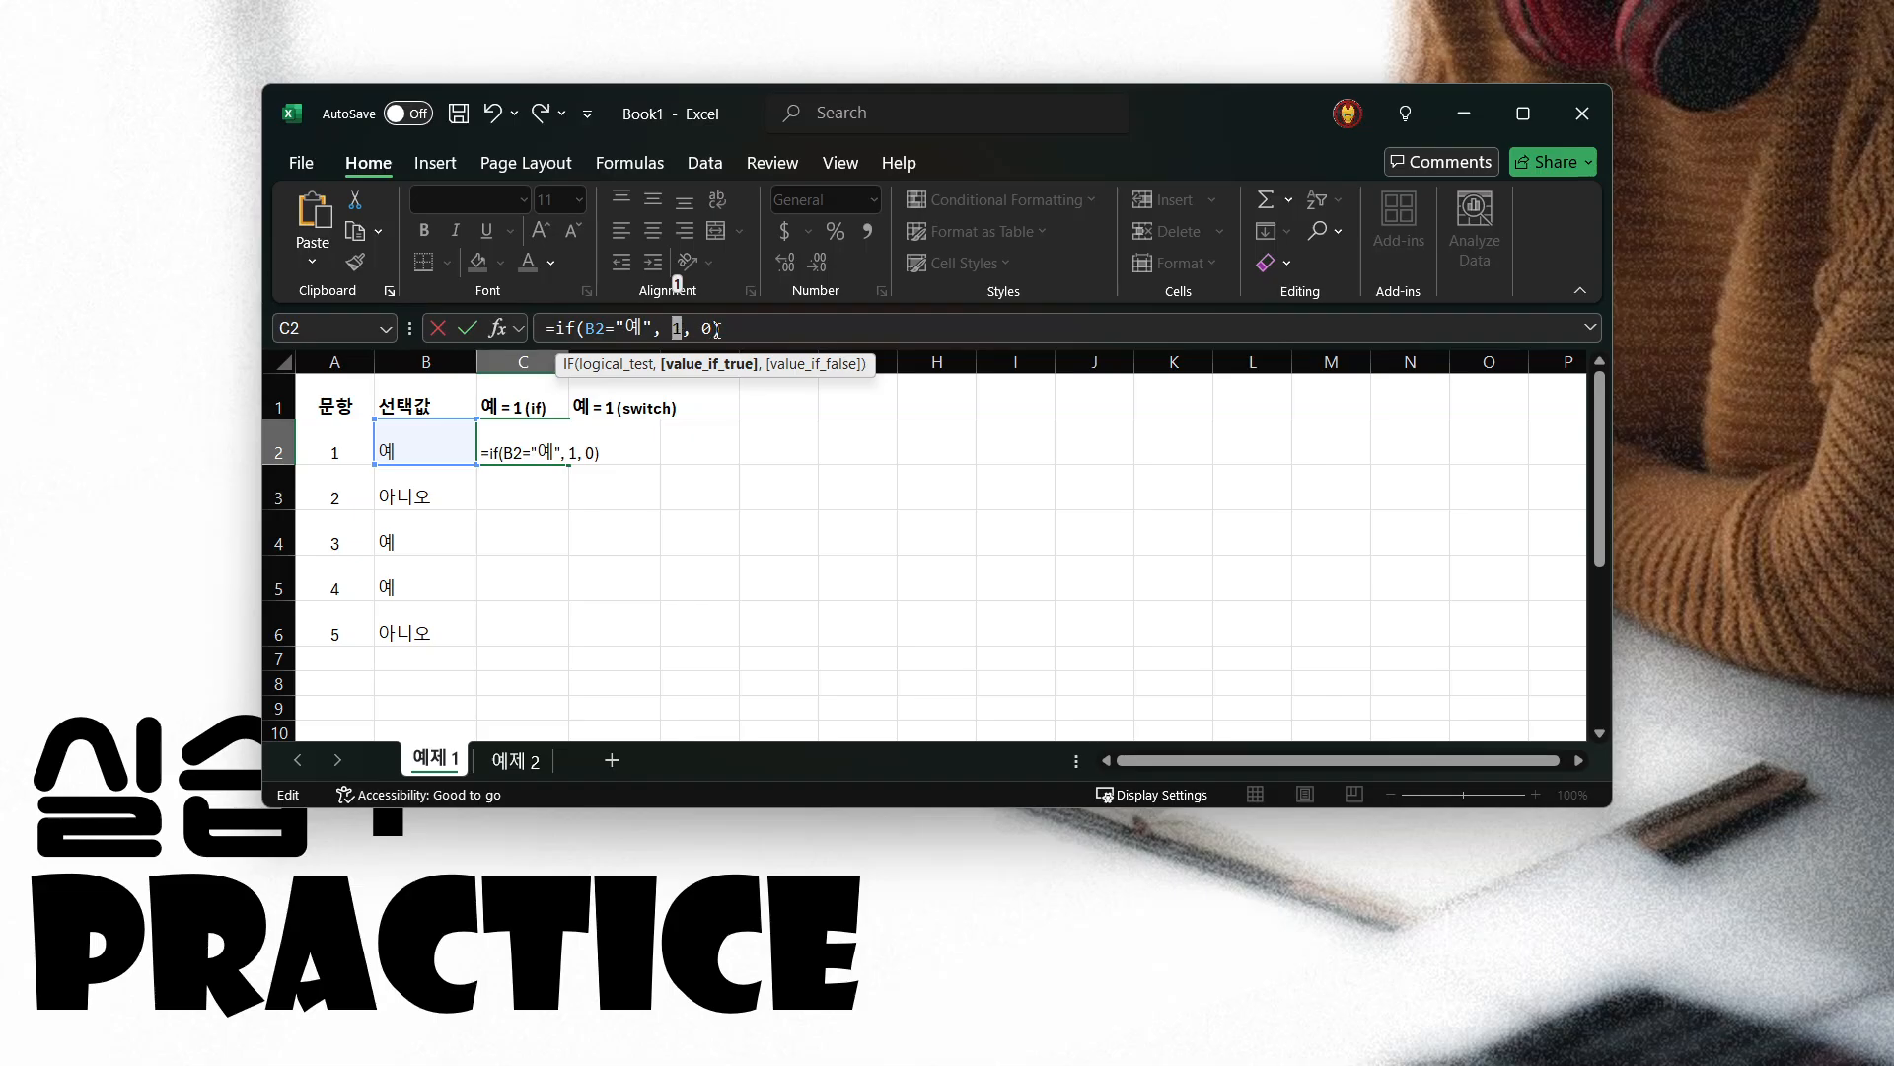
double_click(706, 329)
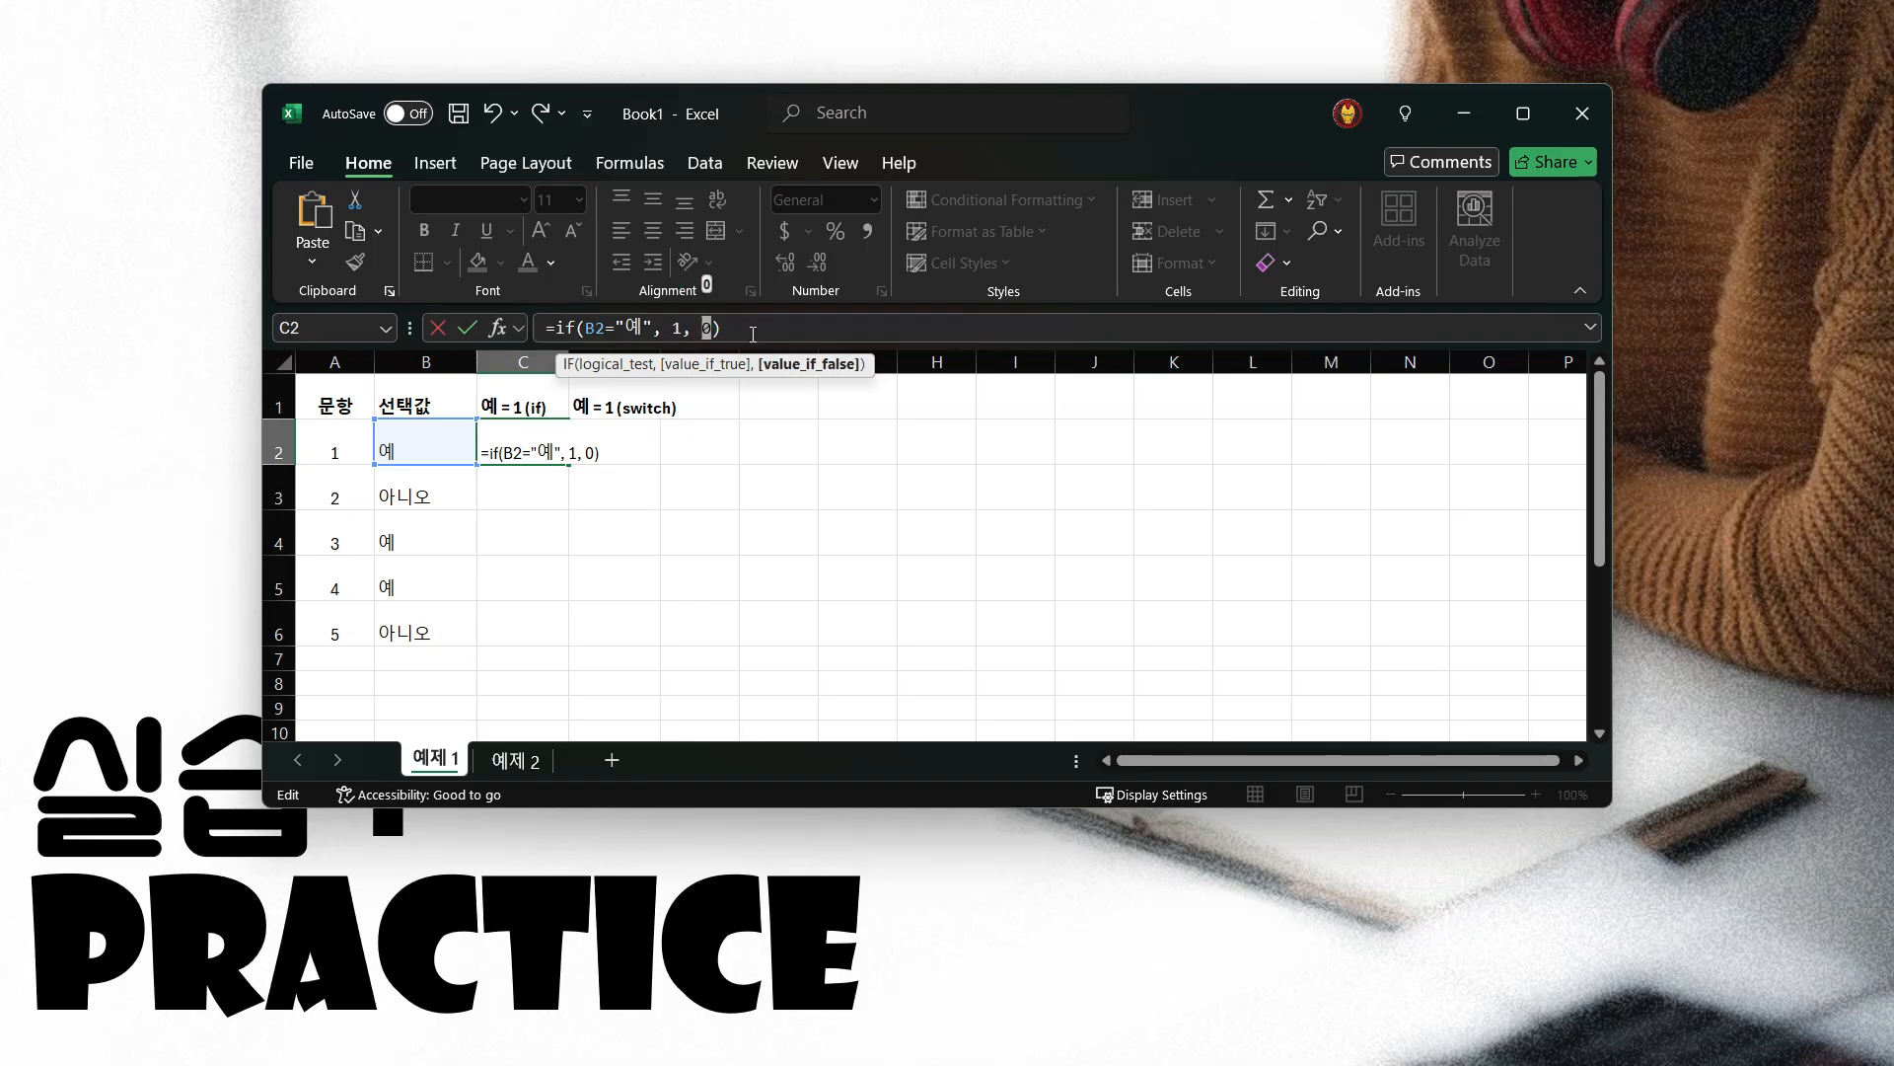
click(755, 329)
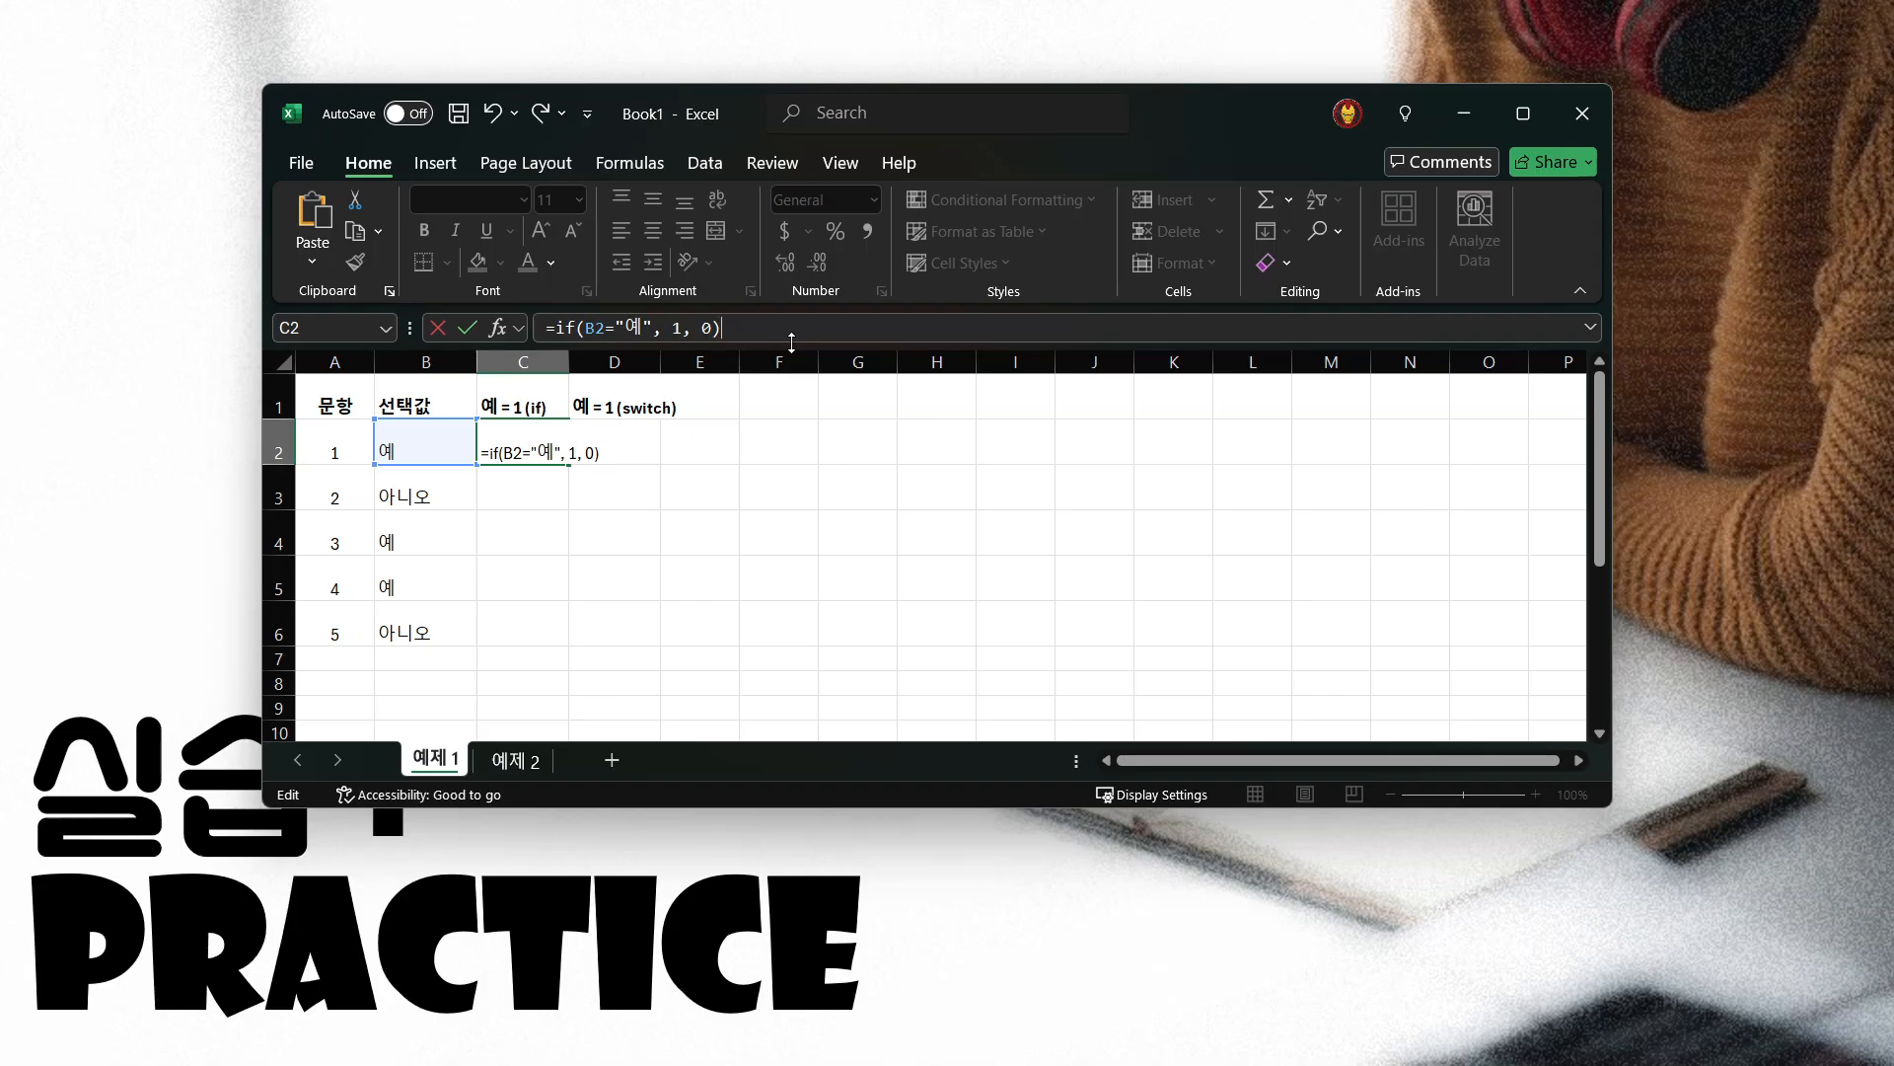
key(Return)
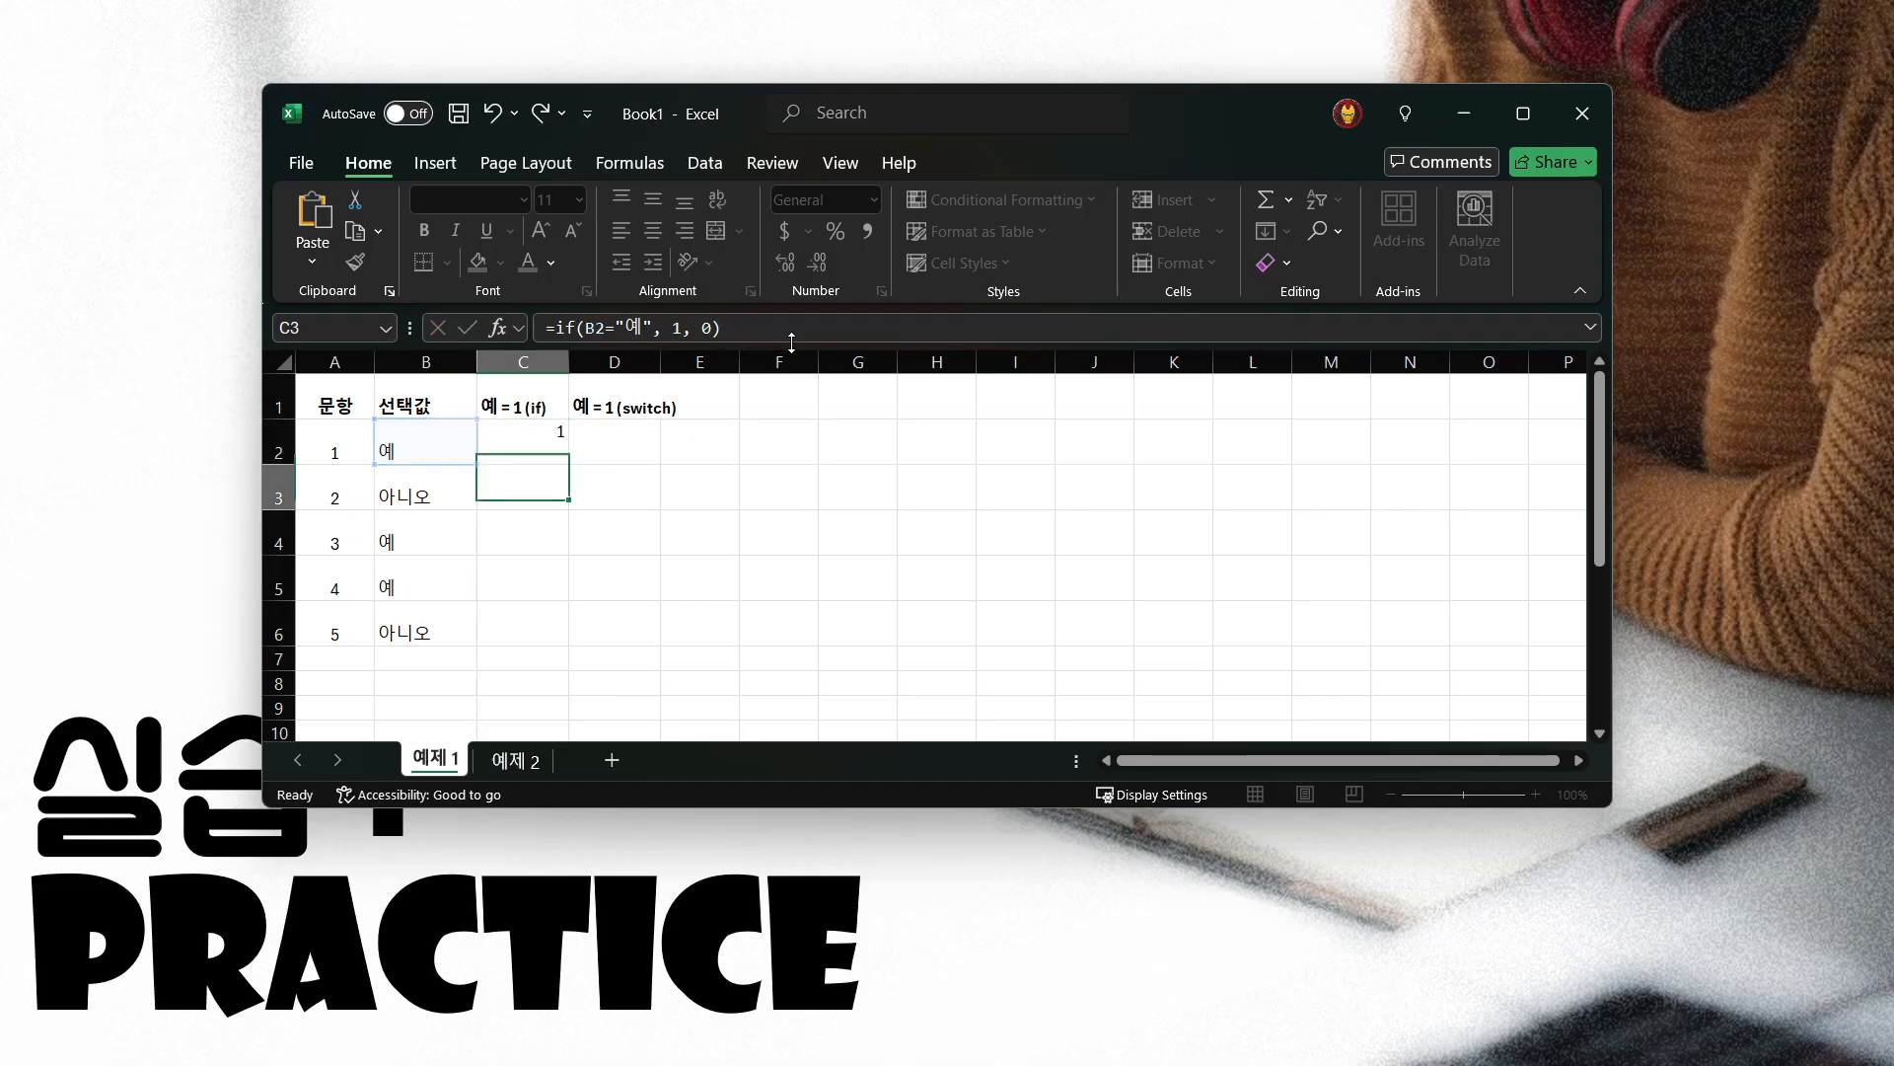
Review the IF formula in C2 and fill it down through C6
click(544, 453)
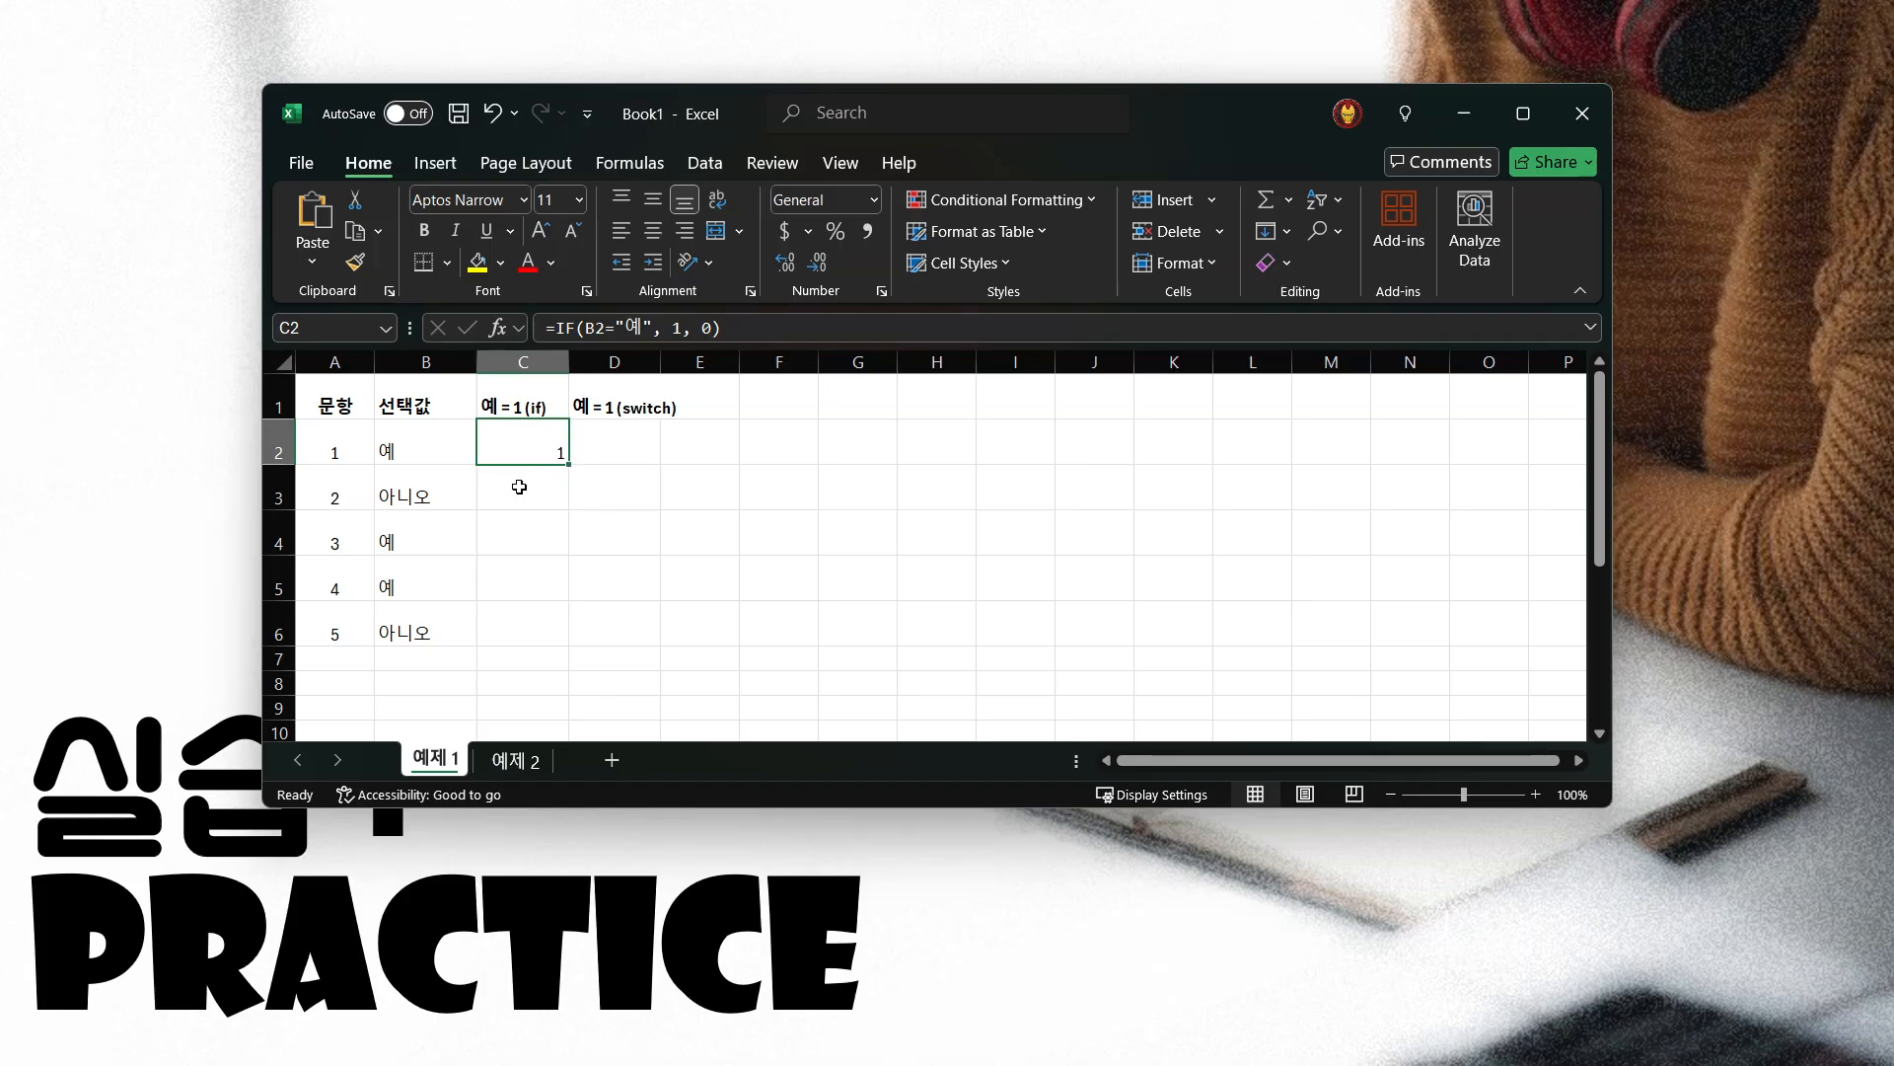
click(538, 488)
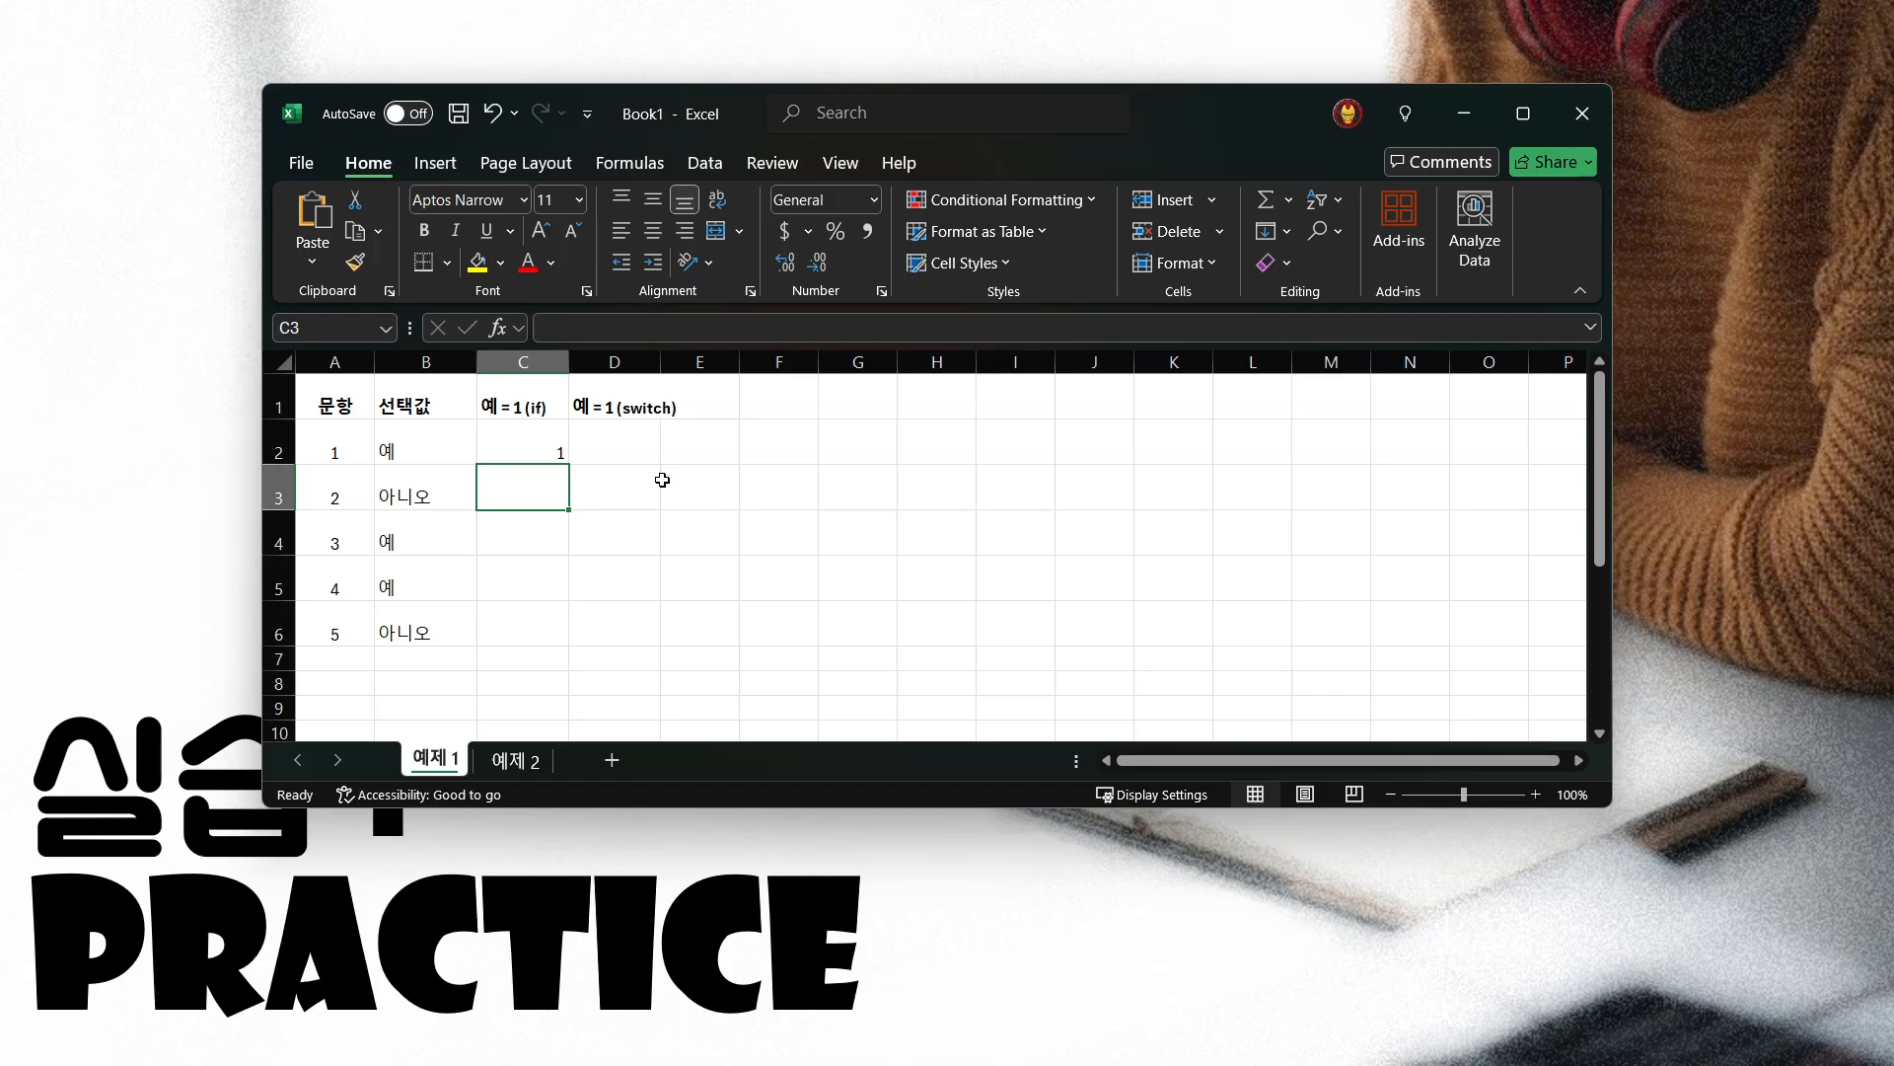
click(422, 501)
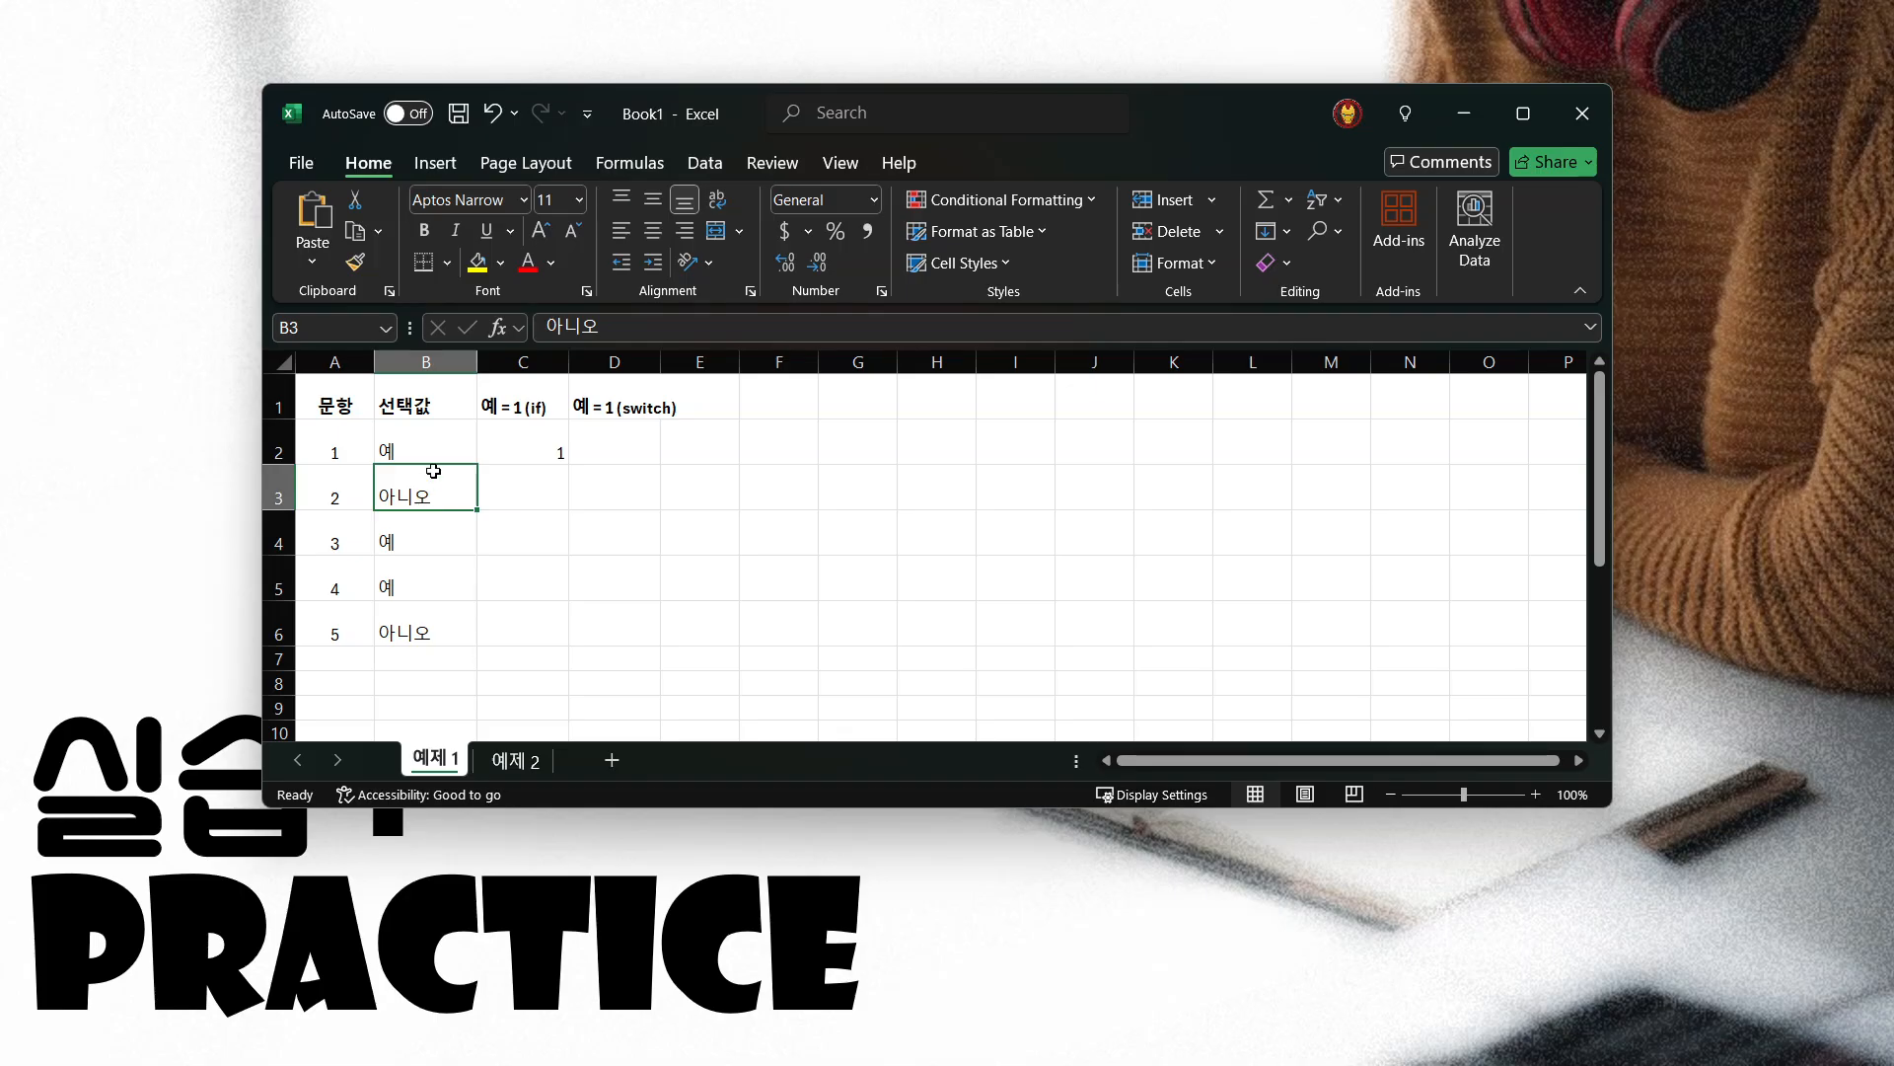
click(545, 439)
drag(766, 336, 545, 327)
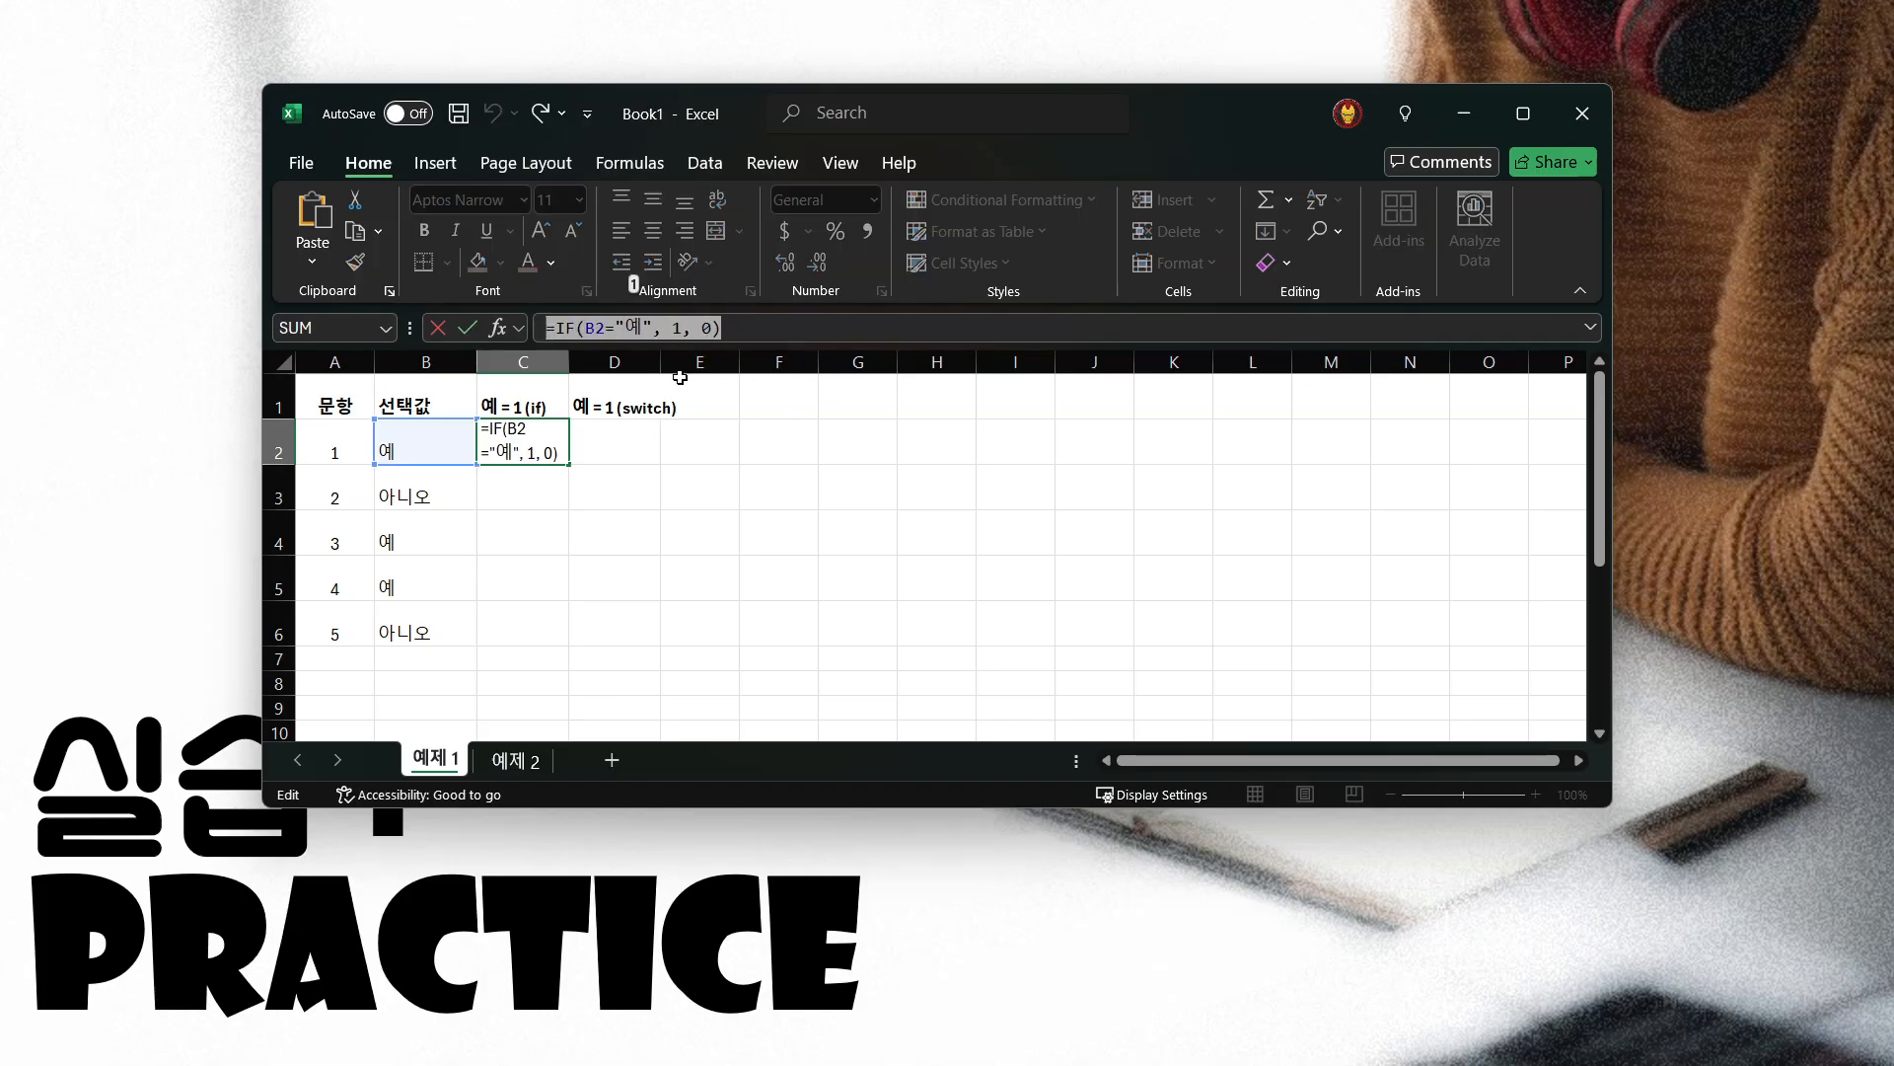
key(Escape)
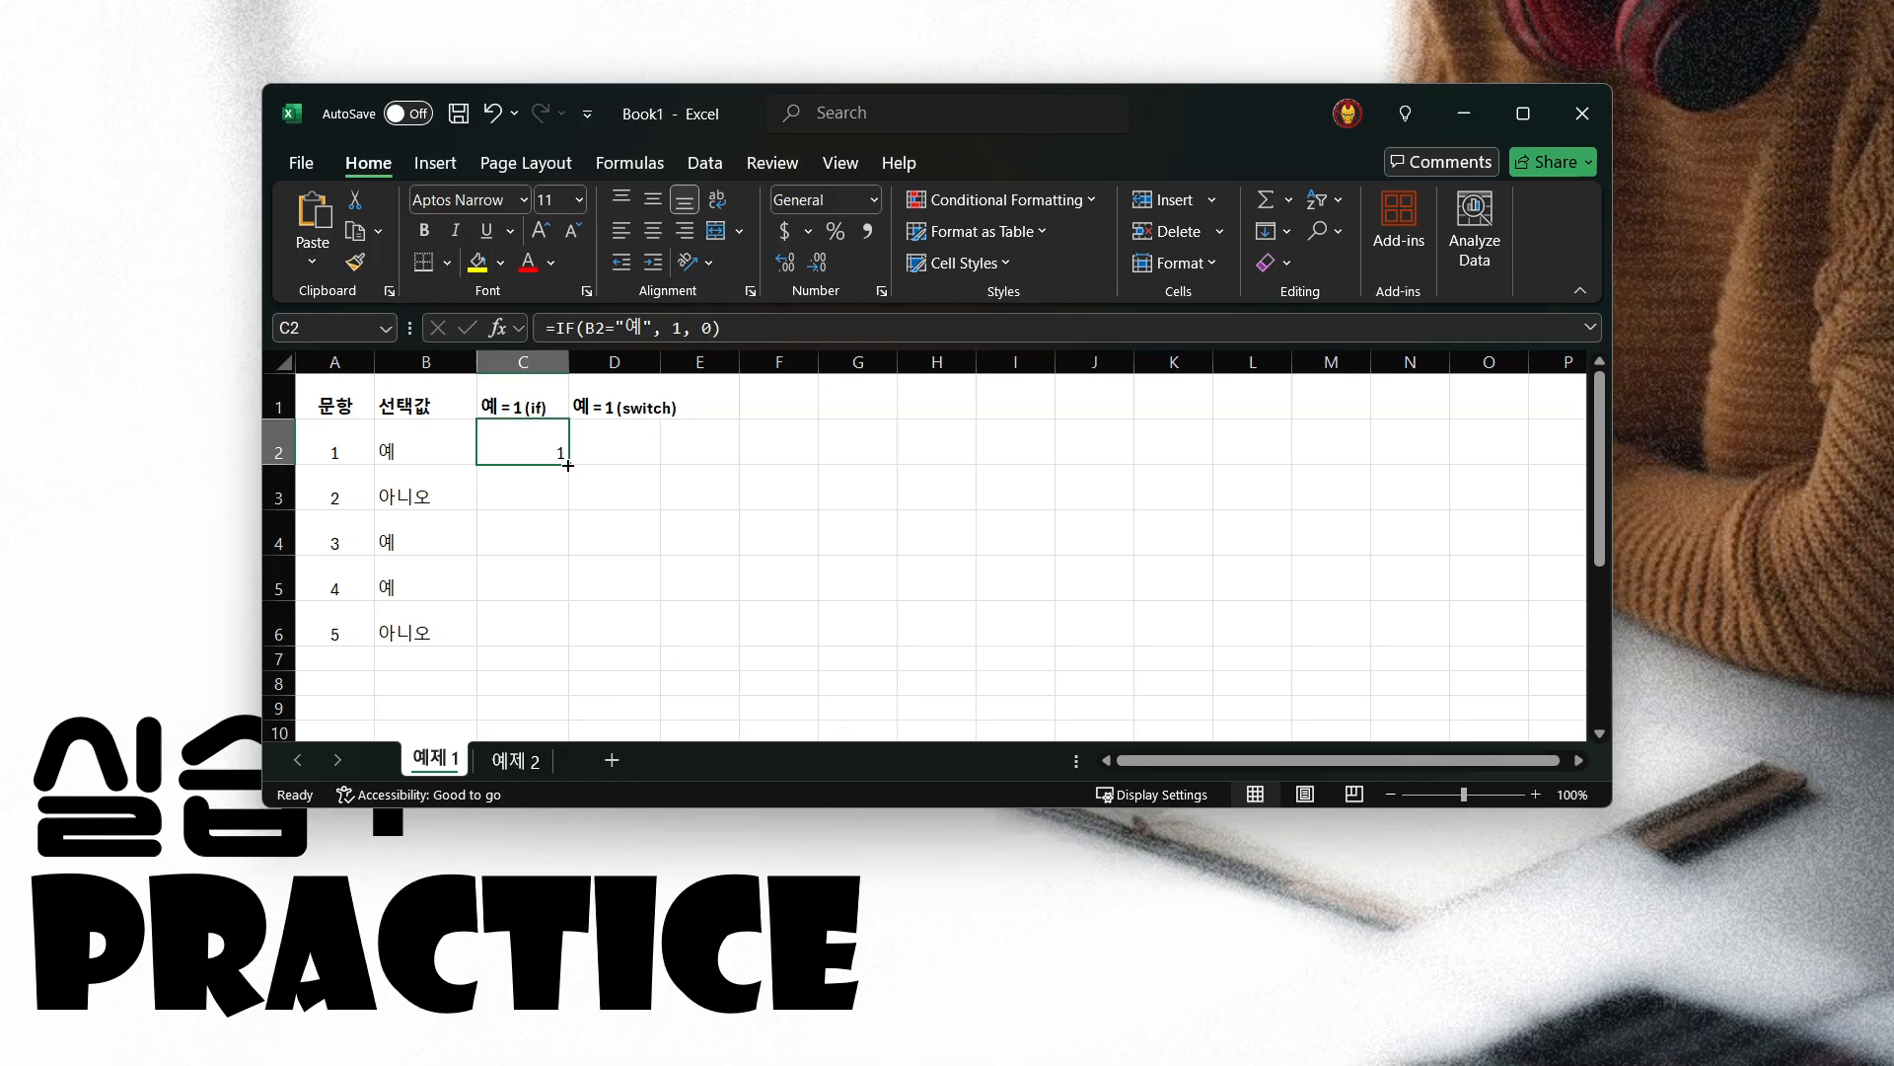
drag(568, 465, 580, 632)
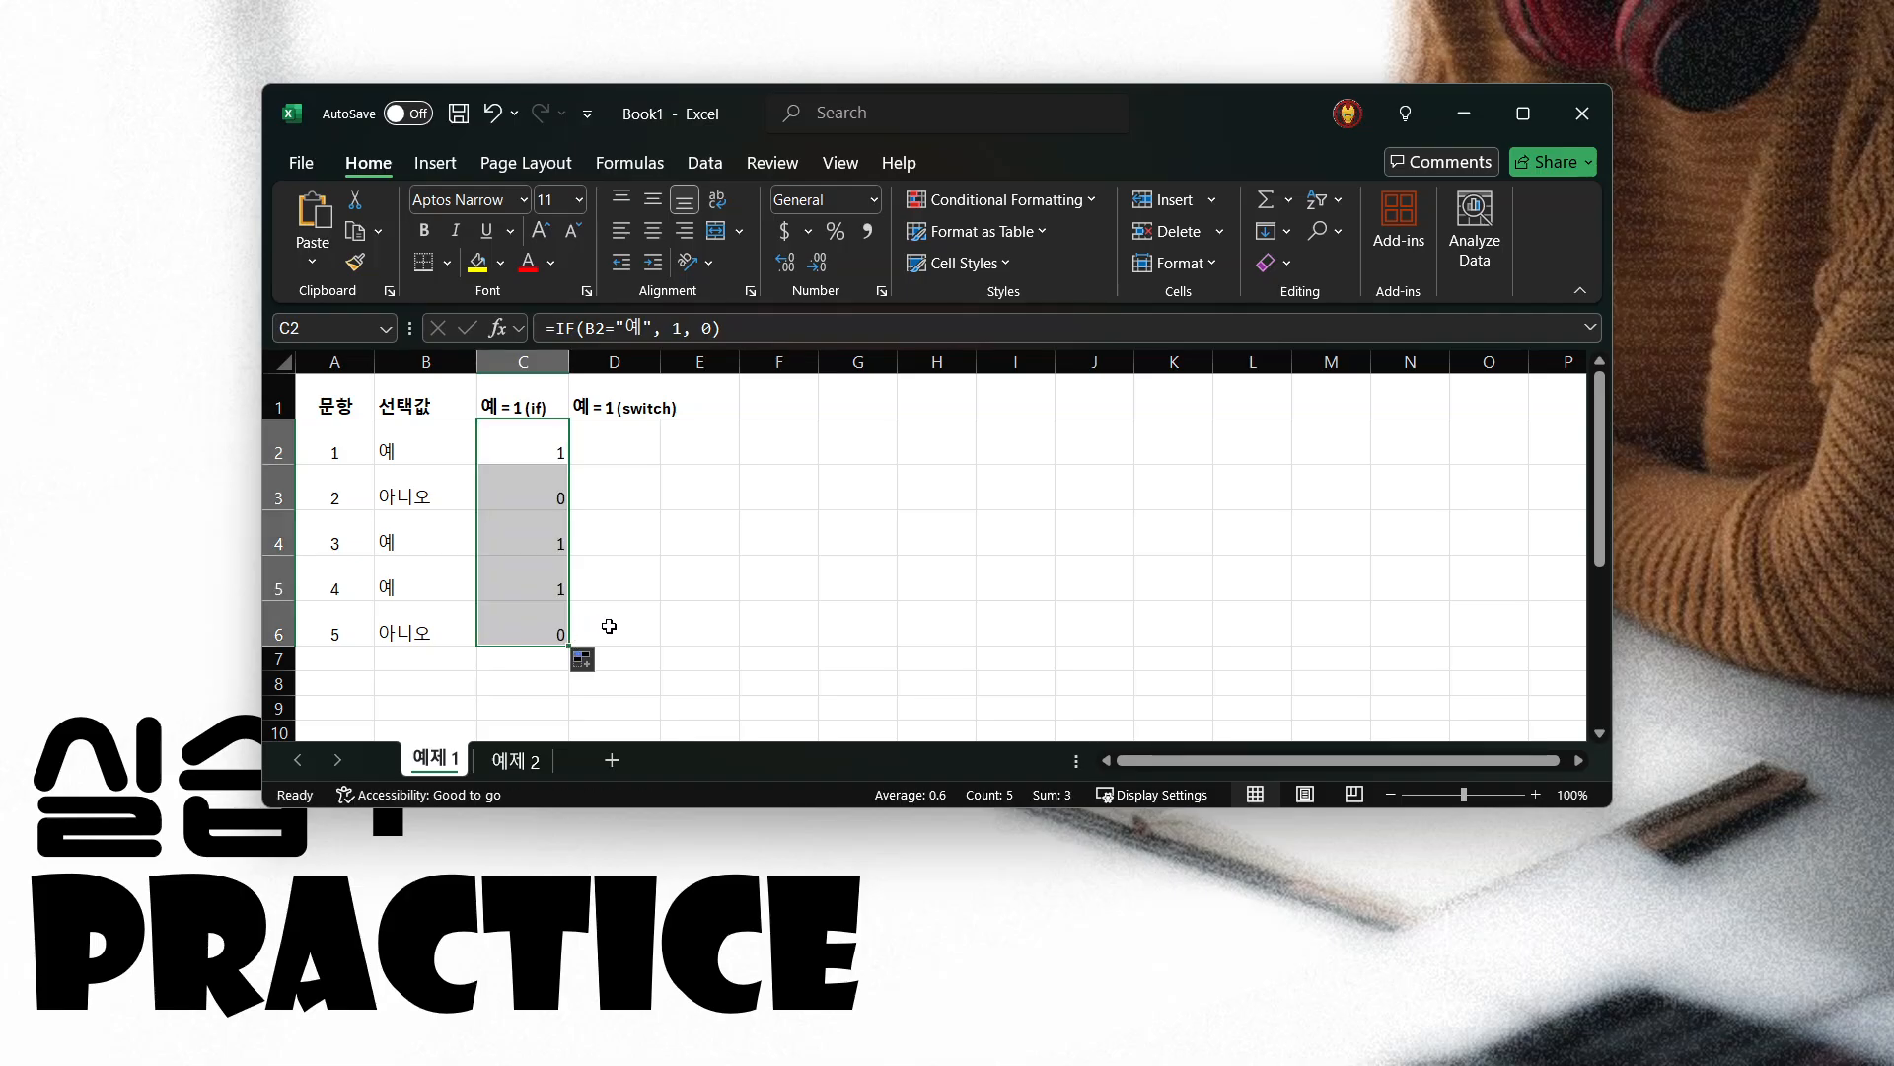
Examine the IF formulas in C2:C6, comparing their cell references and results with the answers in column B
click(520, 450)
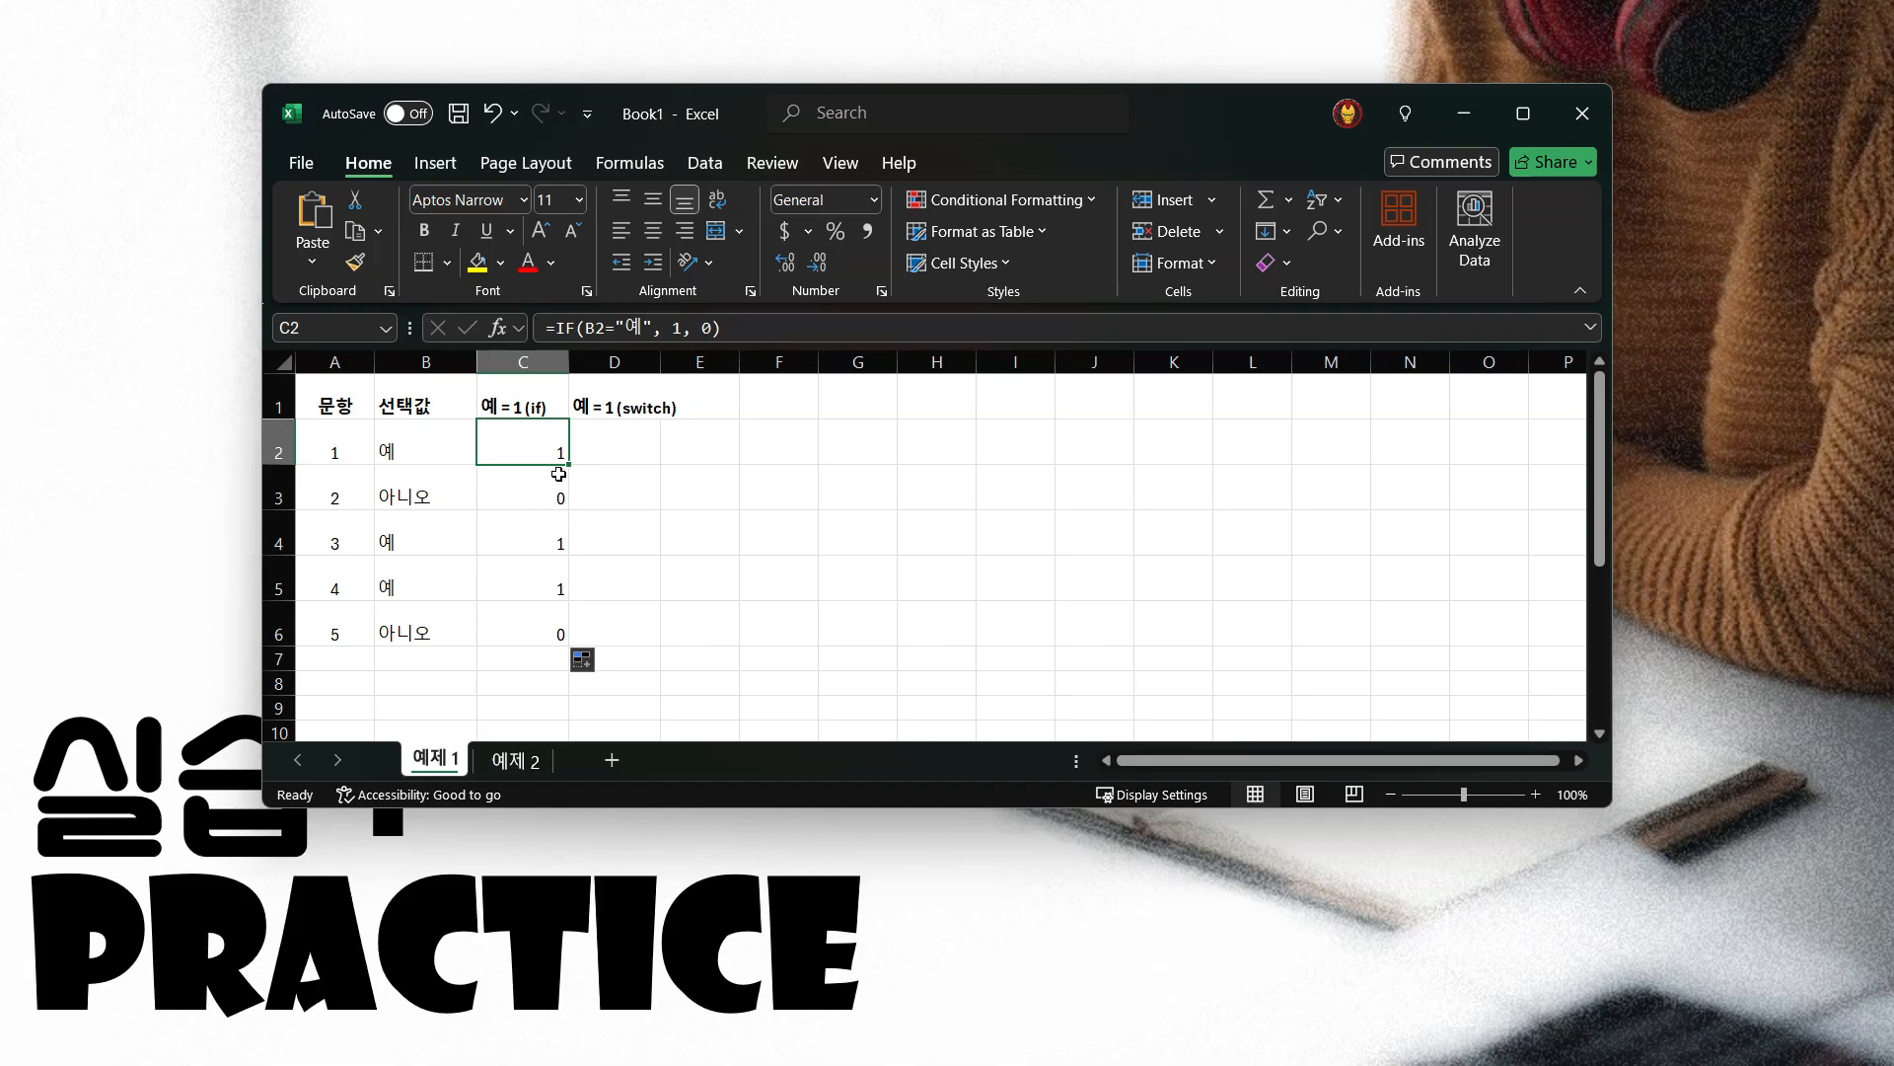
click(404, 451)
click(548, 446)
click(425, 506)
click(555, 493)
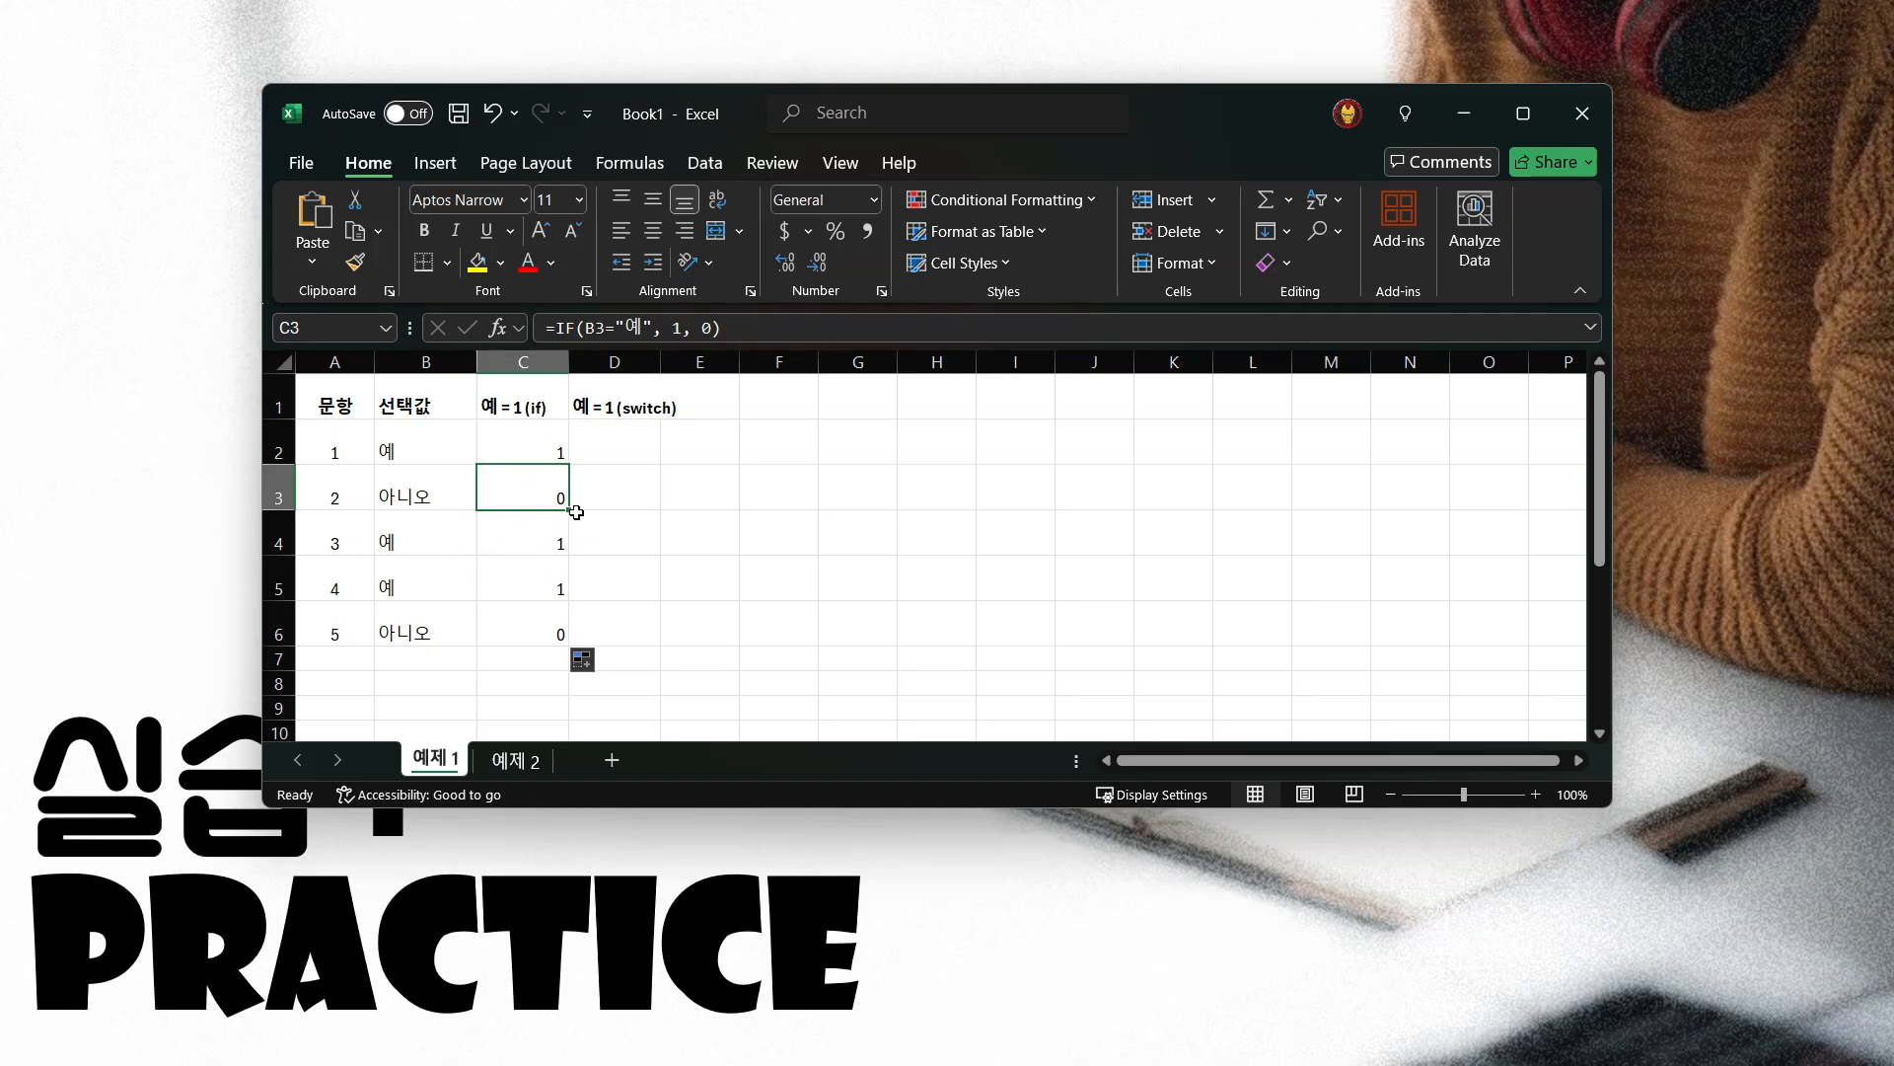
click(546, 634)
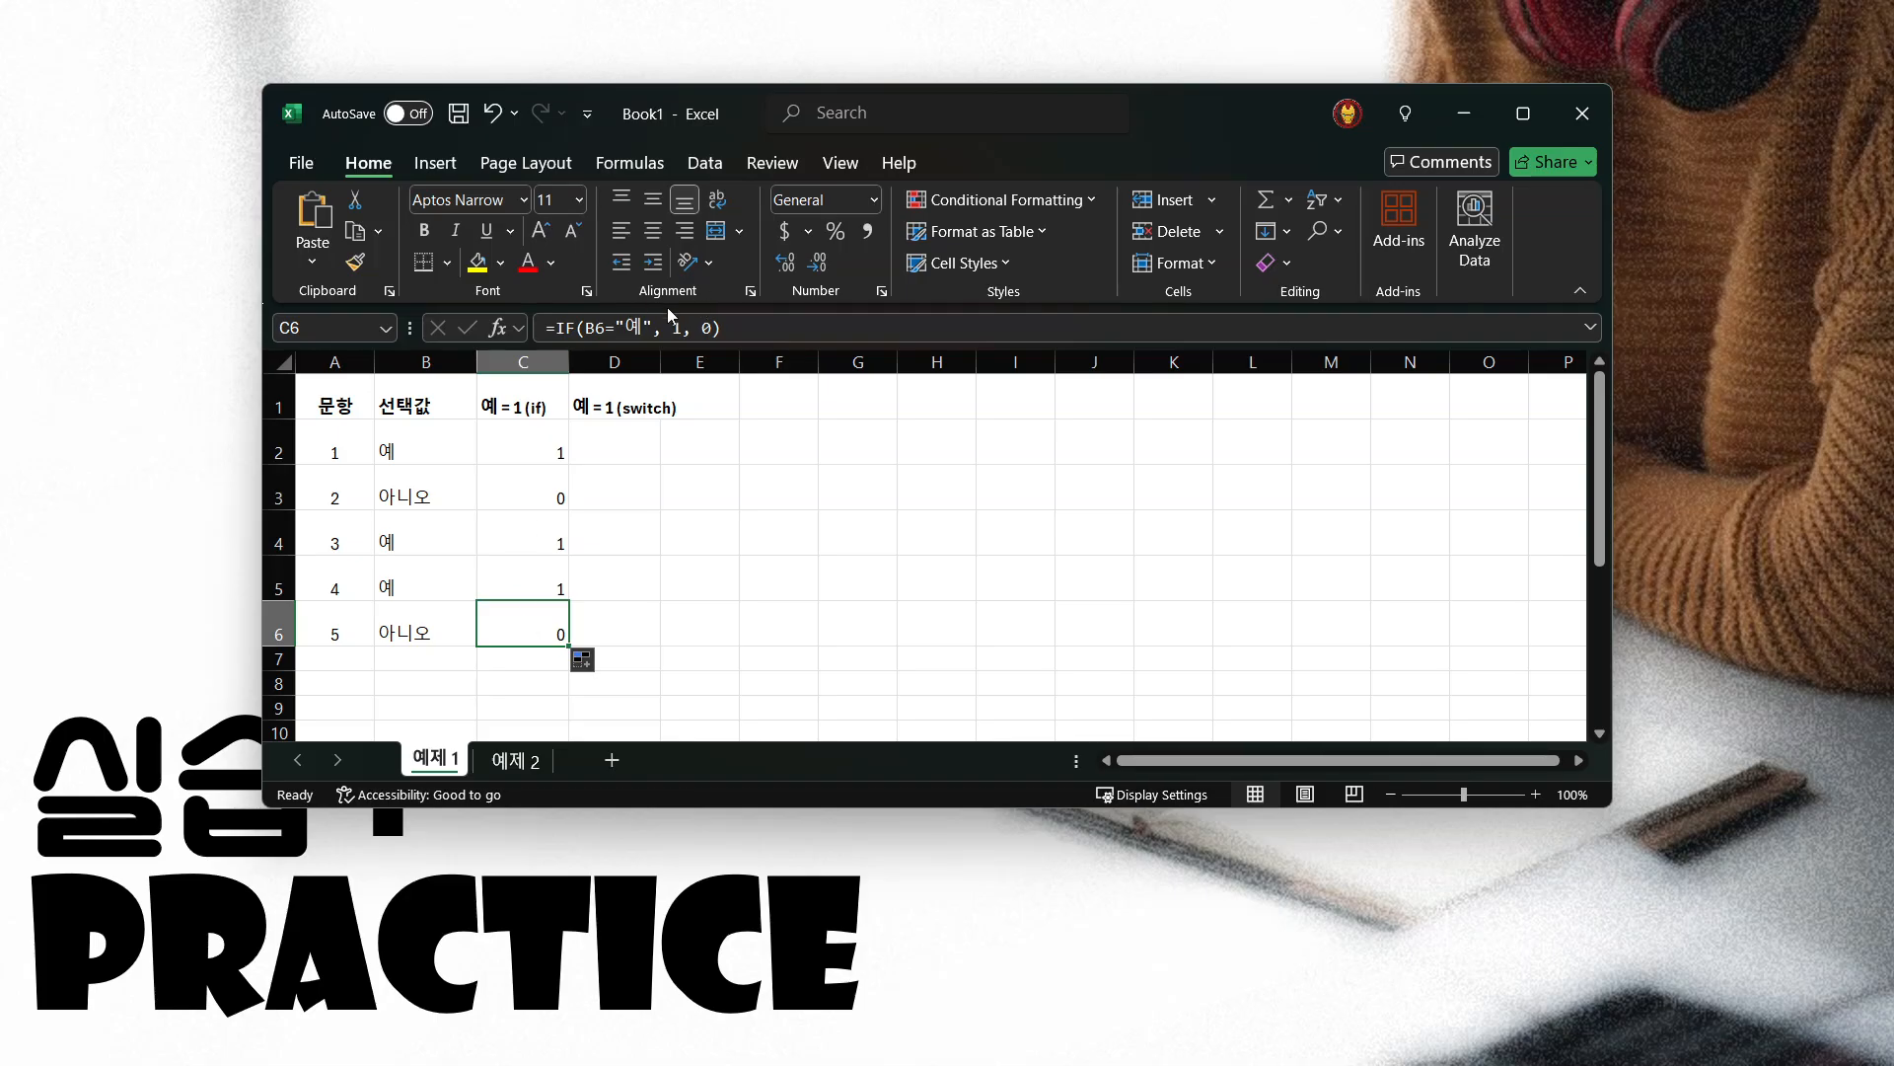
click(606, 326)
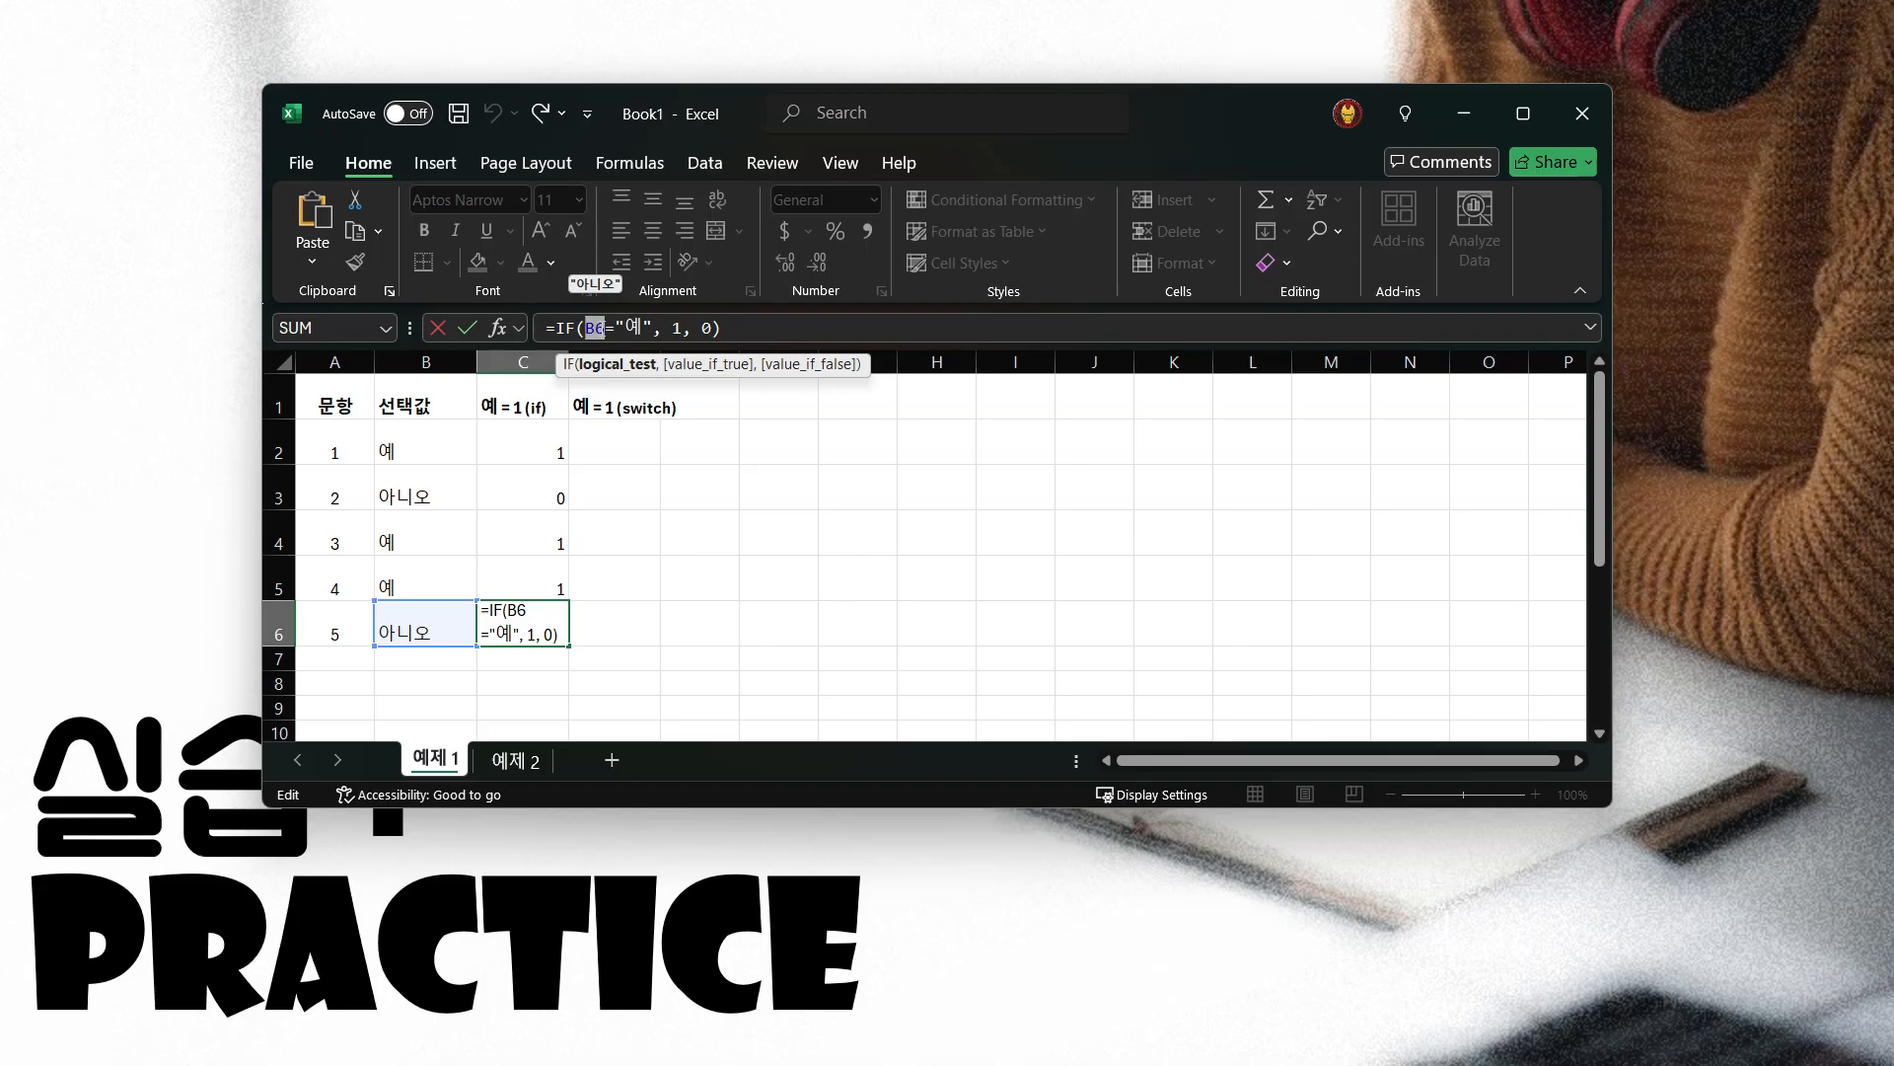
key(Escape)
click(518, 584)
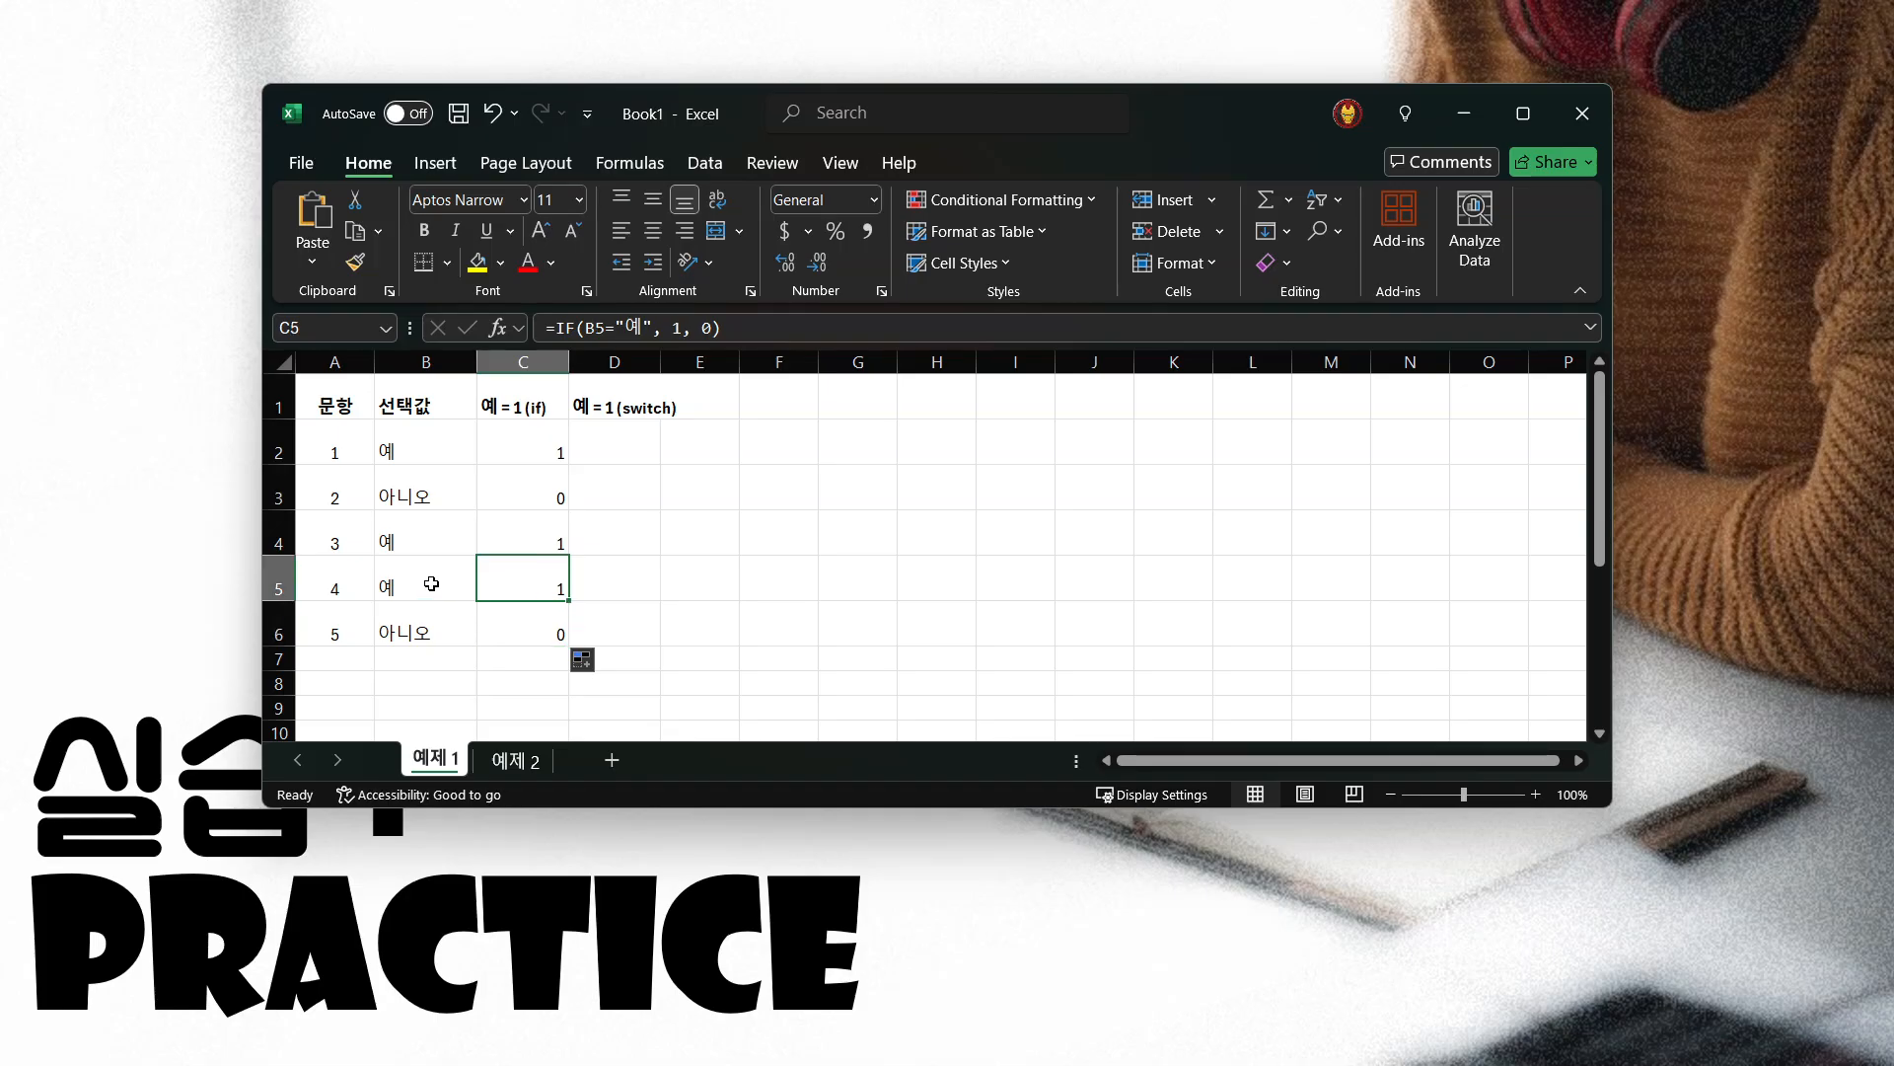
click(431, 584)
click(516, 590)
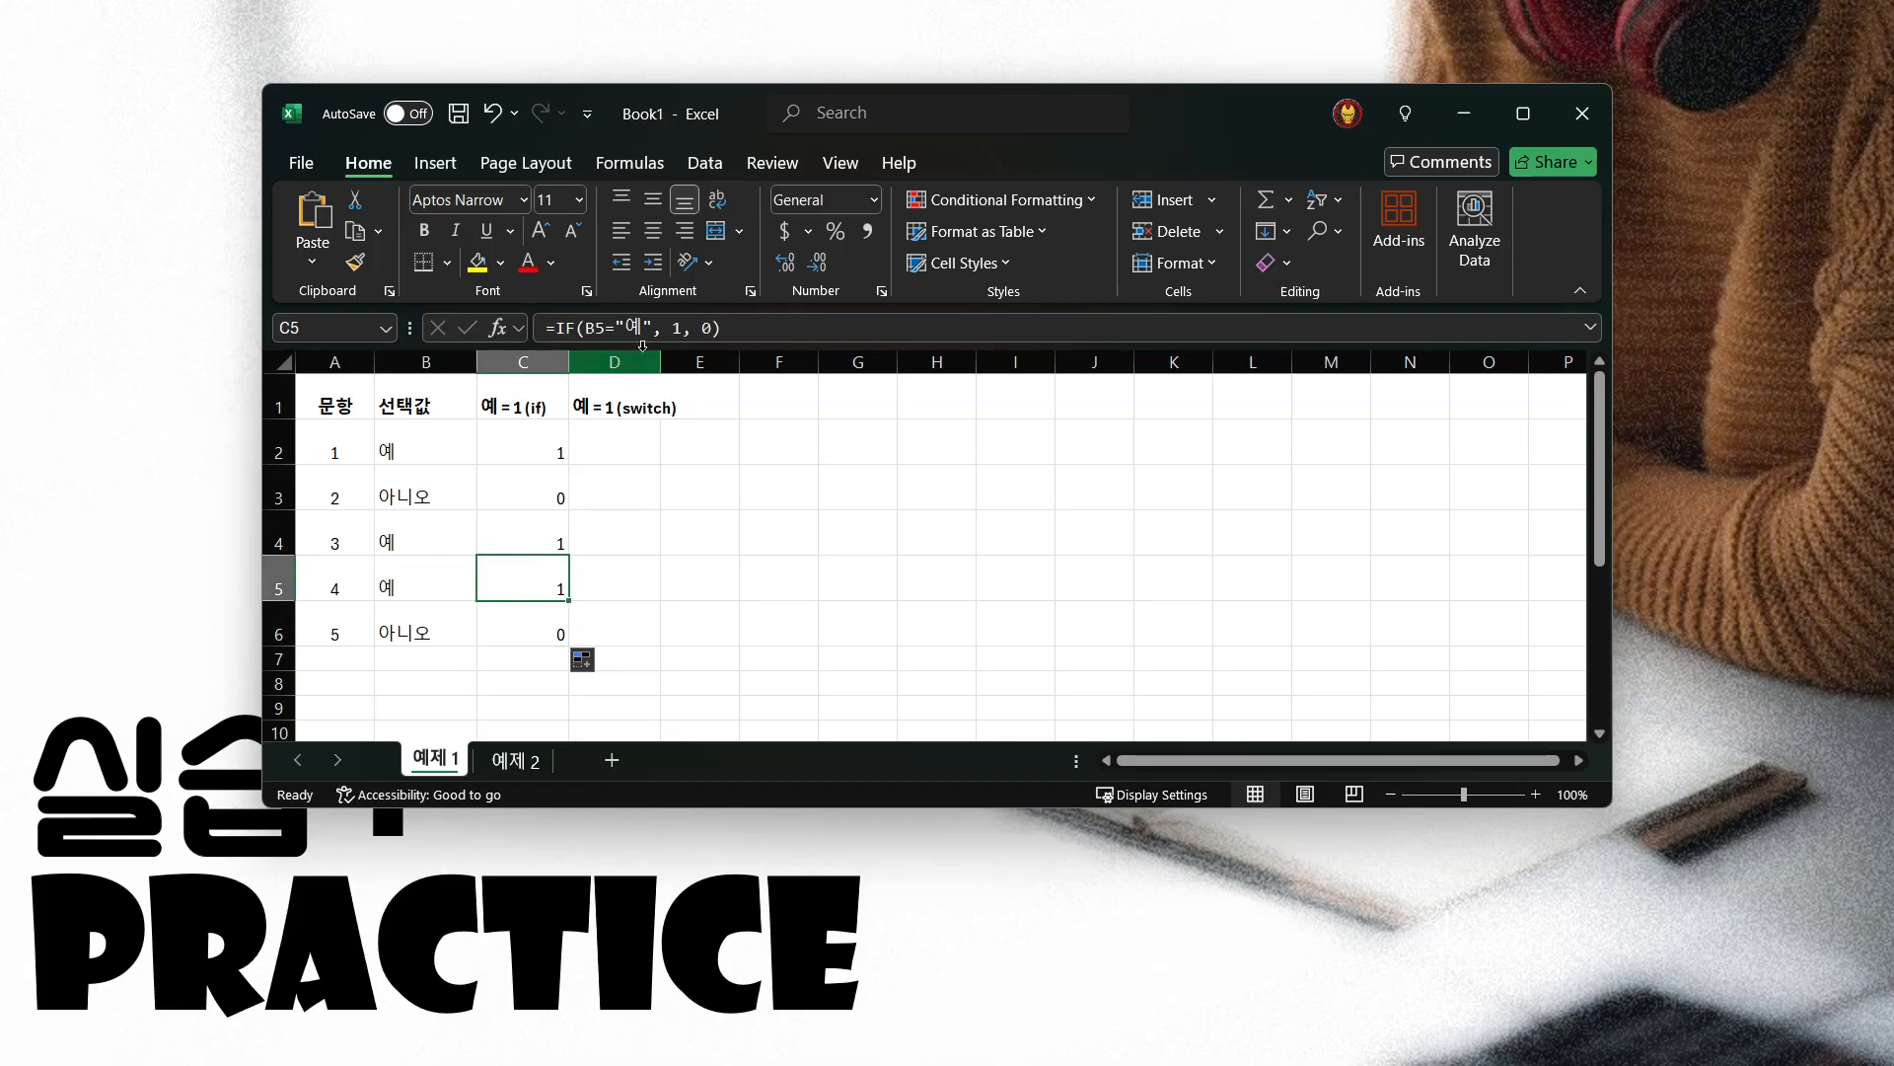
key(F2)
key(Escape)
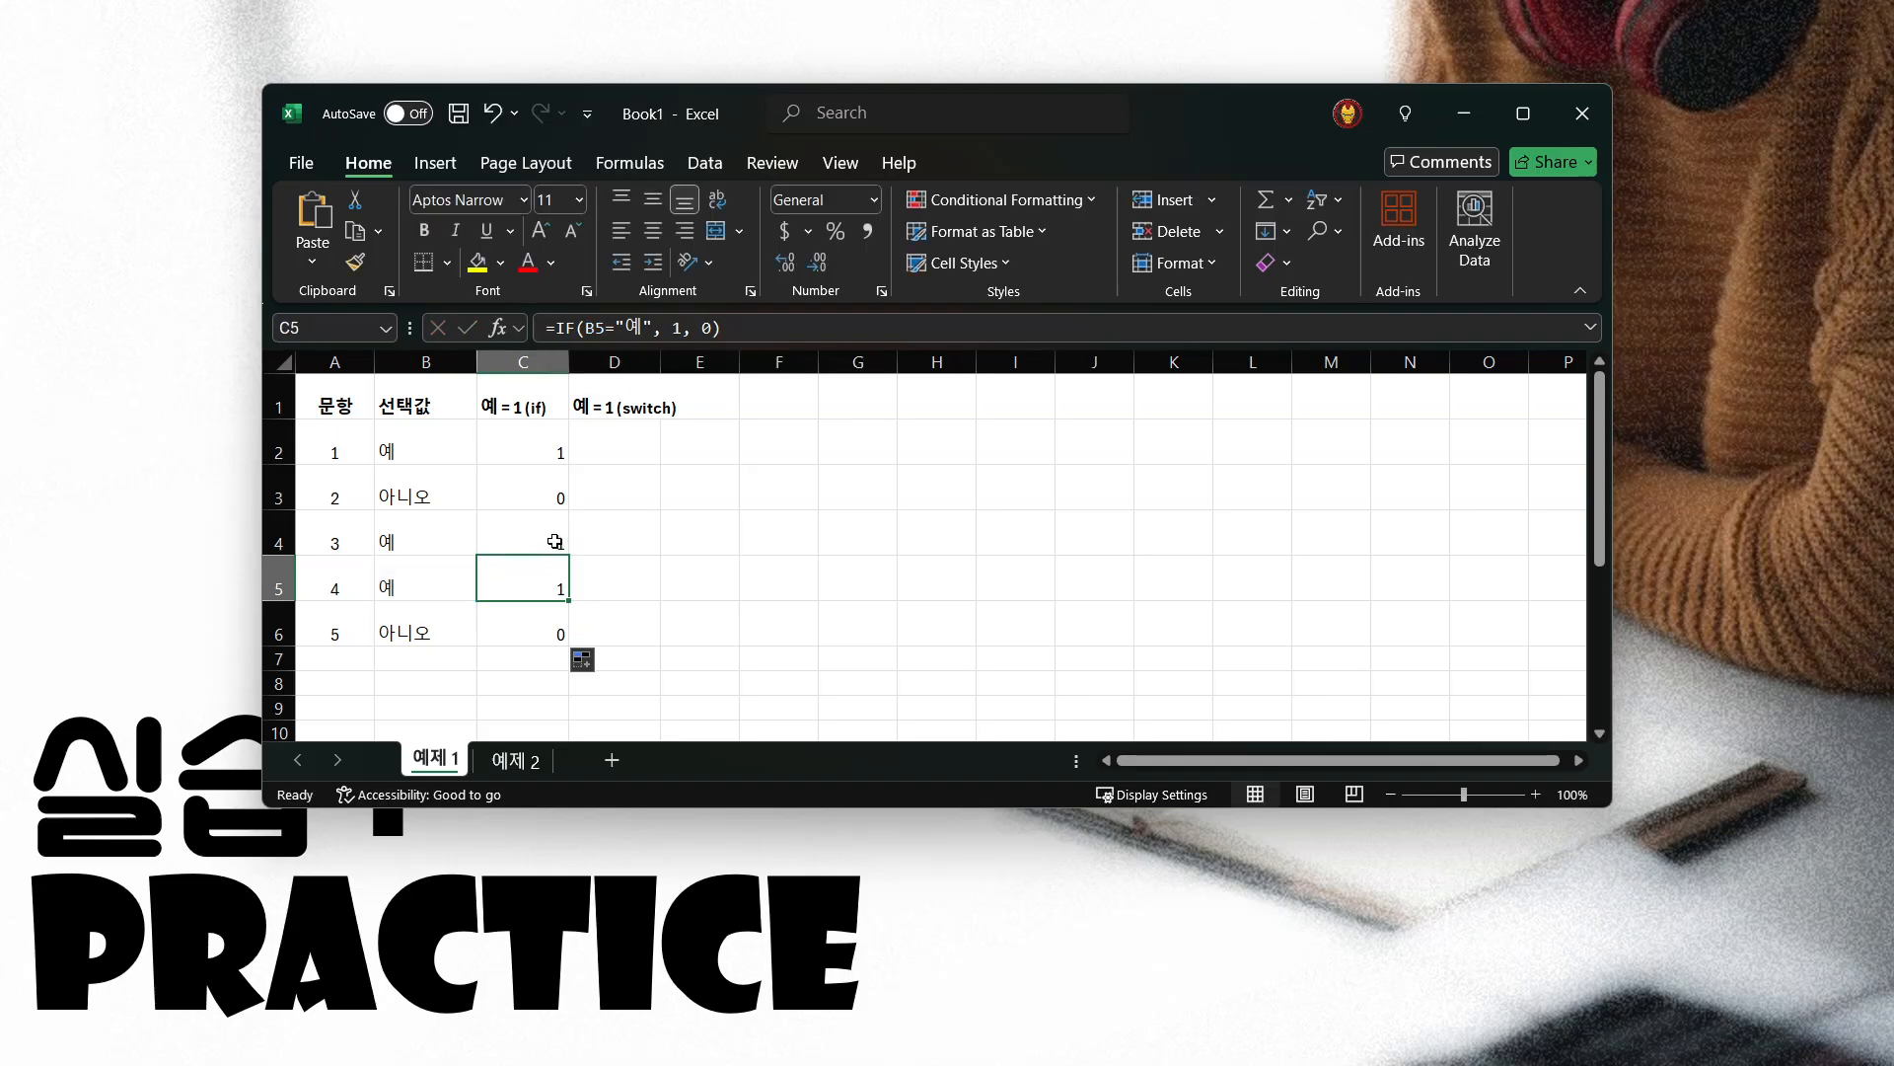
click(520, 542)
click(544, 434)
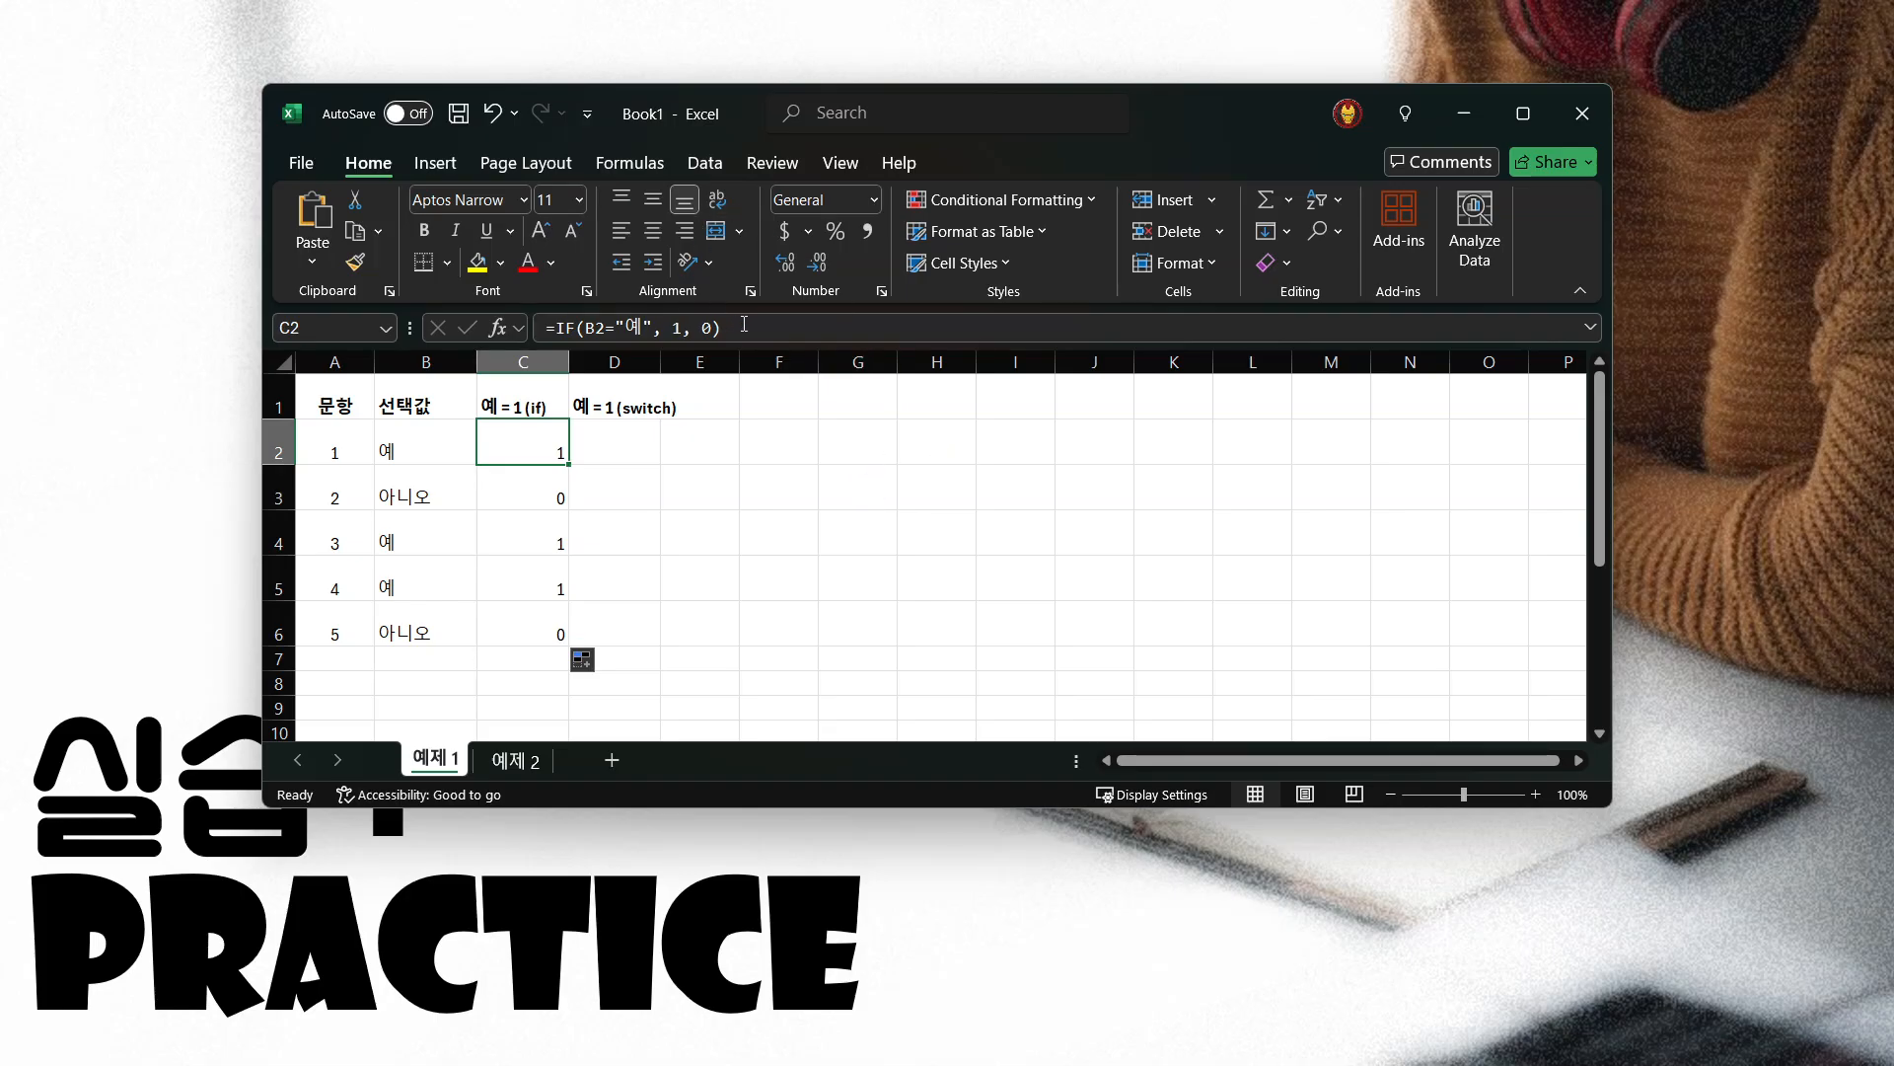
click(559, 328)
drag(531, 330, 529, 331)
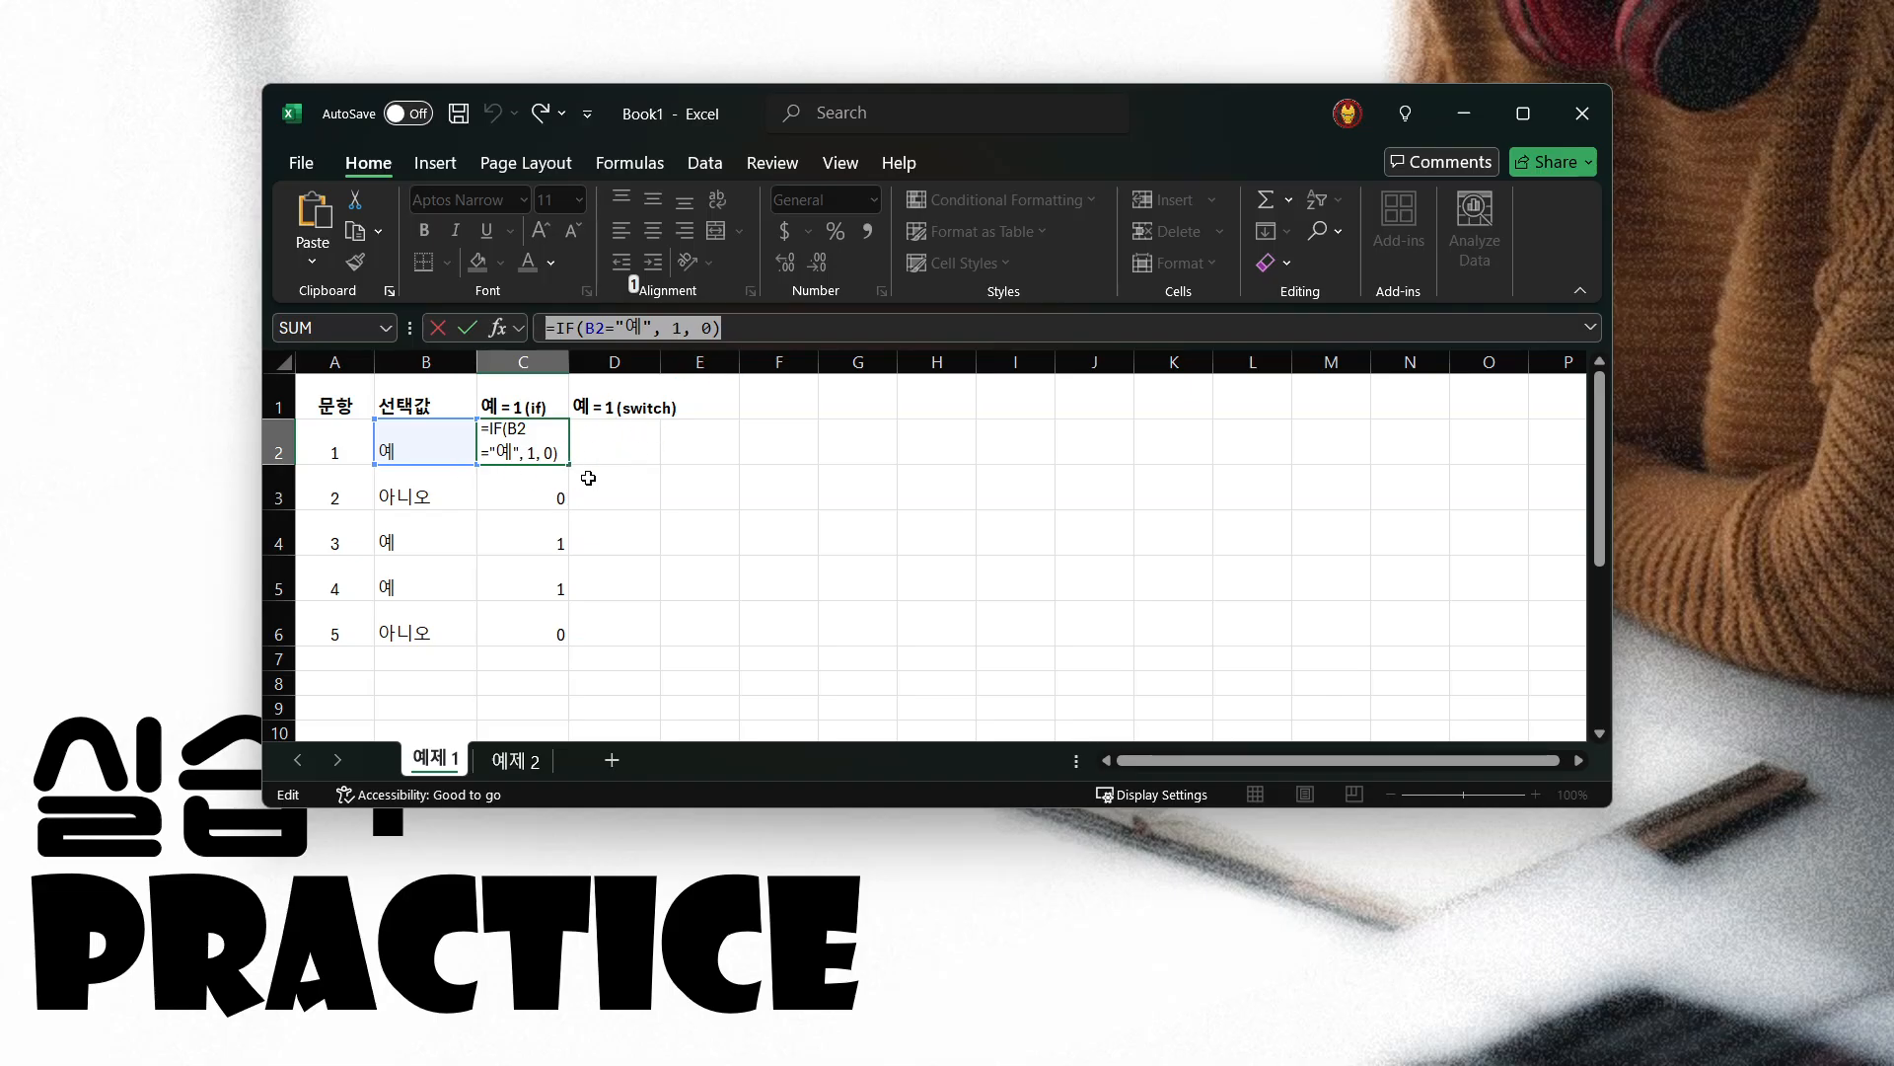
key(Escape)
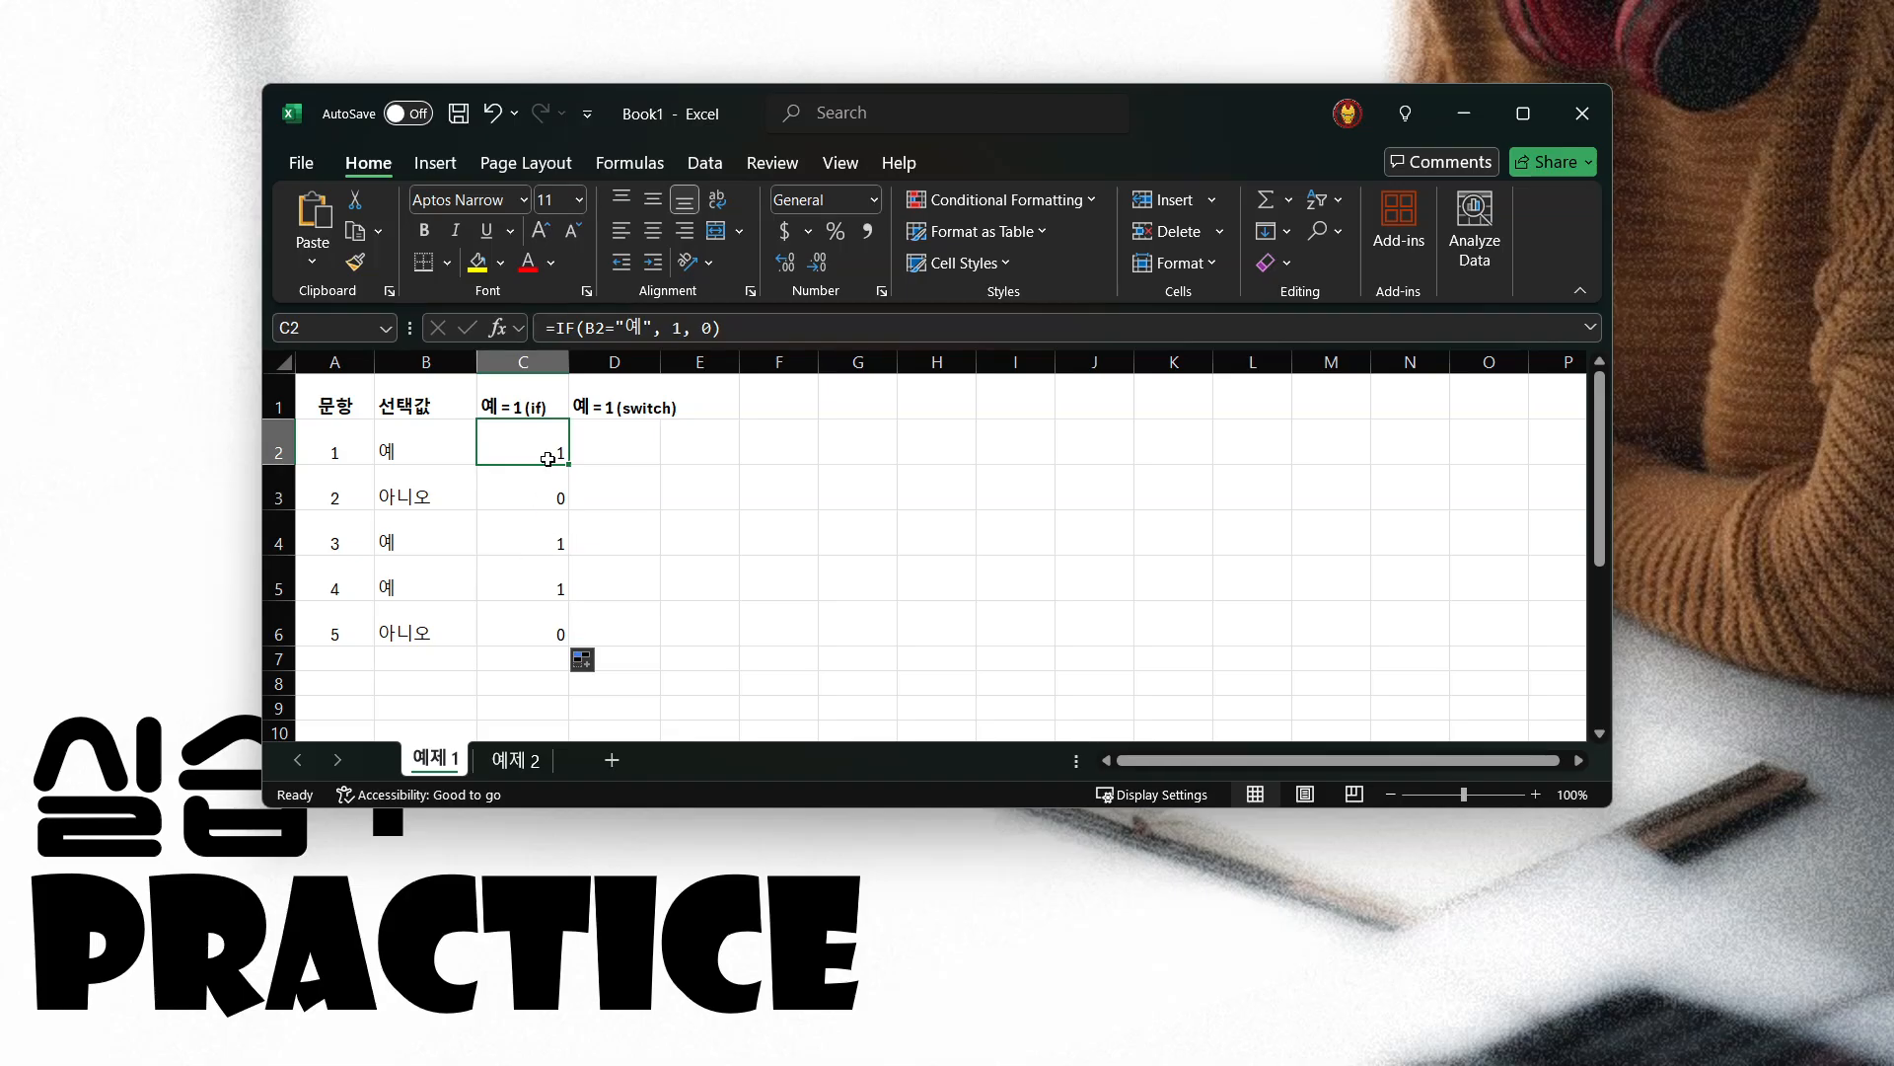
click(533, 541)
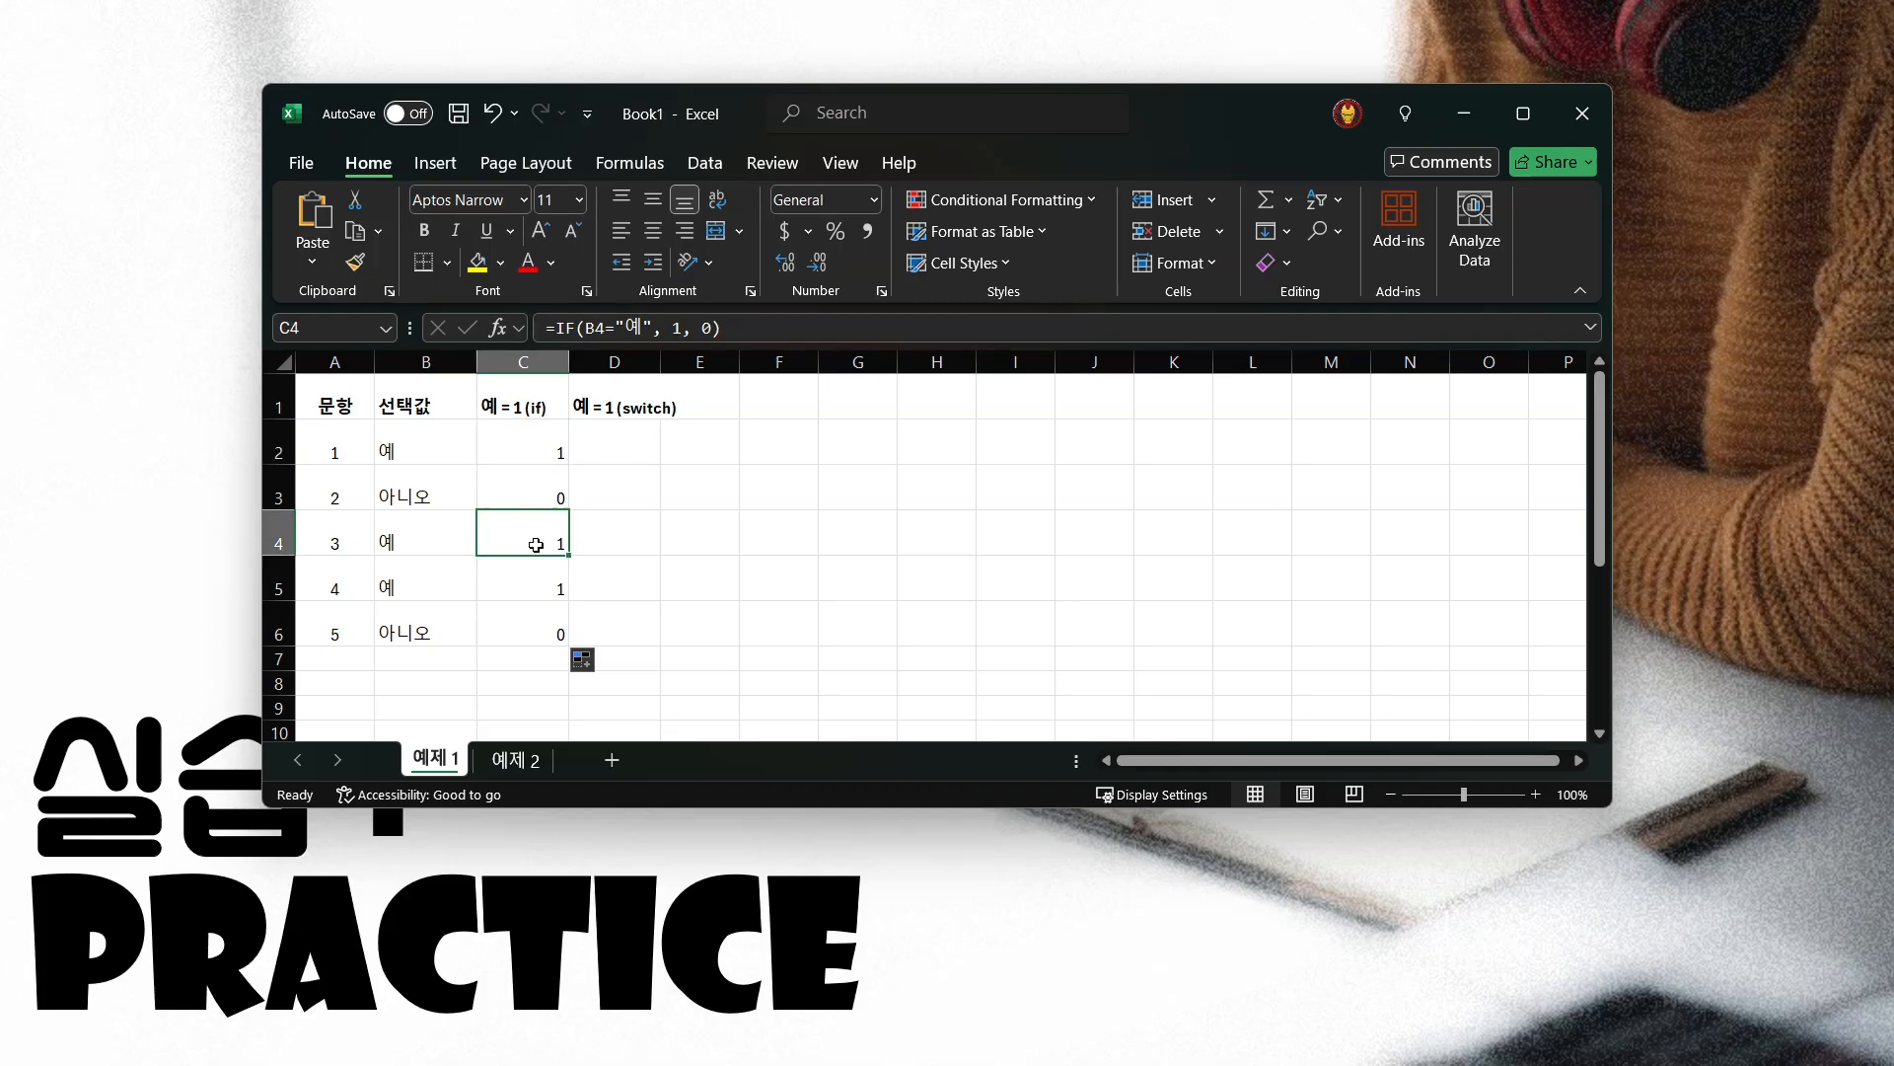
click(536, 454)
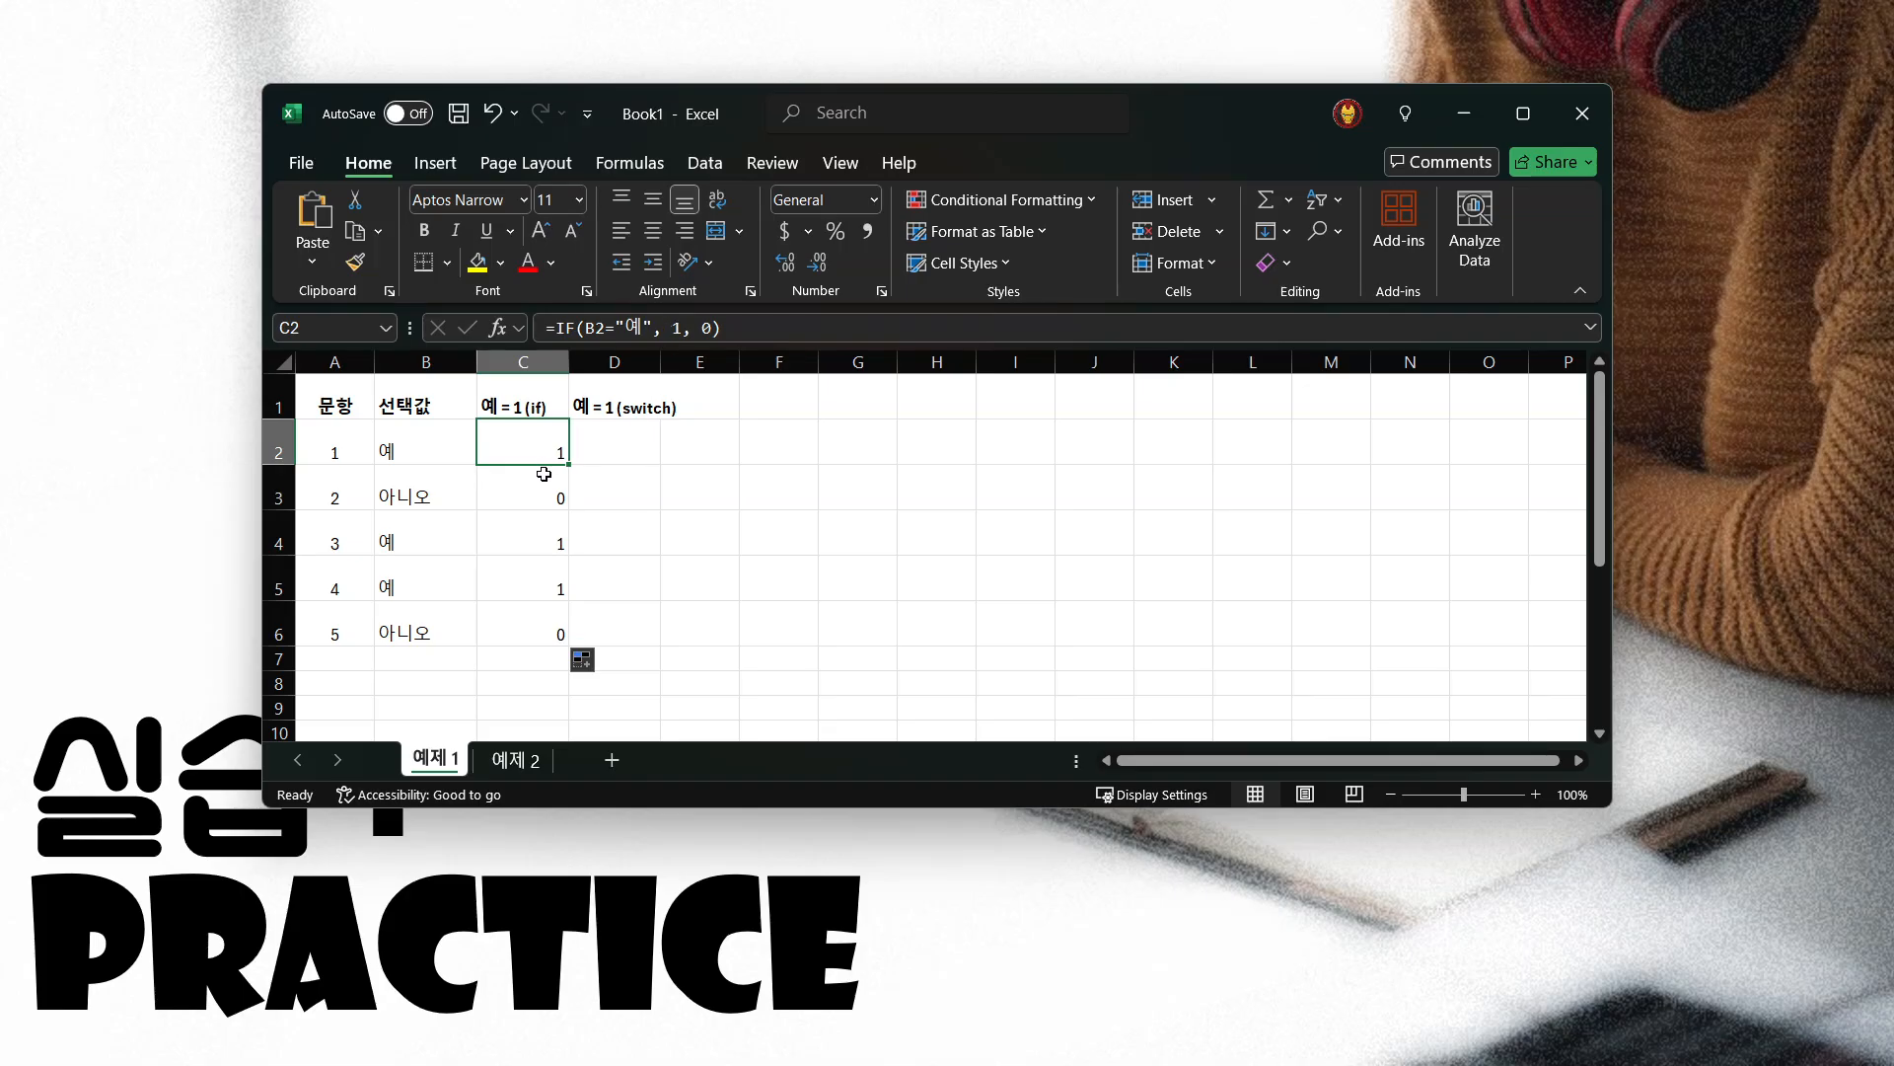
Begin a SWITCH formula in D2 with B2 as the expression to evaluate
click(604, 449)
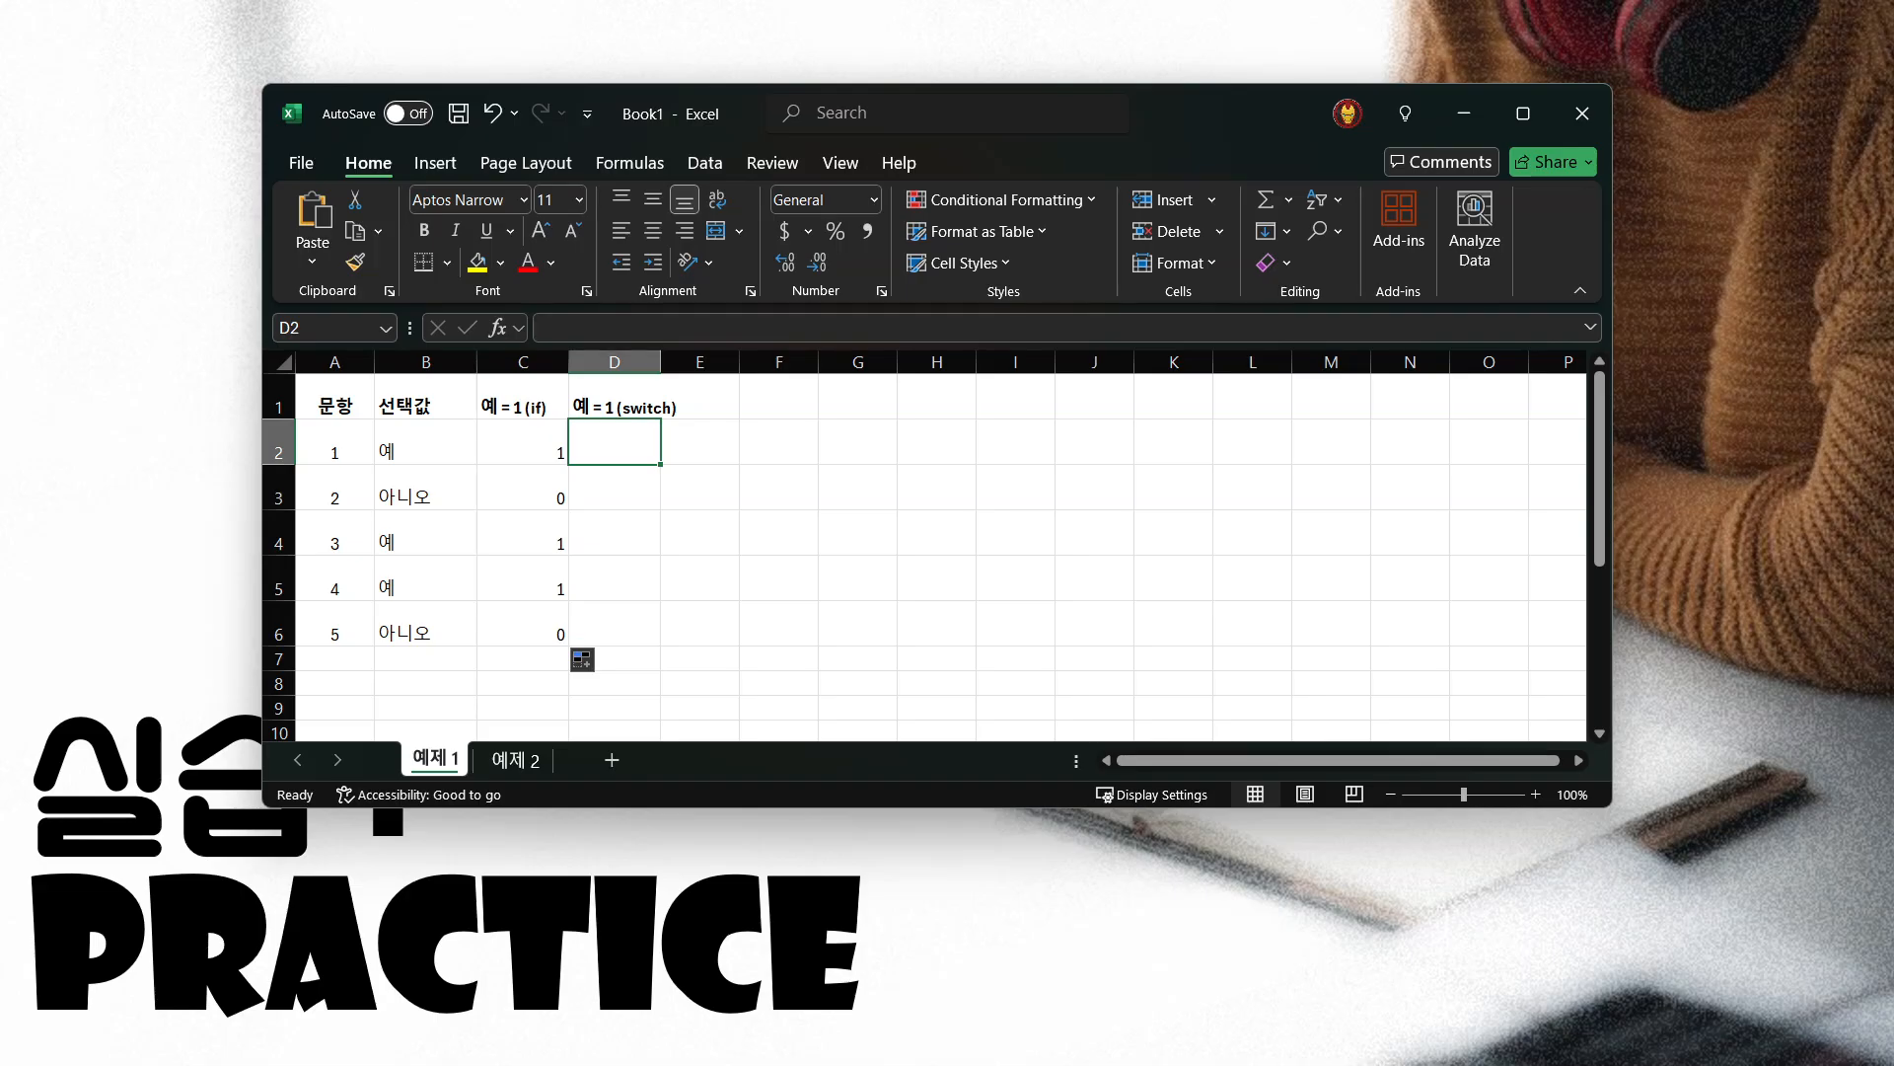
text(=ㄴ쟛)
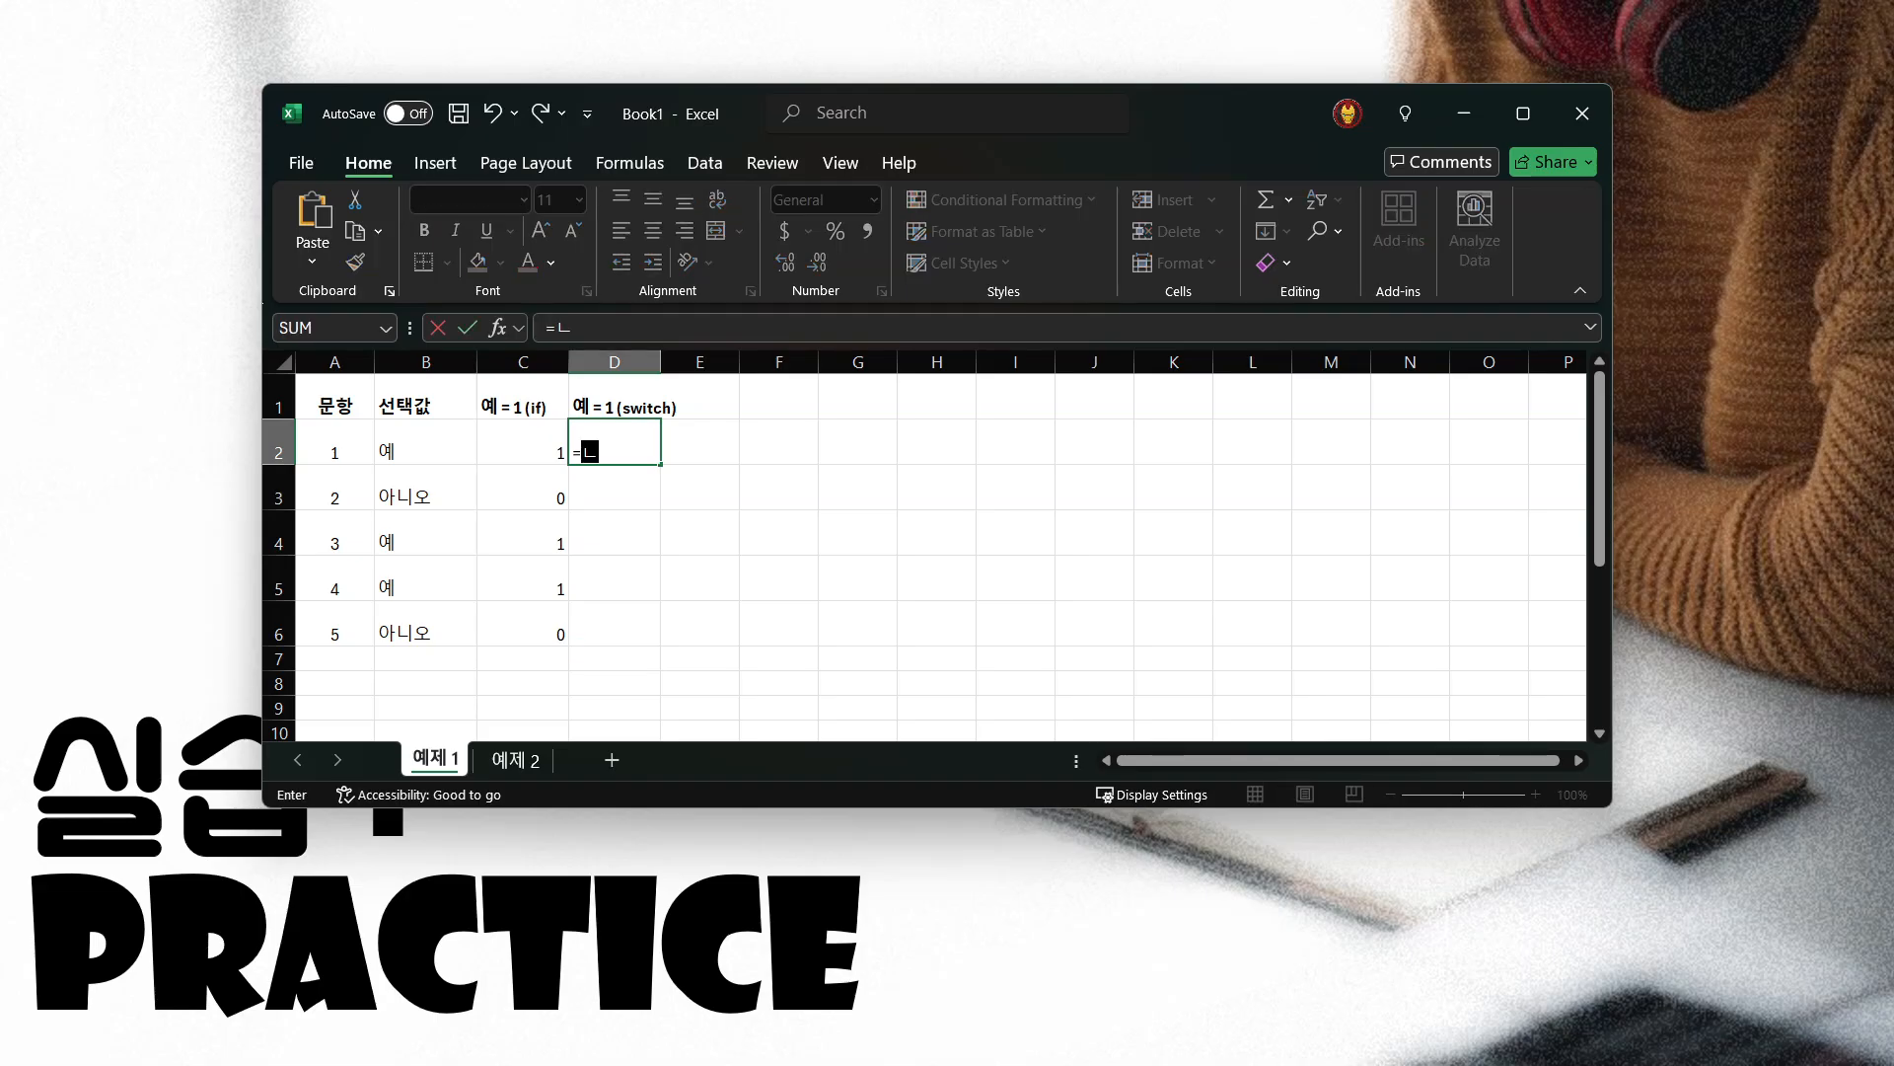
key(BackSpace)
key(BackSpace)
key(BackSpace)
key(BackSpace)
text(switch()
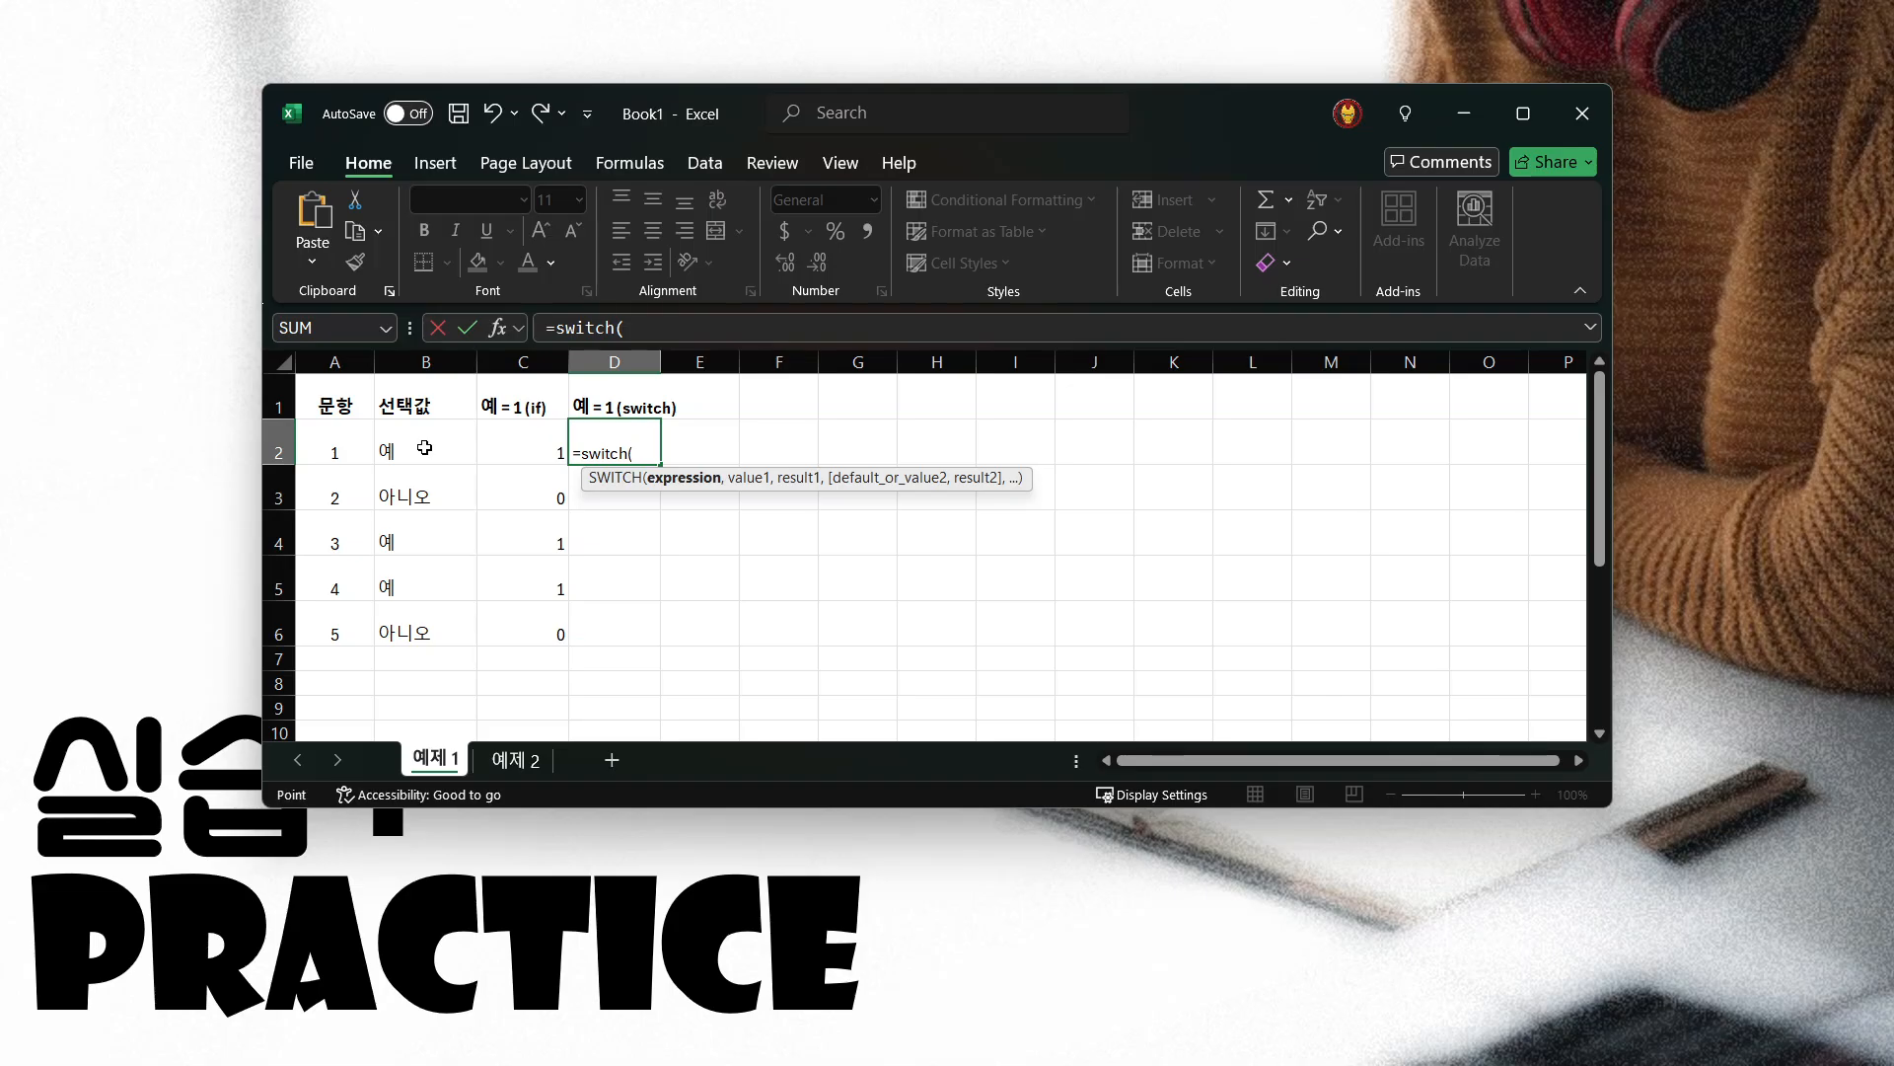
click(425, 451)
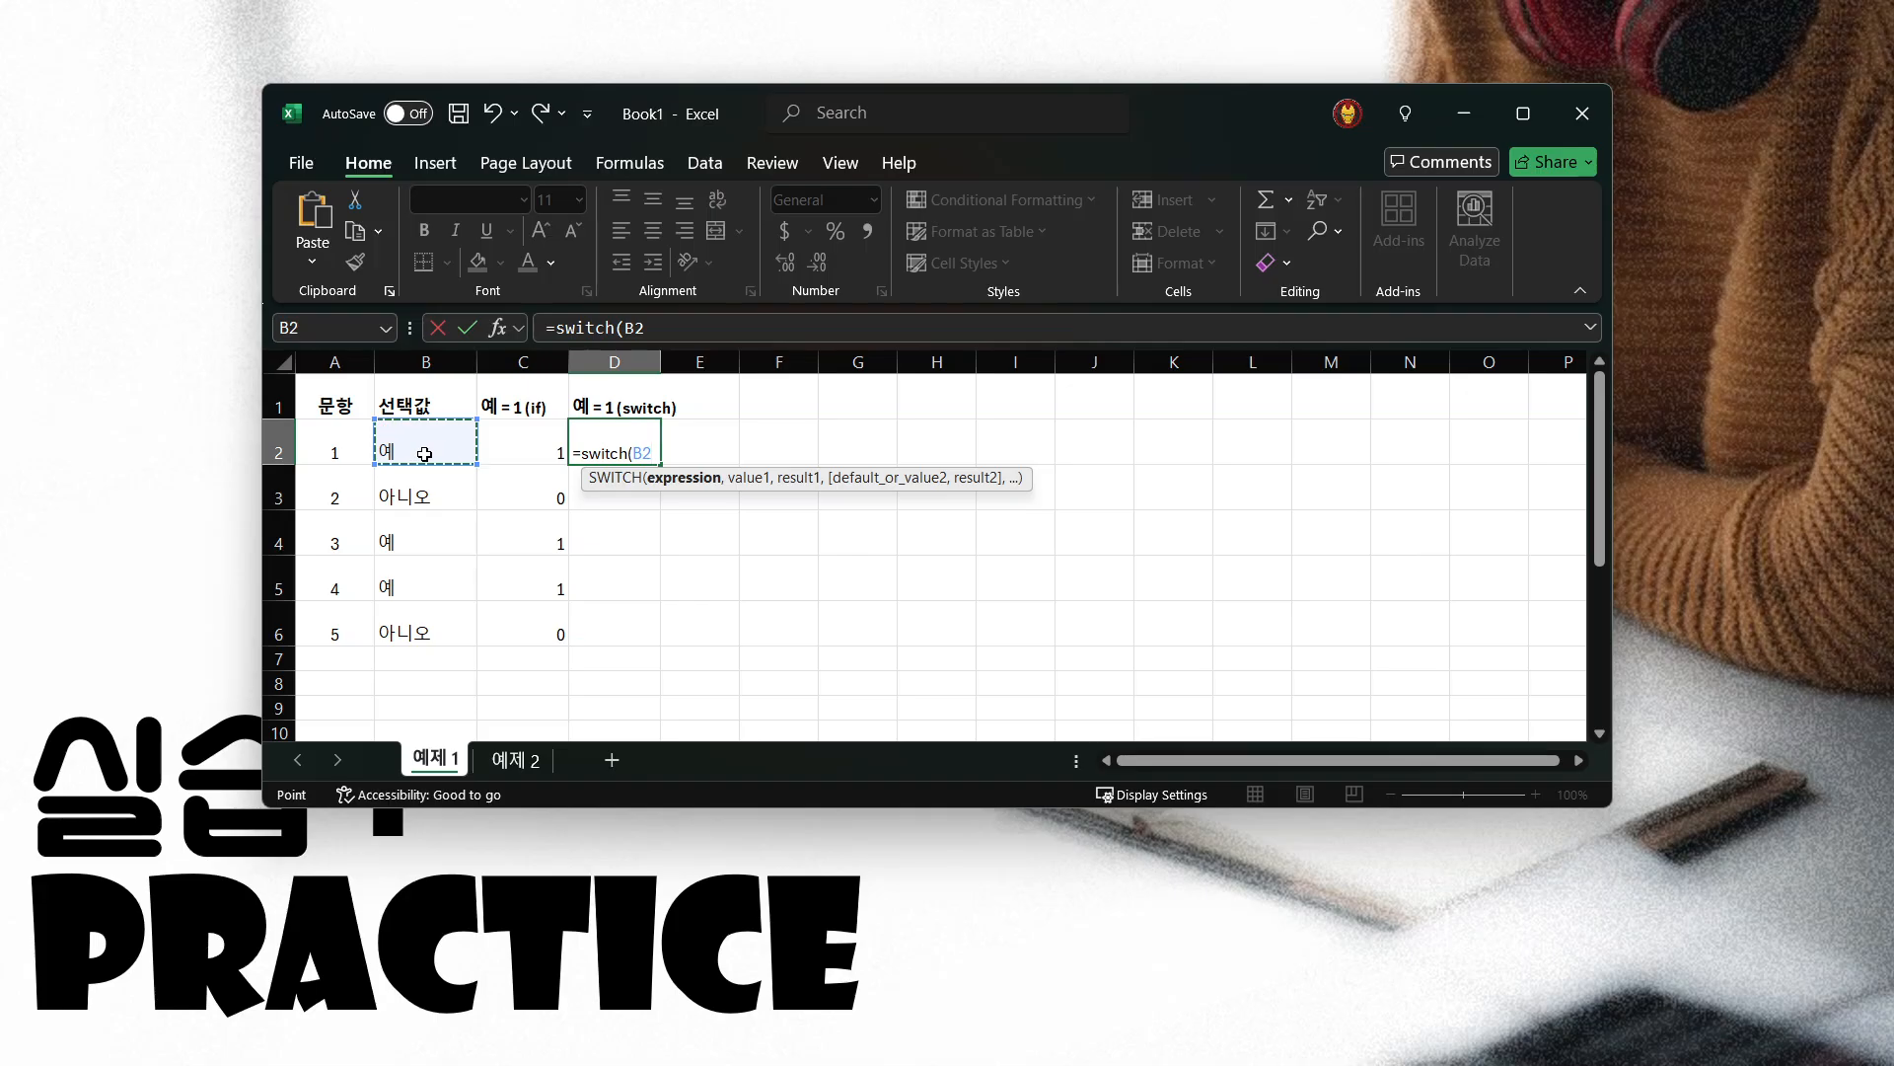
text(,)
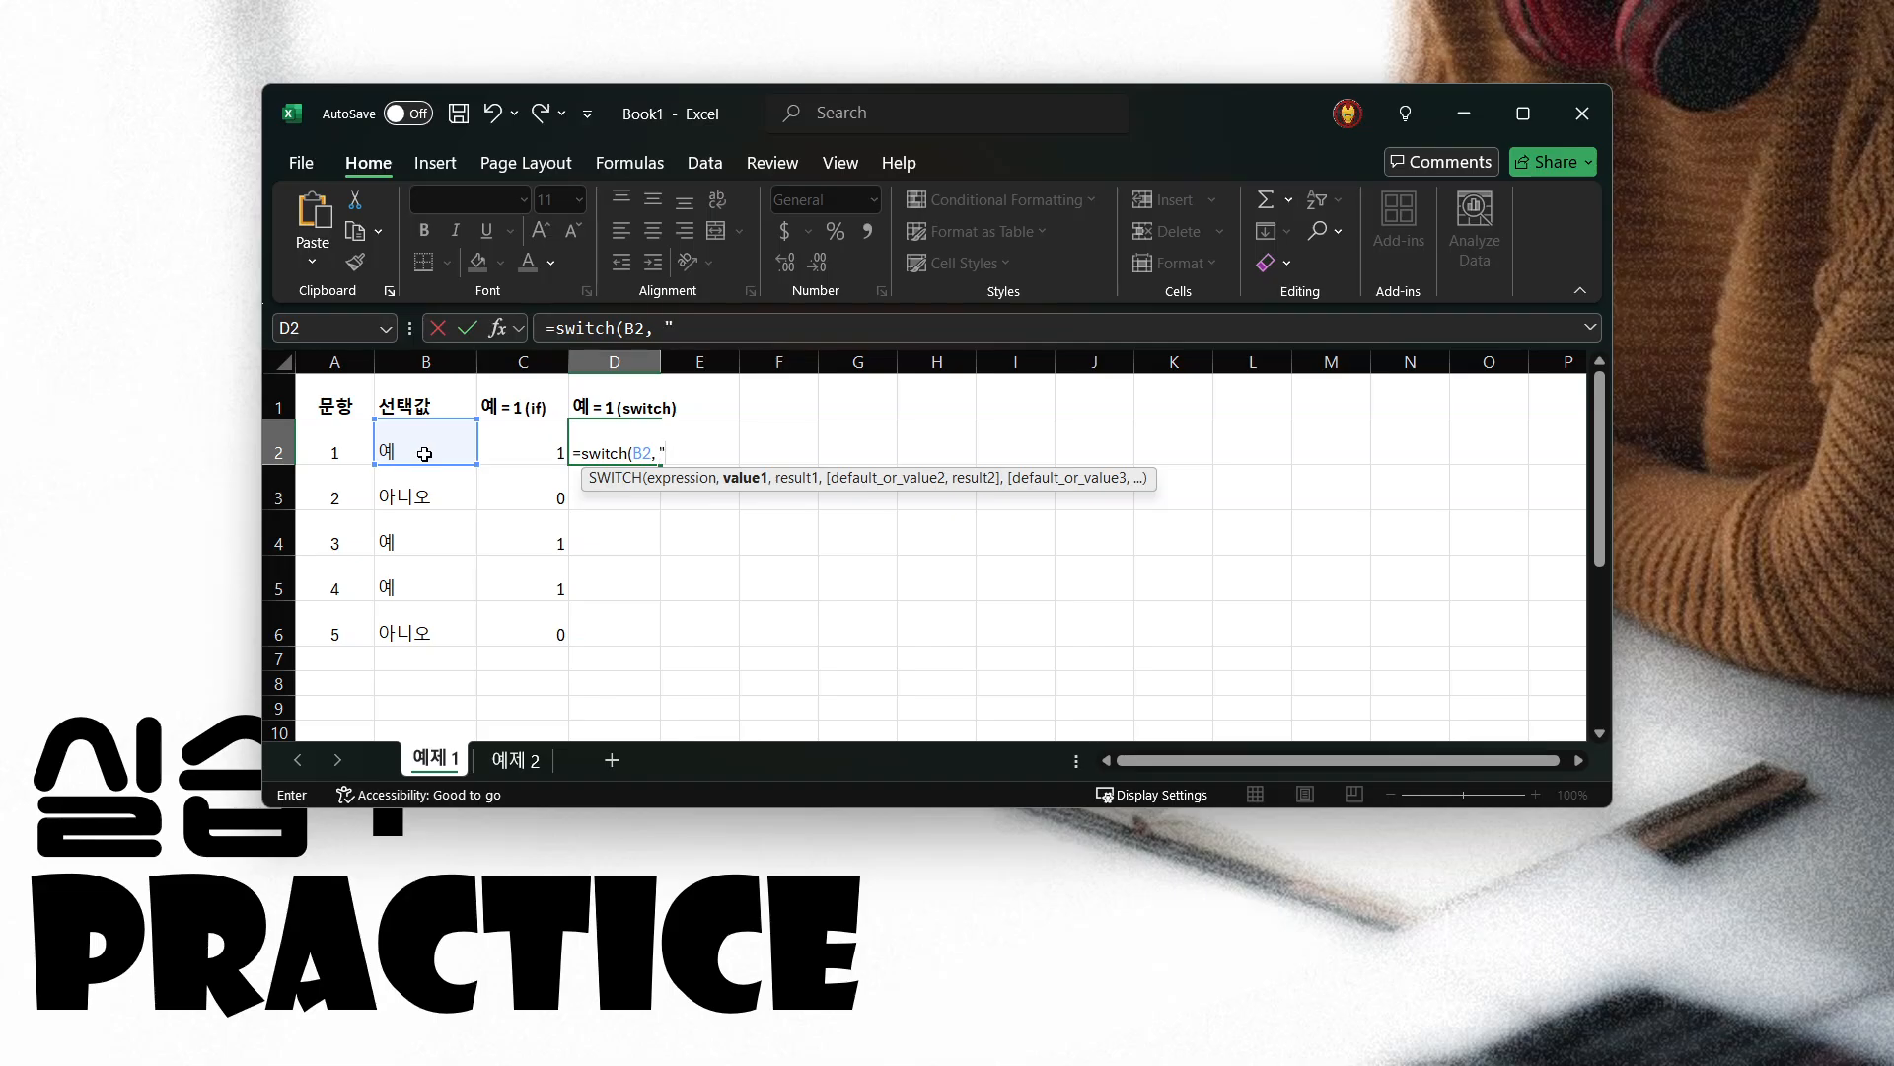
Complete the D2 SWITCH formula to return 1 for "예" and 0 as the default
text("ㅇ)
text(ㅖ")
text(, )
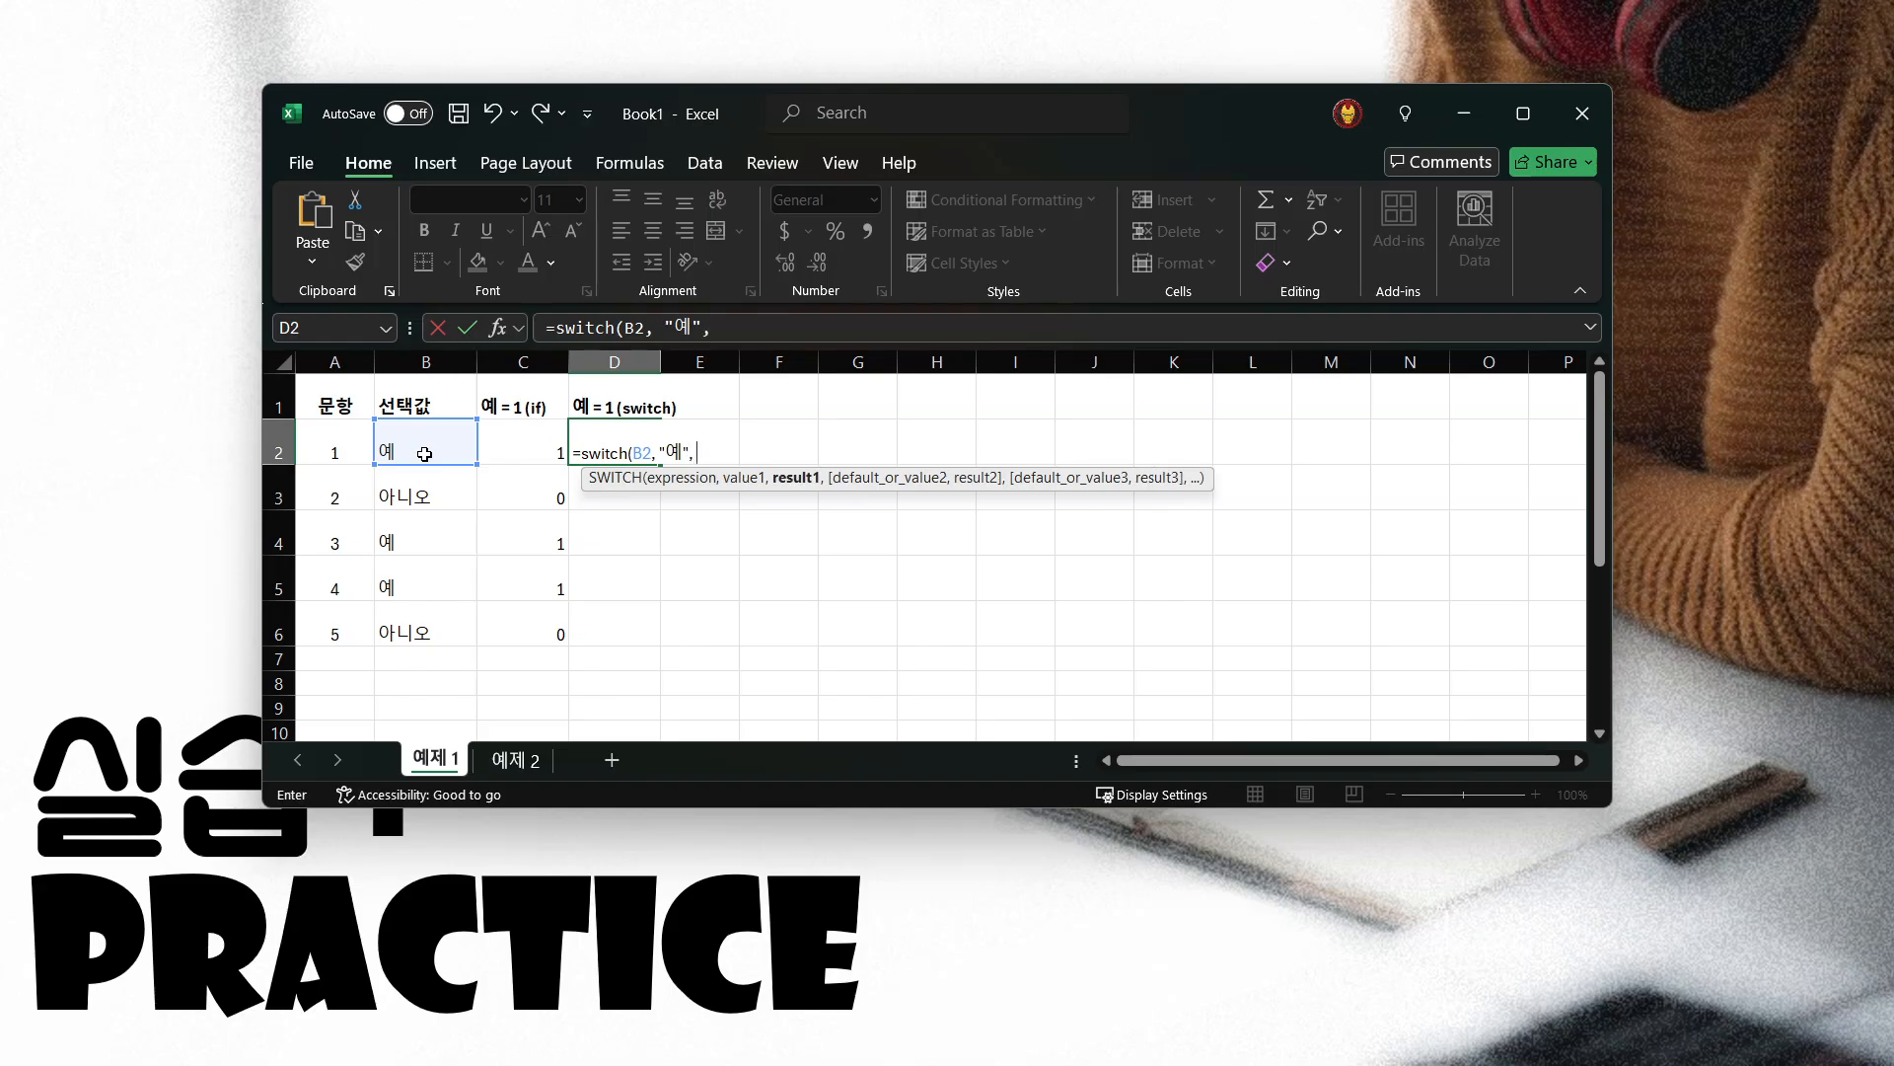
text(1,)
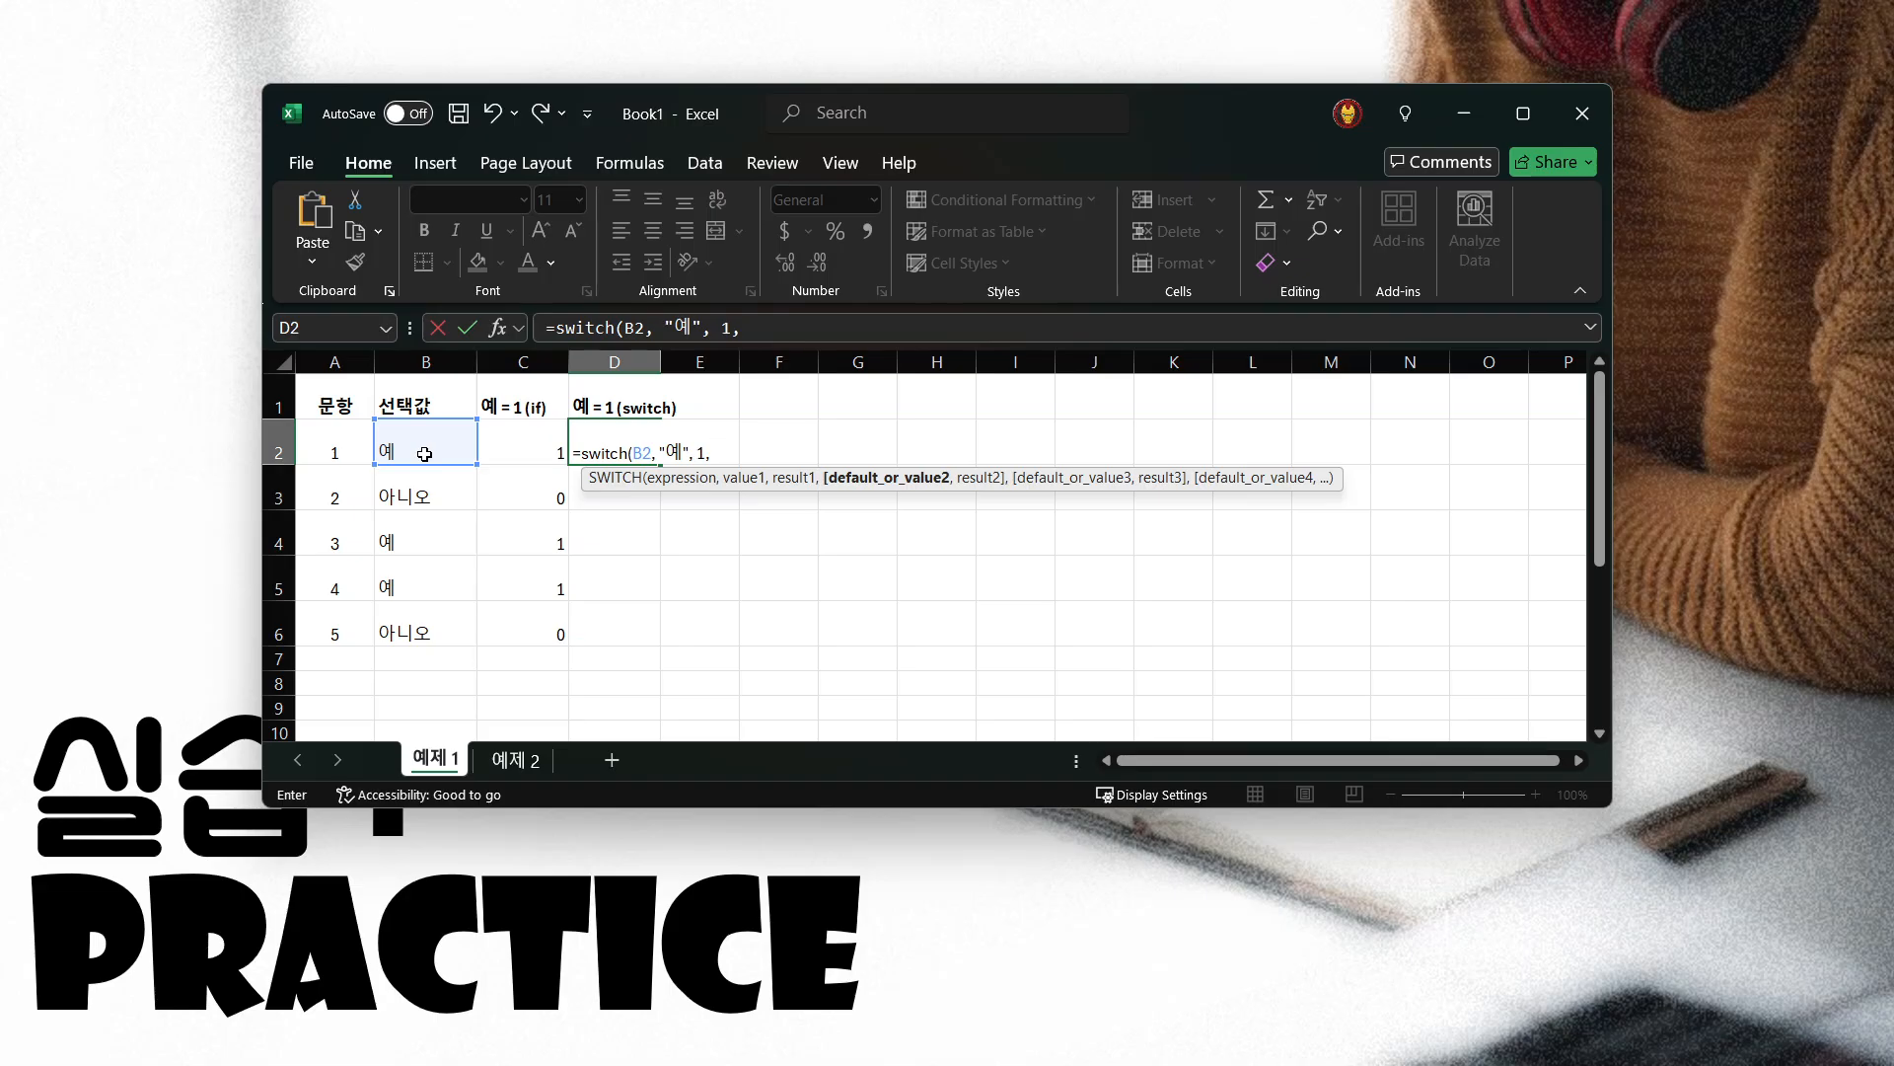
text(0)
text())
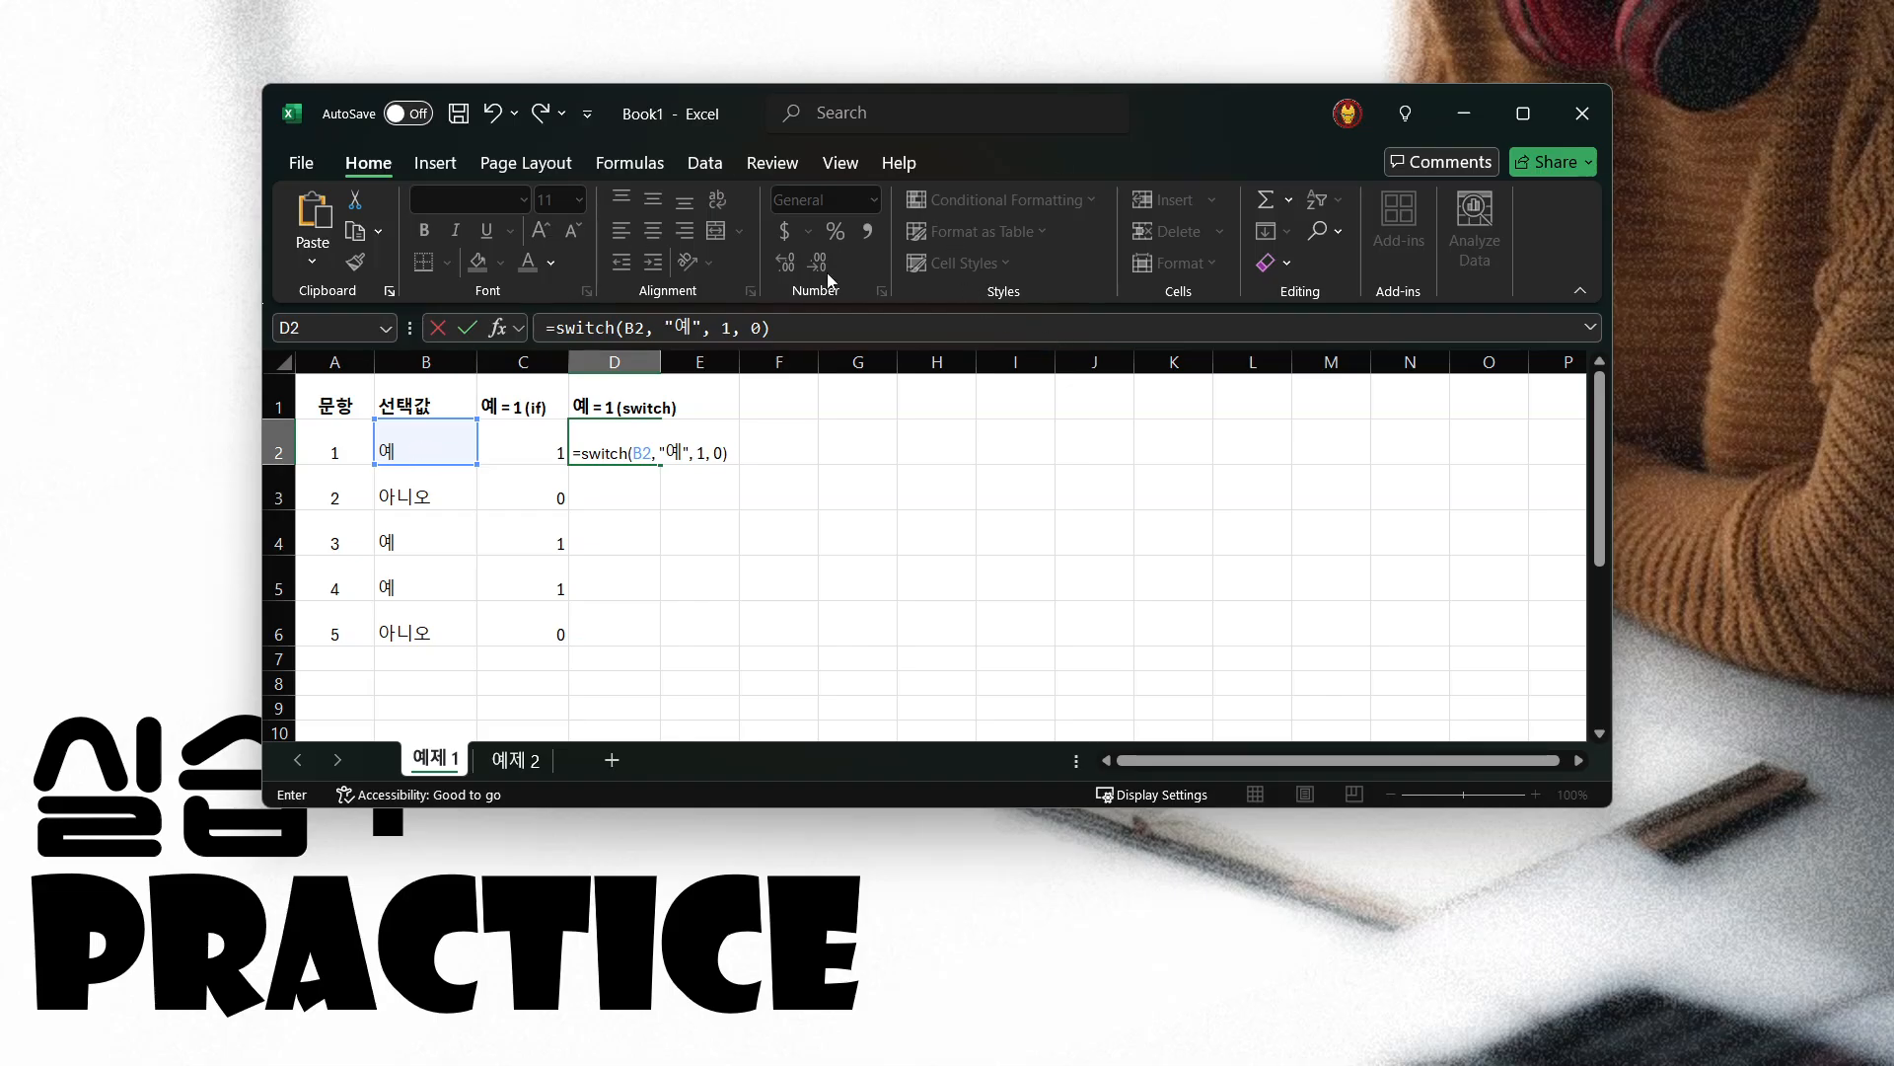
Check each argument of the SWITCH formula in D2 and commit it
click(831, 327)
double_click(634, 327)
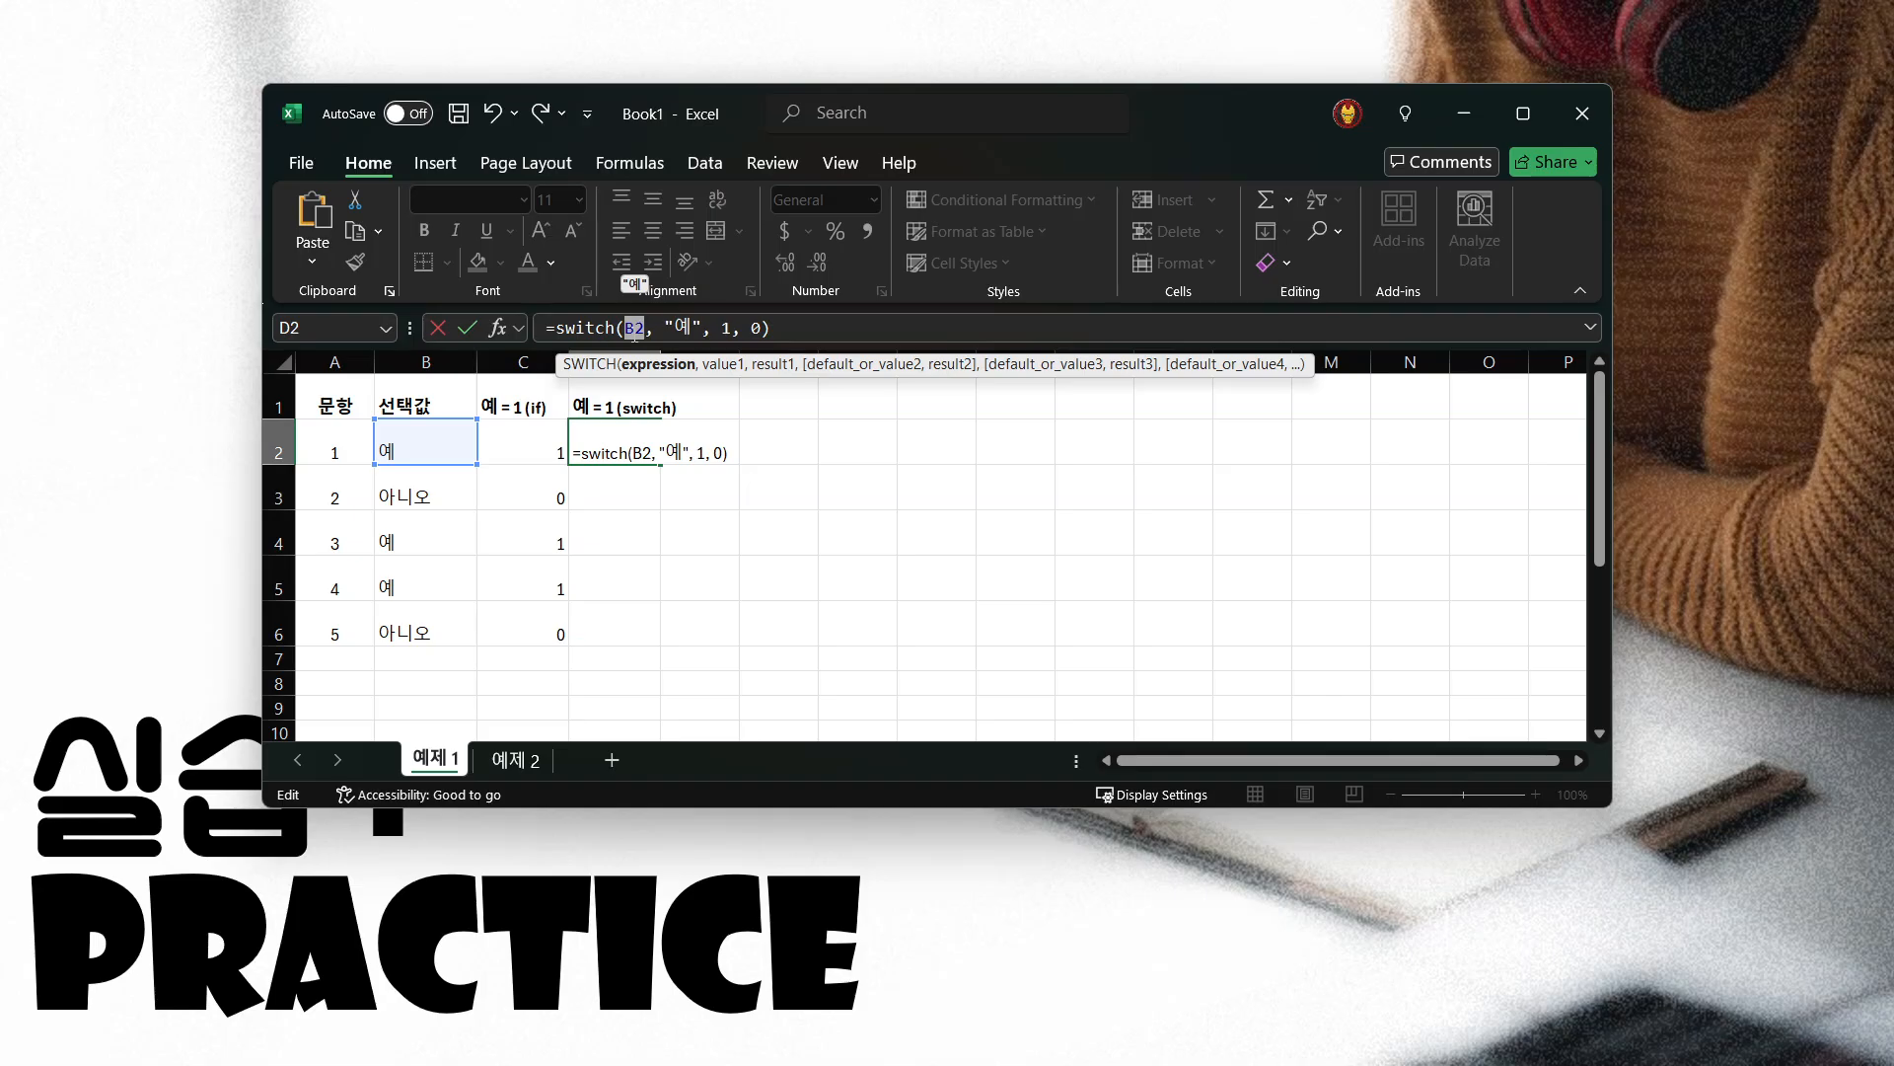
drag(705, 327, 675, 328)
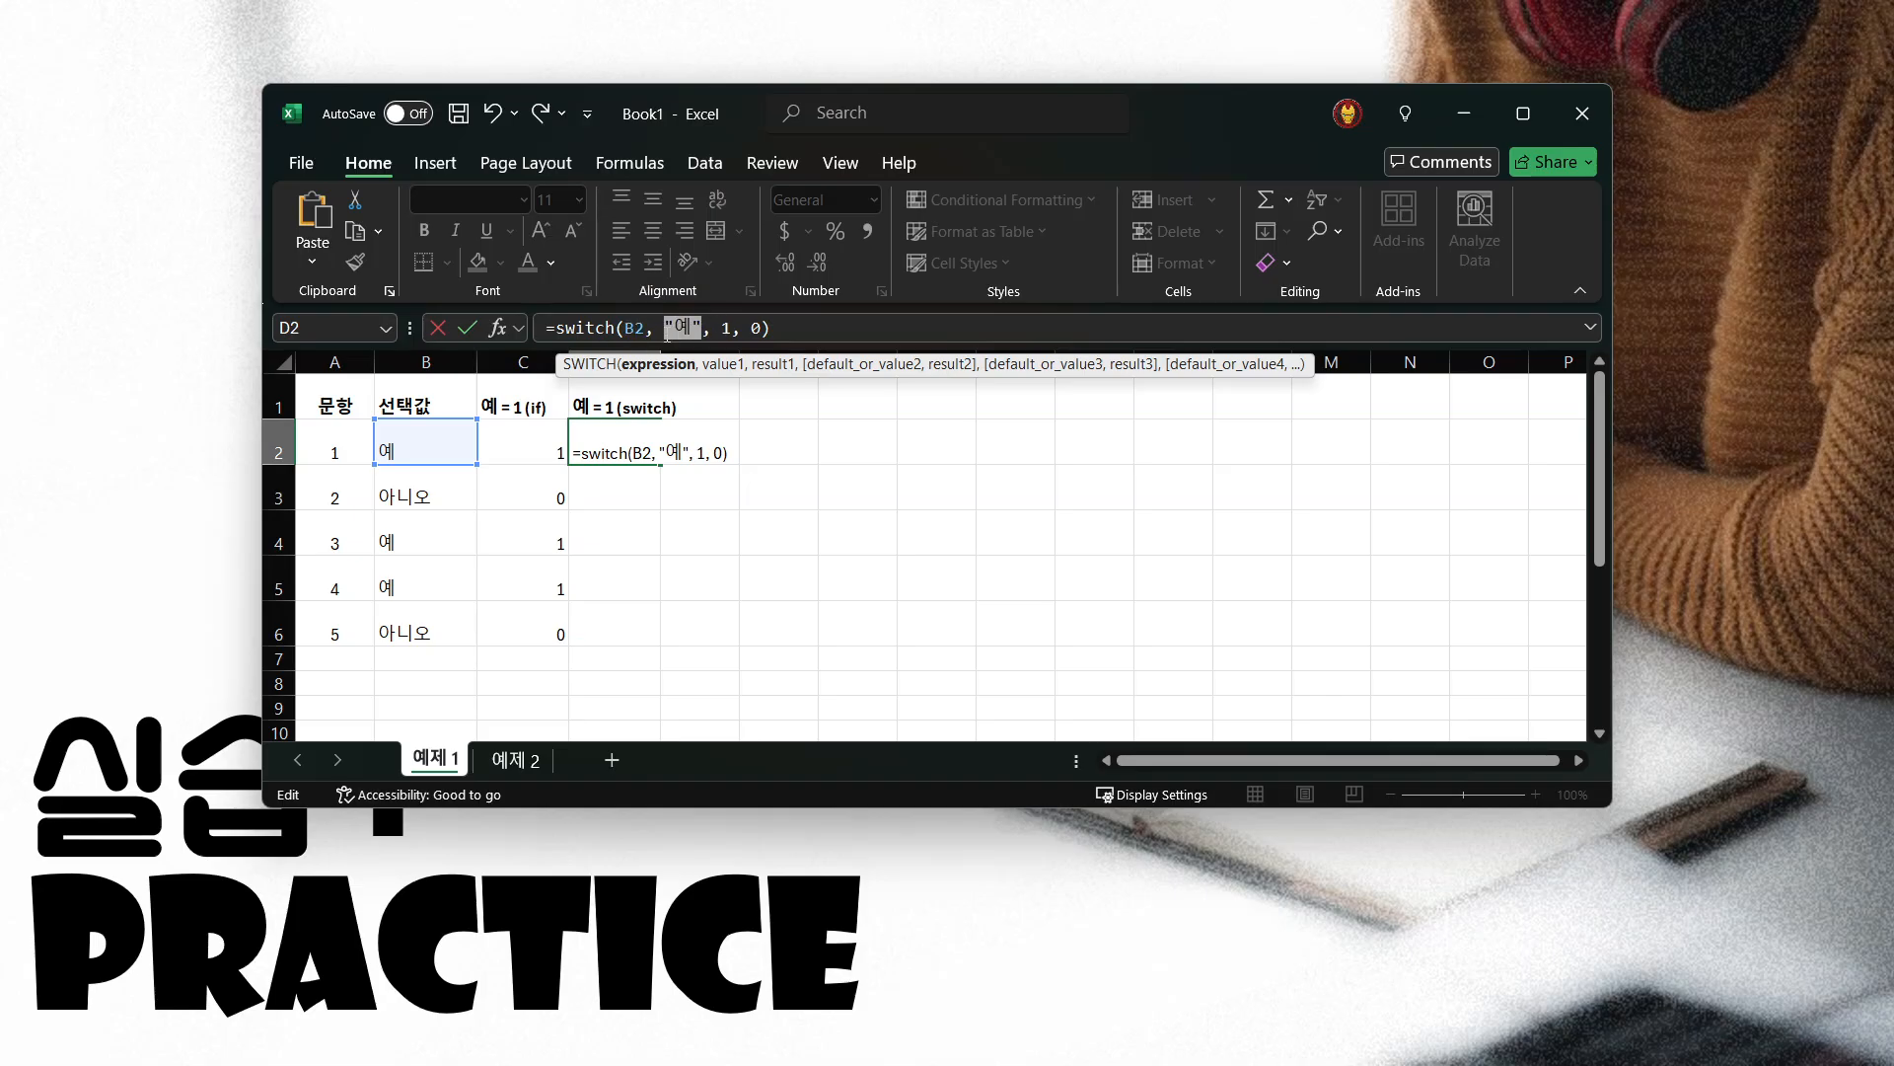
double_click(726, 327)
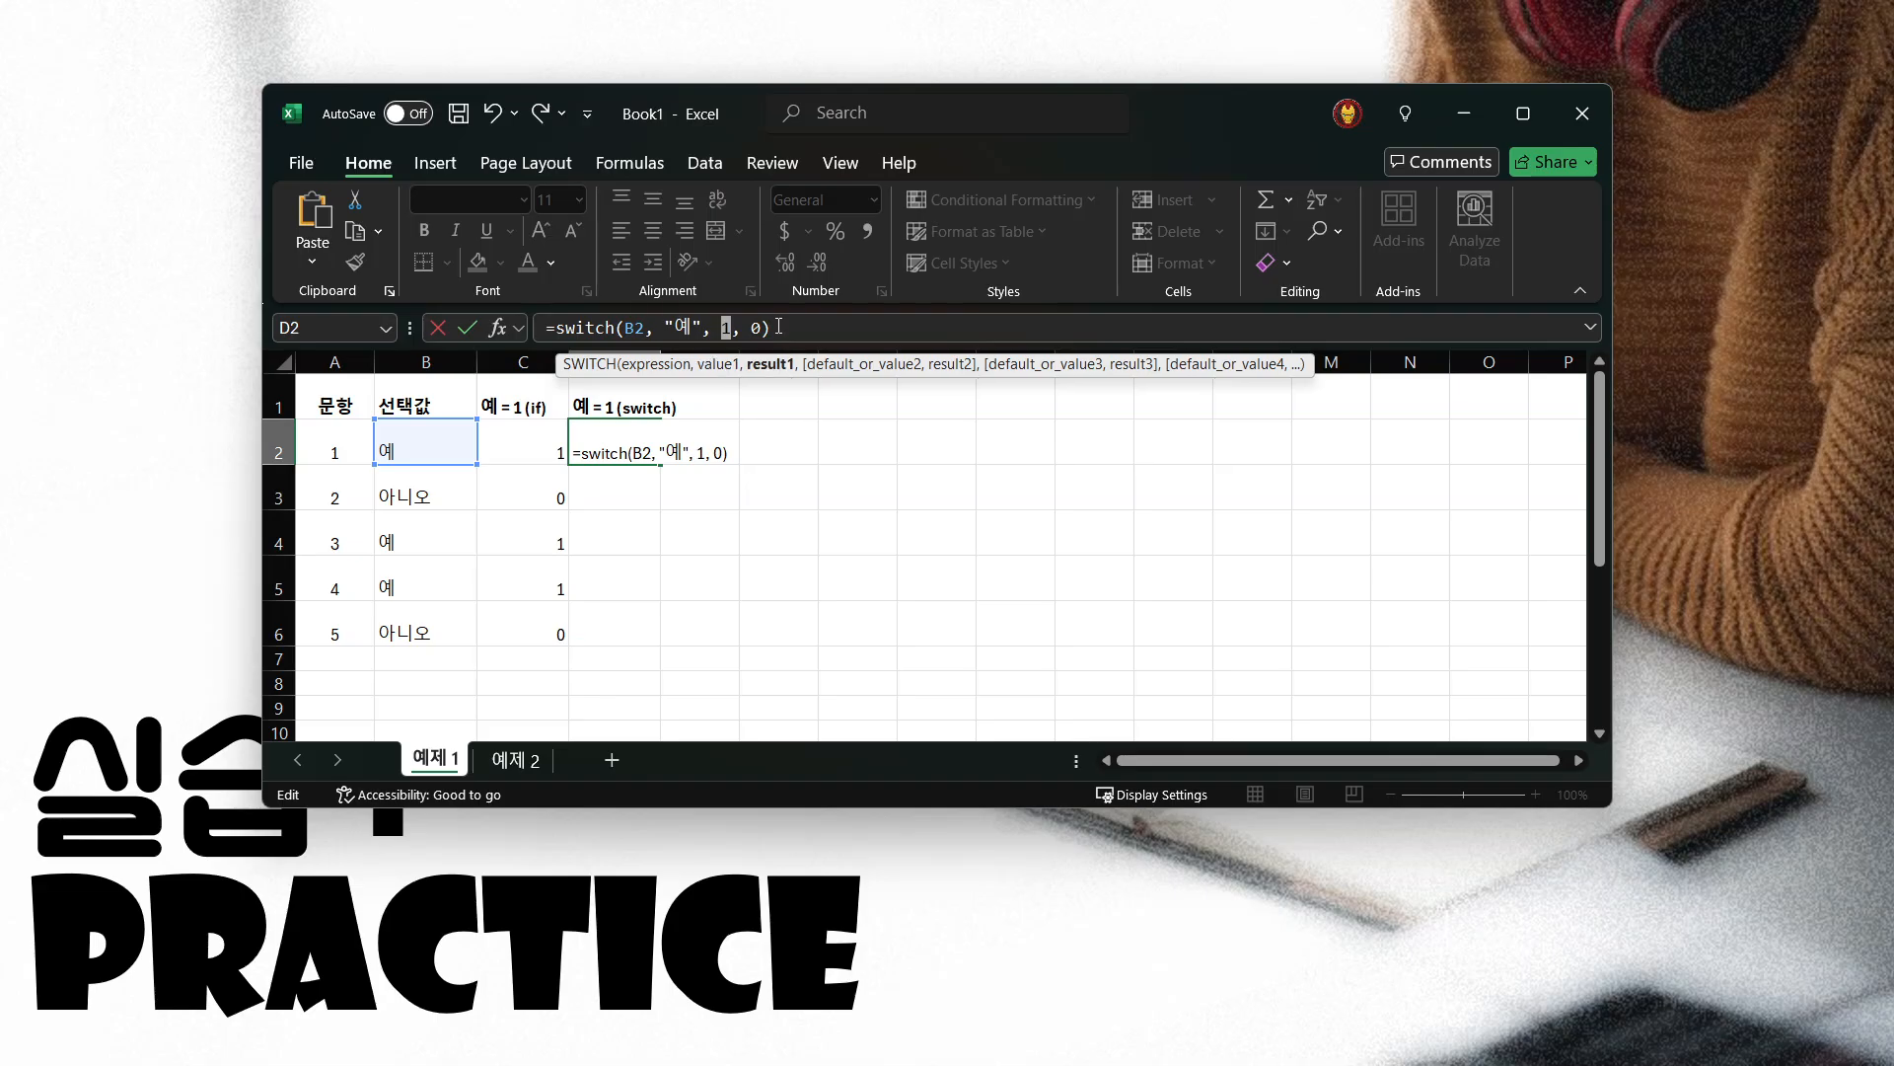
drag(750, 328, 763, 328)
click(796, 330)
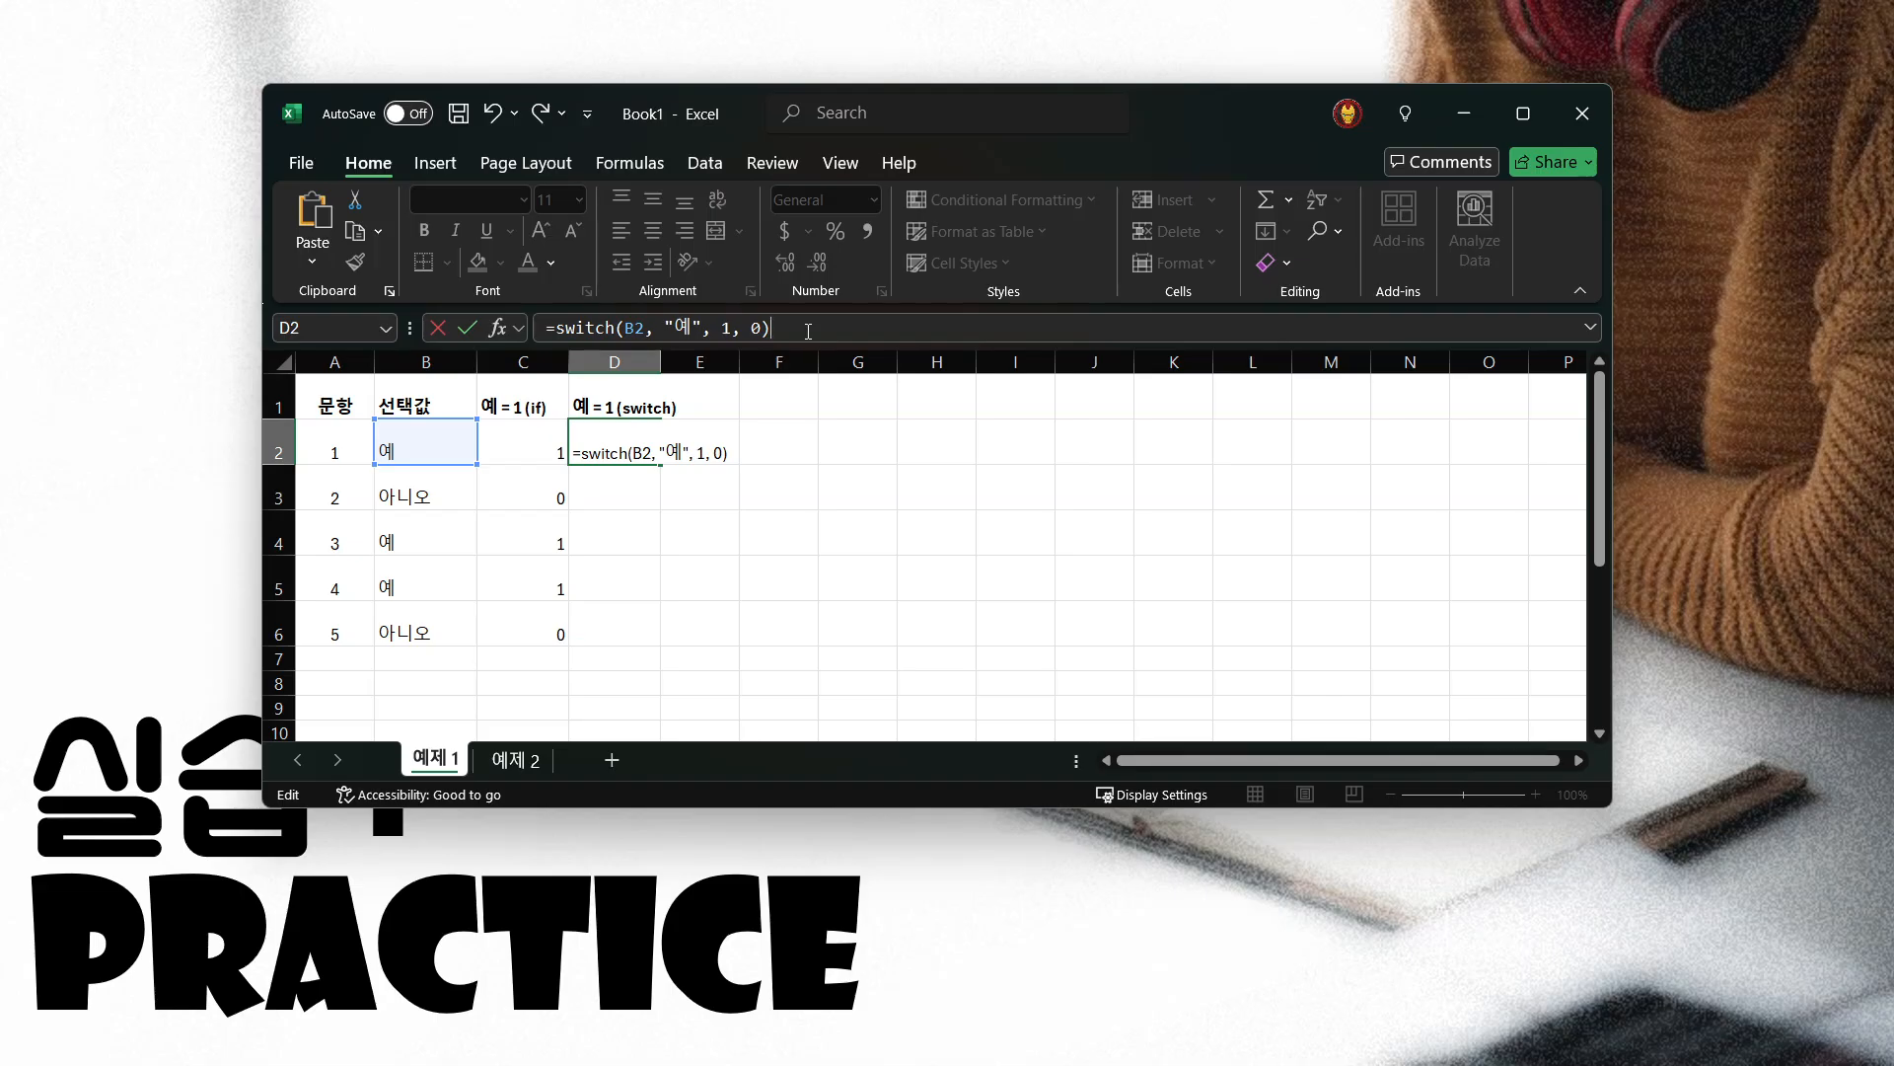
key(Return)
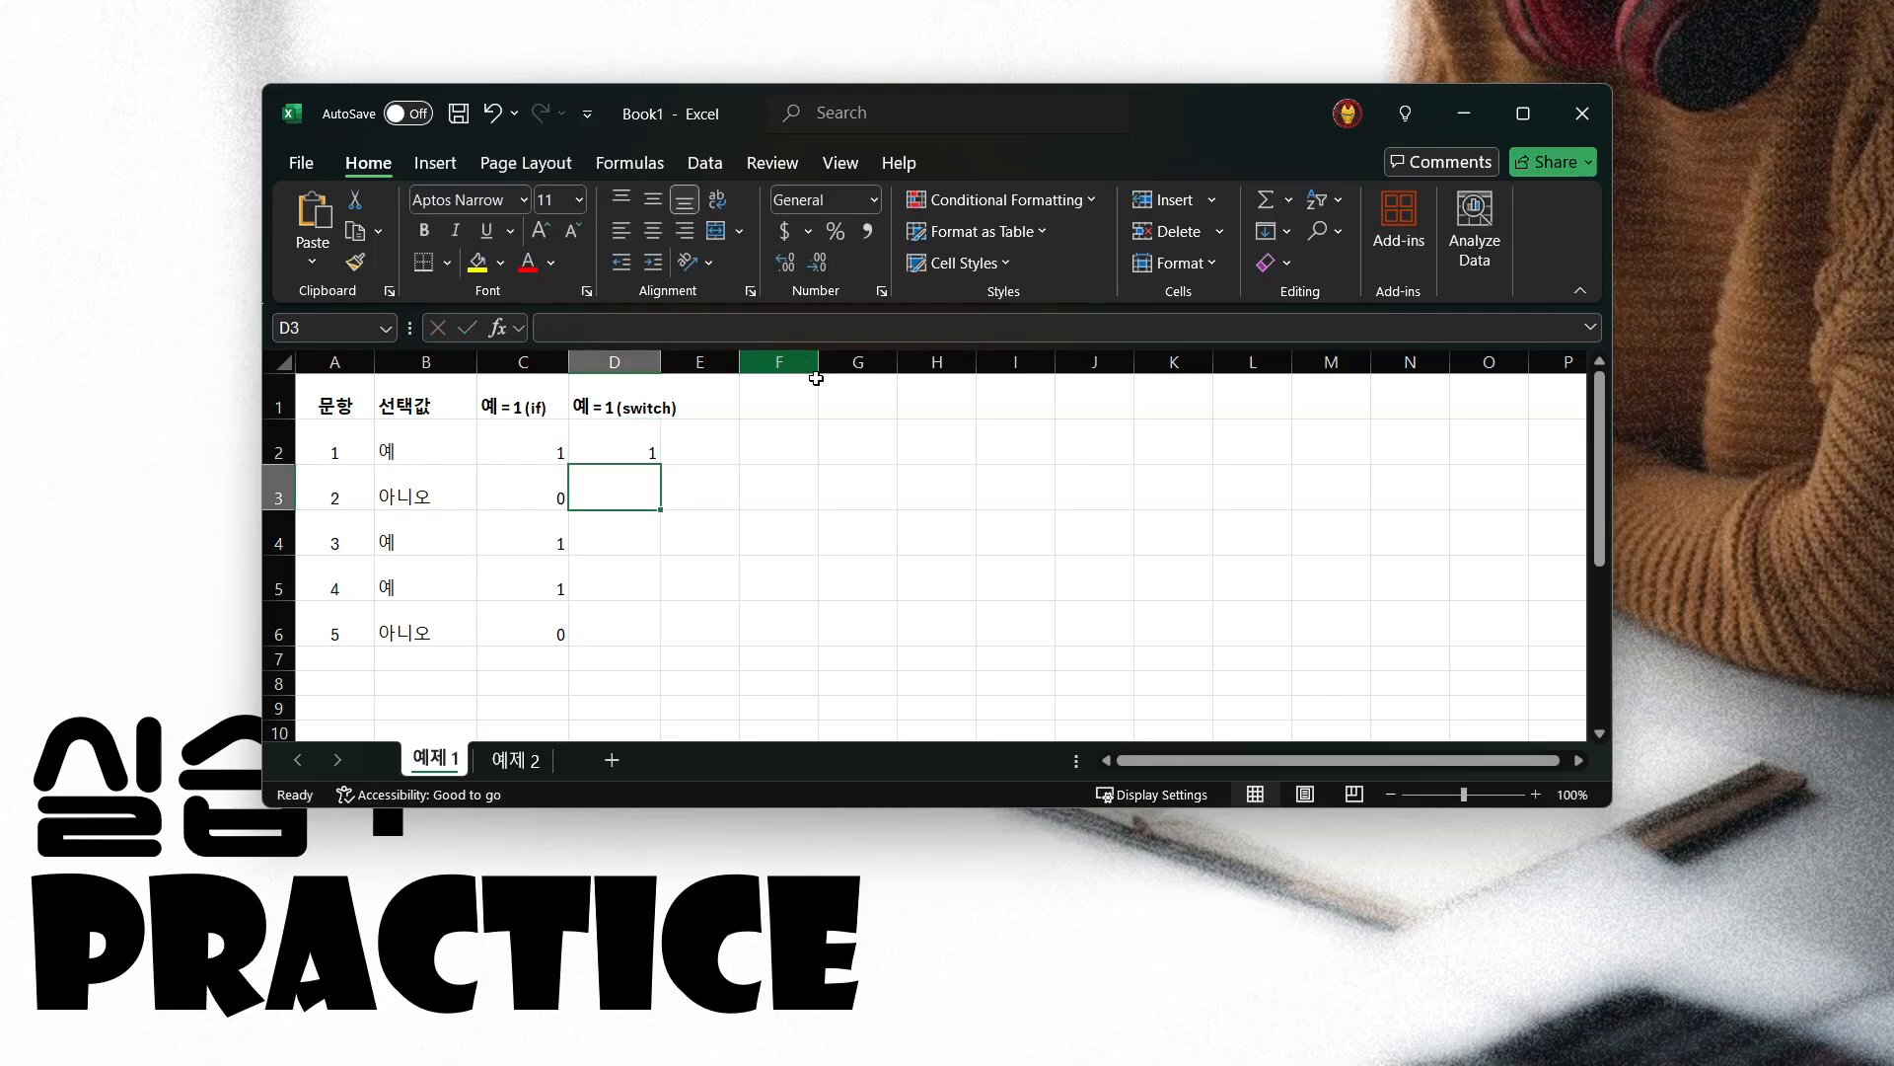
Fill the SWITCH formula from D2 down through D6 and check the copied formula in D5
click(632, 444)
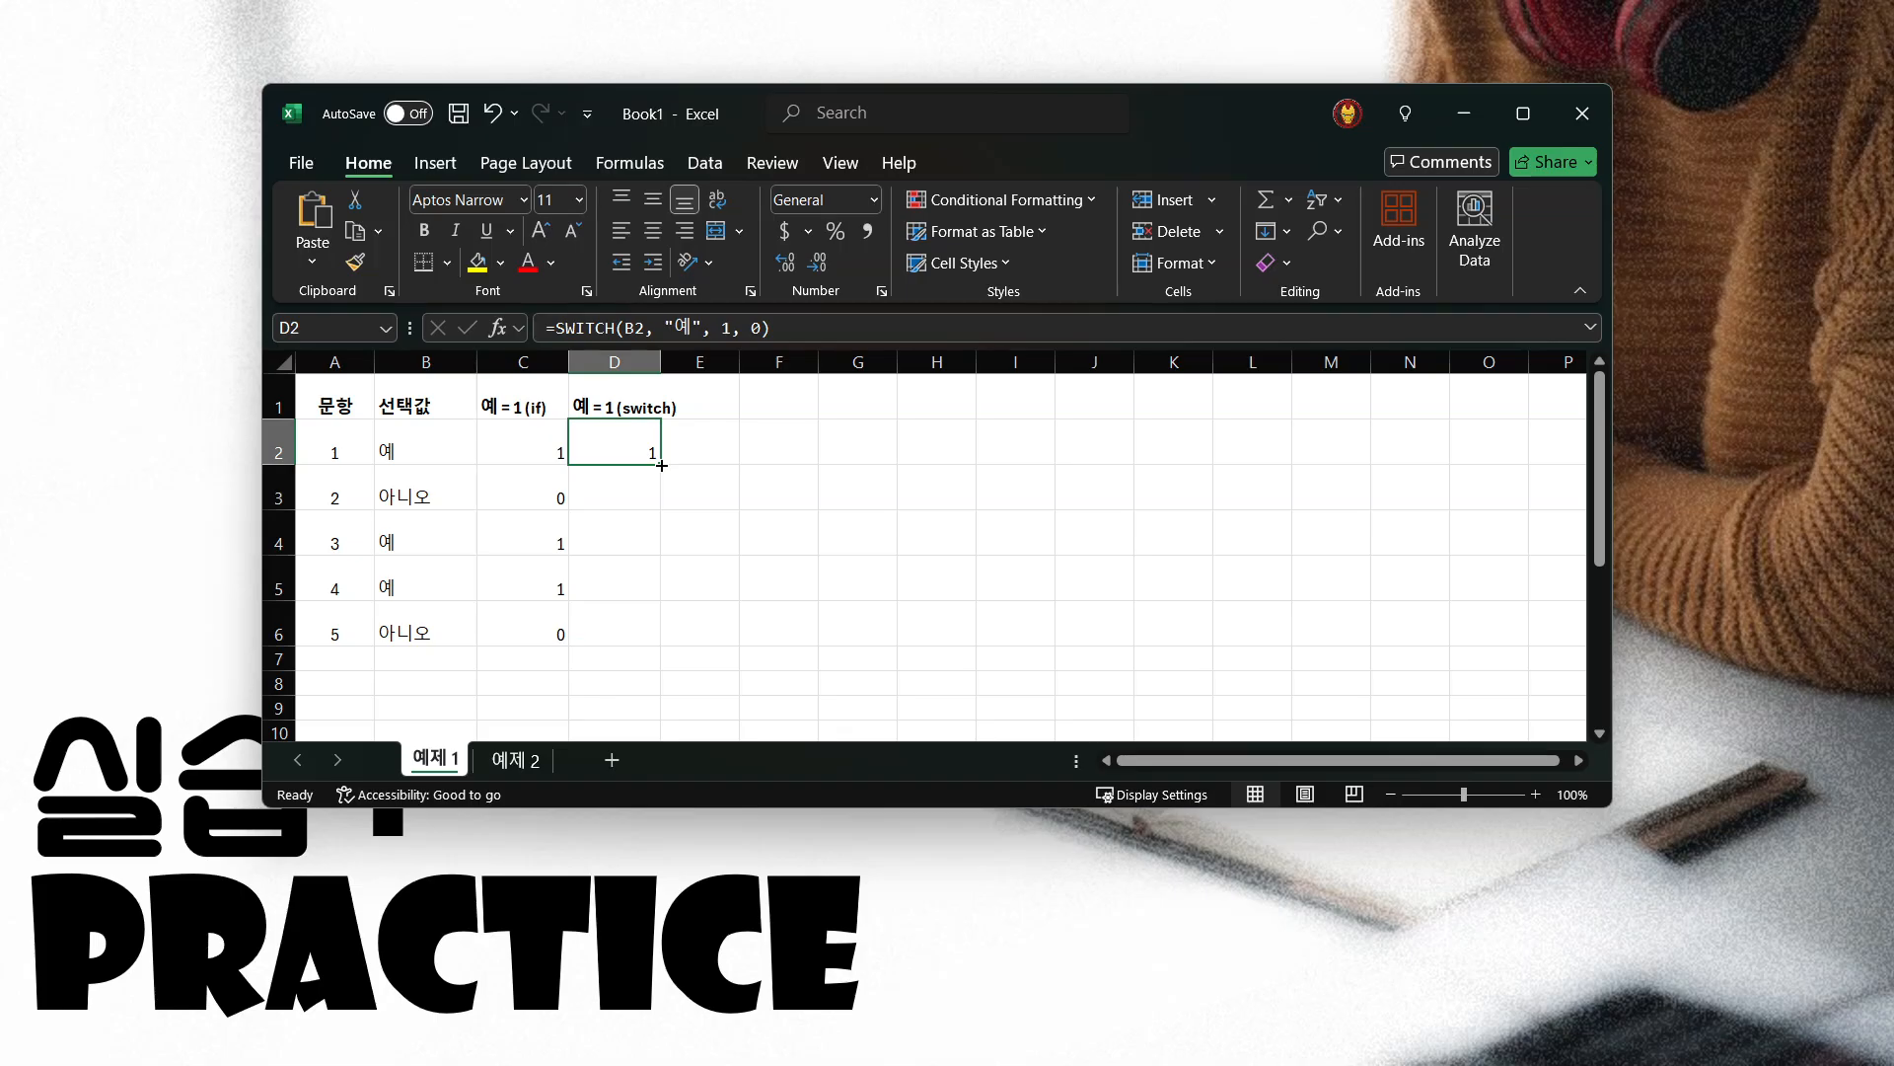
drag(661, 465, 656, 653)
click(645, 593)
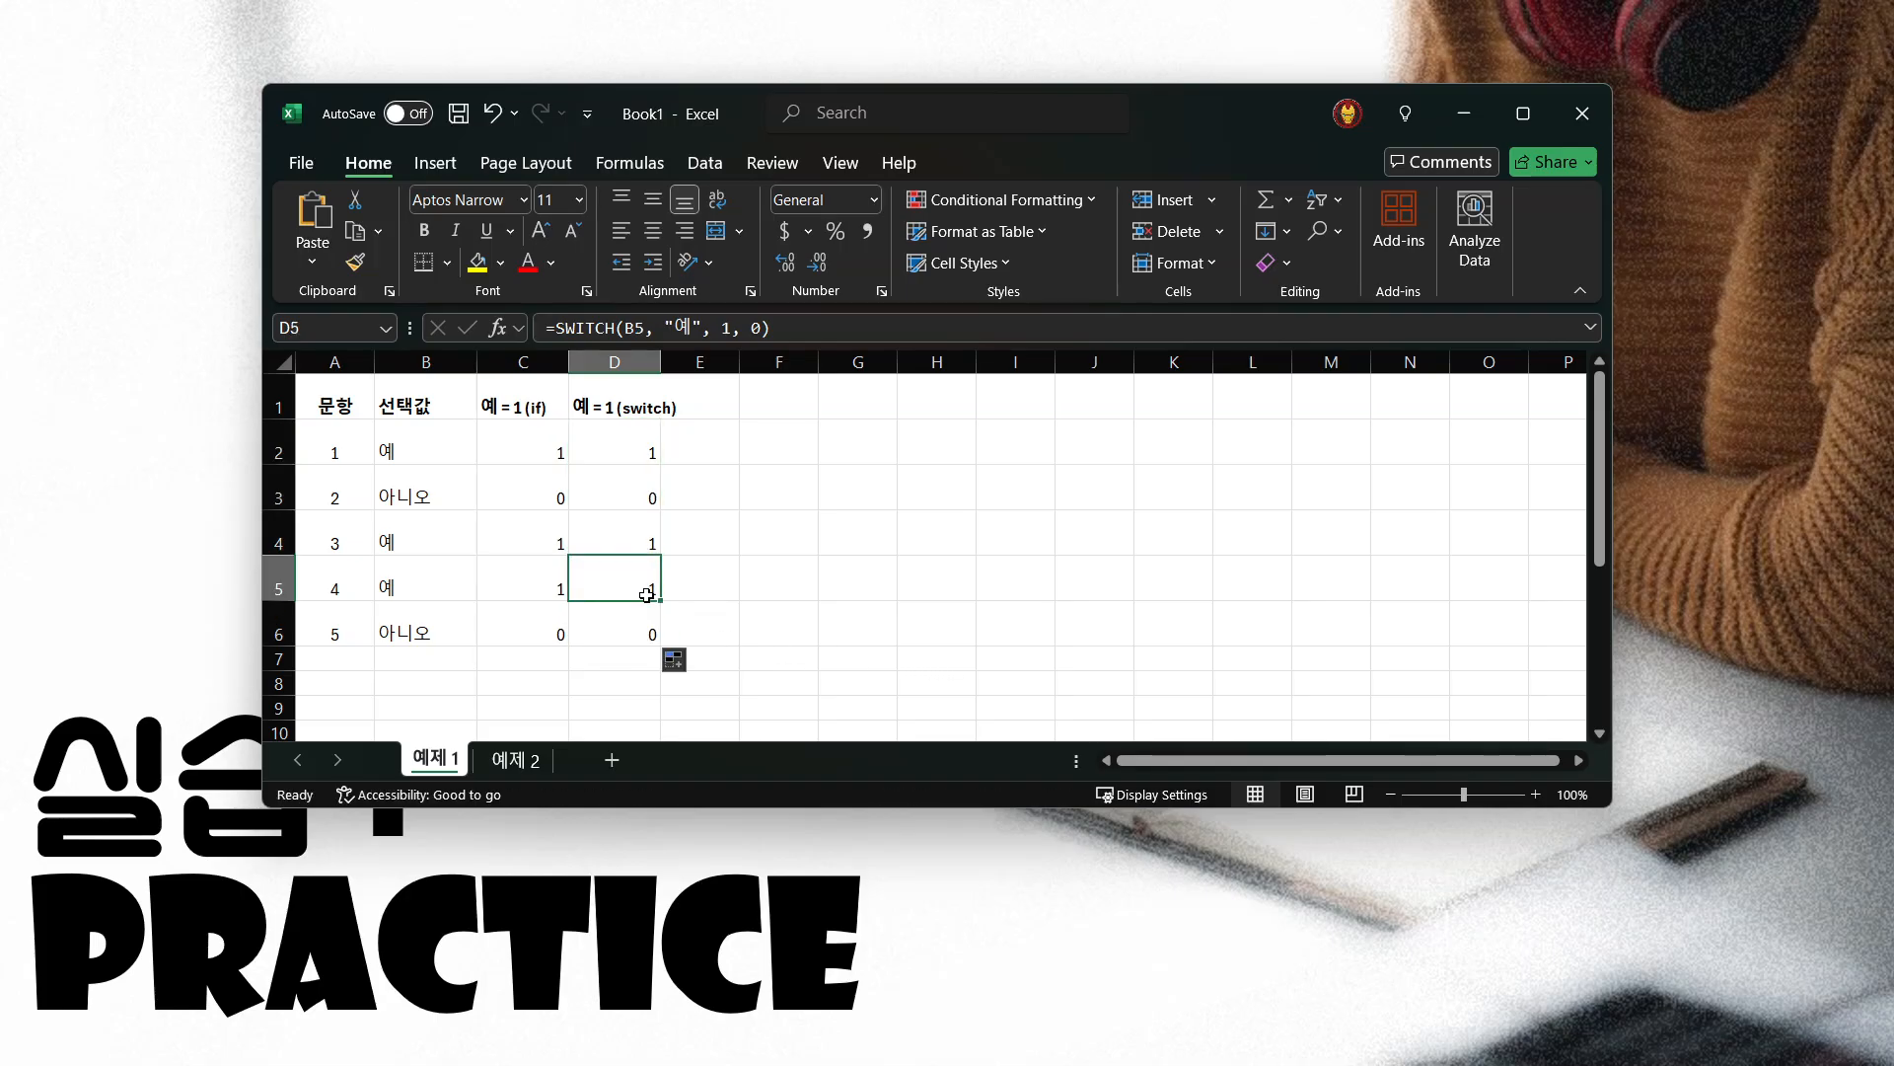
Compare the IF and SWITCH results row by row across C2:D6
drag(503, 441, 621, 446)
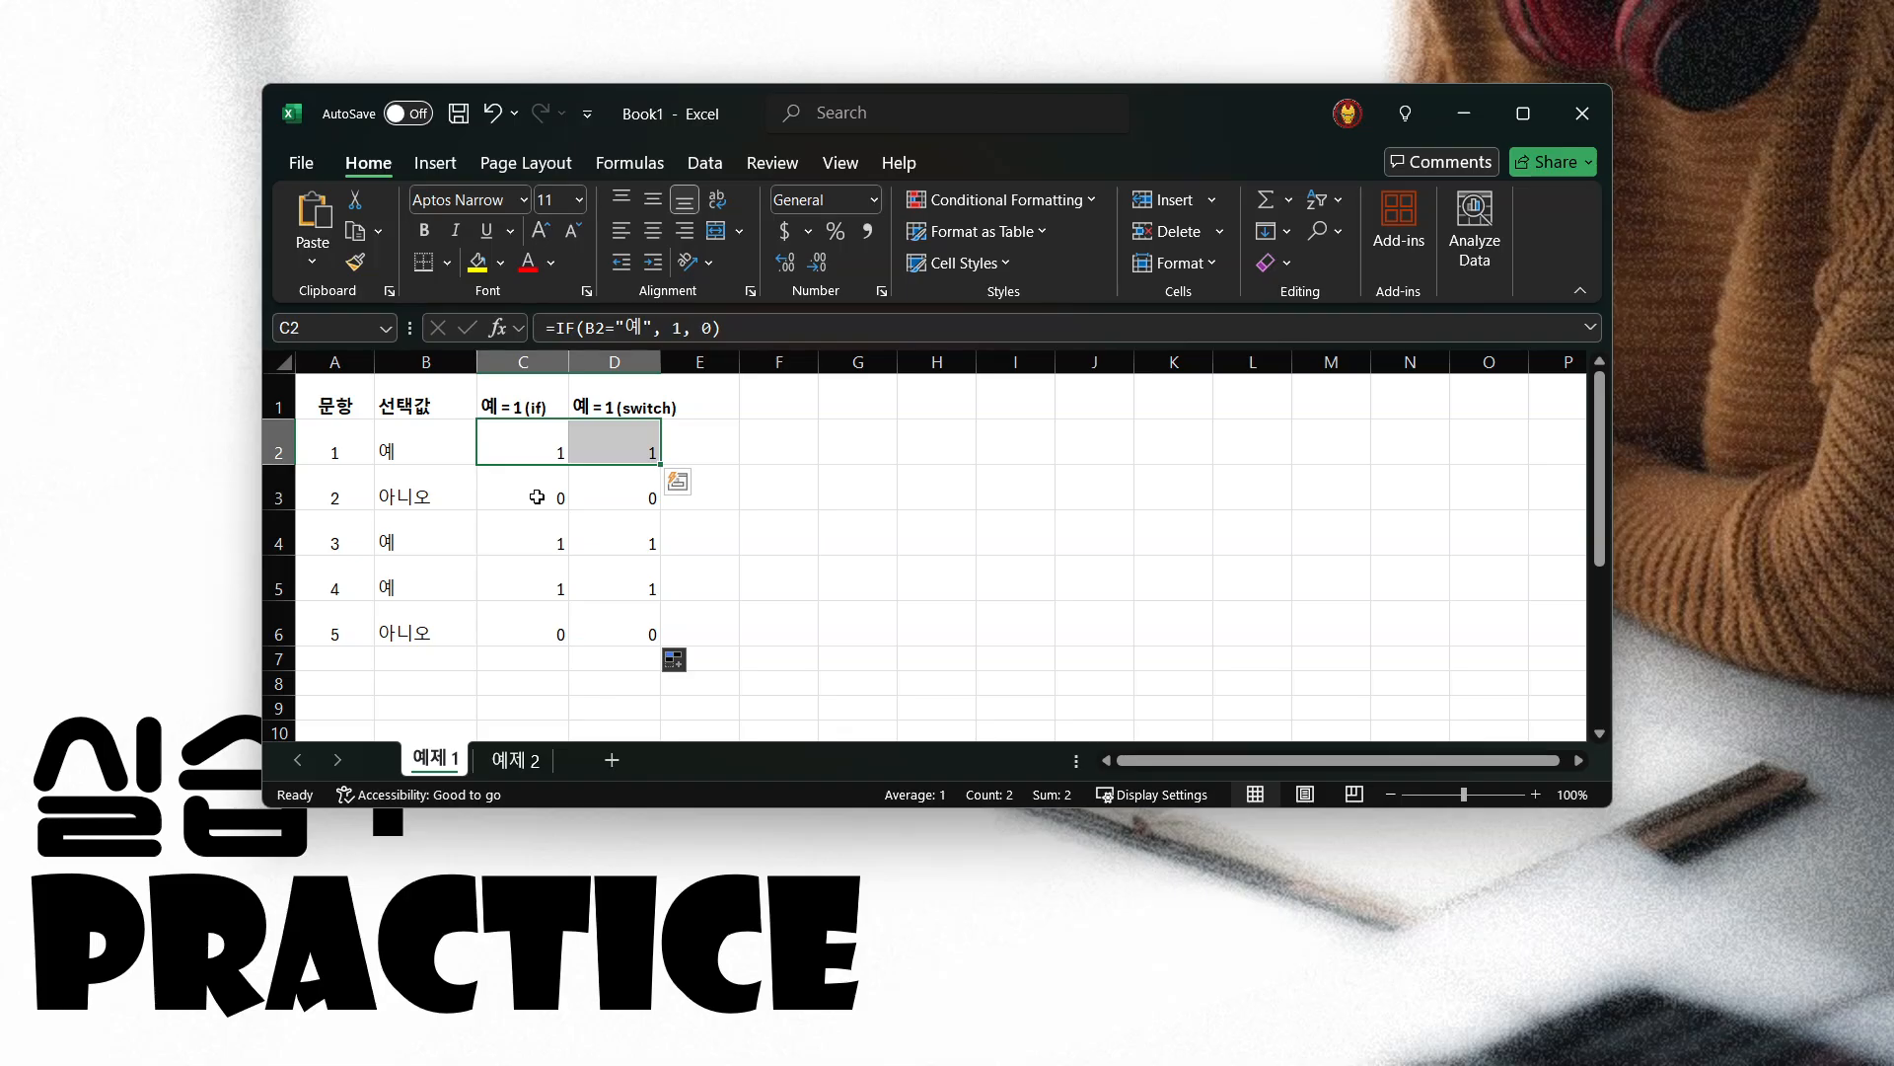
drag(535, 499, 602, 533)
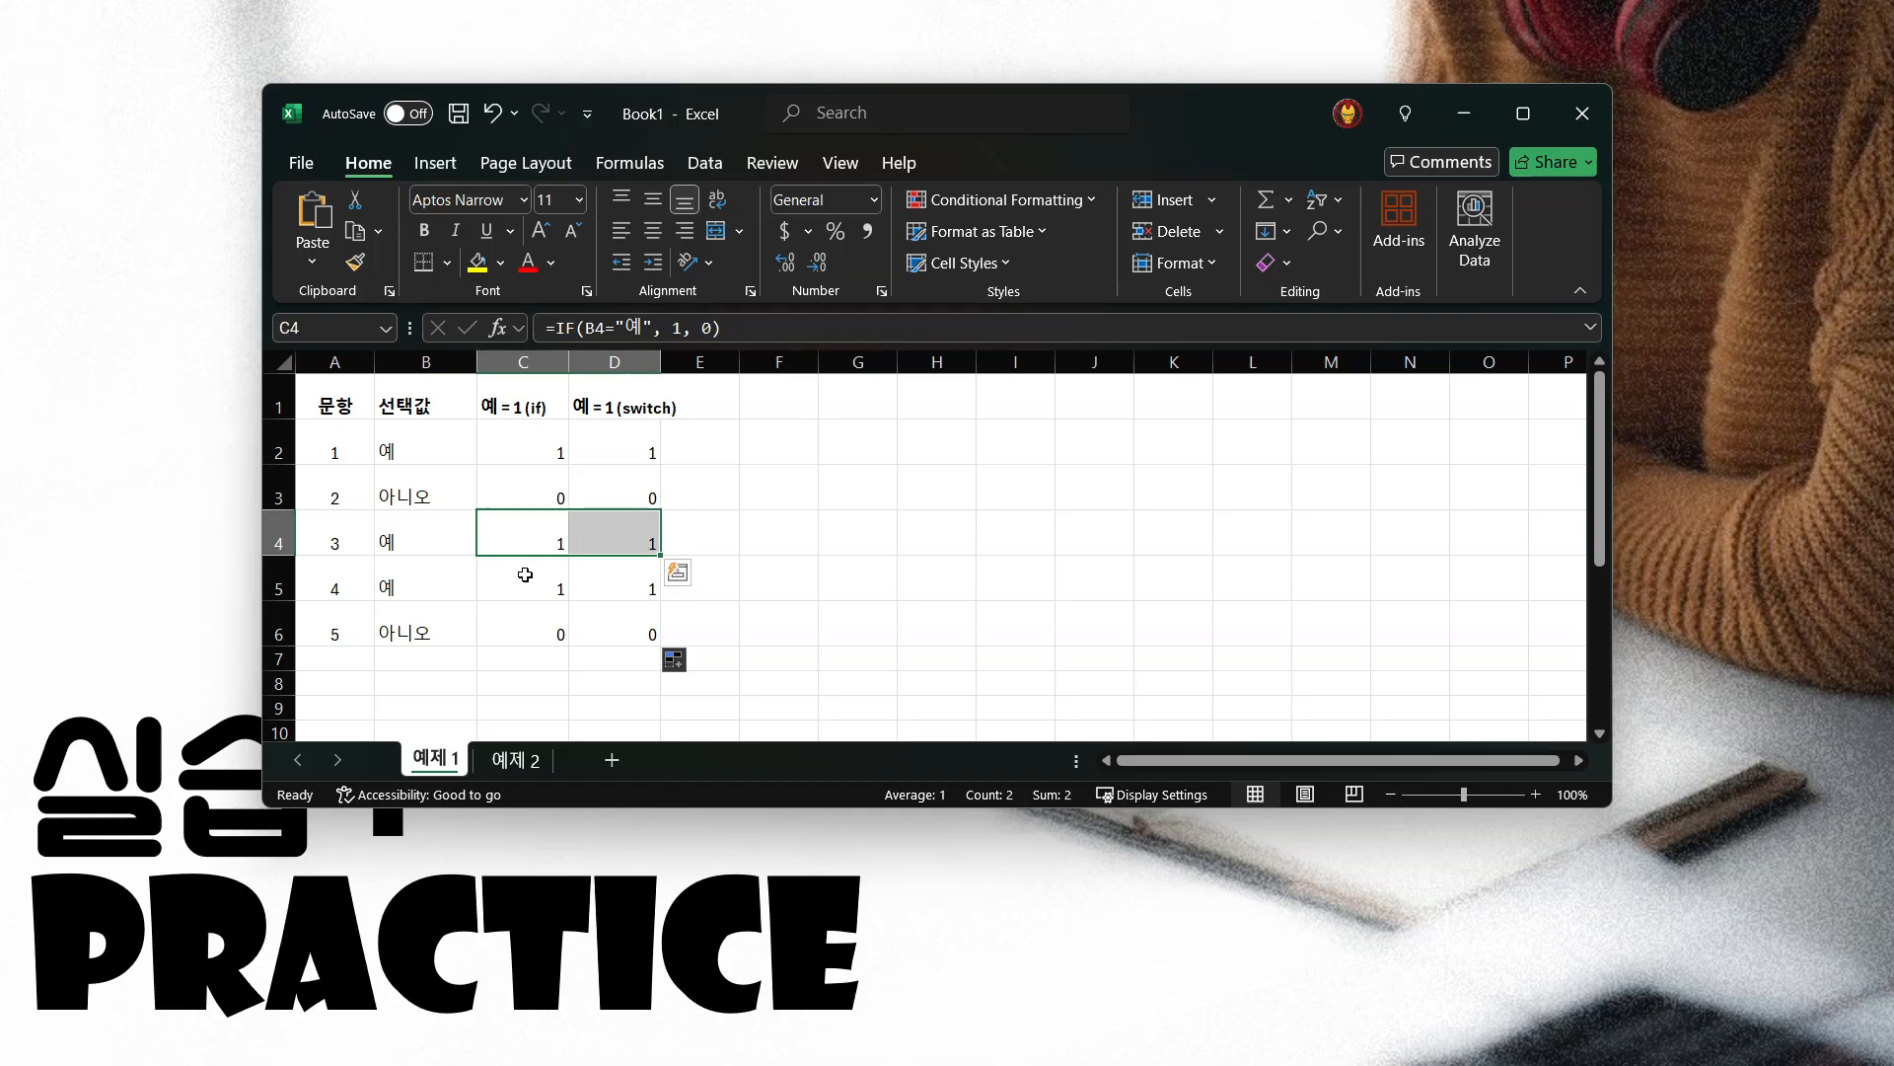
drag(522, 582, 625, 583)
drag(516, 631, 601, 625)
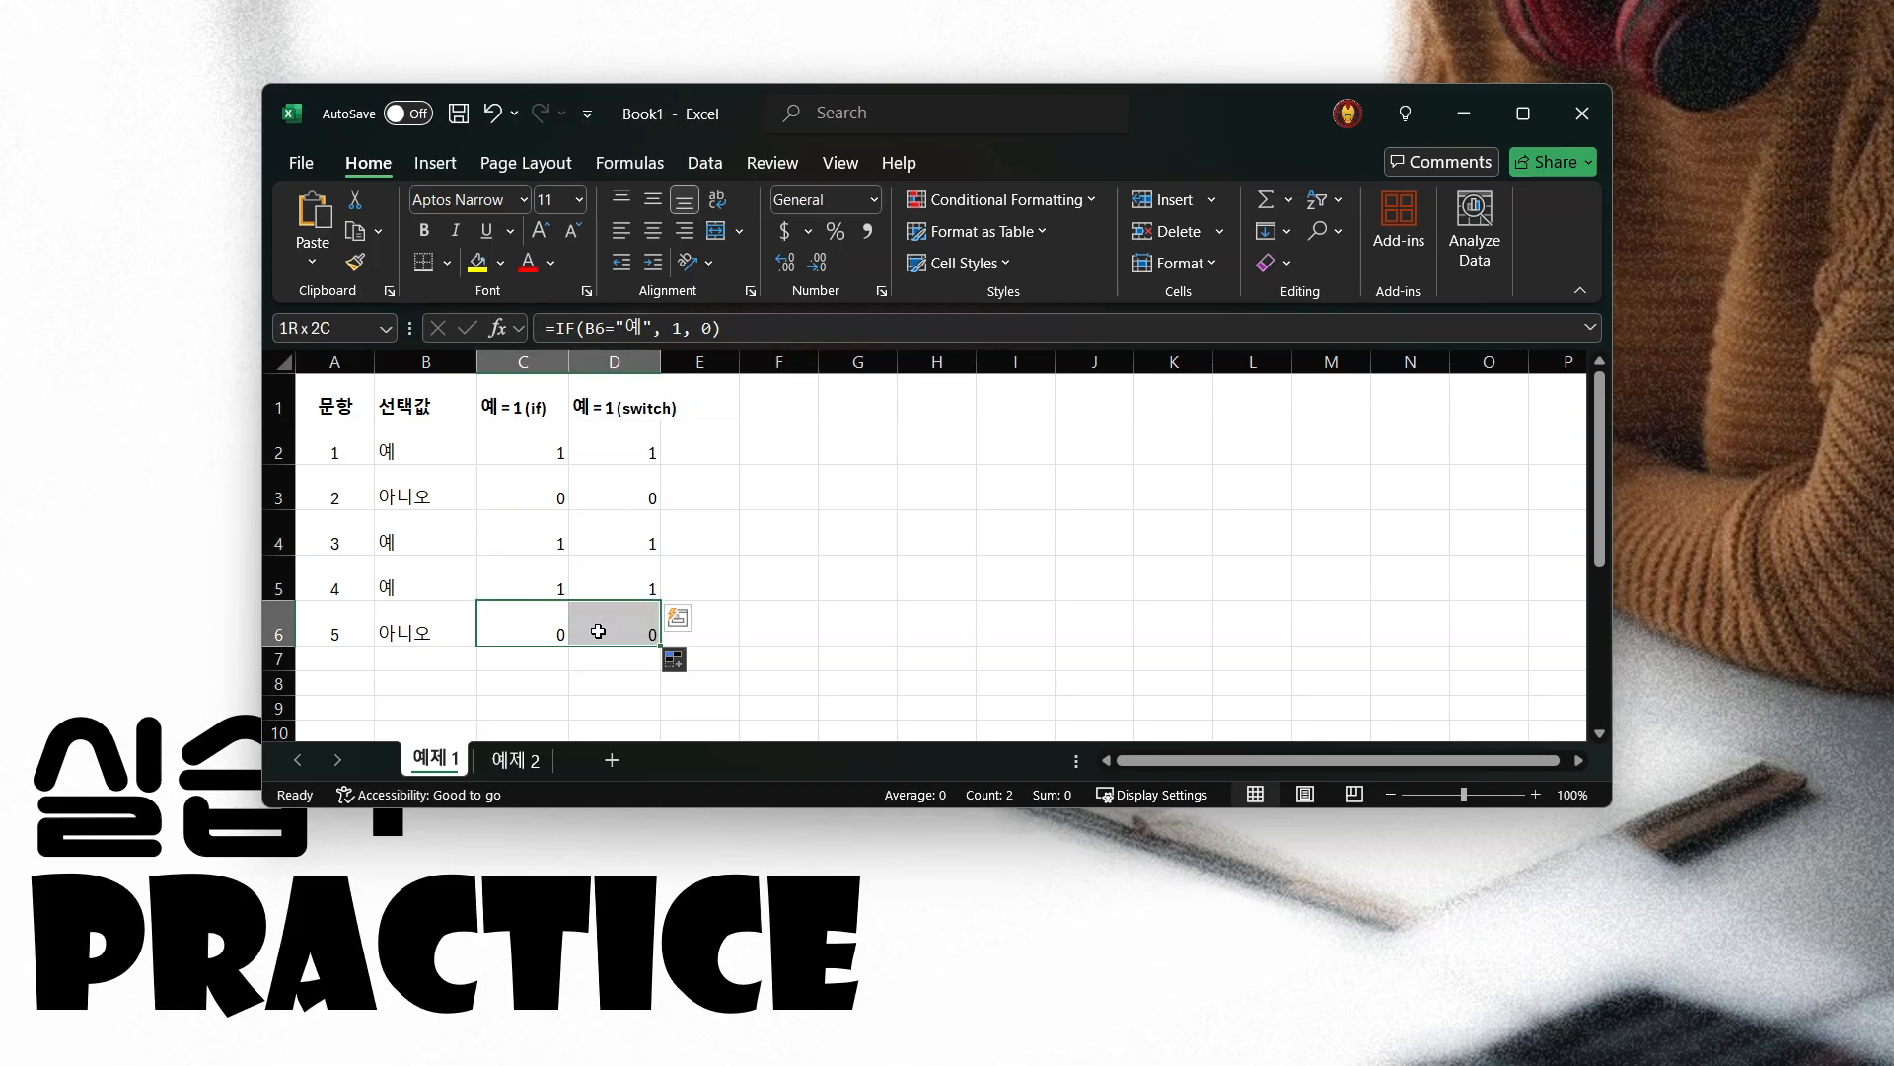
click(340, 427)
Review the complete IF formula in C2 and the complete SWITCH formula in D2, leaving both as they are
click(541, 452)
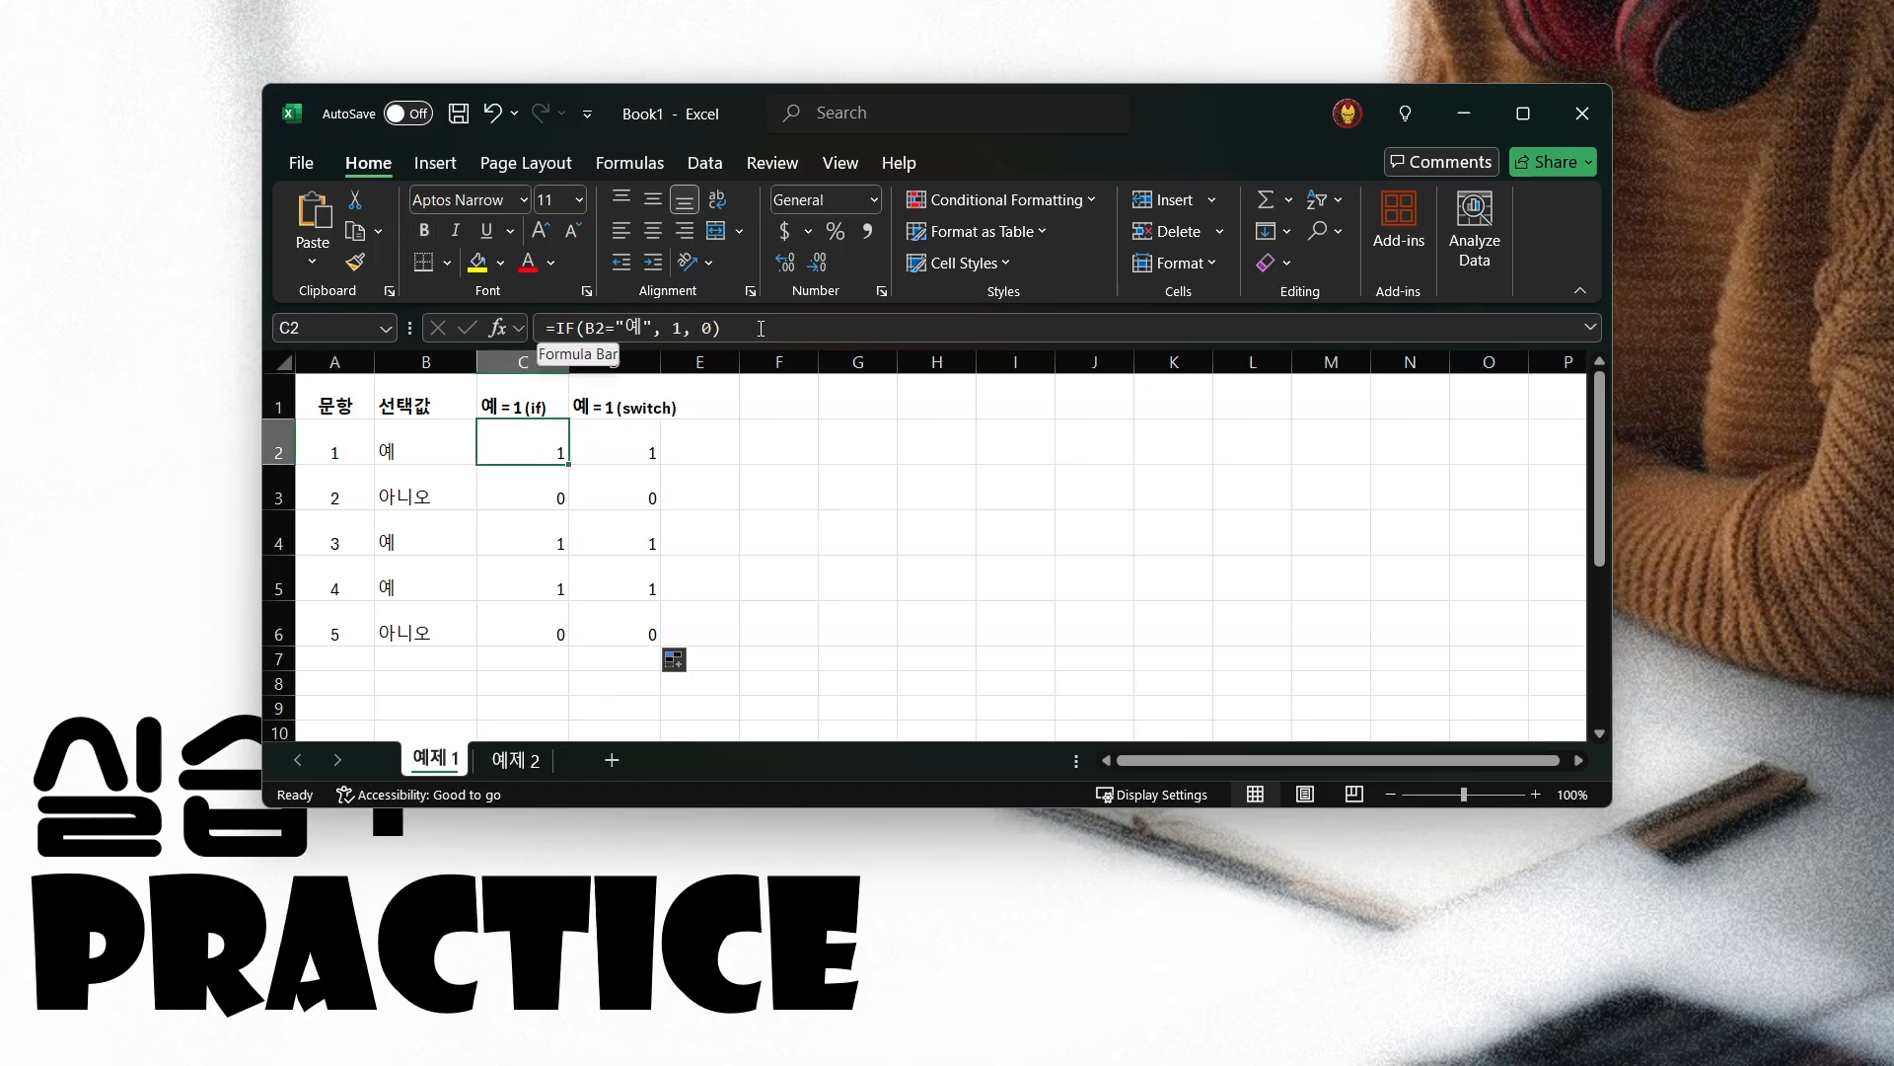
drag(722, 328, 535, 348)
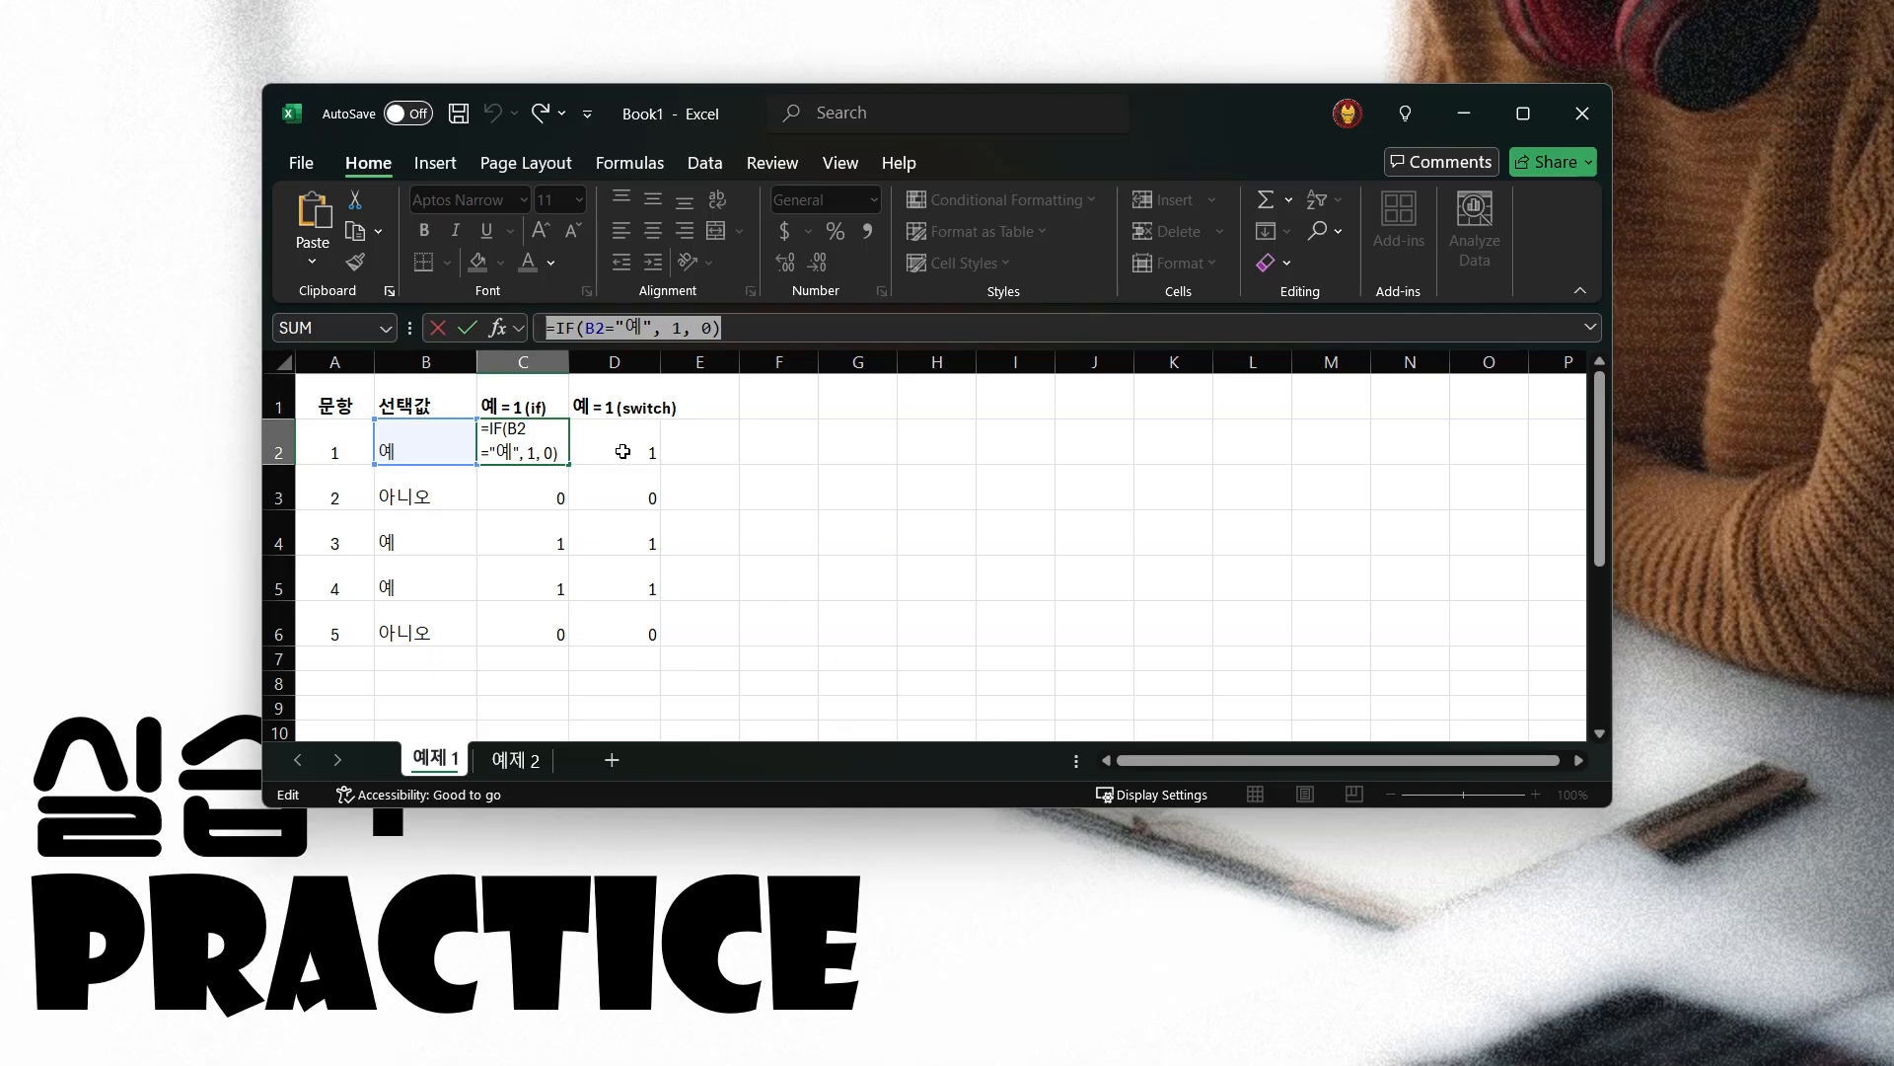
key(Escape)
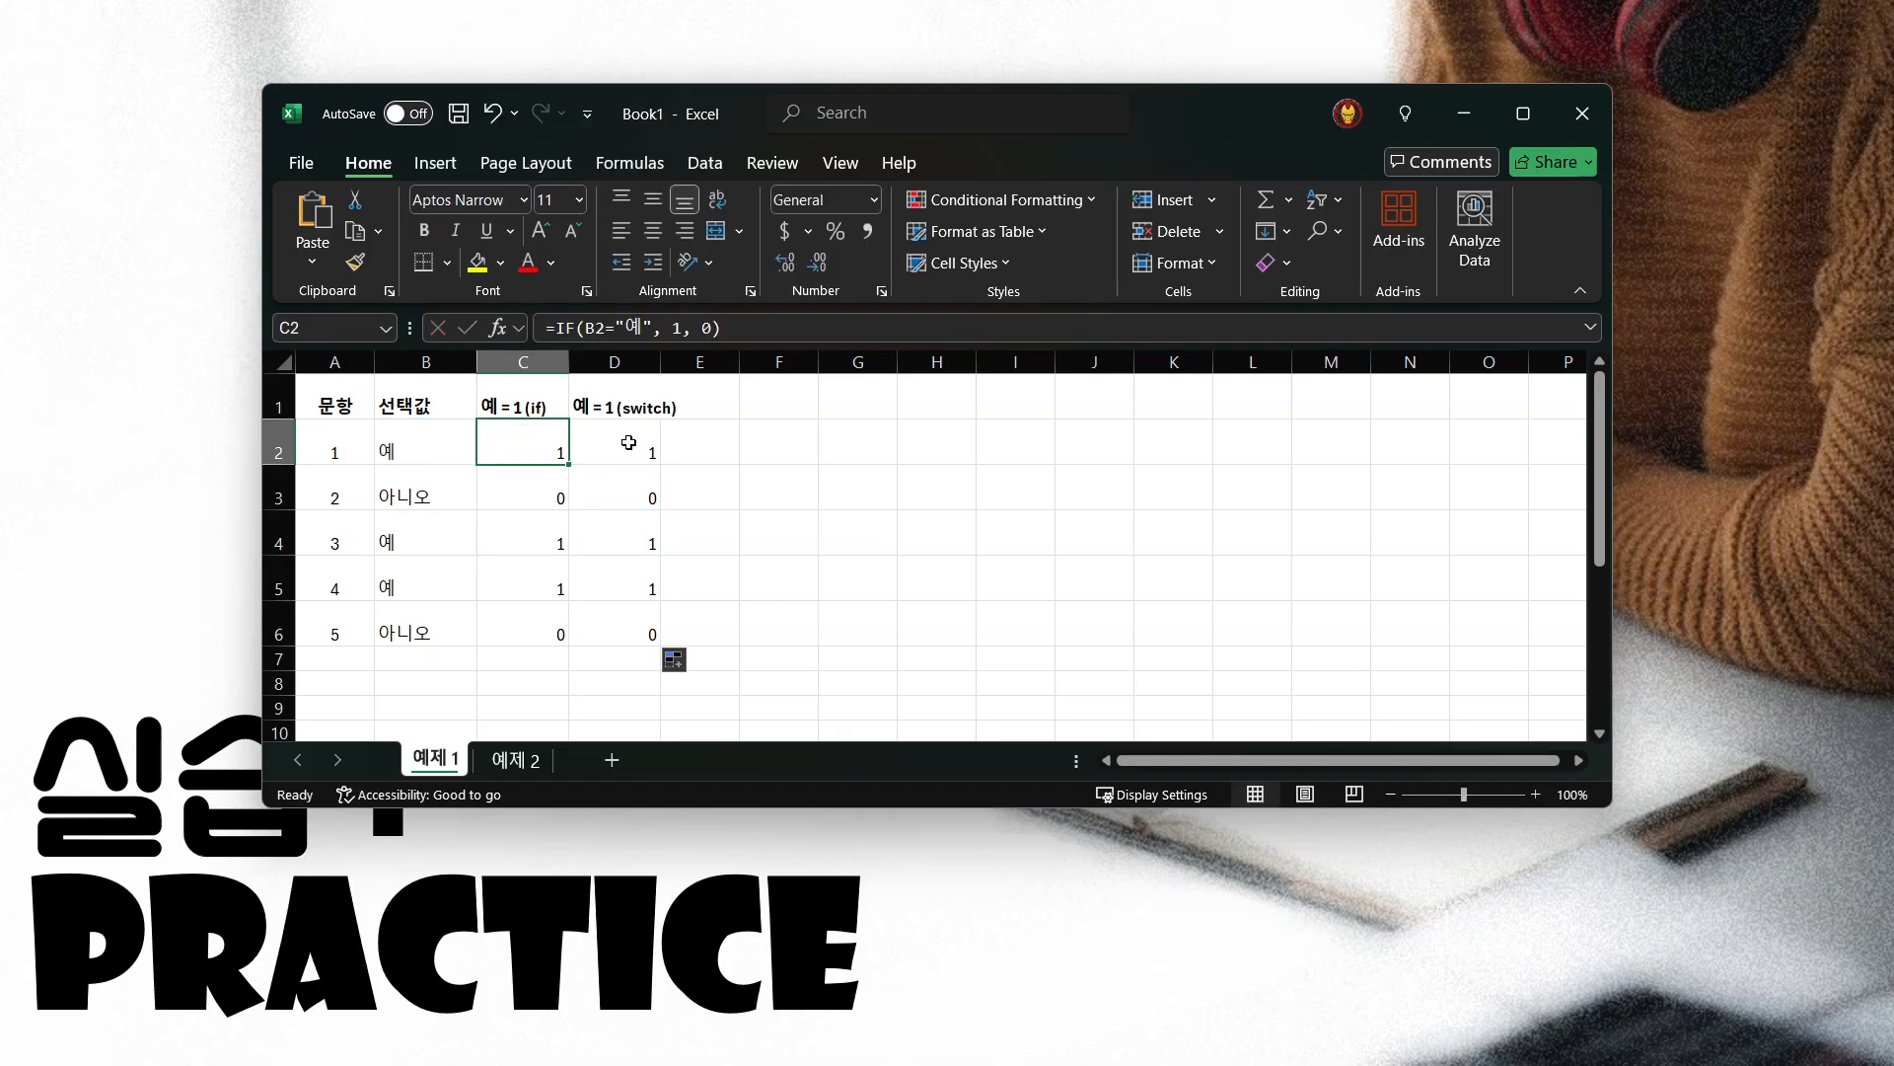
click(629, 443)
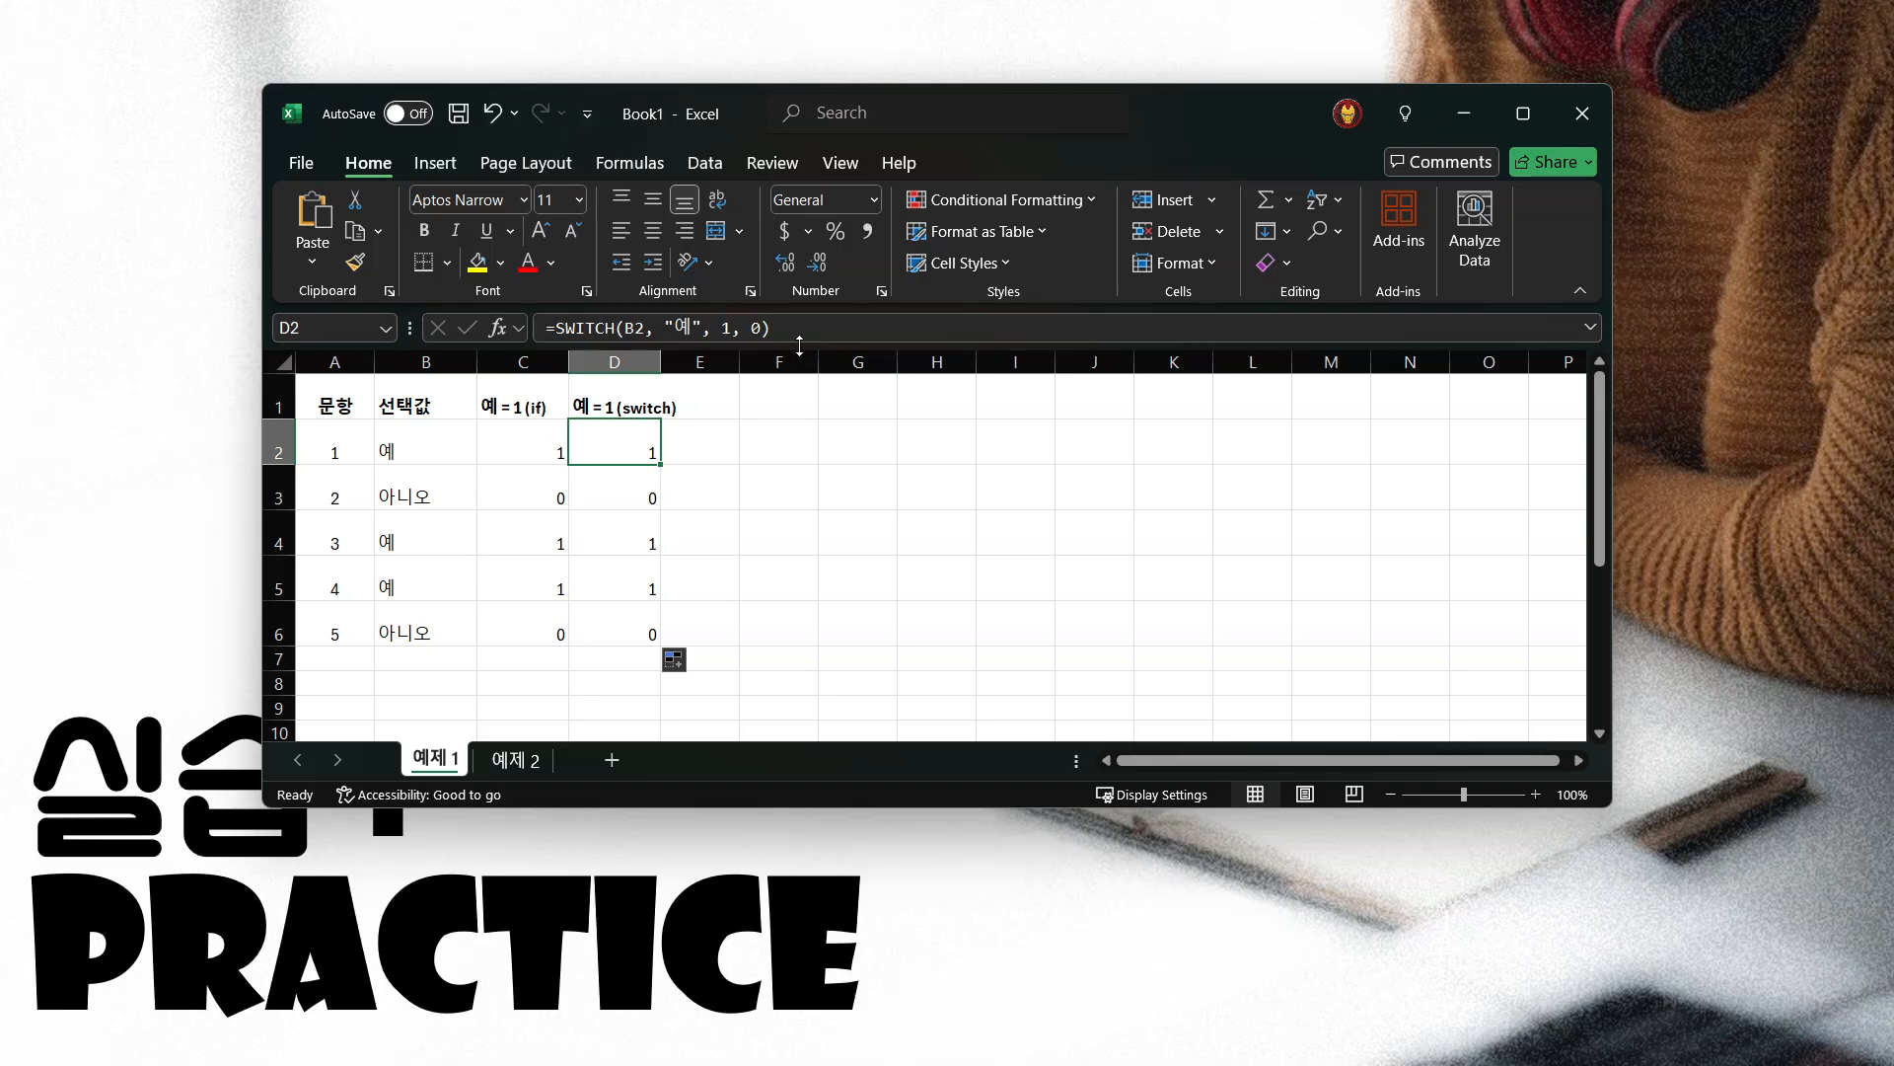
triple_click(568, 328)
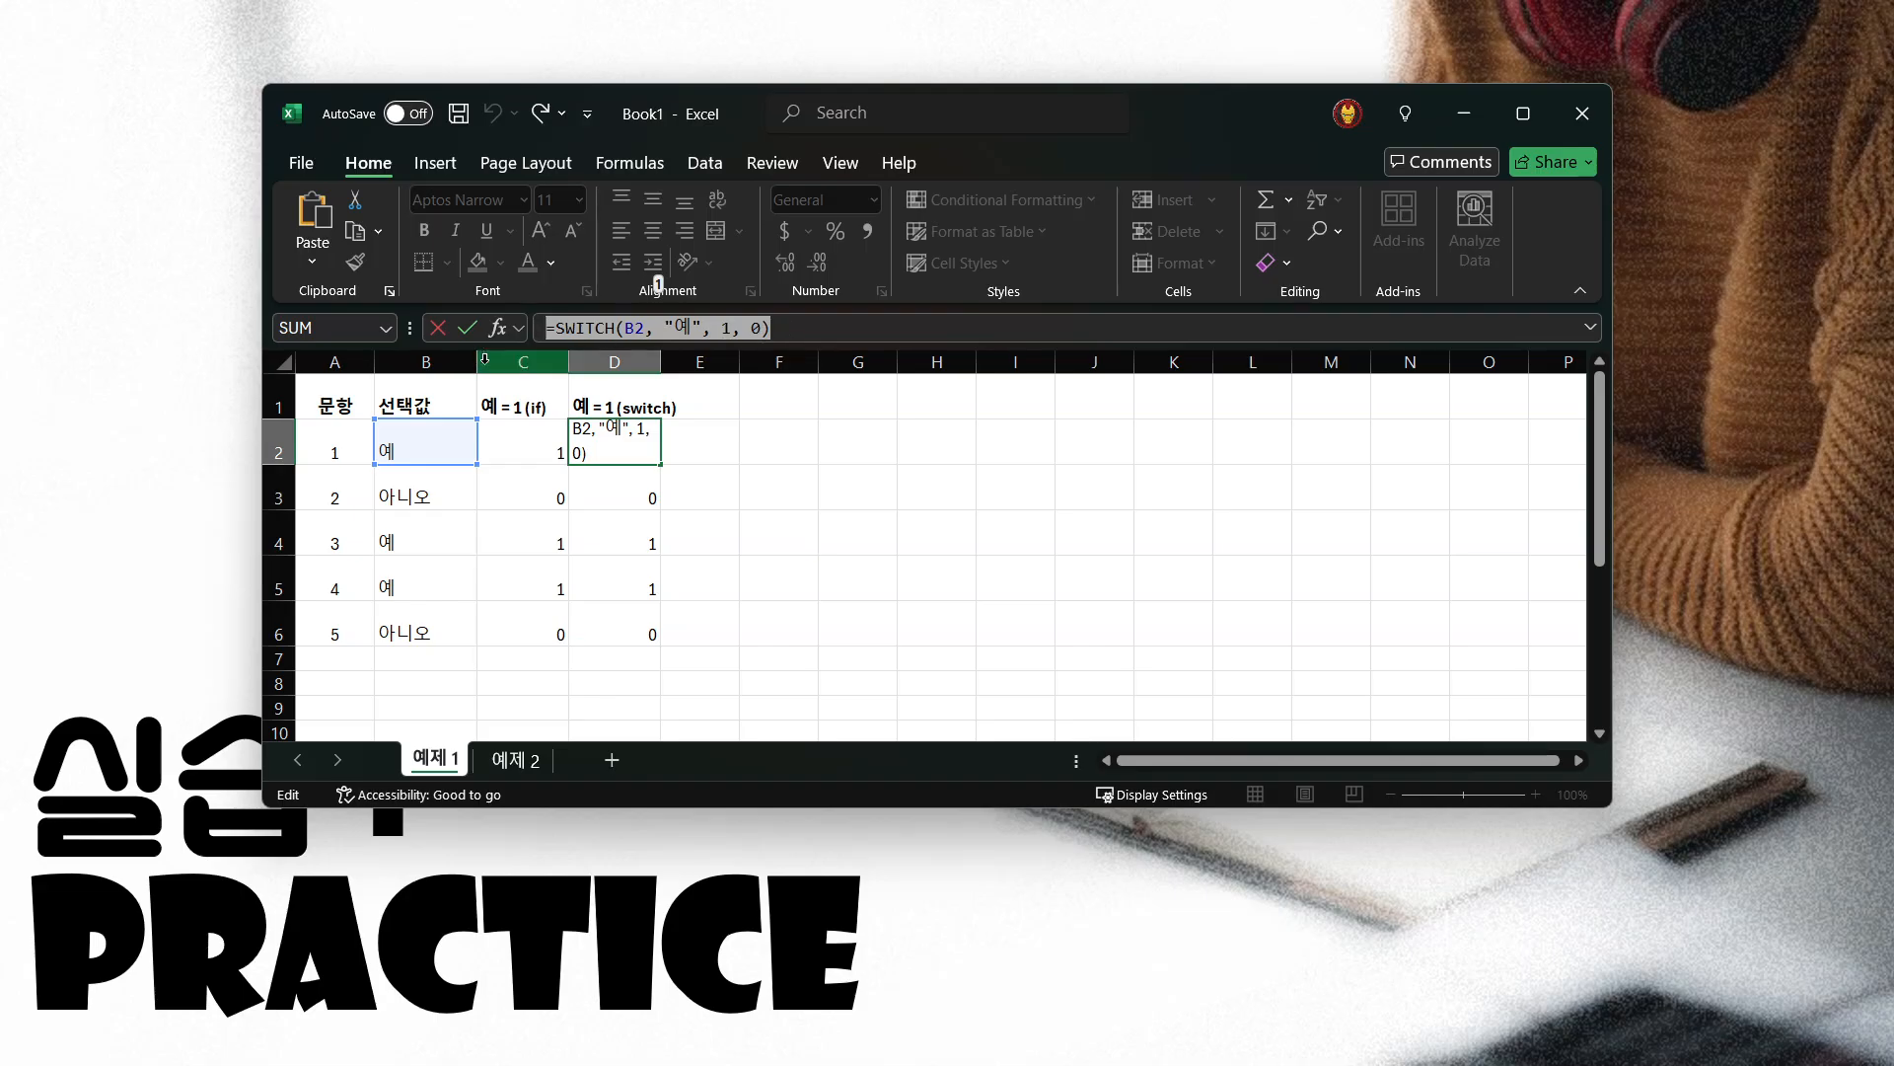
key(ctrl+Return)
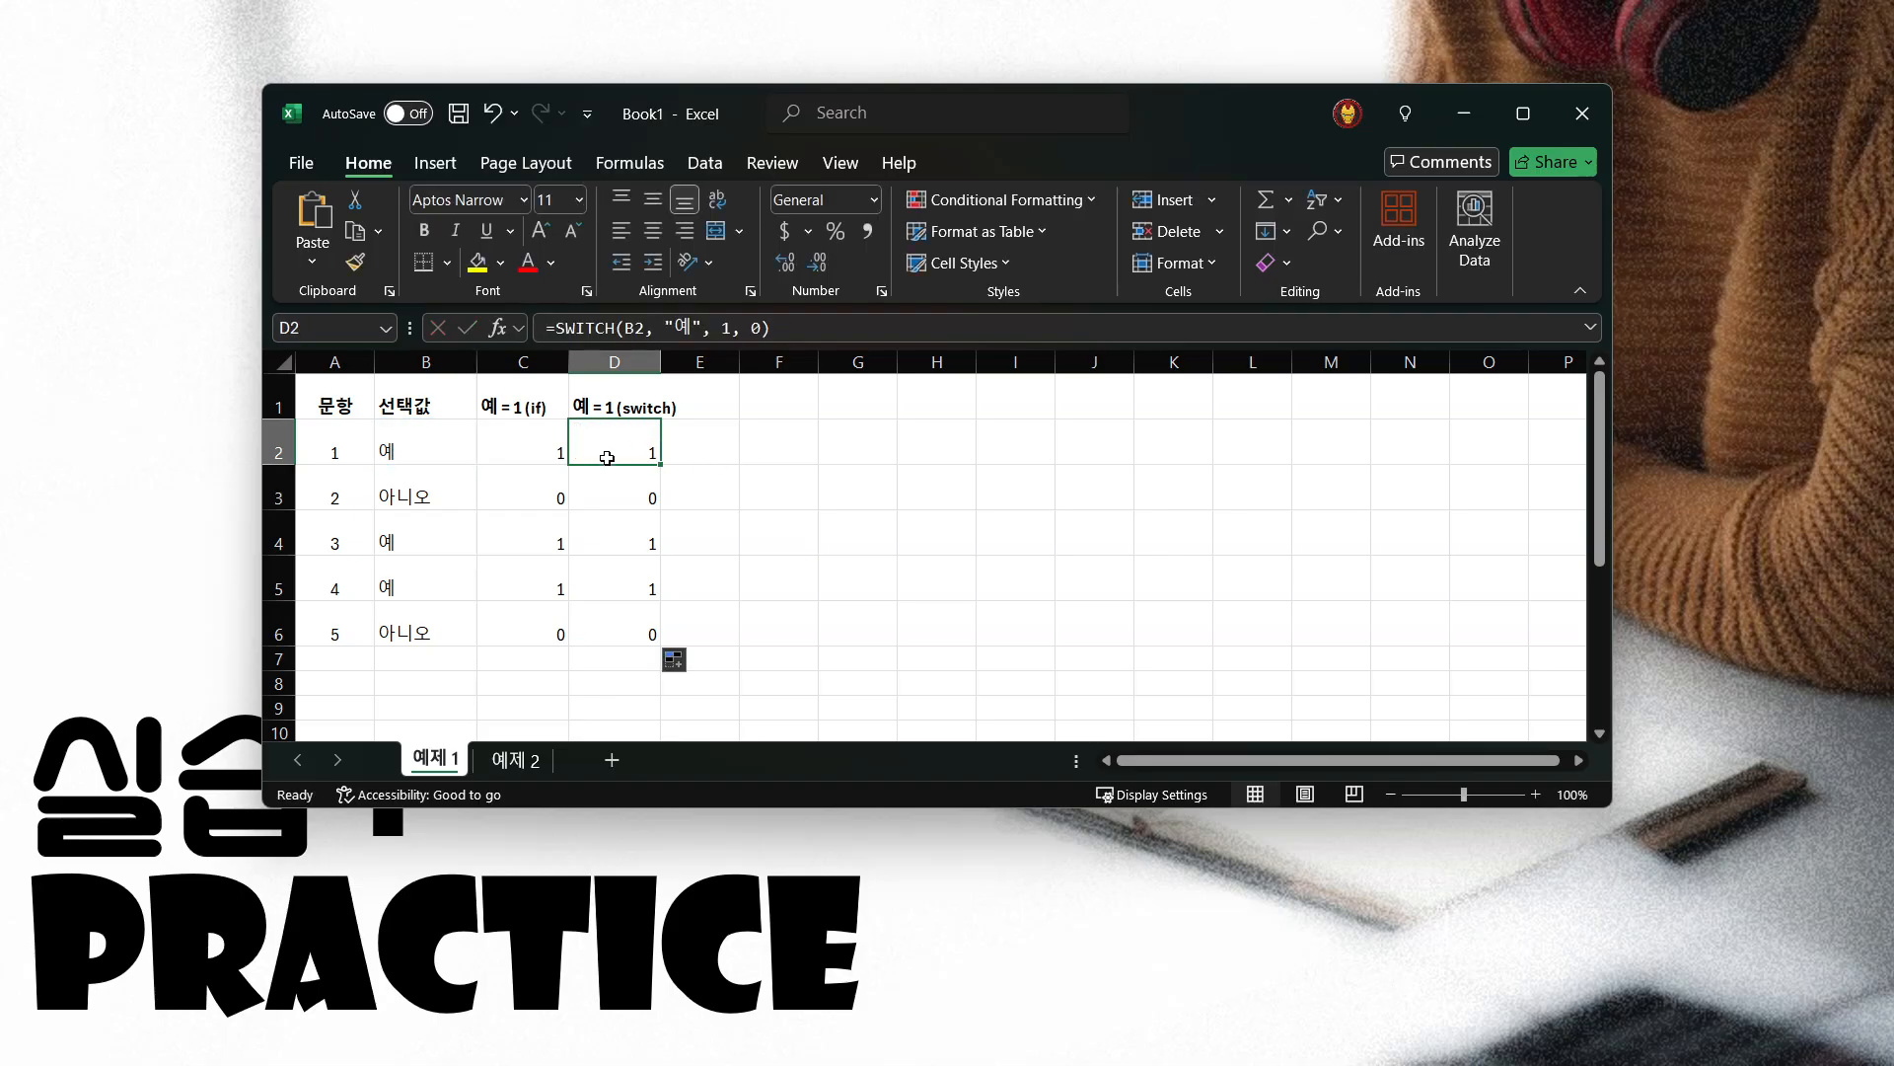
Examine the answers in B2 and B3 against the IF and SWITCH formulas in C2 and D2
click(420, 453)
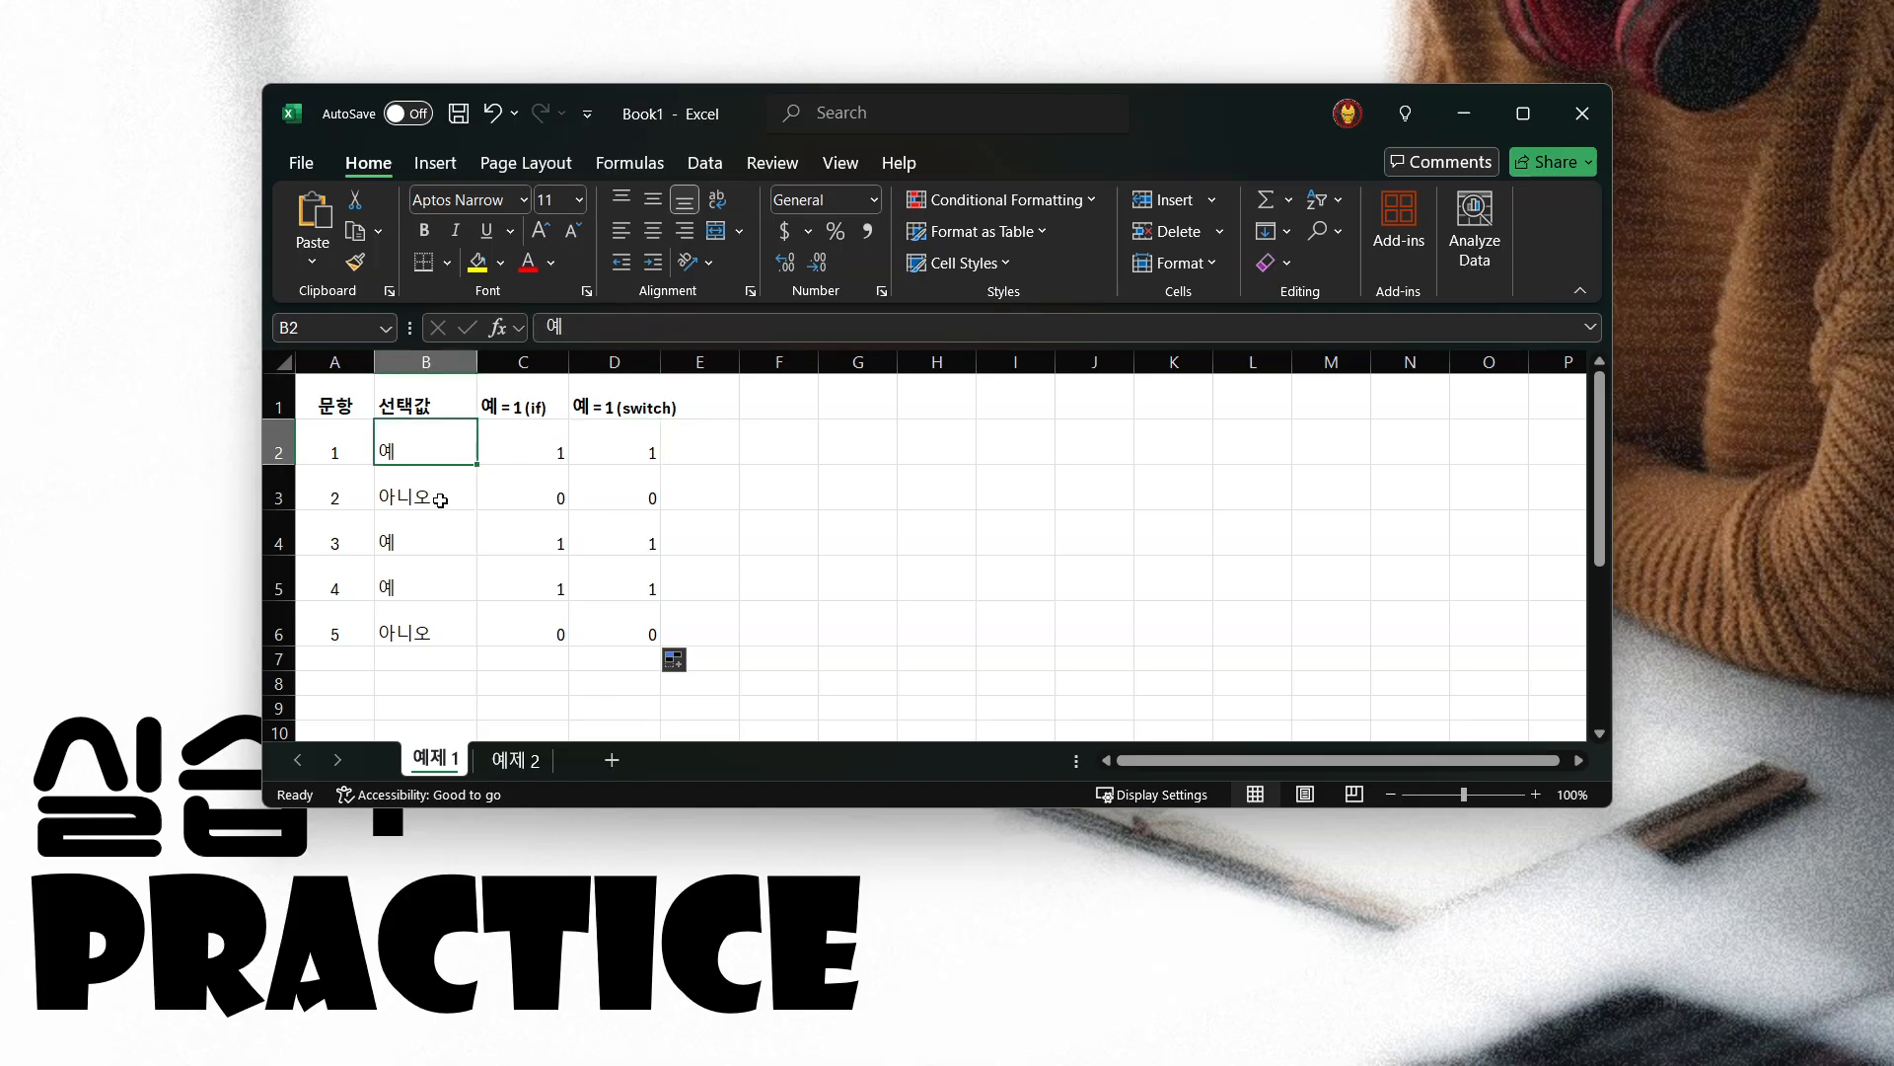
click(427, 473)
click(429, 450)
click(420, 493)
click(431, 449)
click(518, 445)
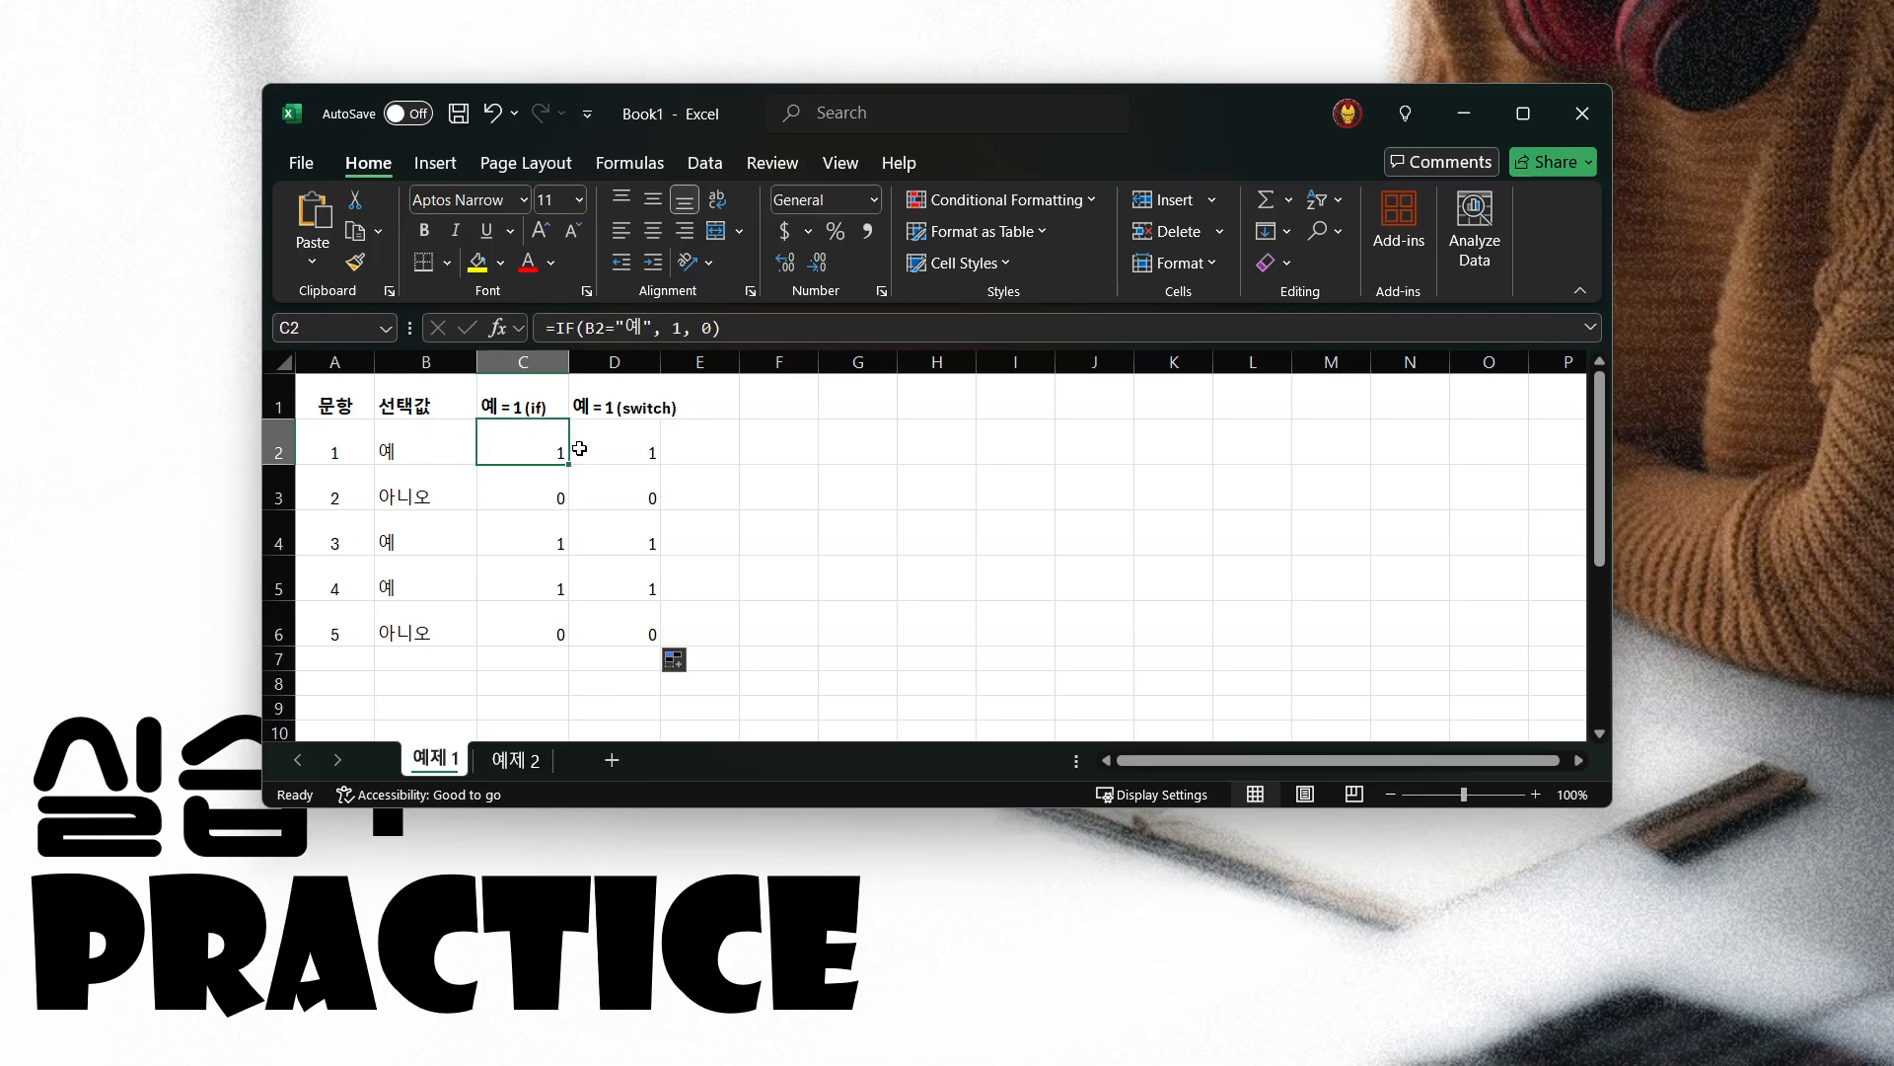
click(592, 446)
click(523, 450)
click(337, 402)
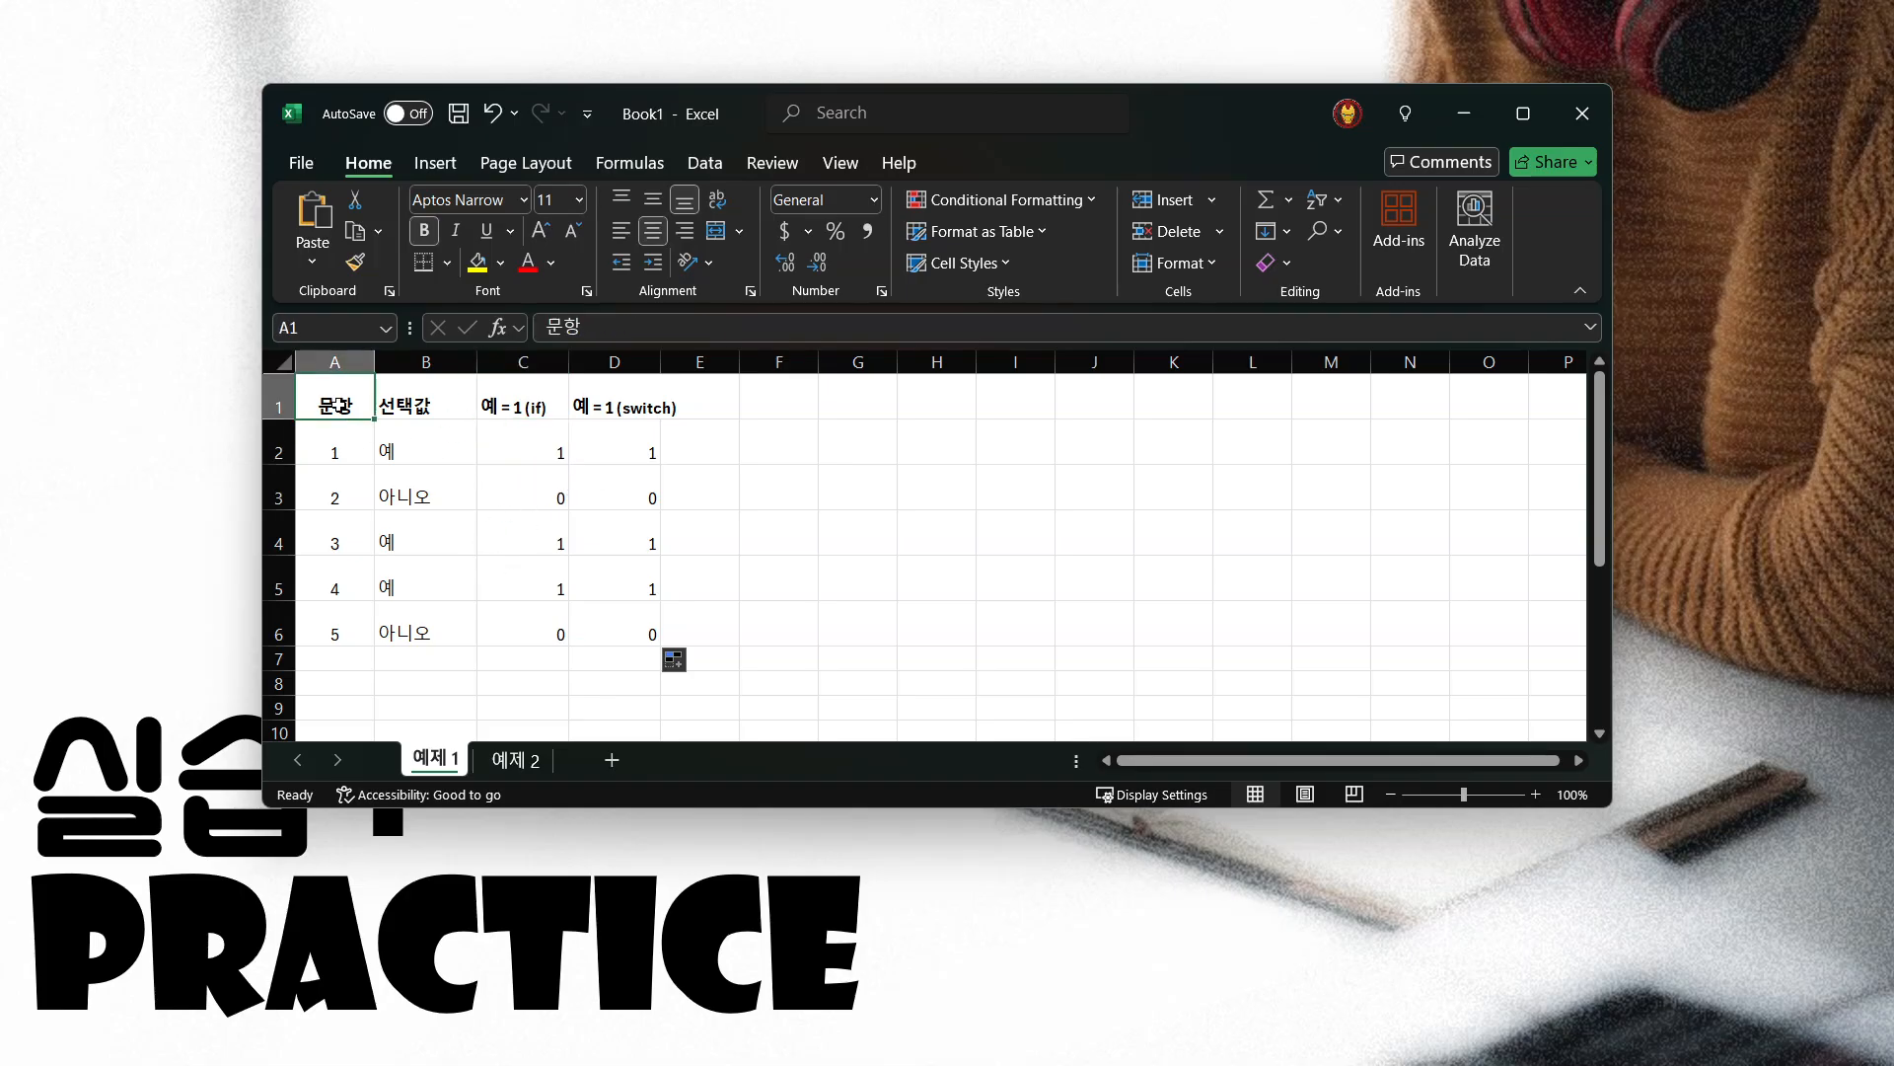
Open the 예제 2 sheet and review the answer choices in B2:B6
click(515, 761)
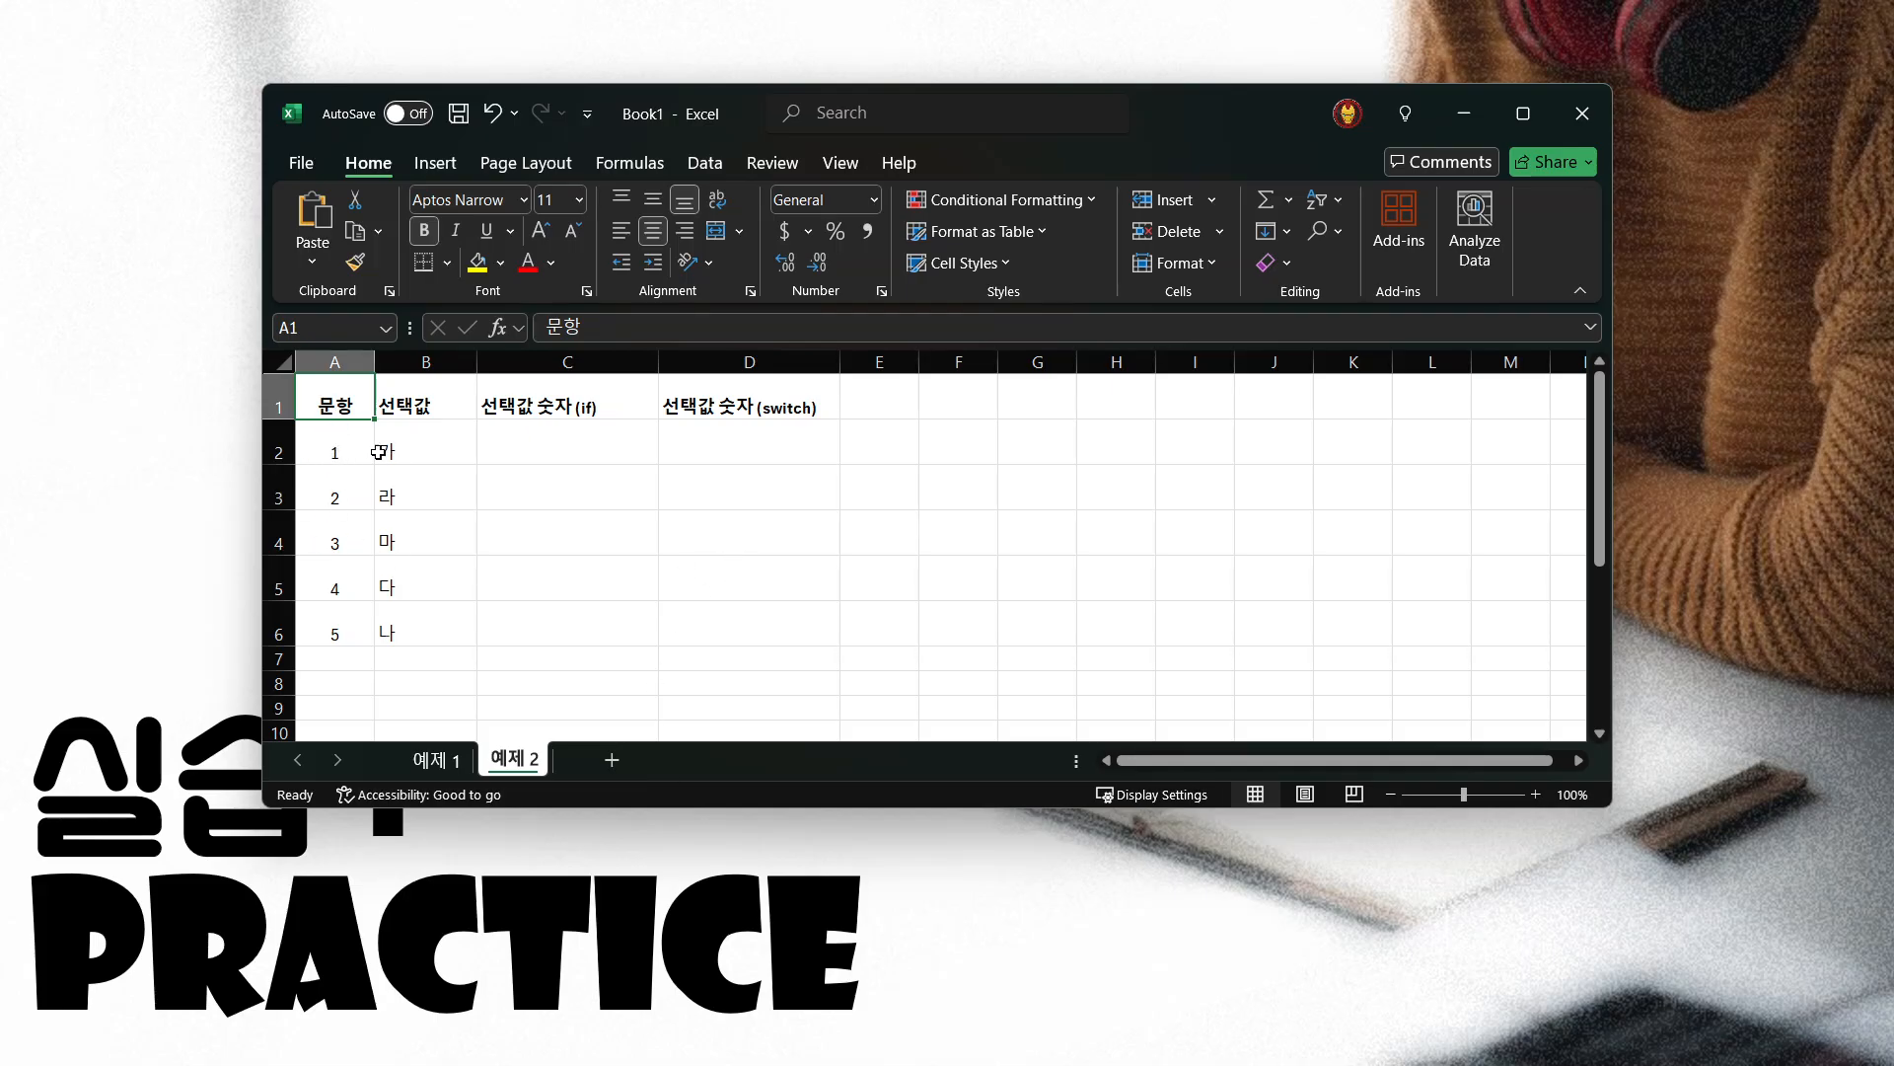
click(428, 449)
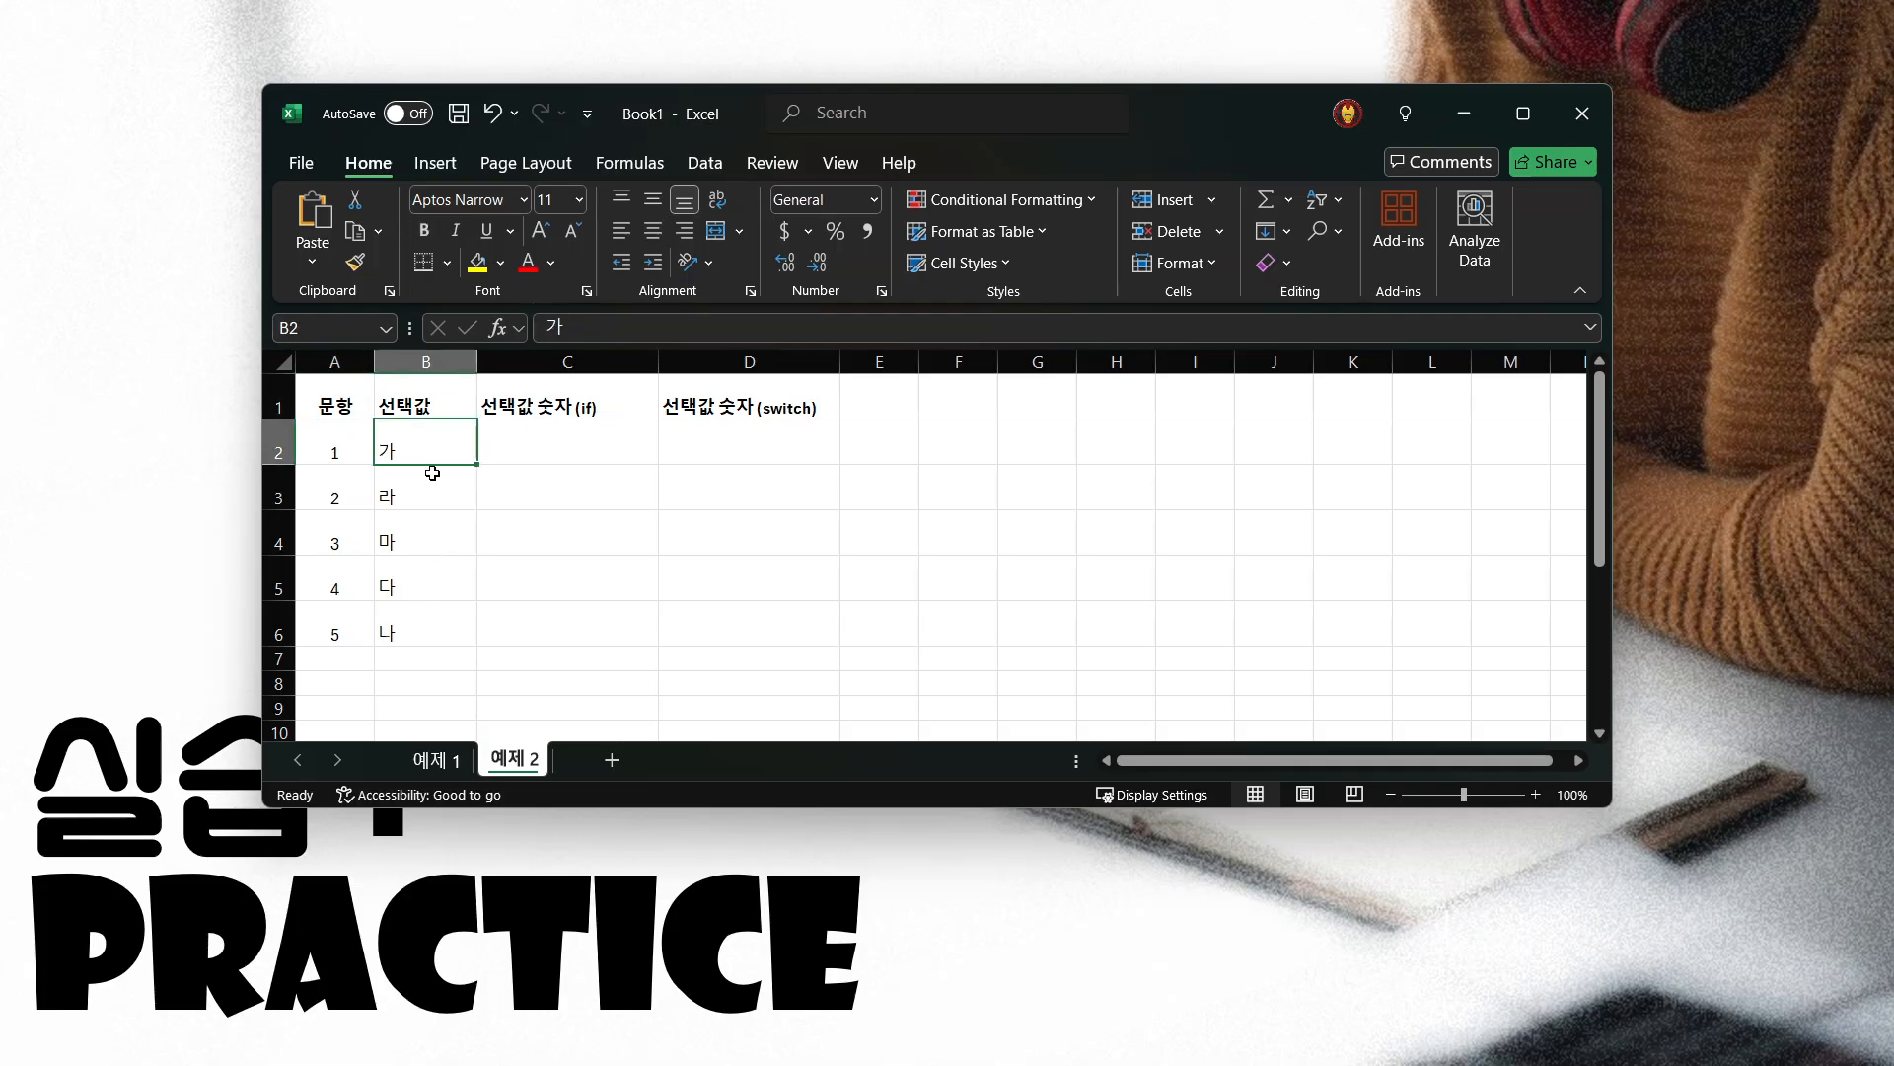
drag(440, 446, 422, 612)
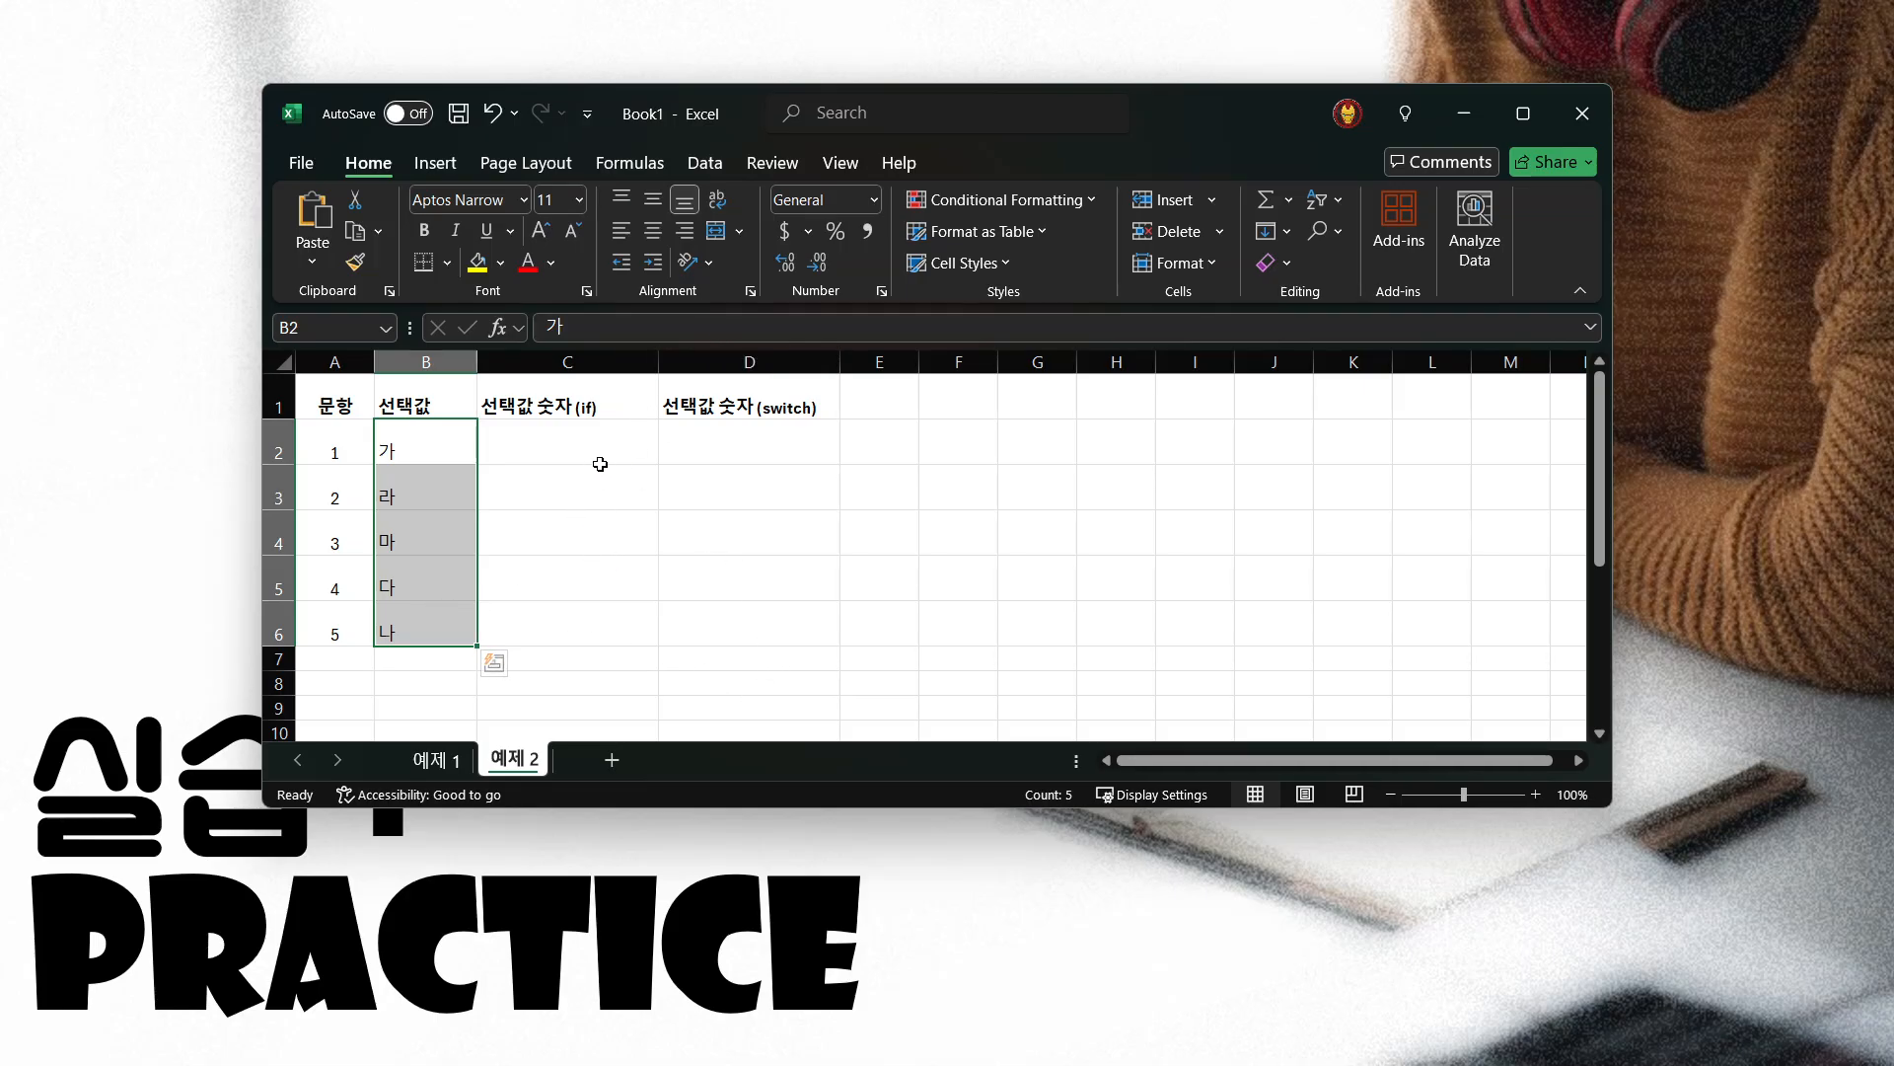
Begin a formula in C2 with an IF that tests B2="가" and returns 1 when true
click(590, 434)
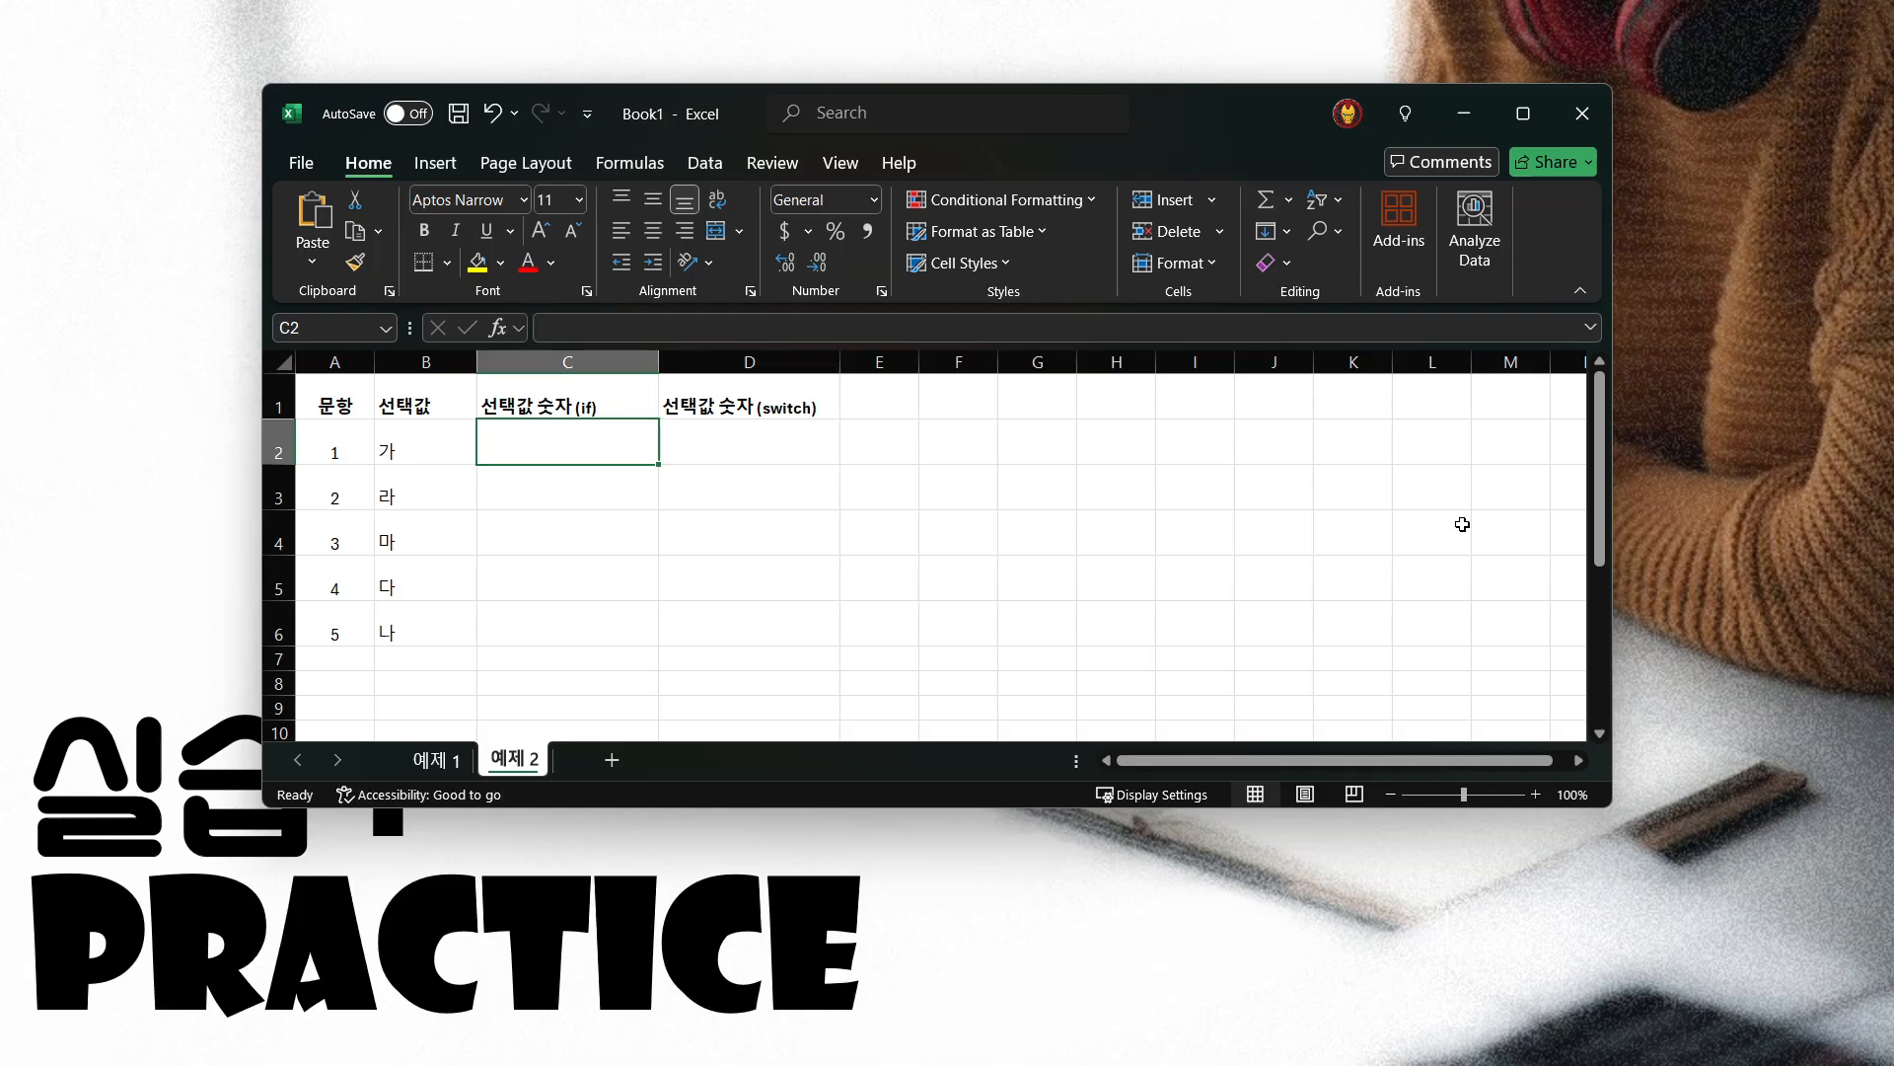
text(=)
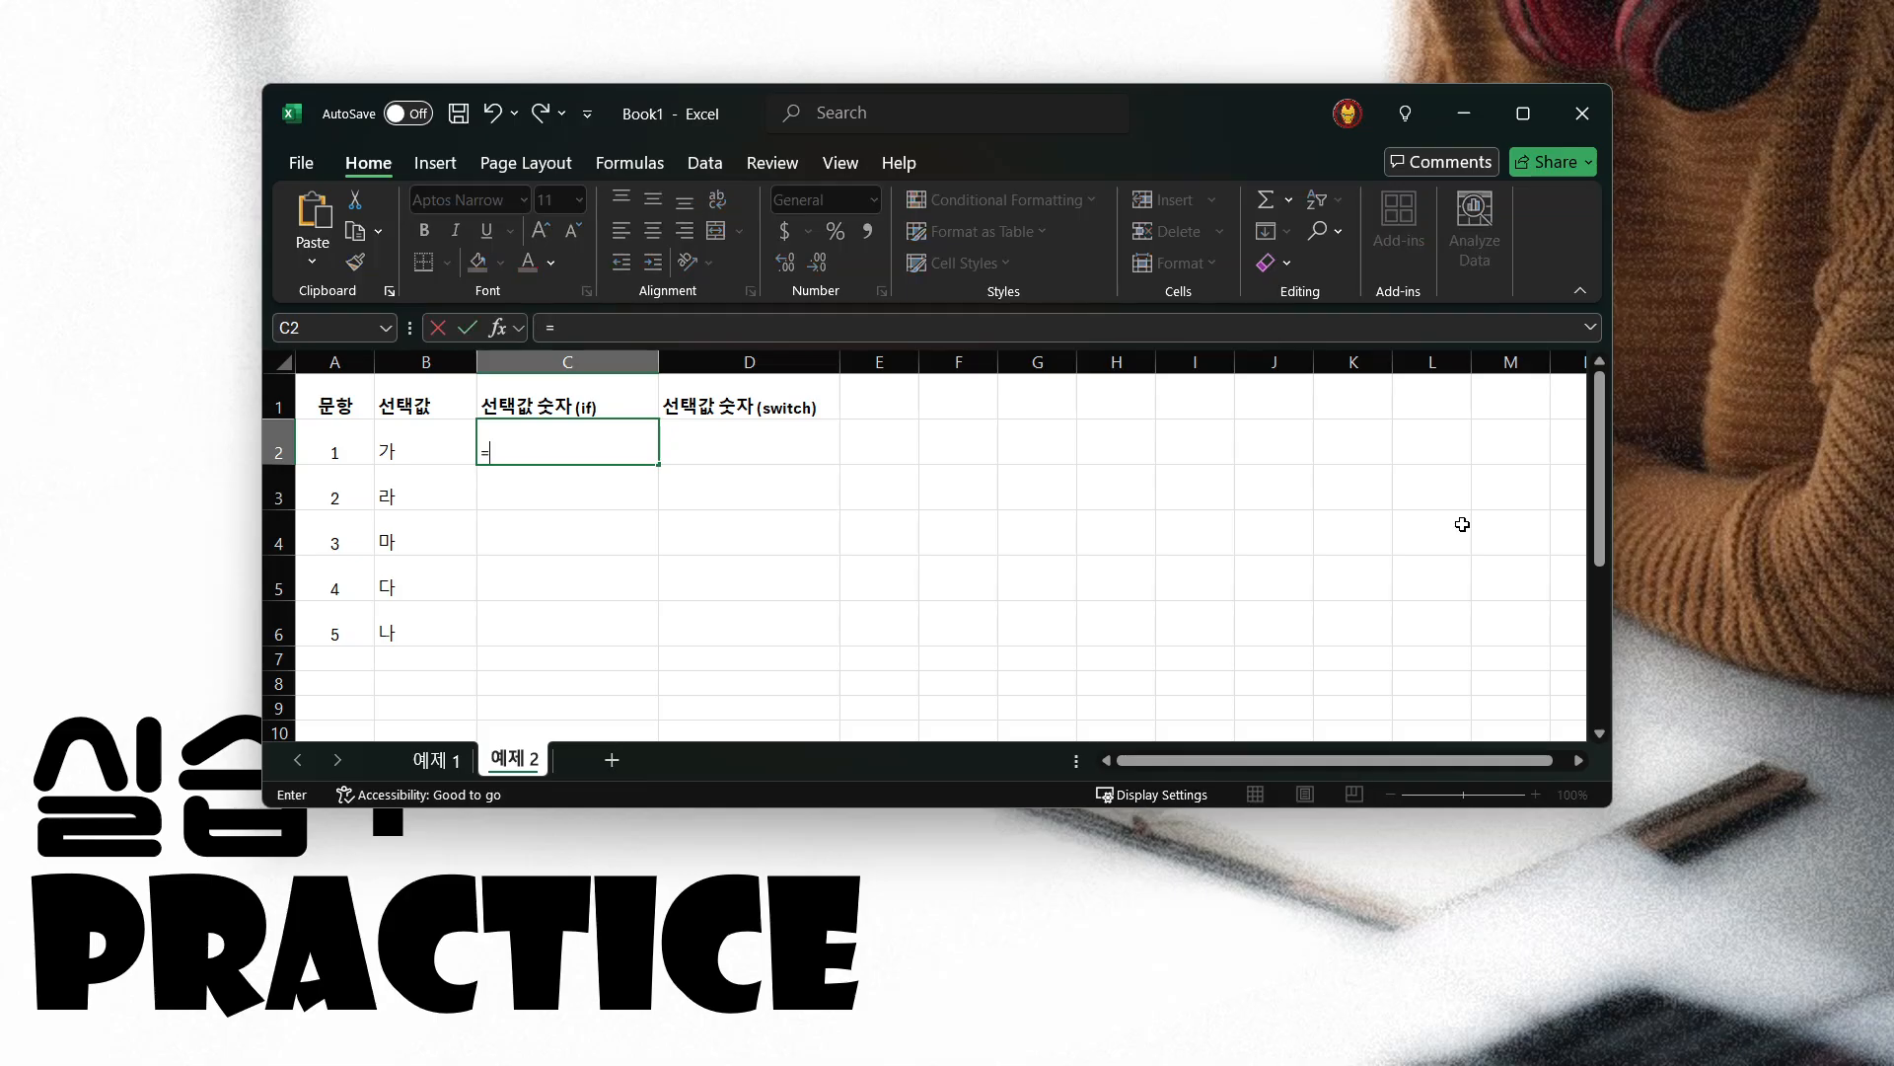
text(j)
key(BackSpace)
text(if()
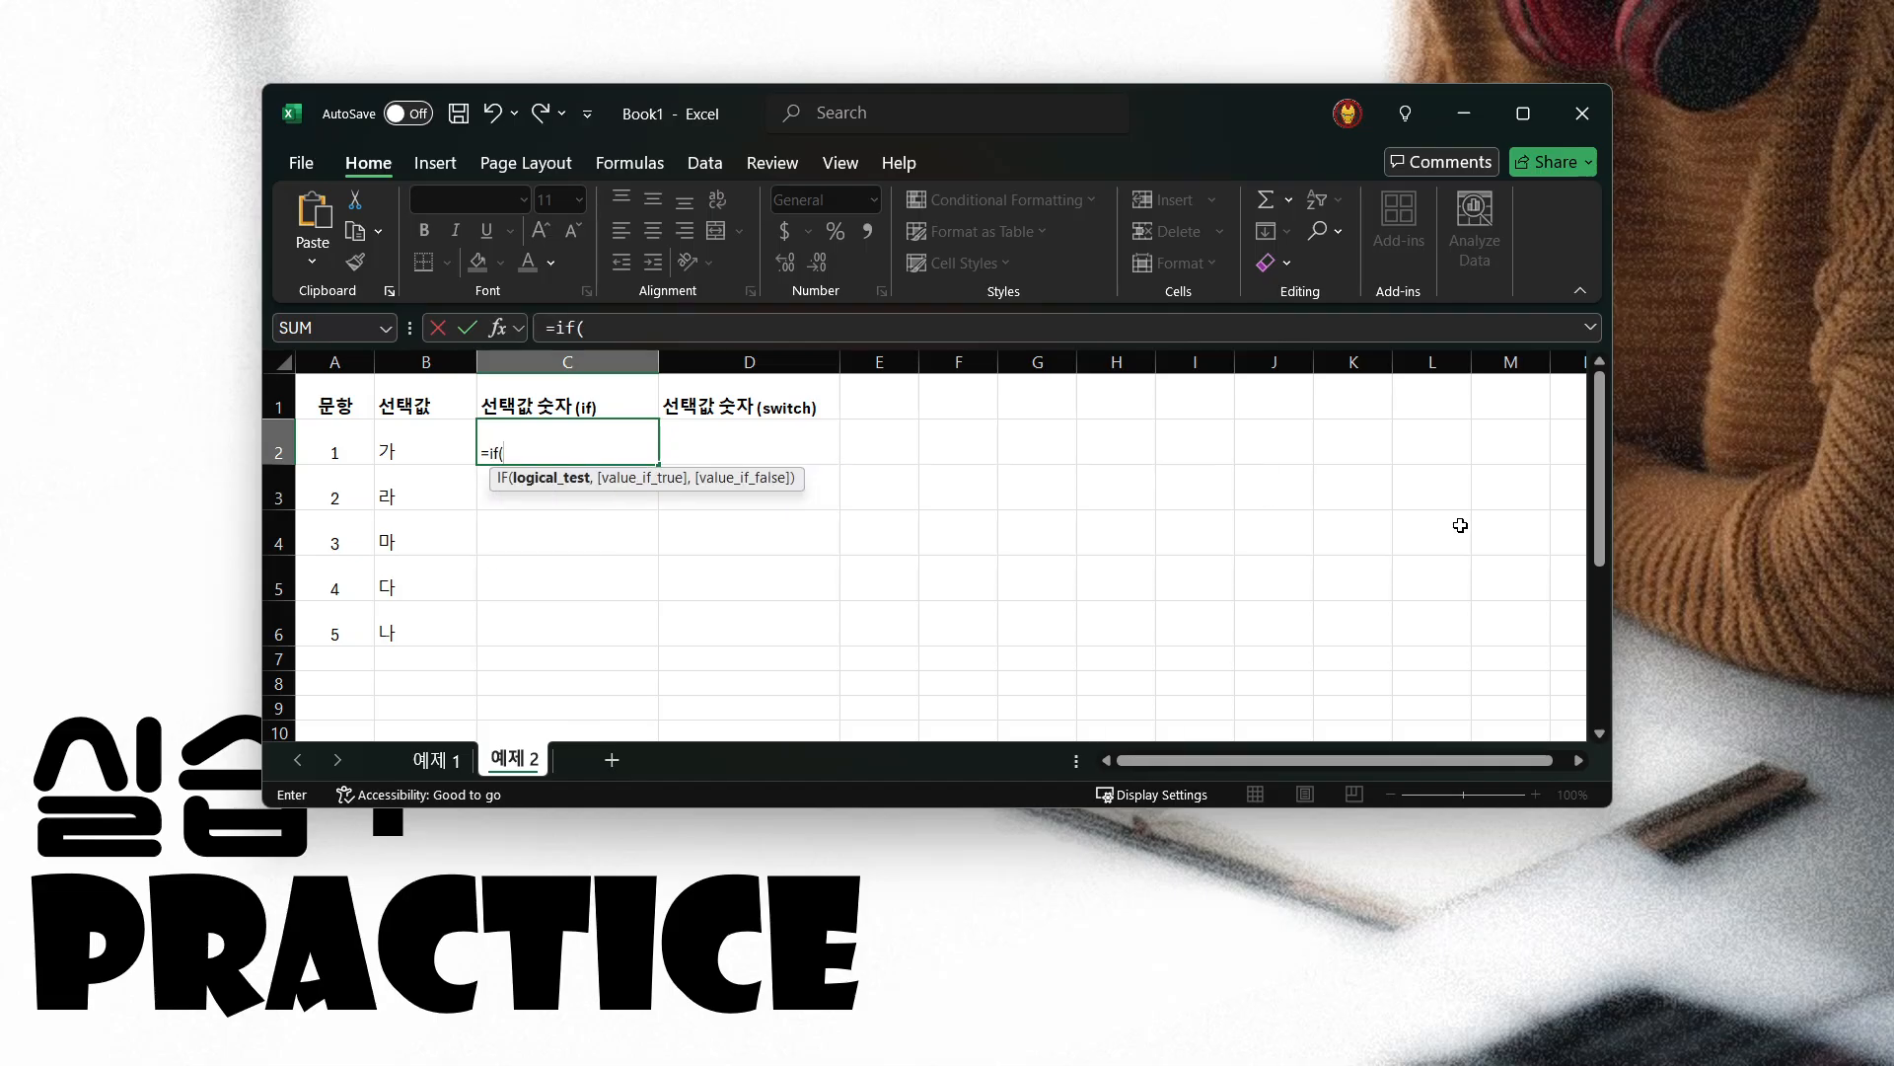
click(399, 446)
text(=)
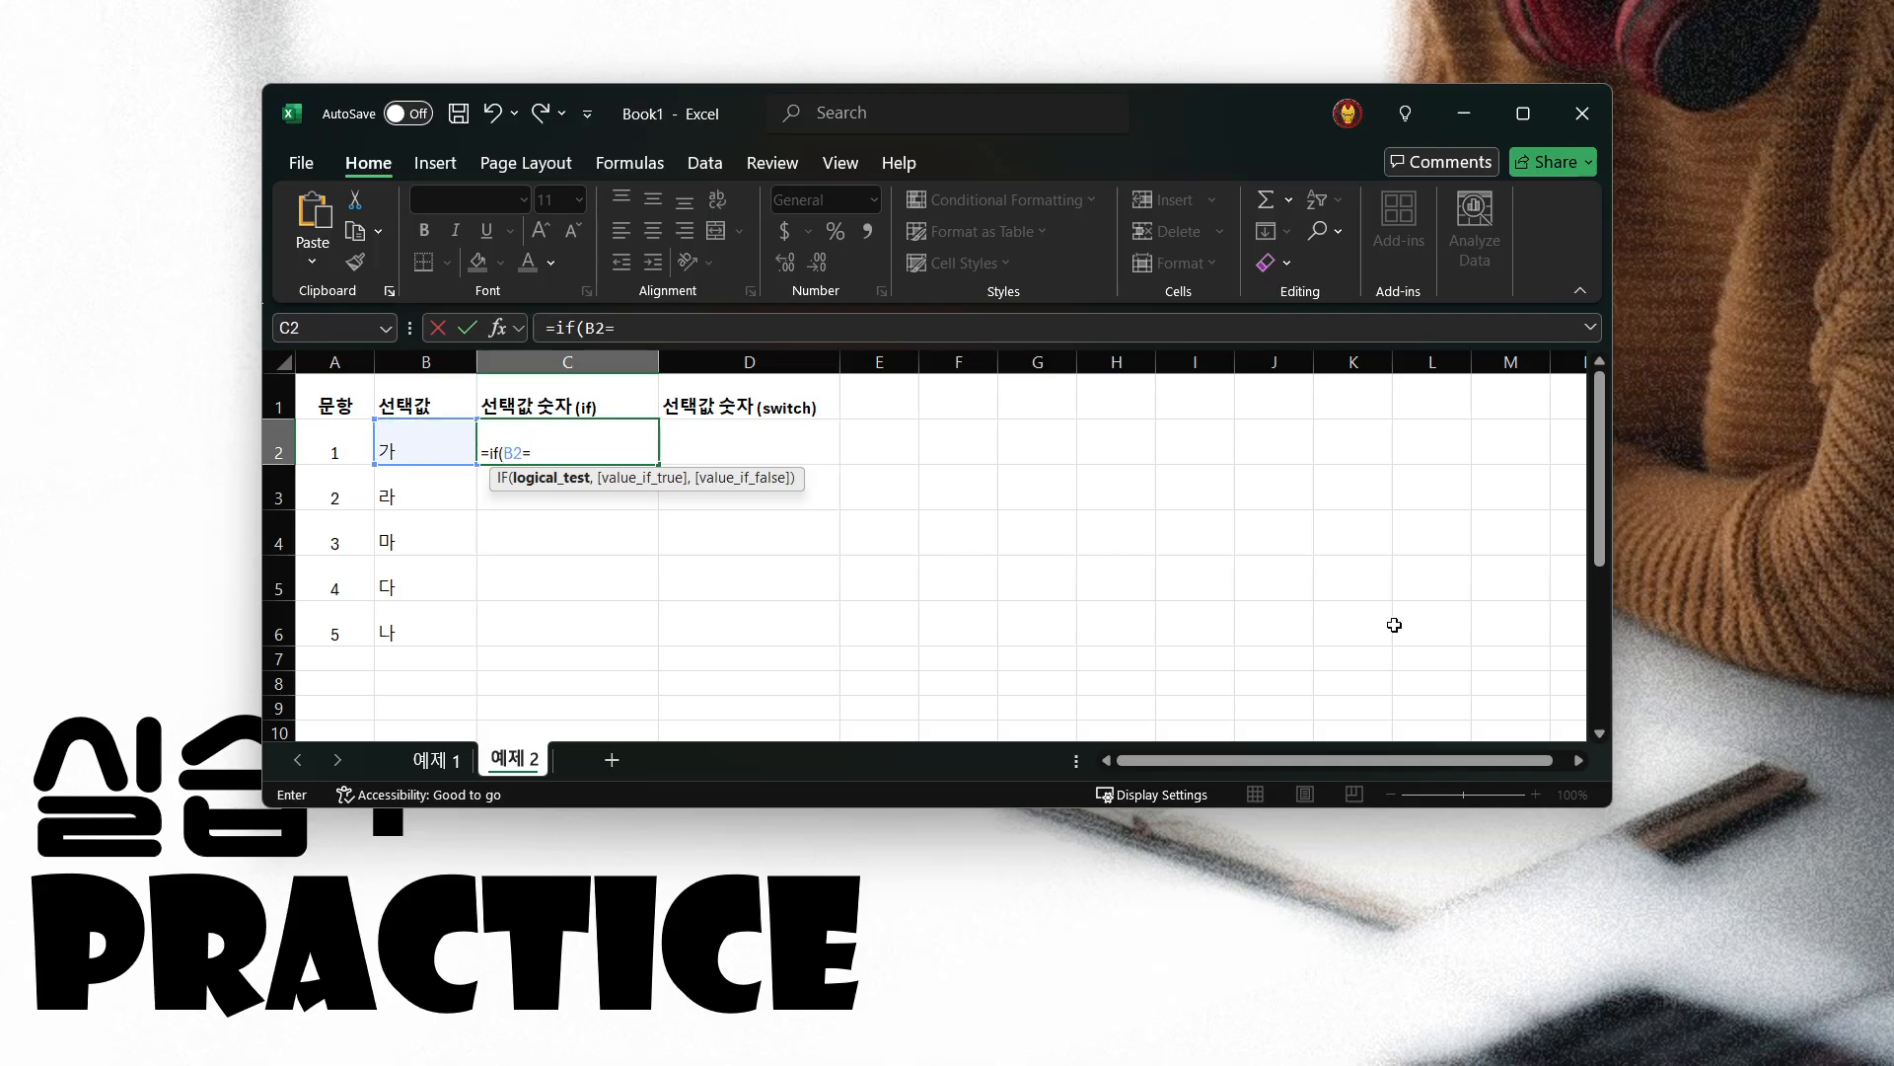
text("가", 1,)
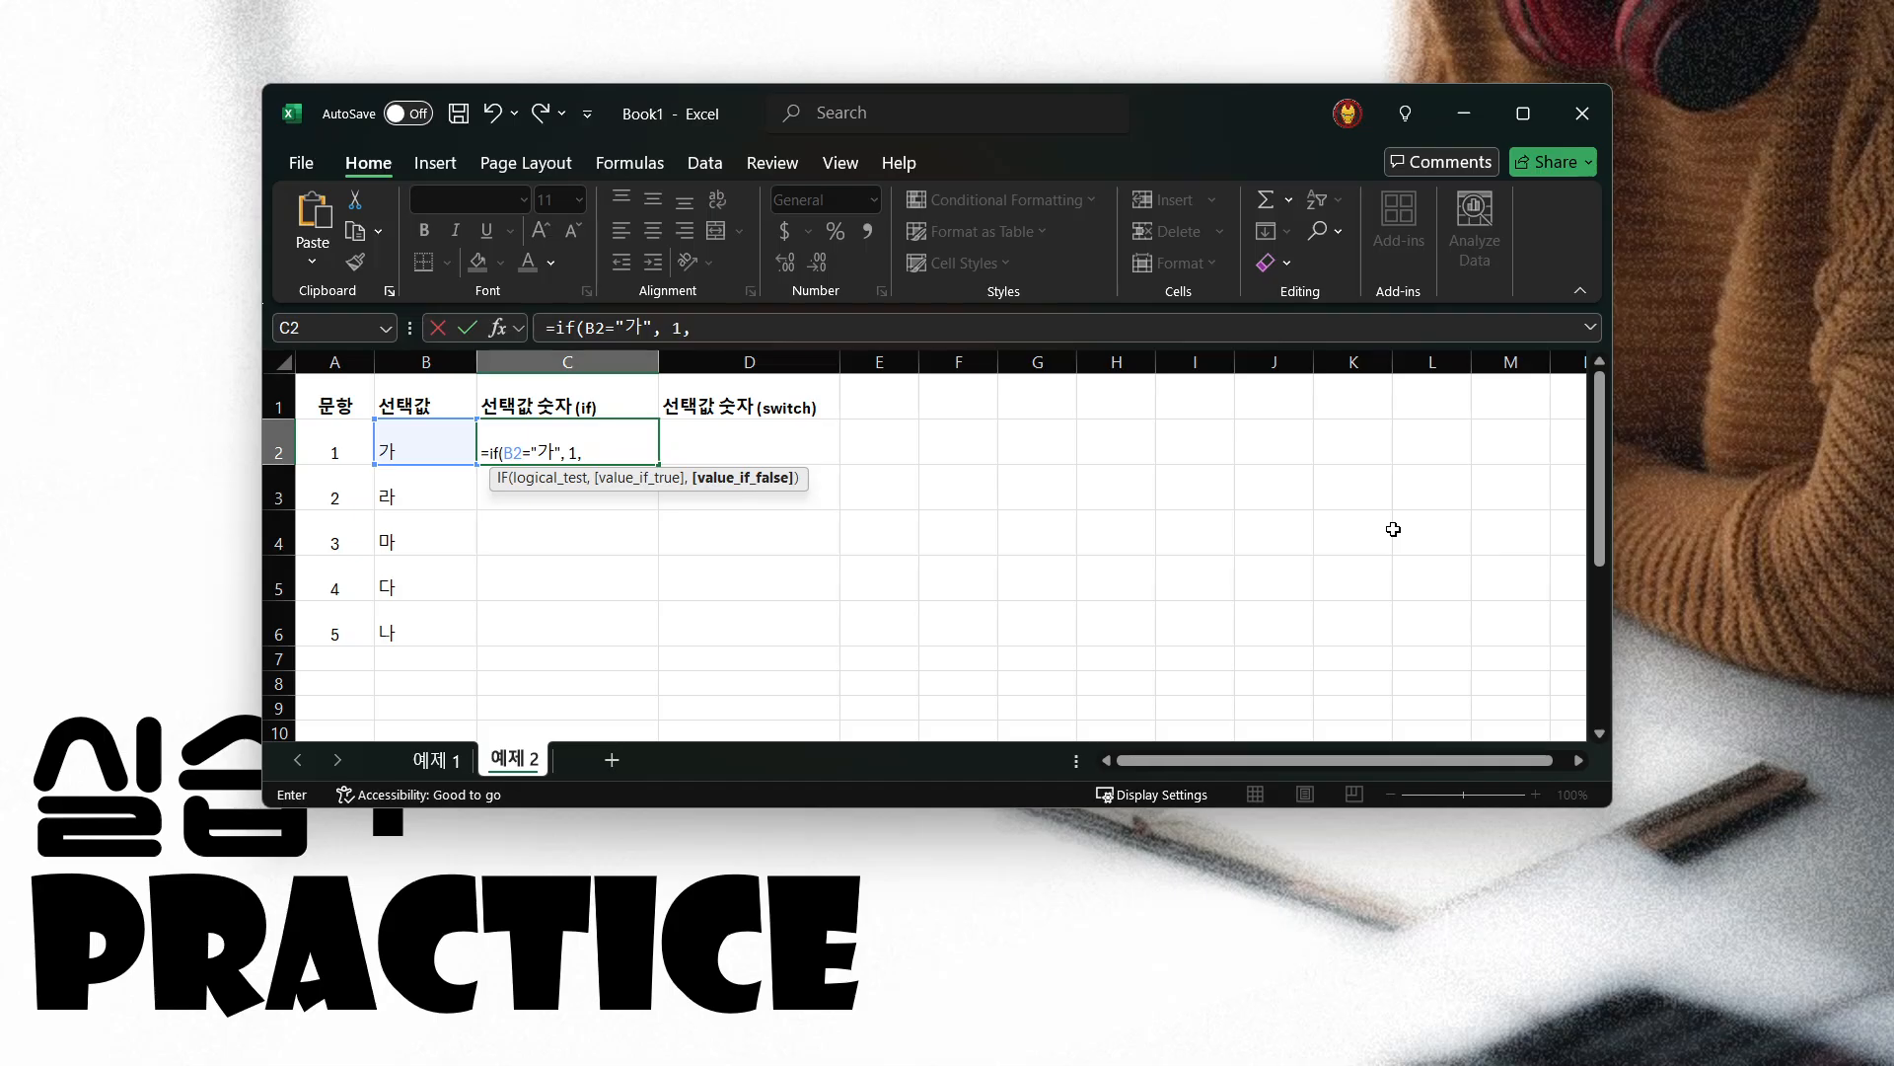
Nest a second IF as the false value of the C2 formula, returning 2 when B2="나"
text(if()
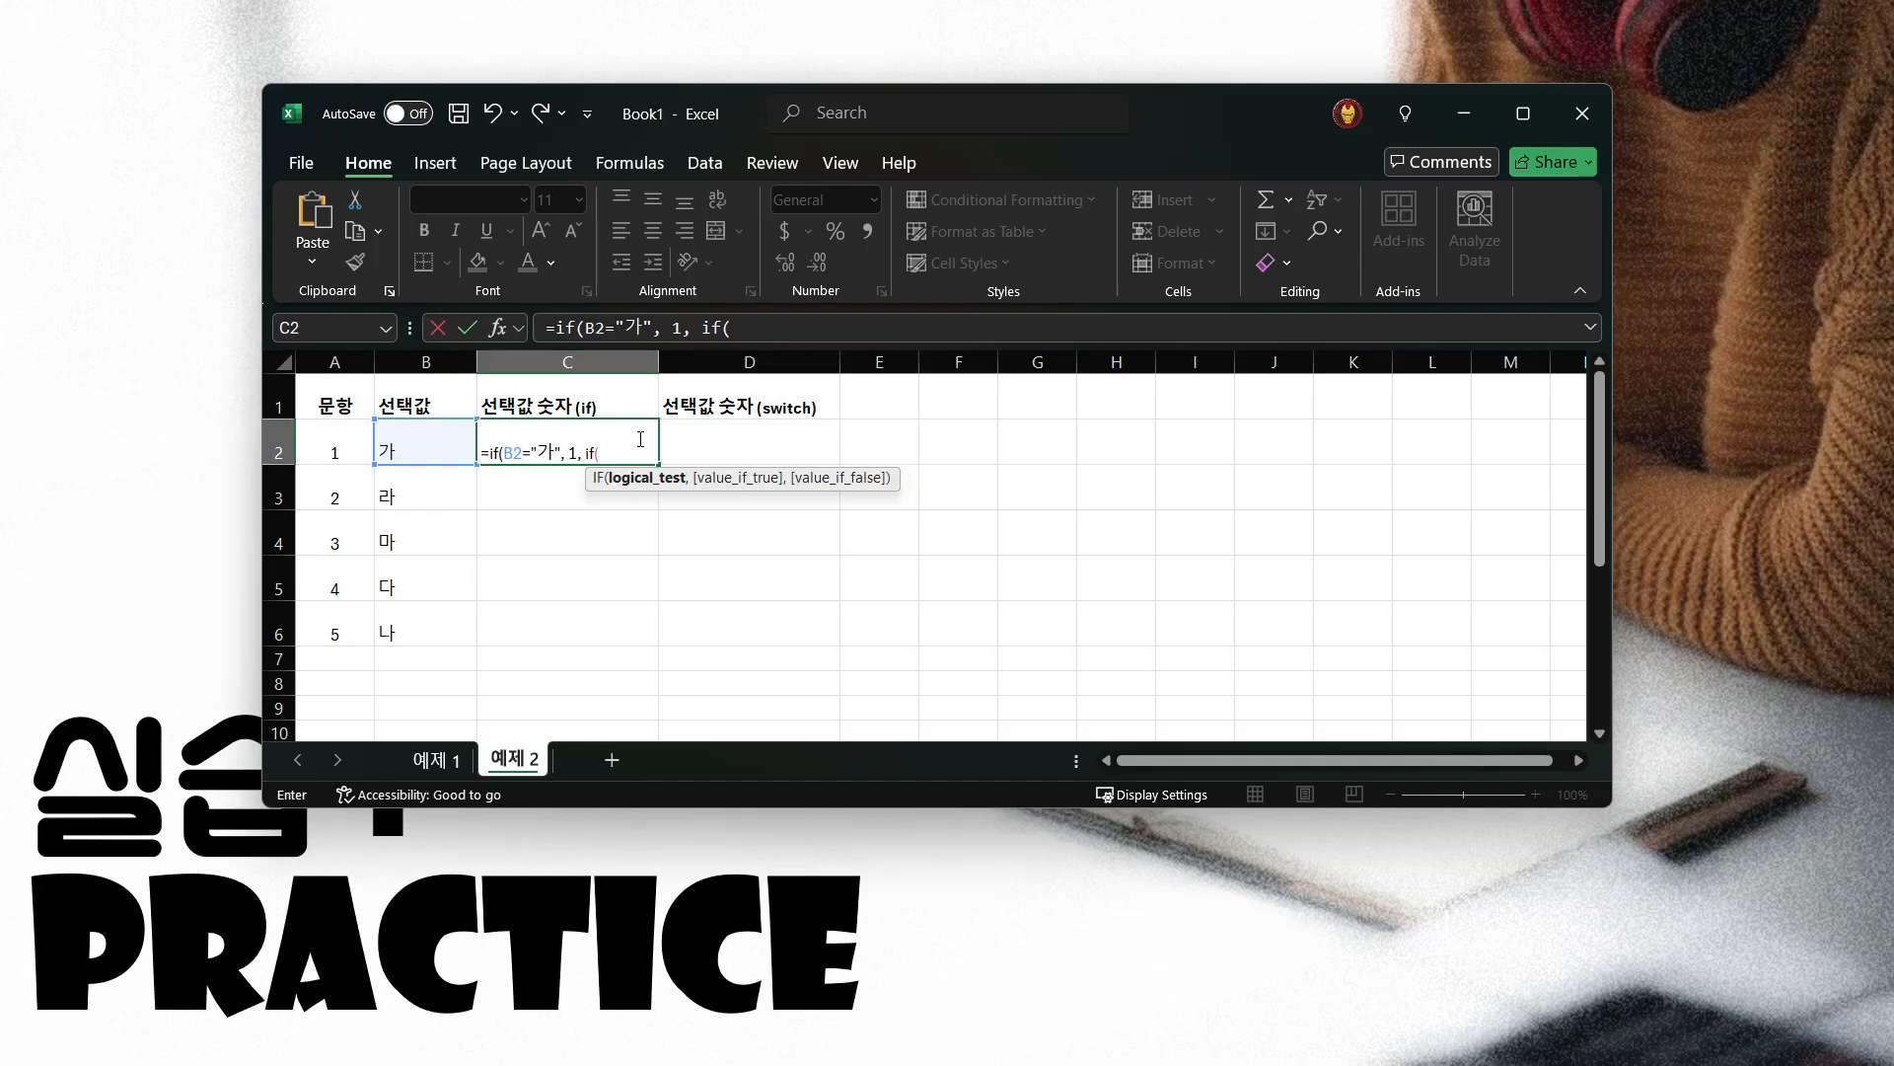
click(414, 446)
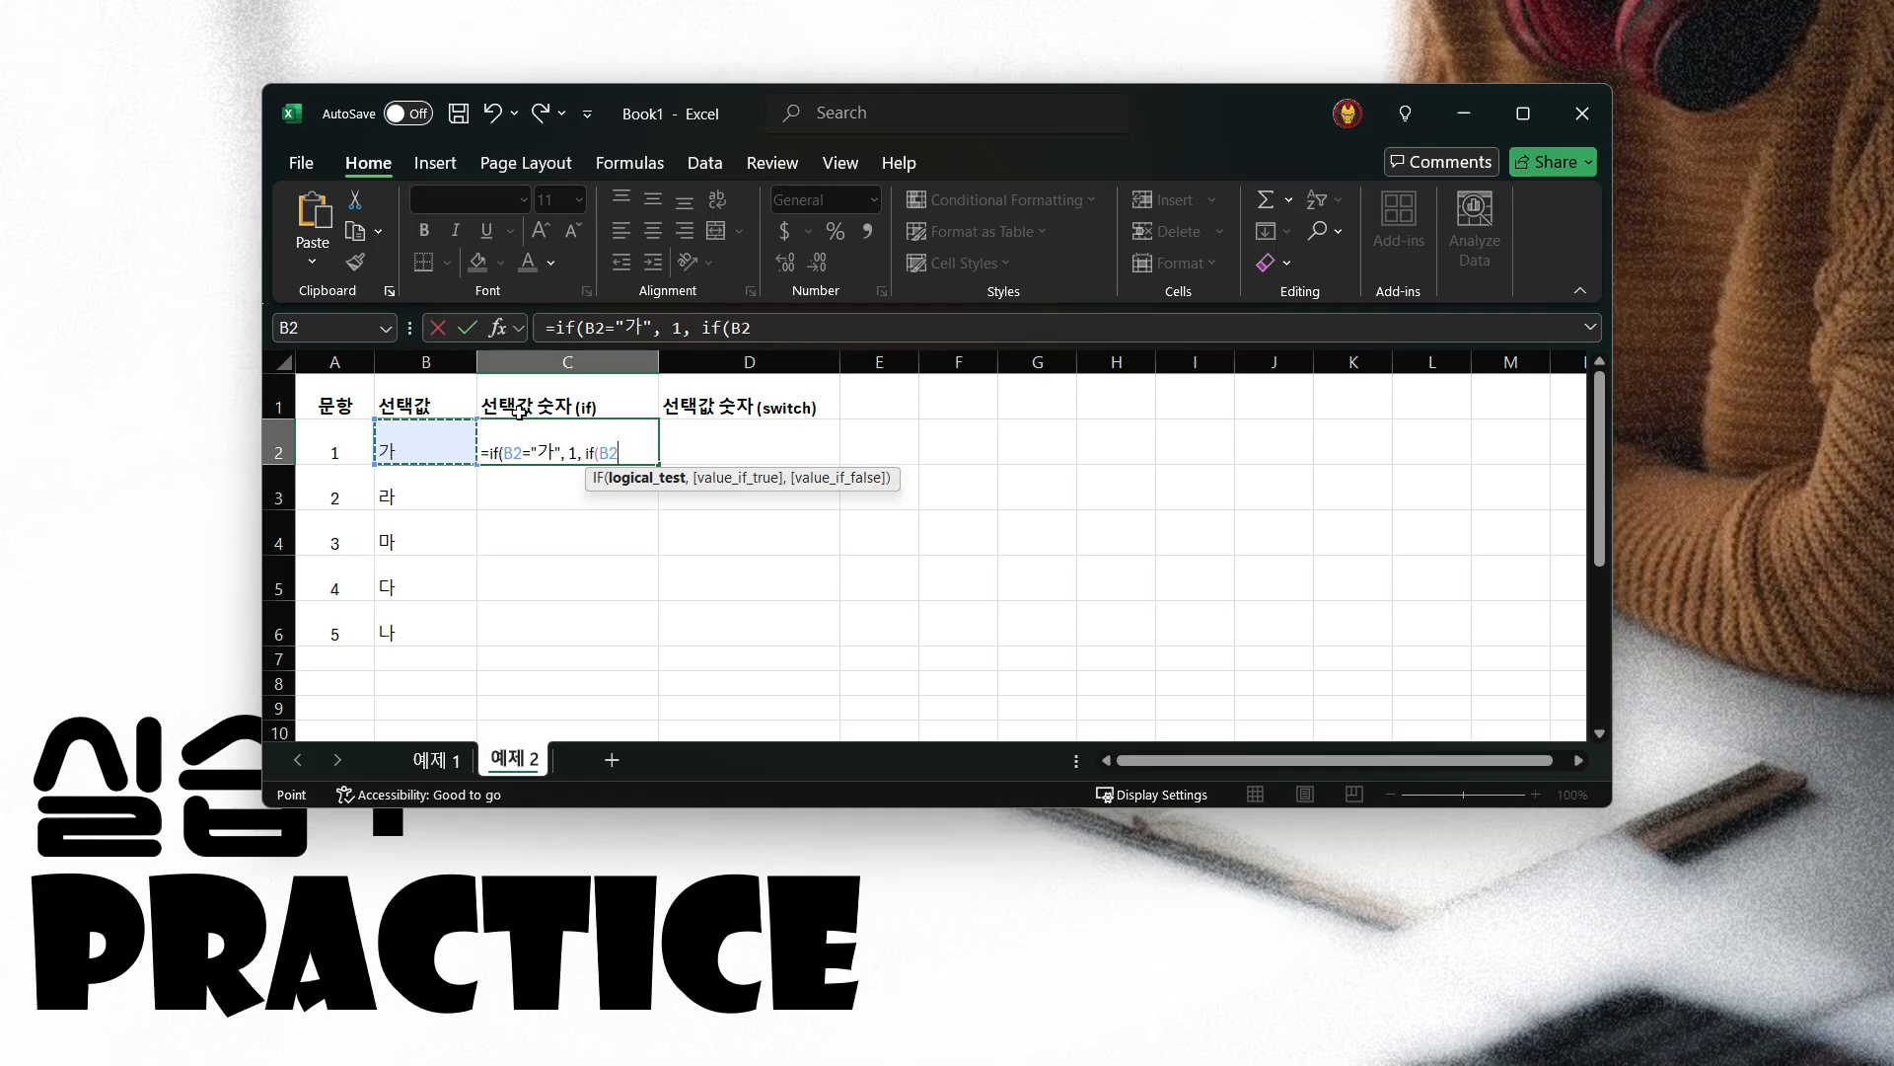
text(="나",)
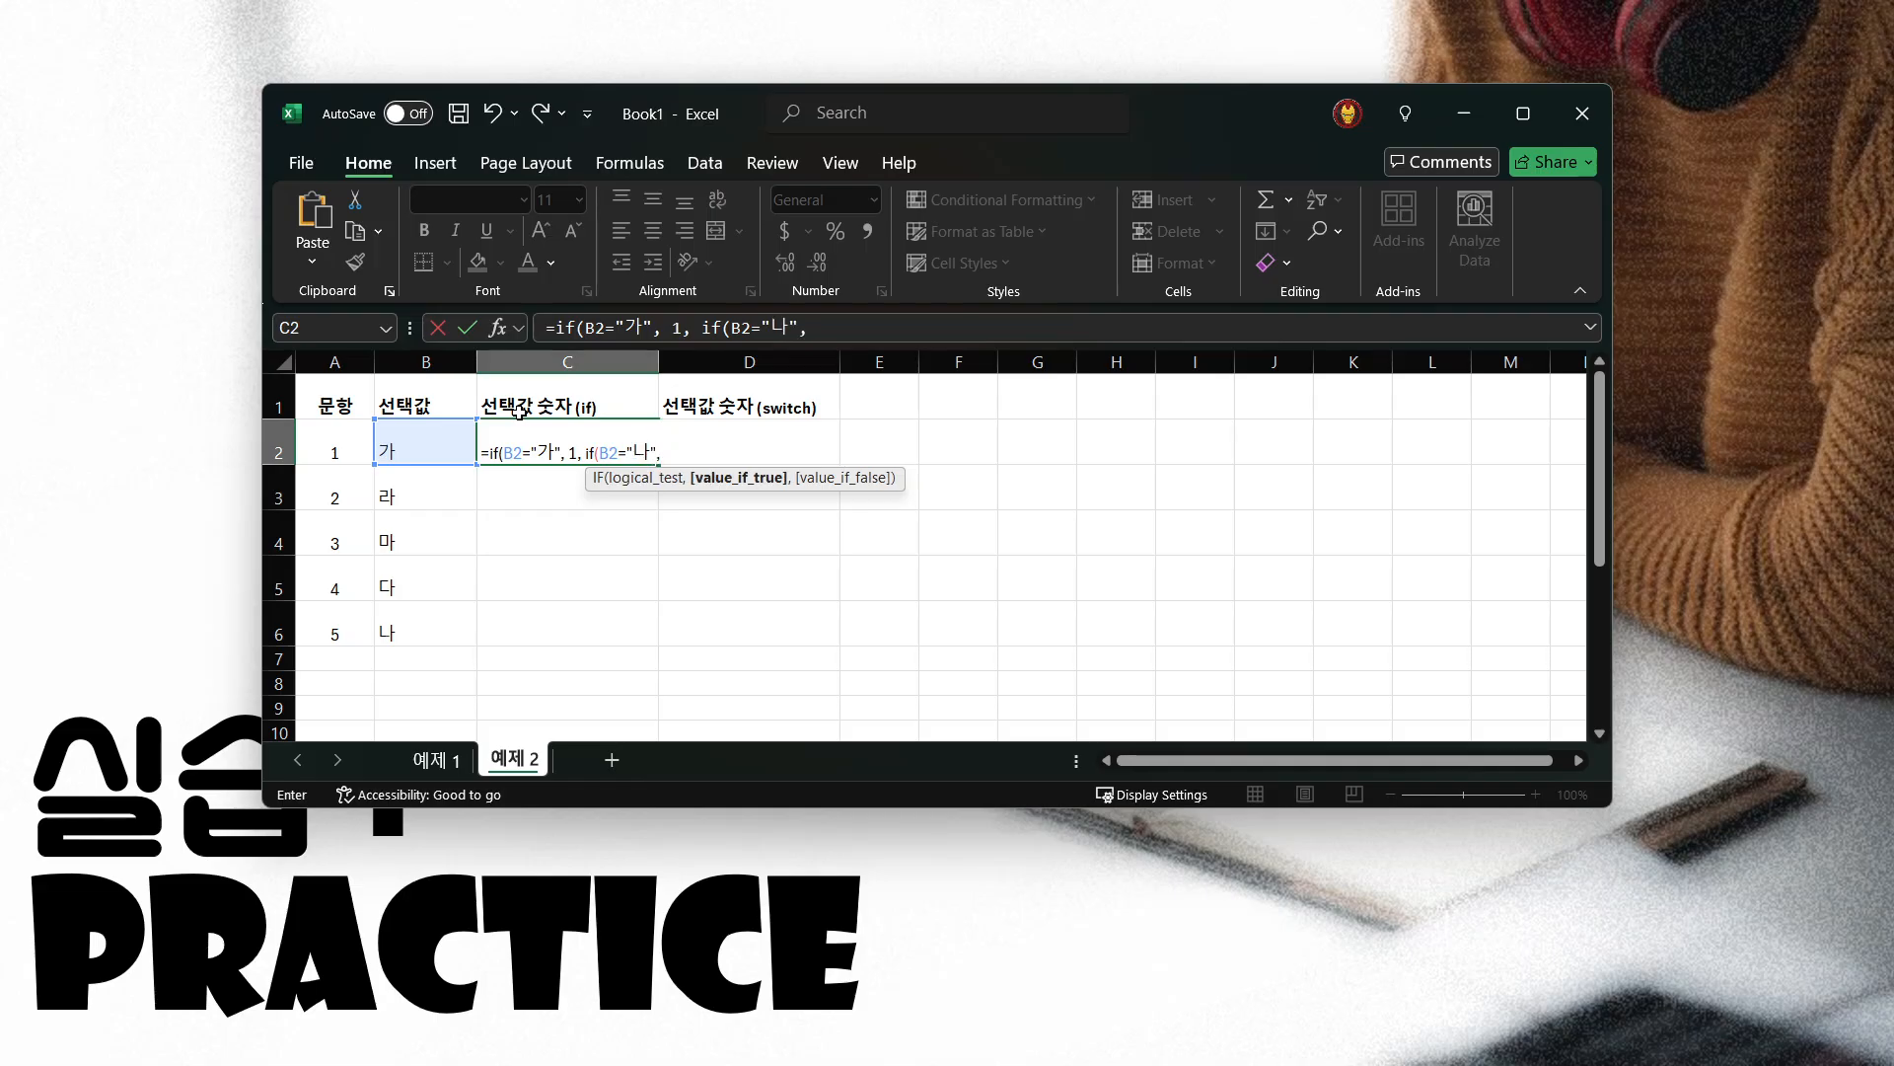
text( 2,)
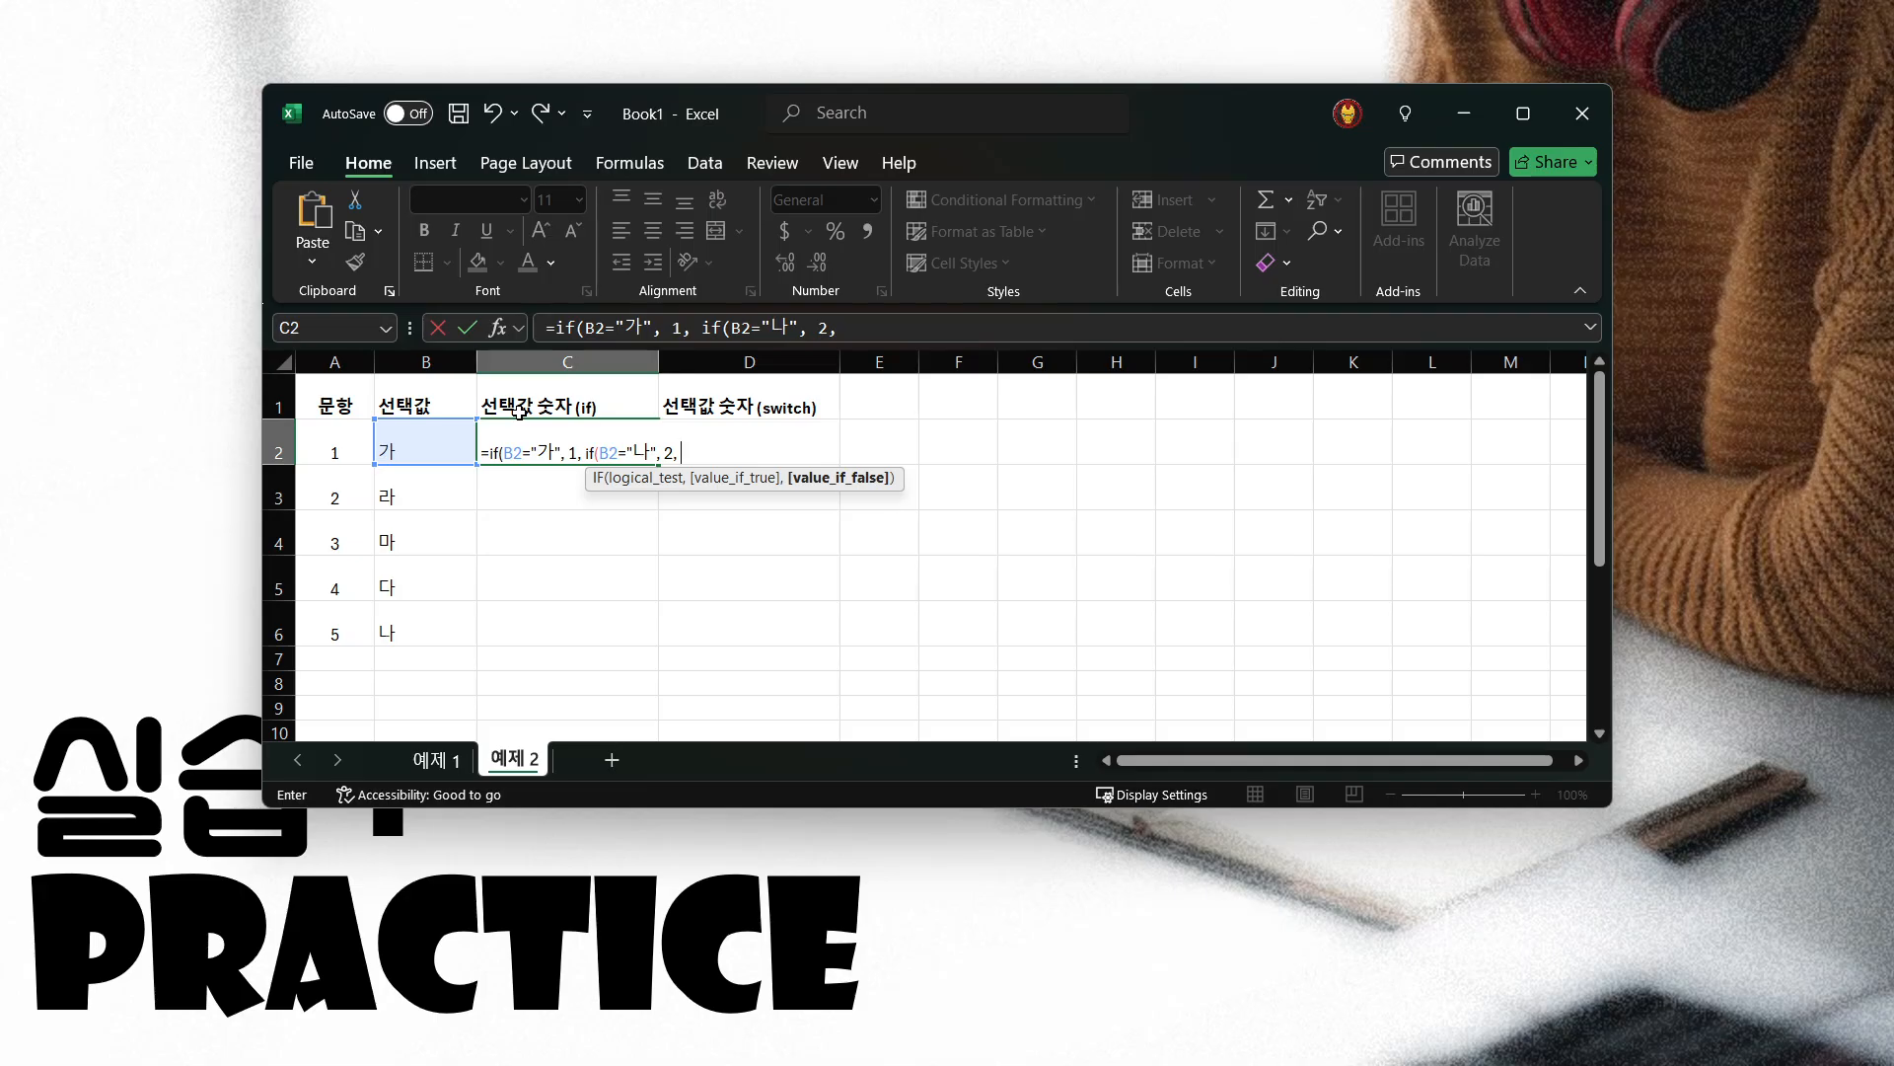
Nest a third IF in the C2 formula, returning 3 when B2="다"
text(if()
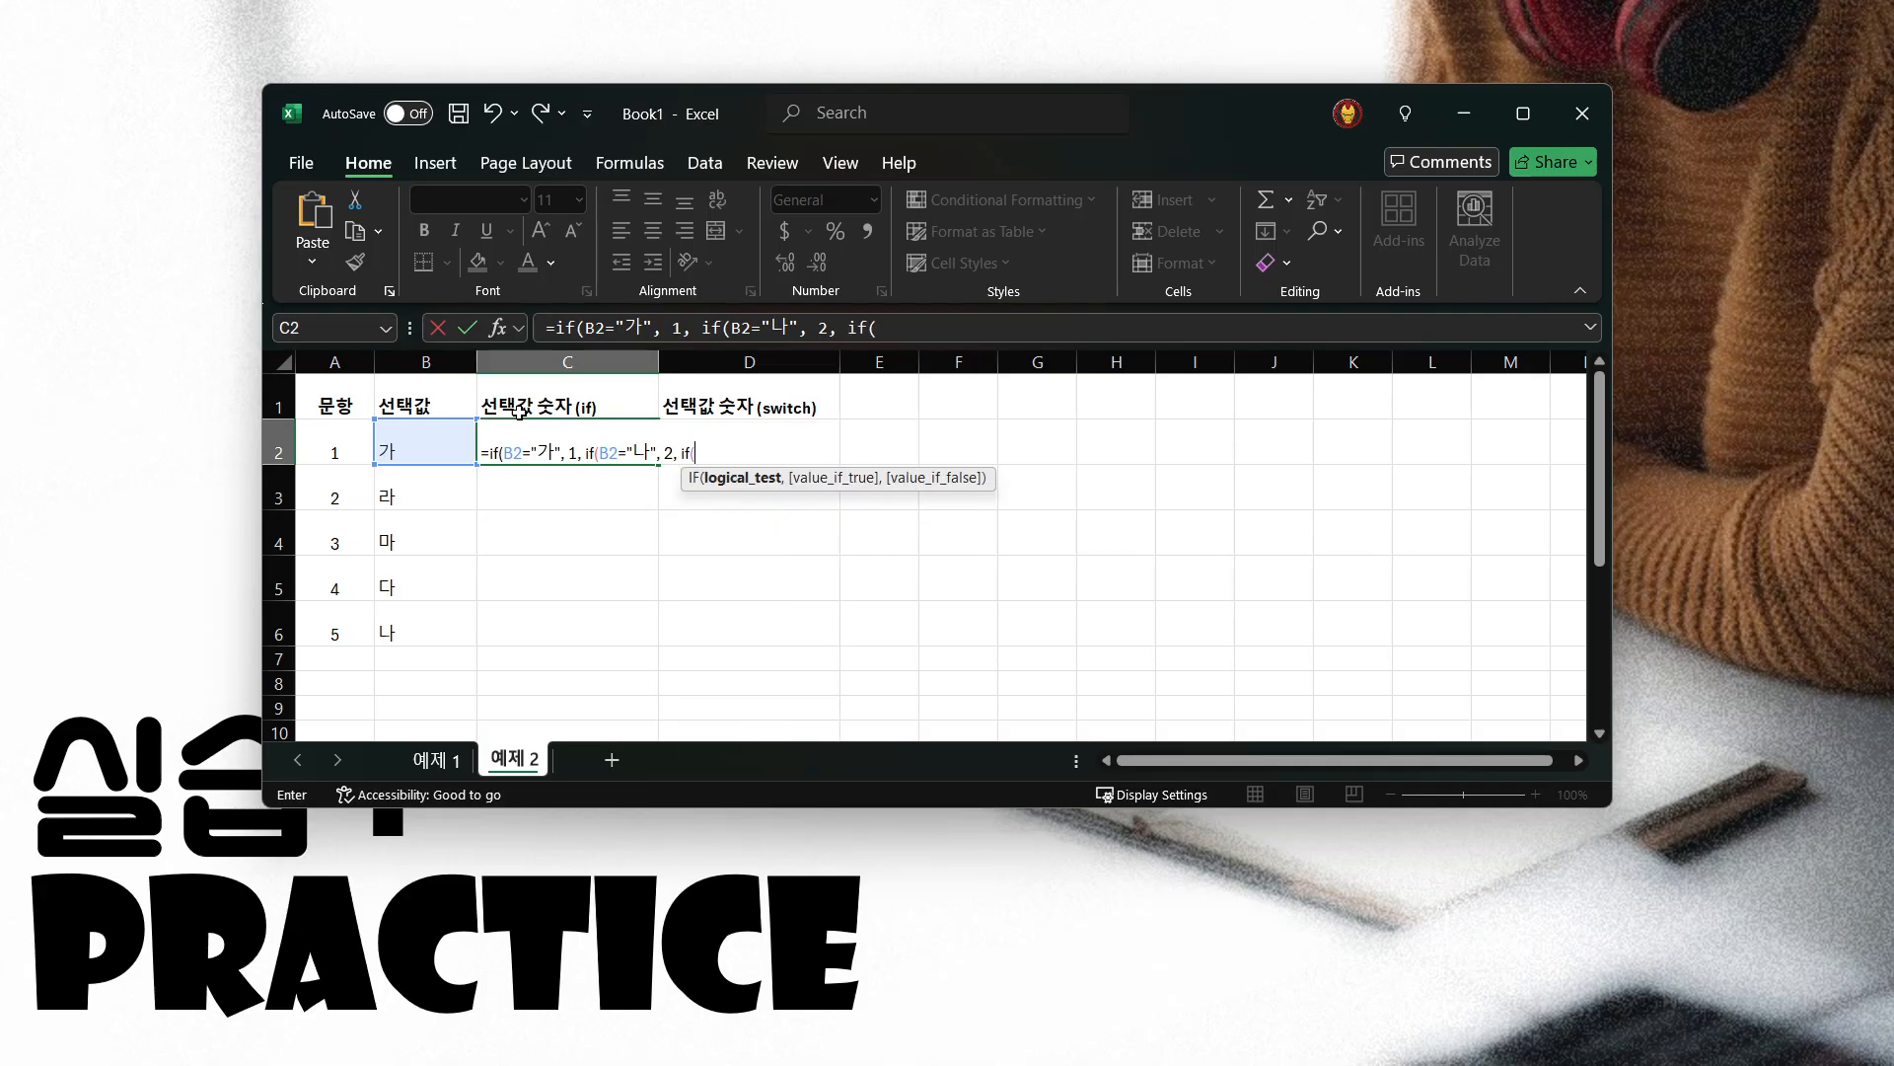
click(426, 441)
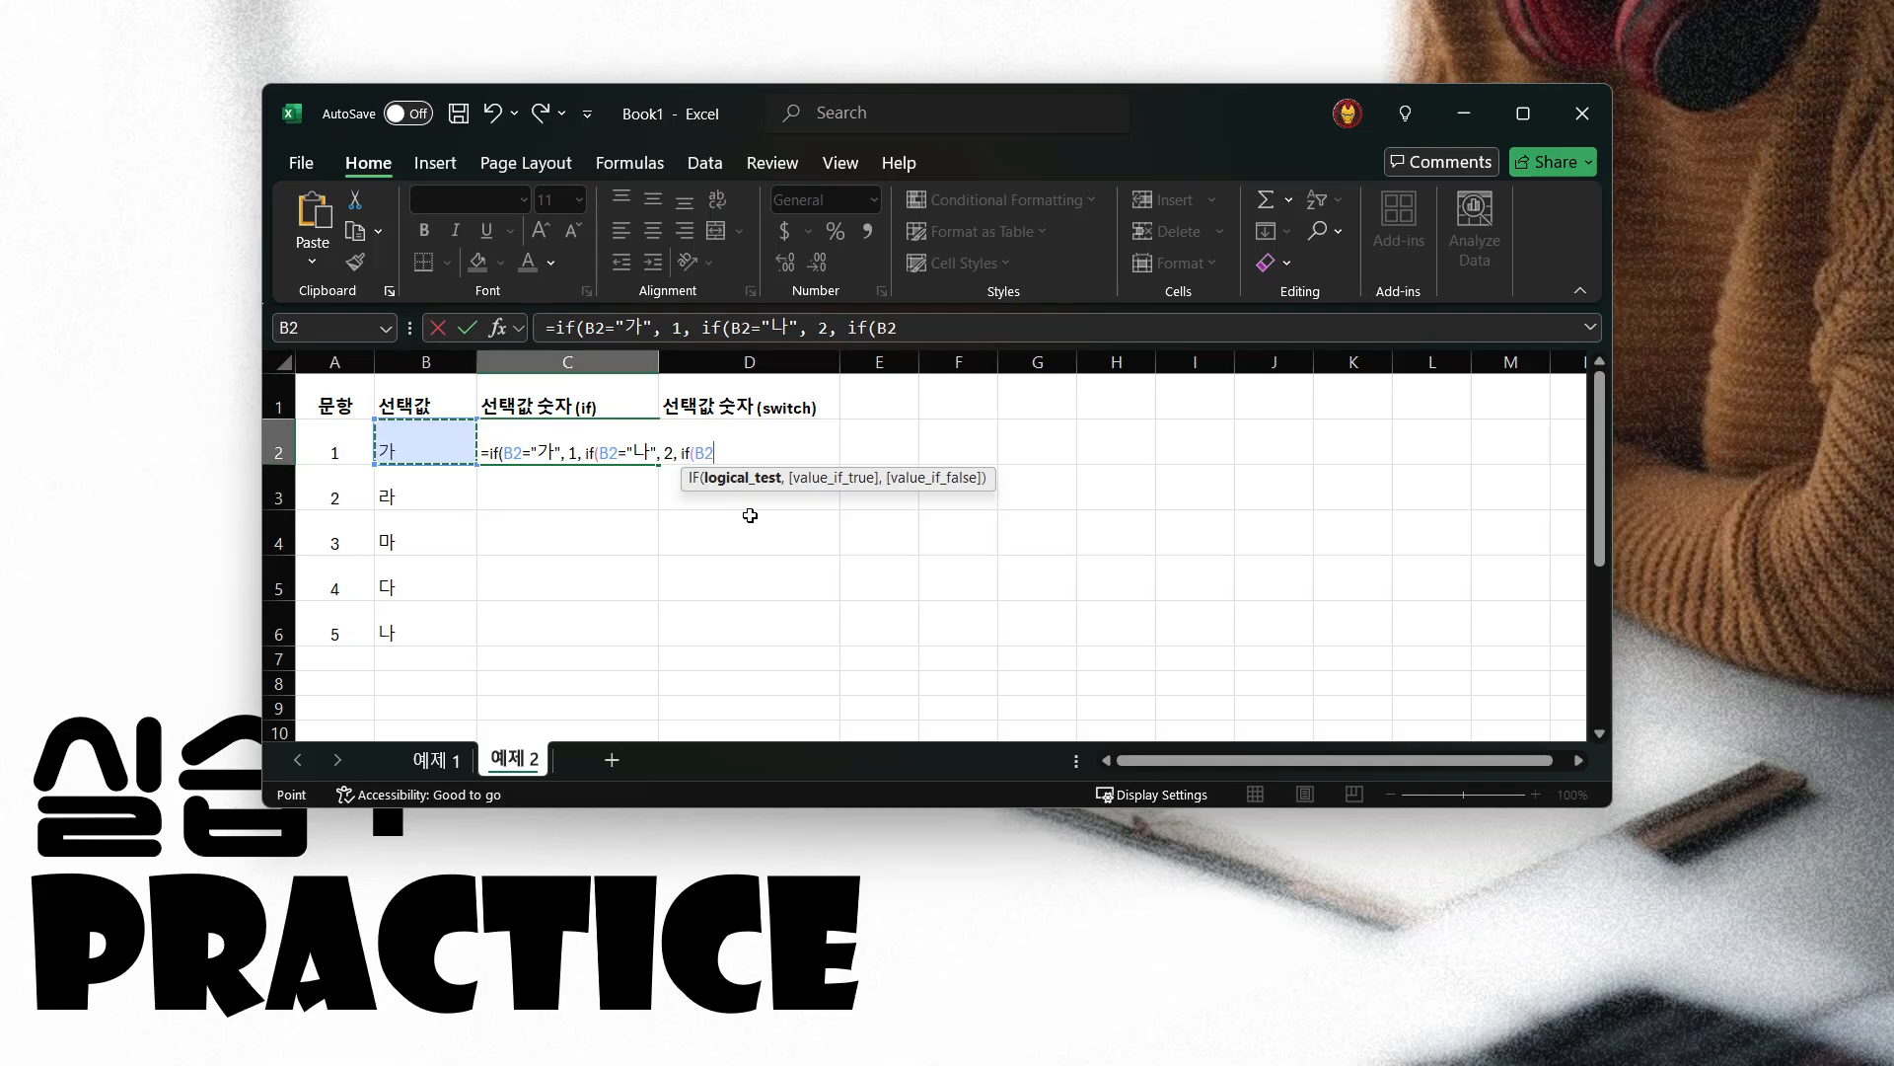
text(="다", 3)
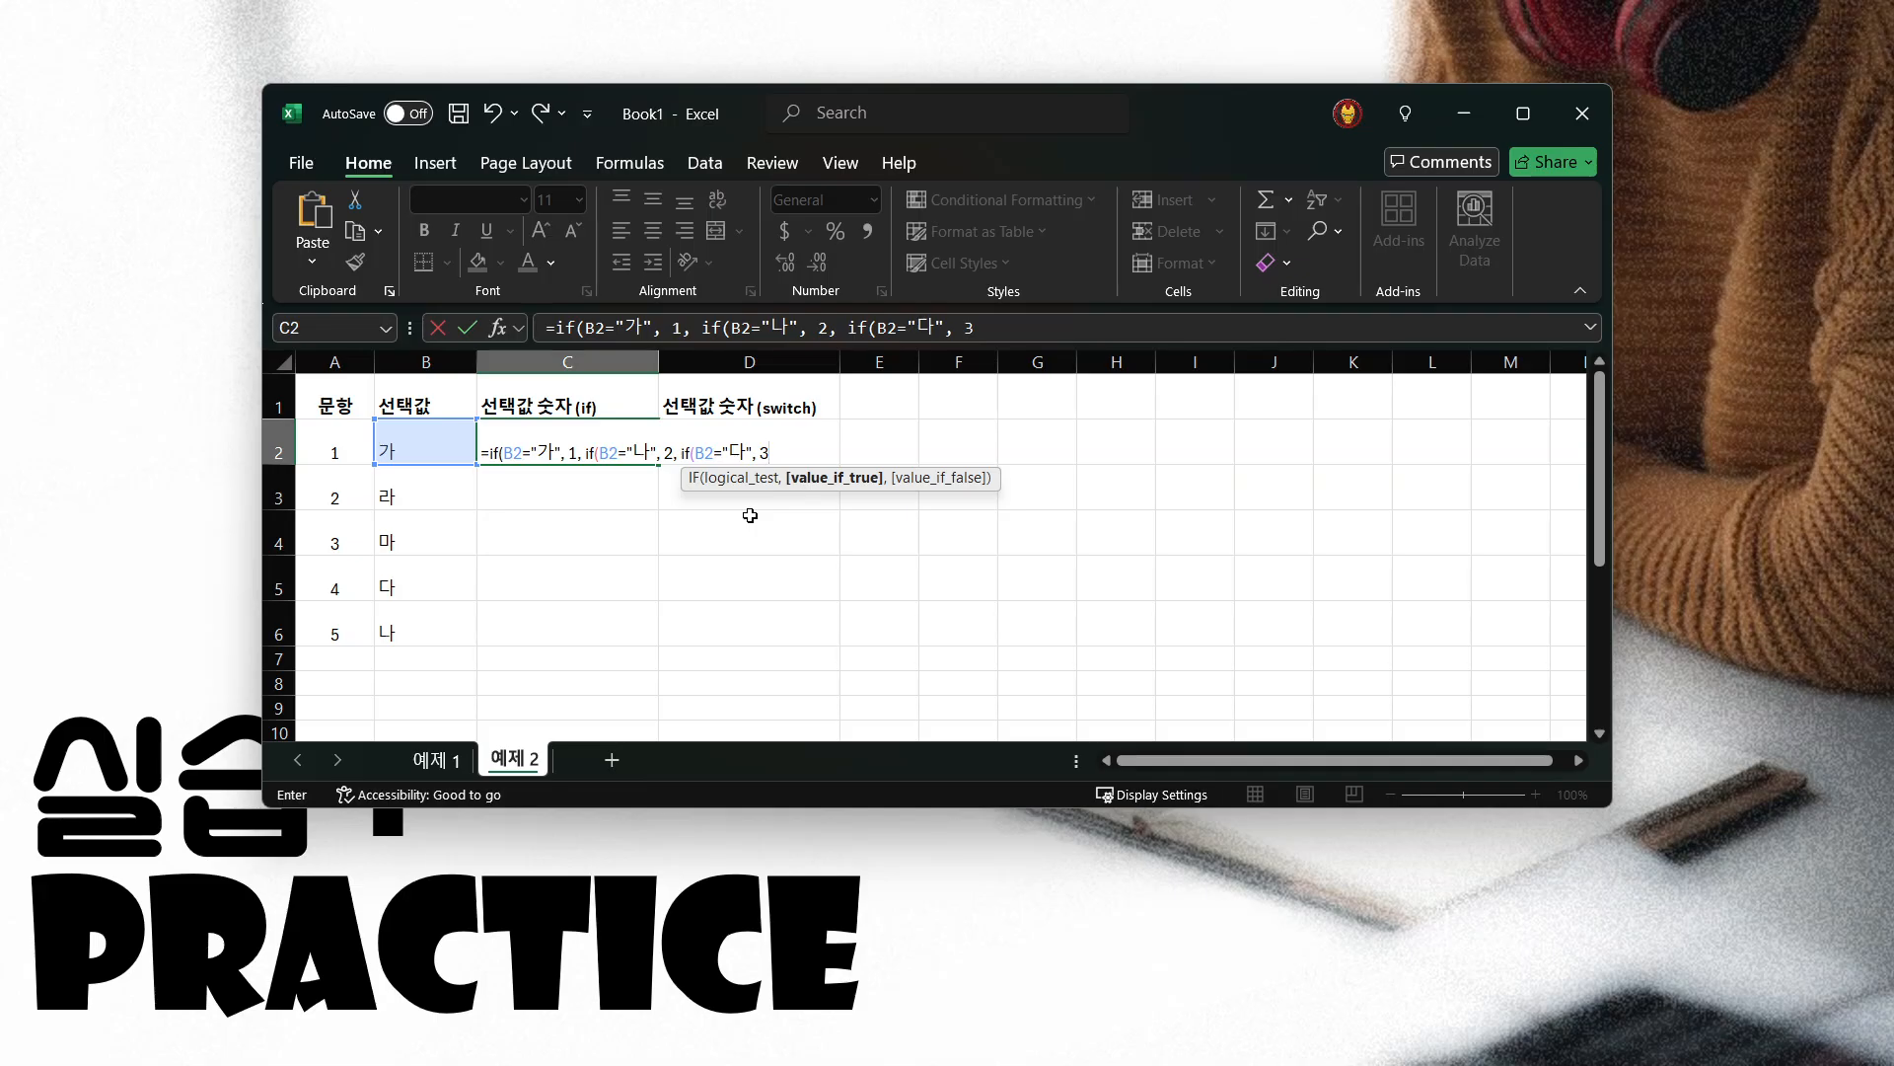
text(,)
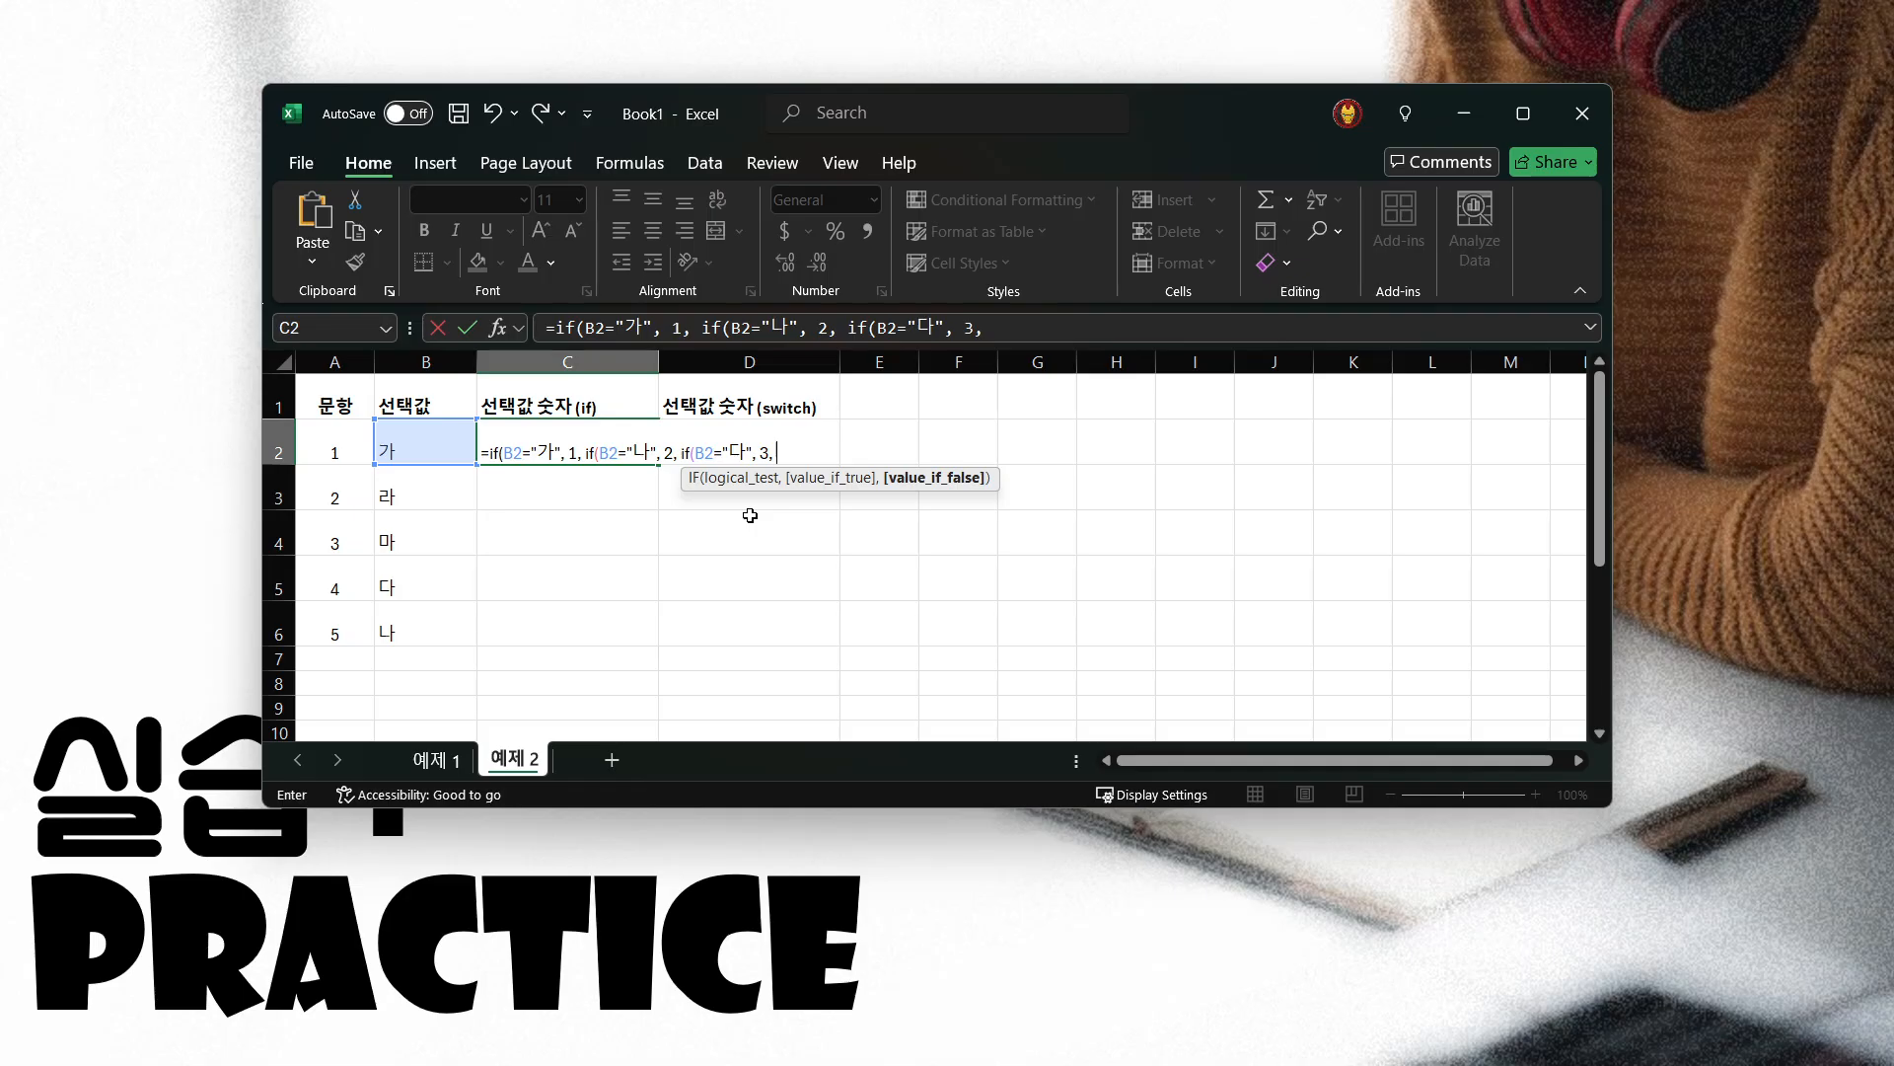
Nest a fourth IF in the C2 formula, returning 4 when B2="라" and 5 otherwise
text(if()
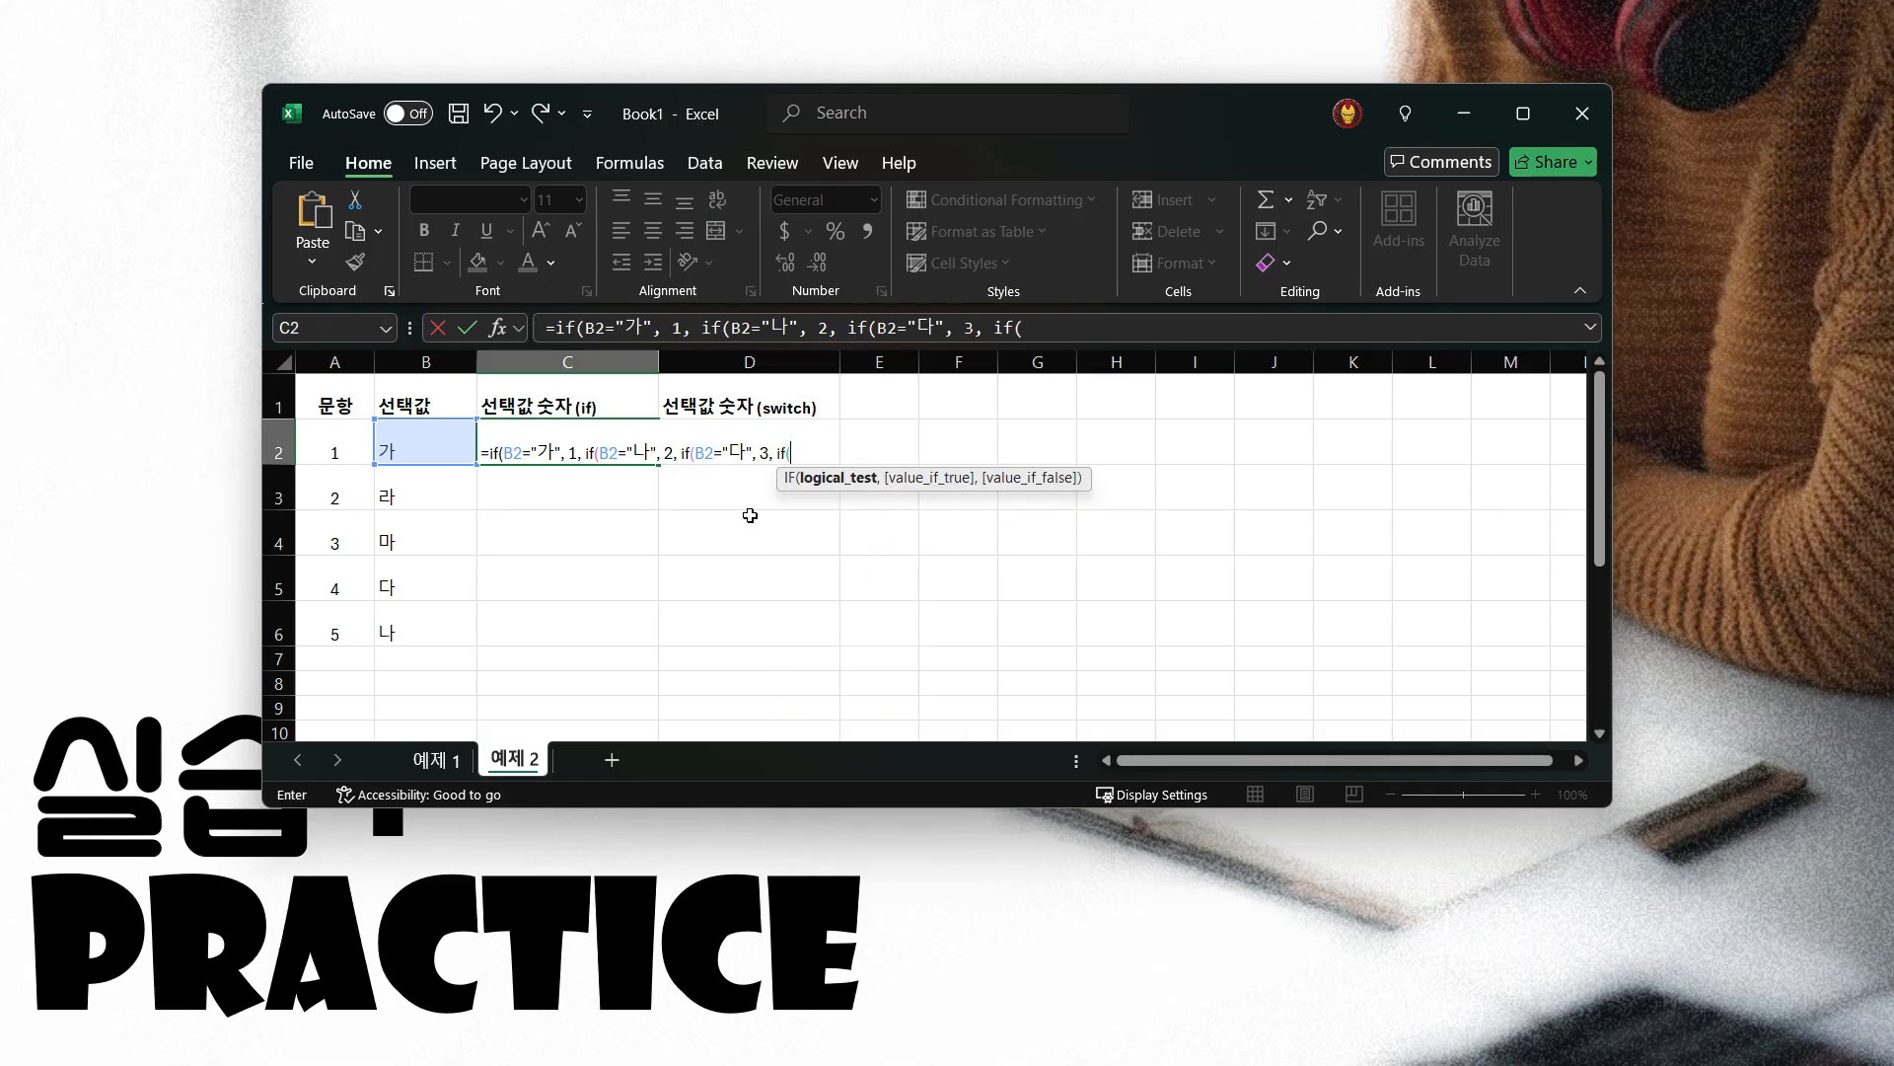
click(429, 434)
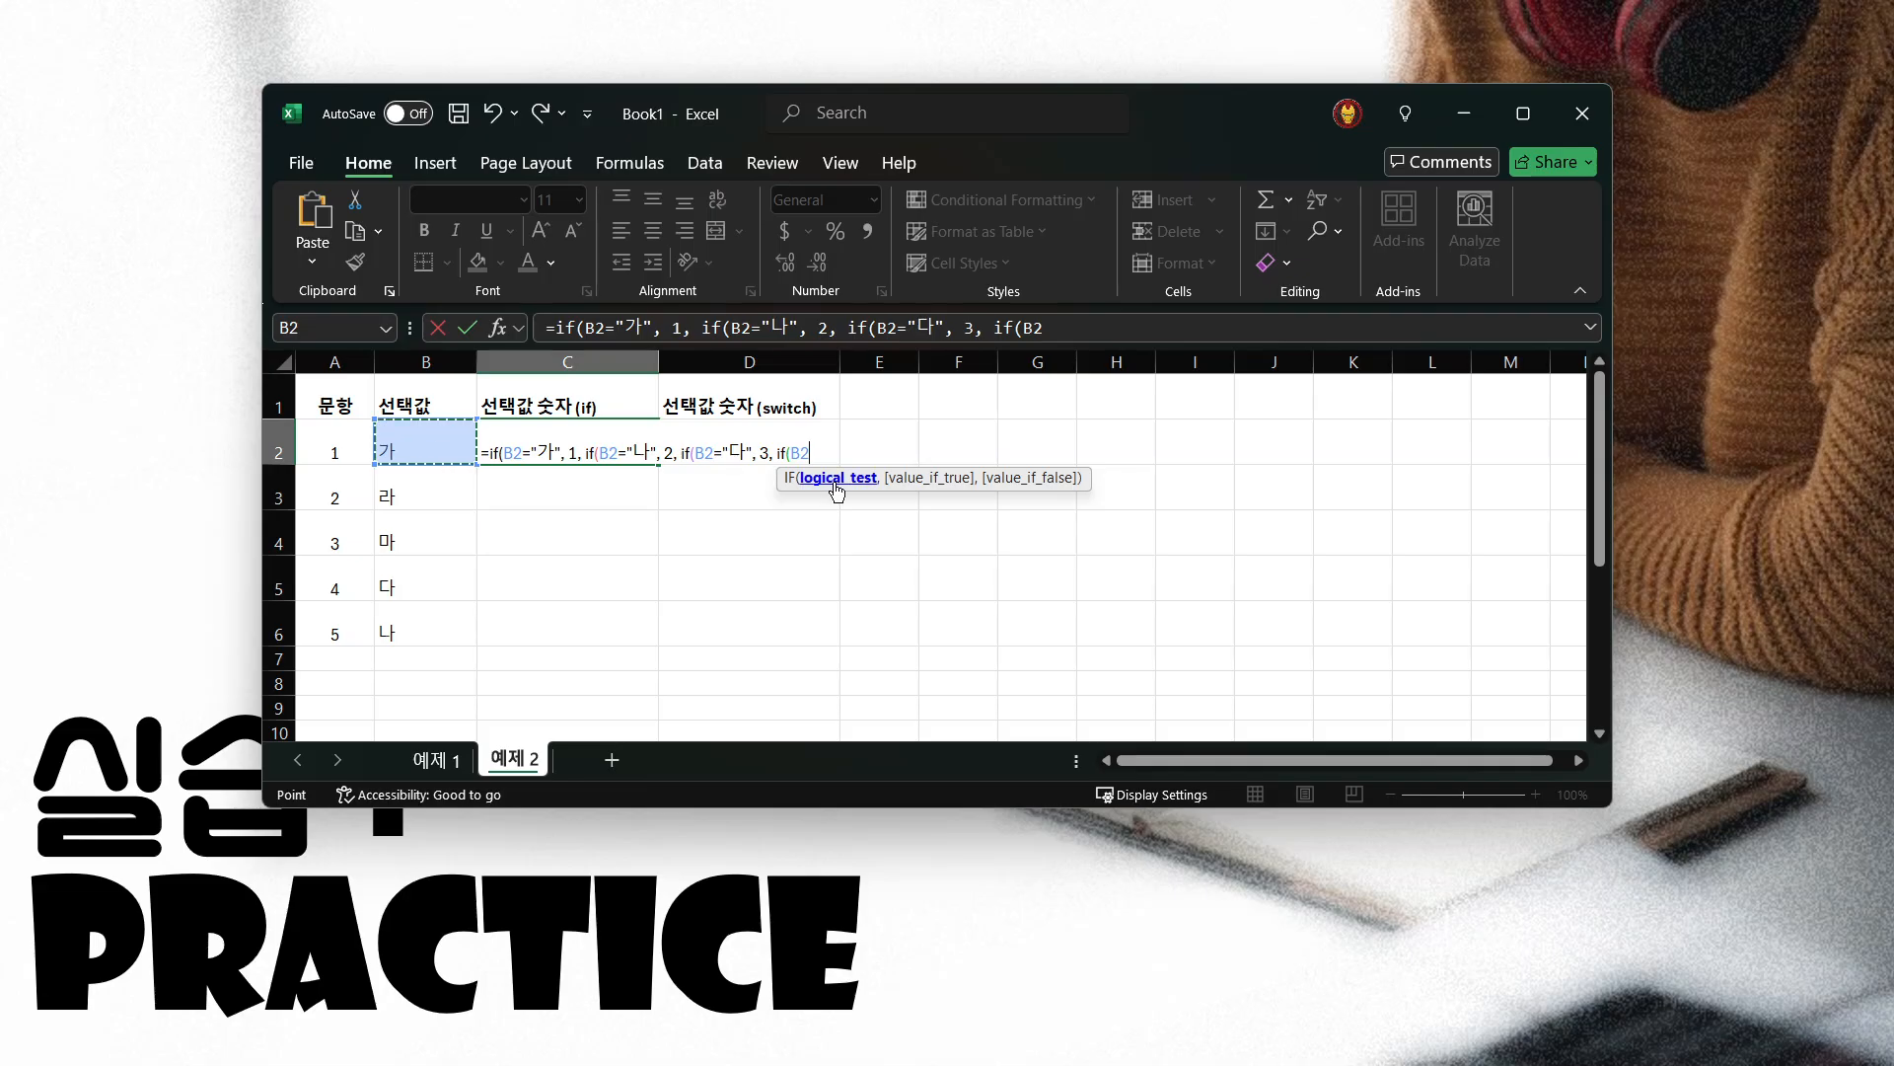
text(="리)
key(BackSpace)
text(라",)
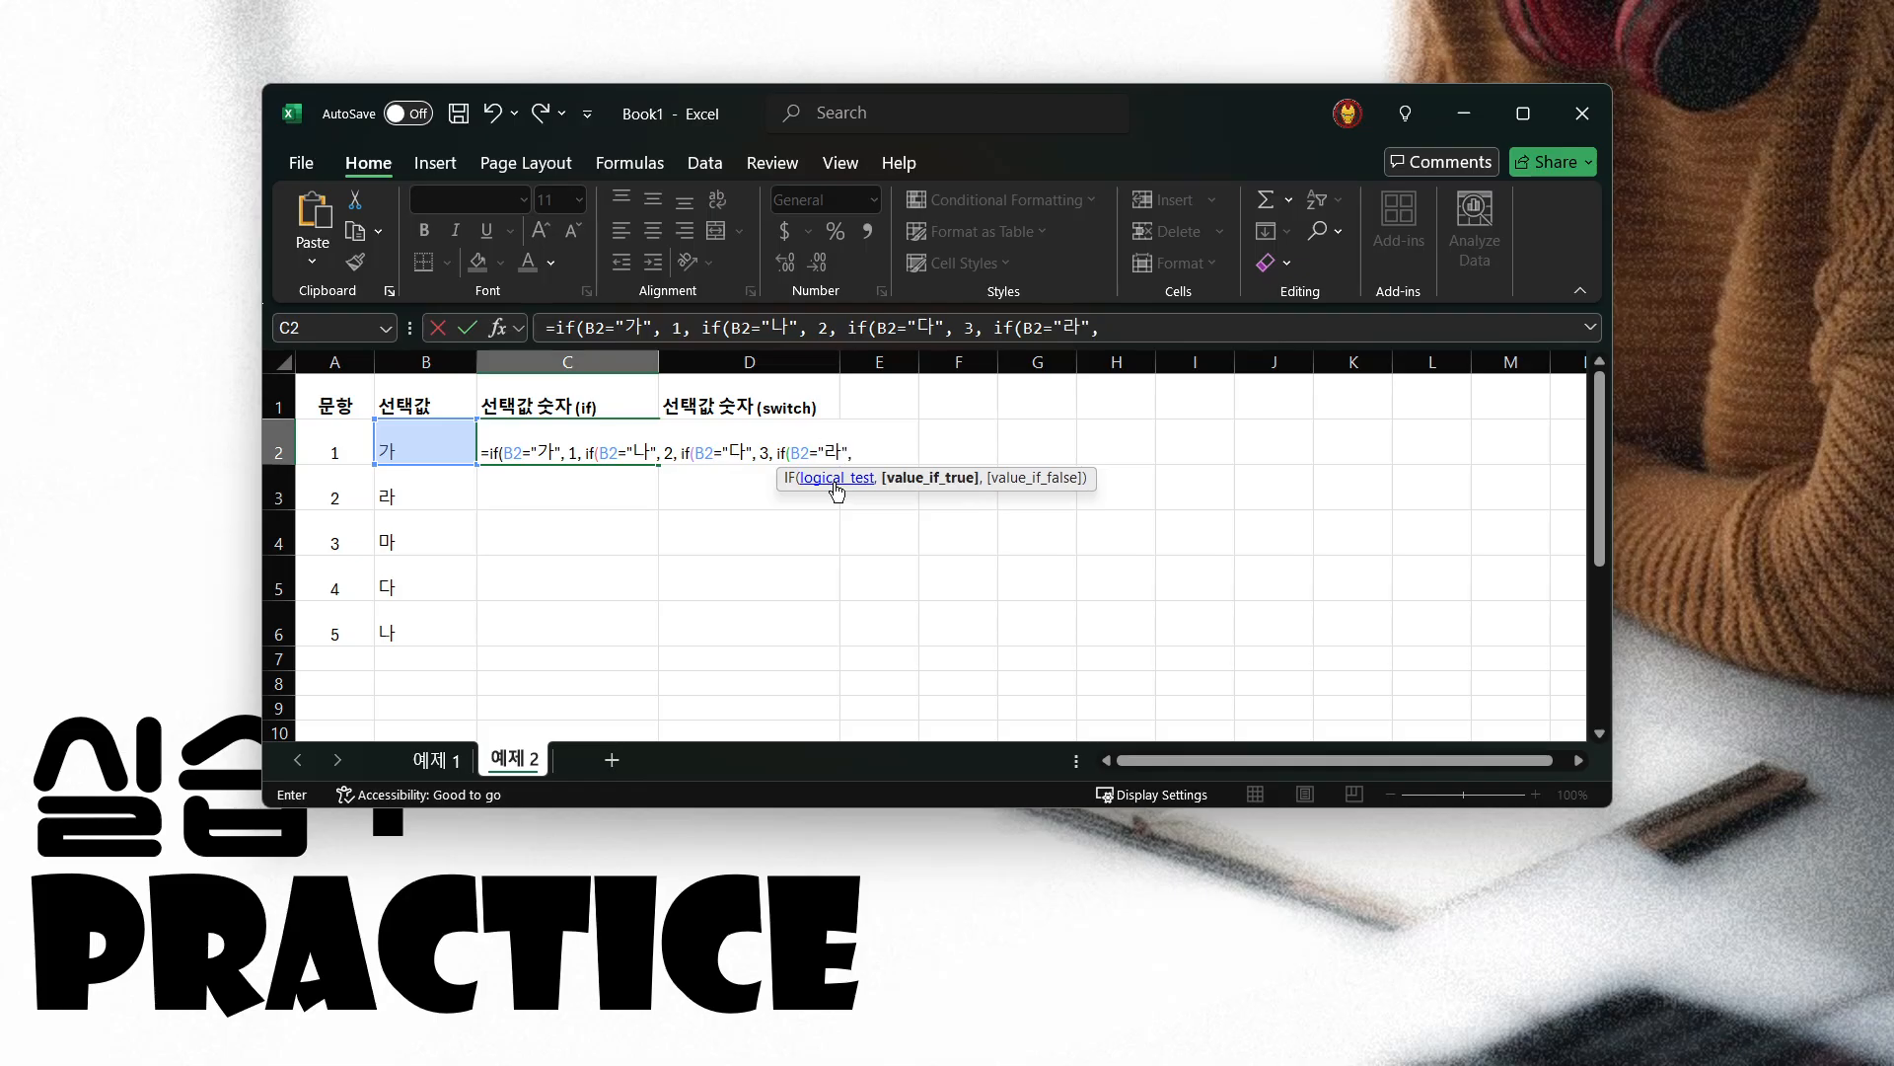
text( 4,)
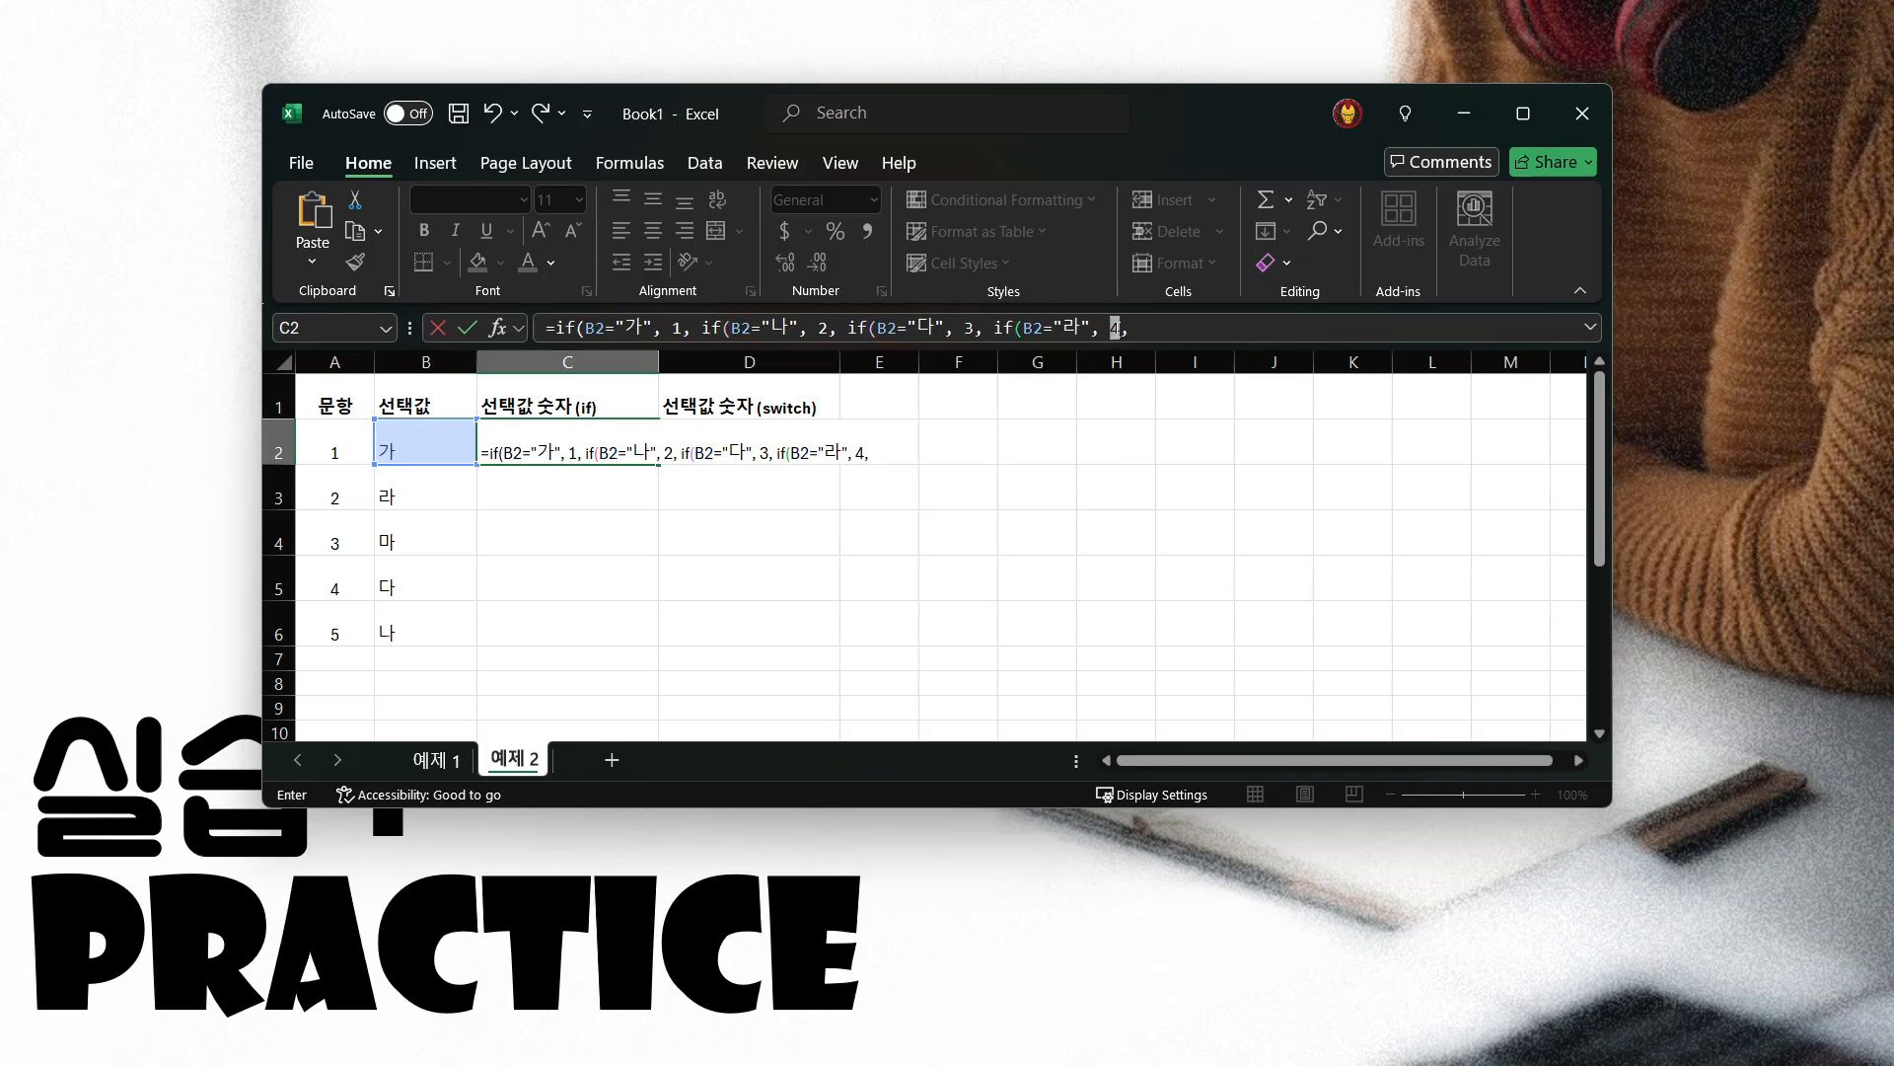
click(1125, 327)
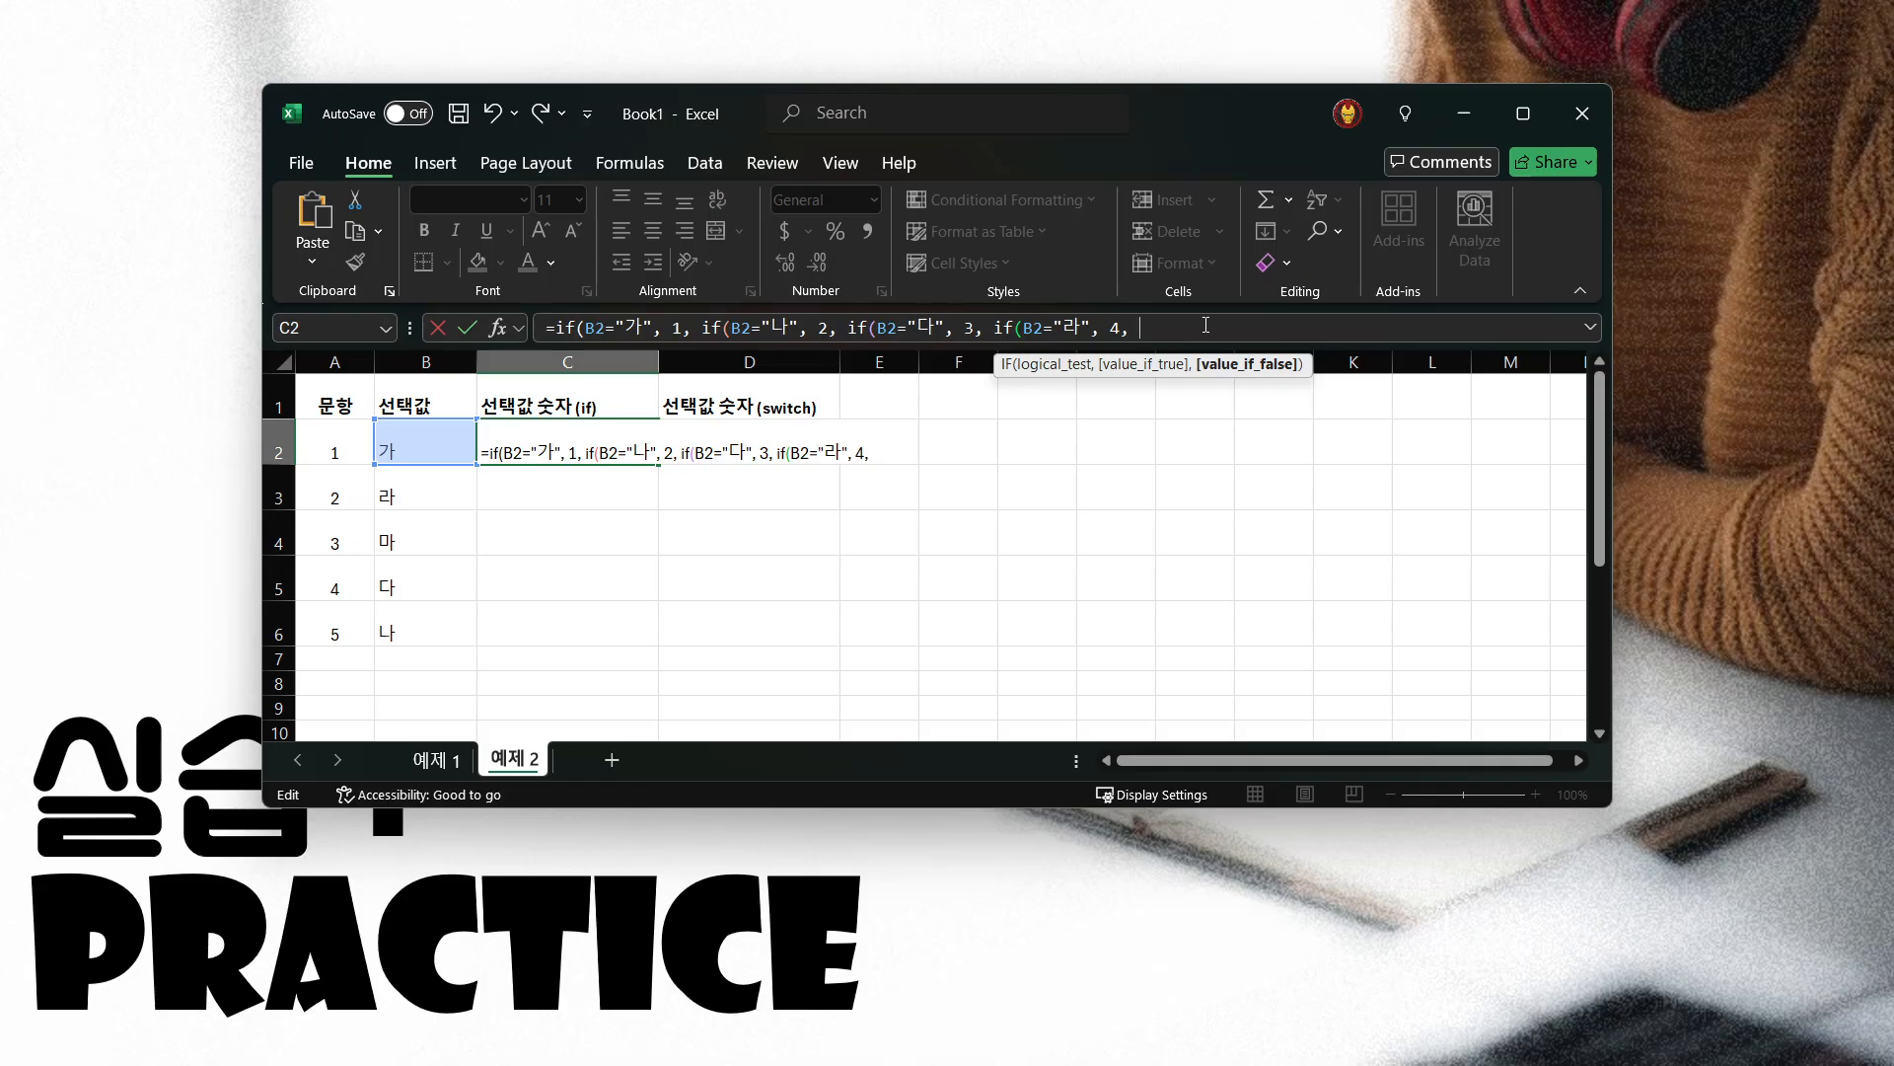
text(5))
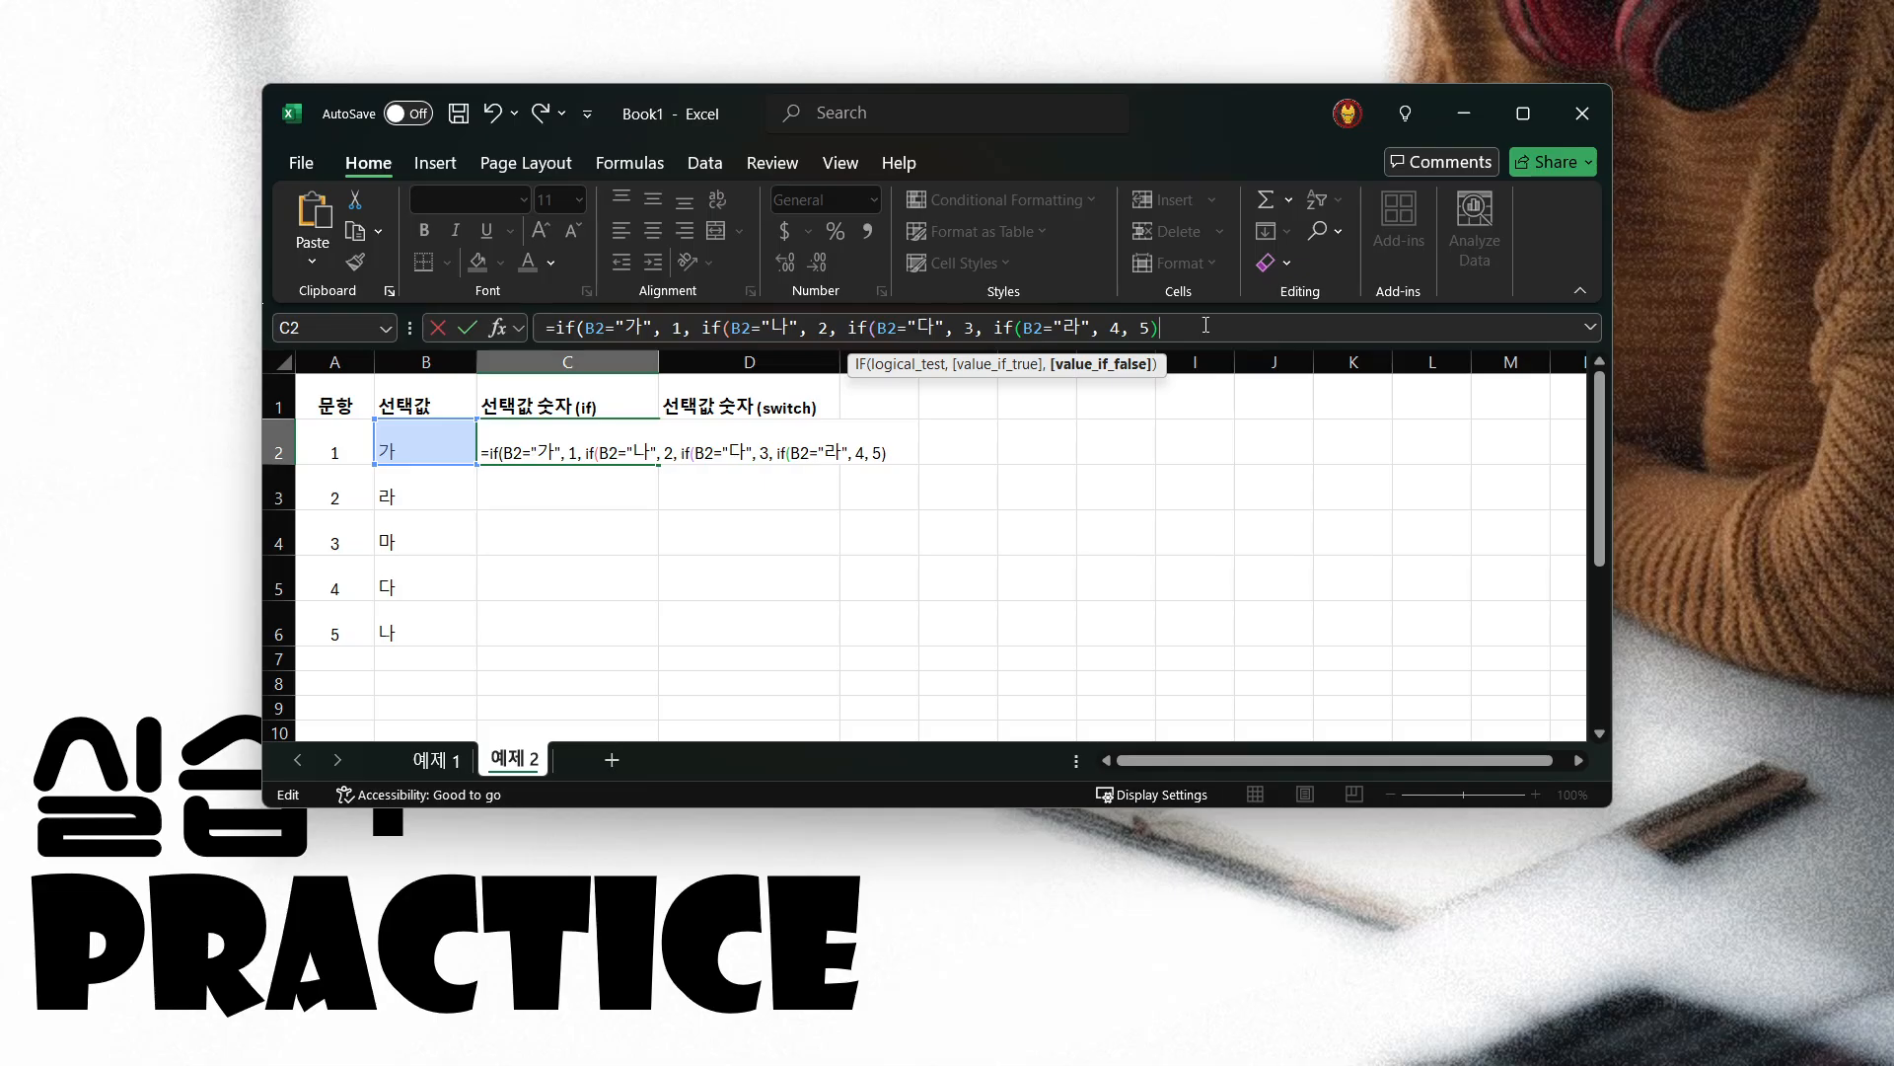
key(BackSpace)
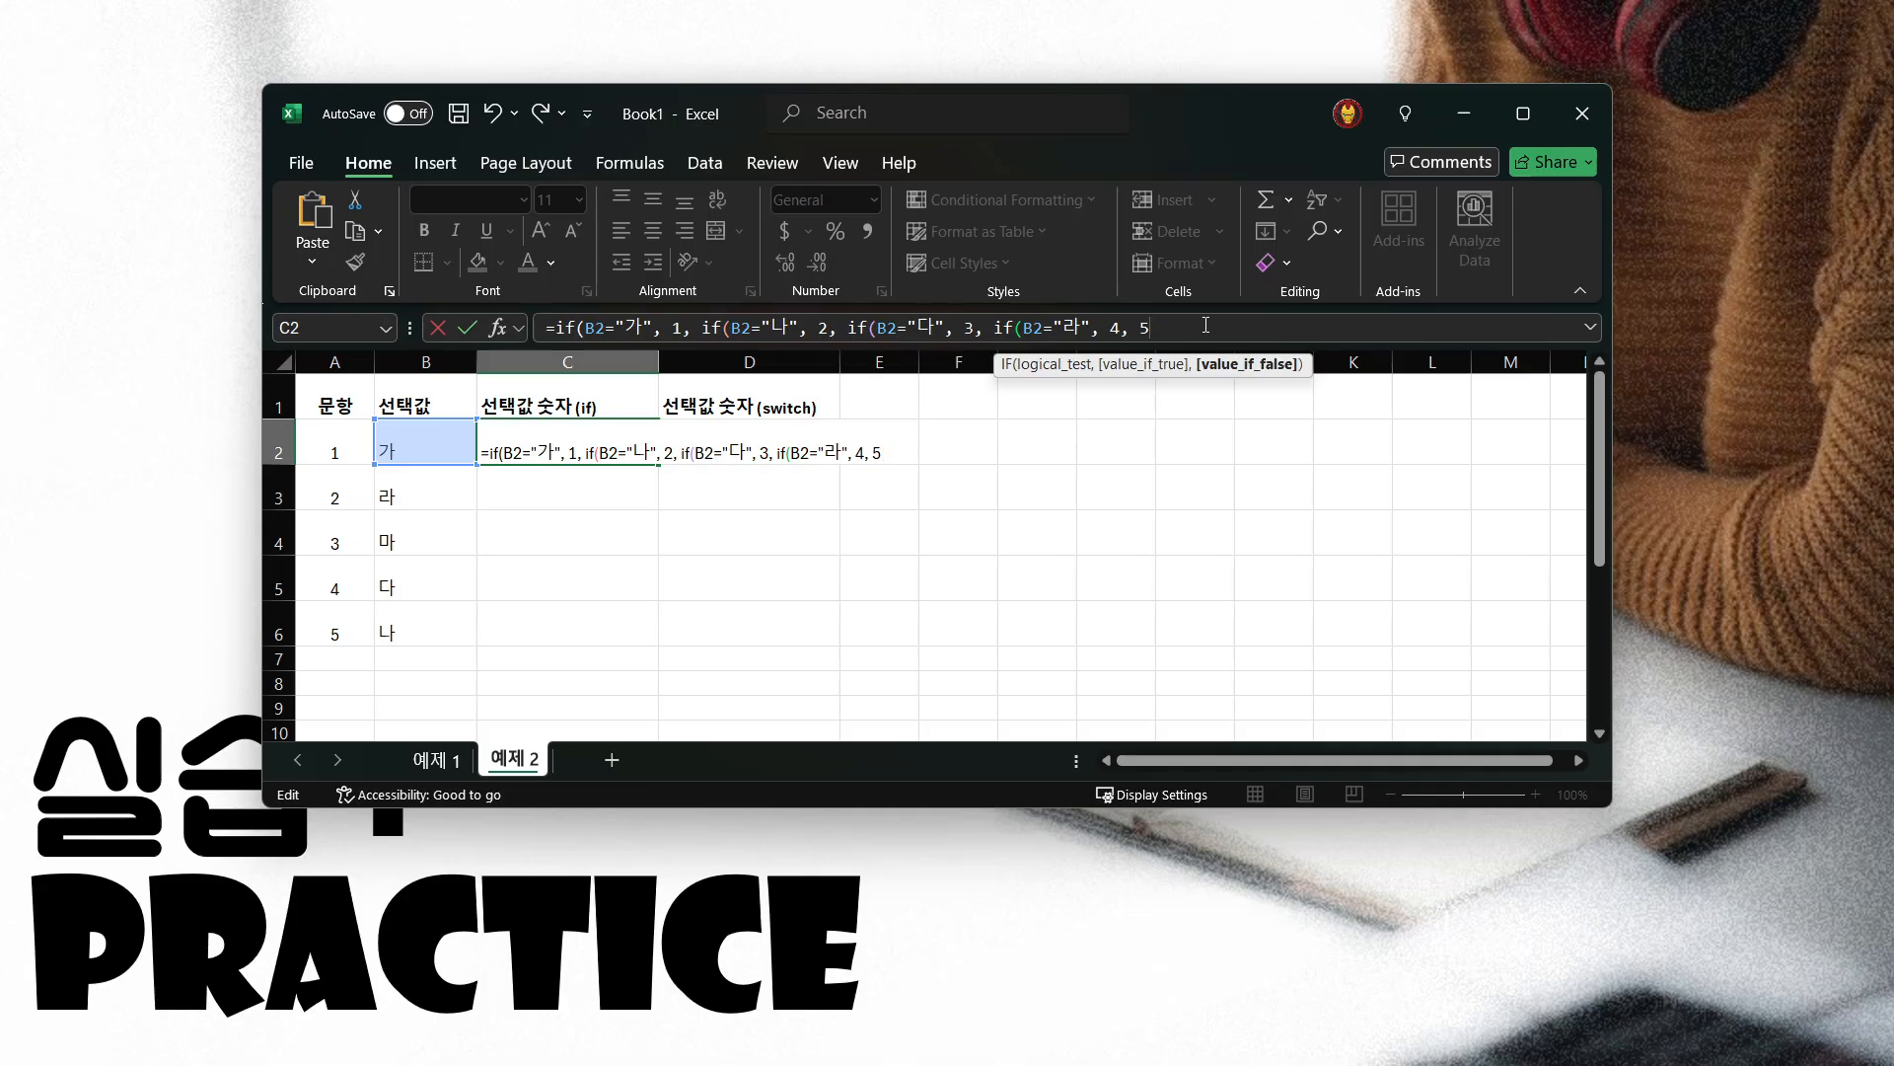
Check the opening parenthesis of each IF in C2 and close the nested formula with four closing parentheses
click(590, 330)
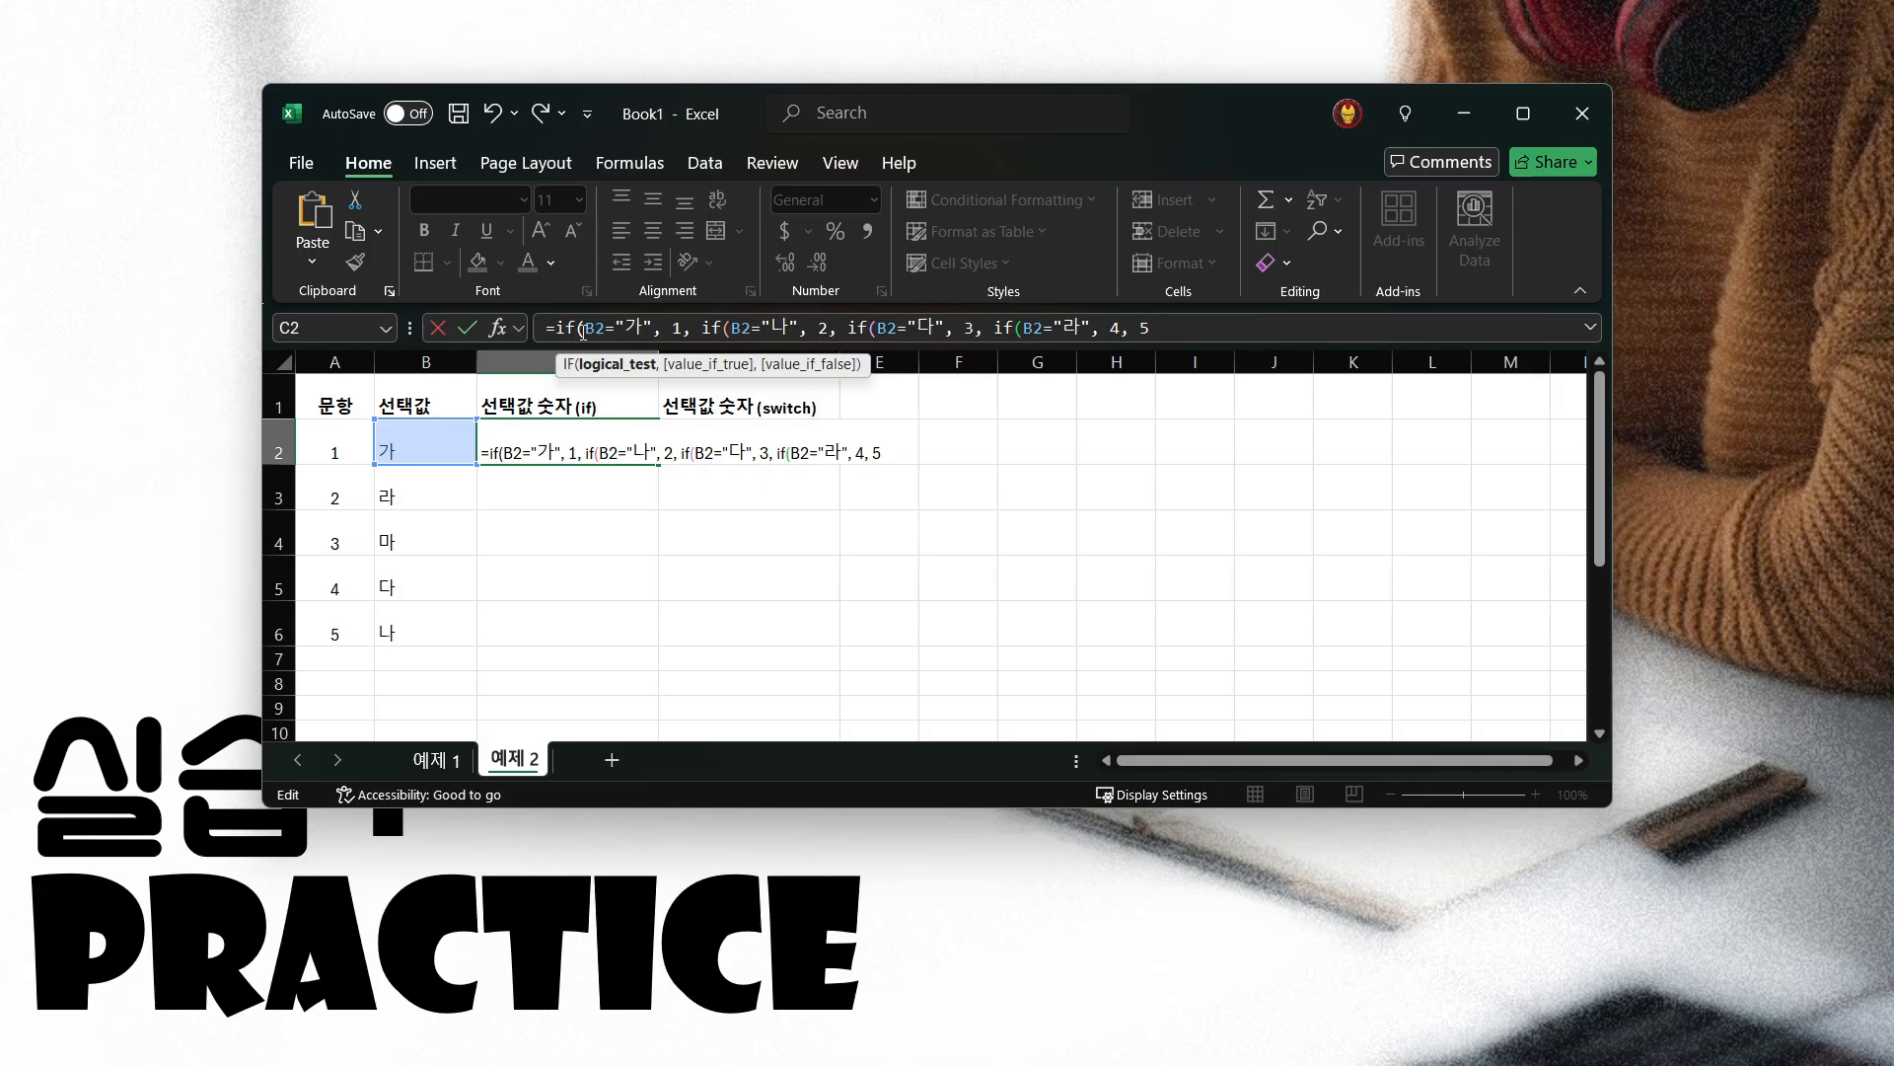
click(580, 327)
click(725, 328)
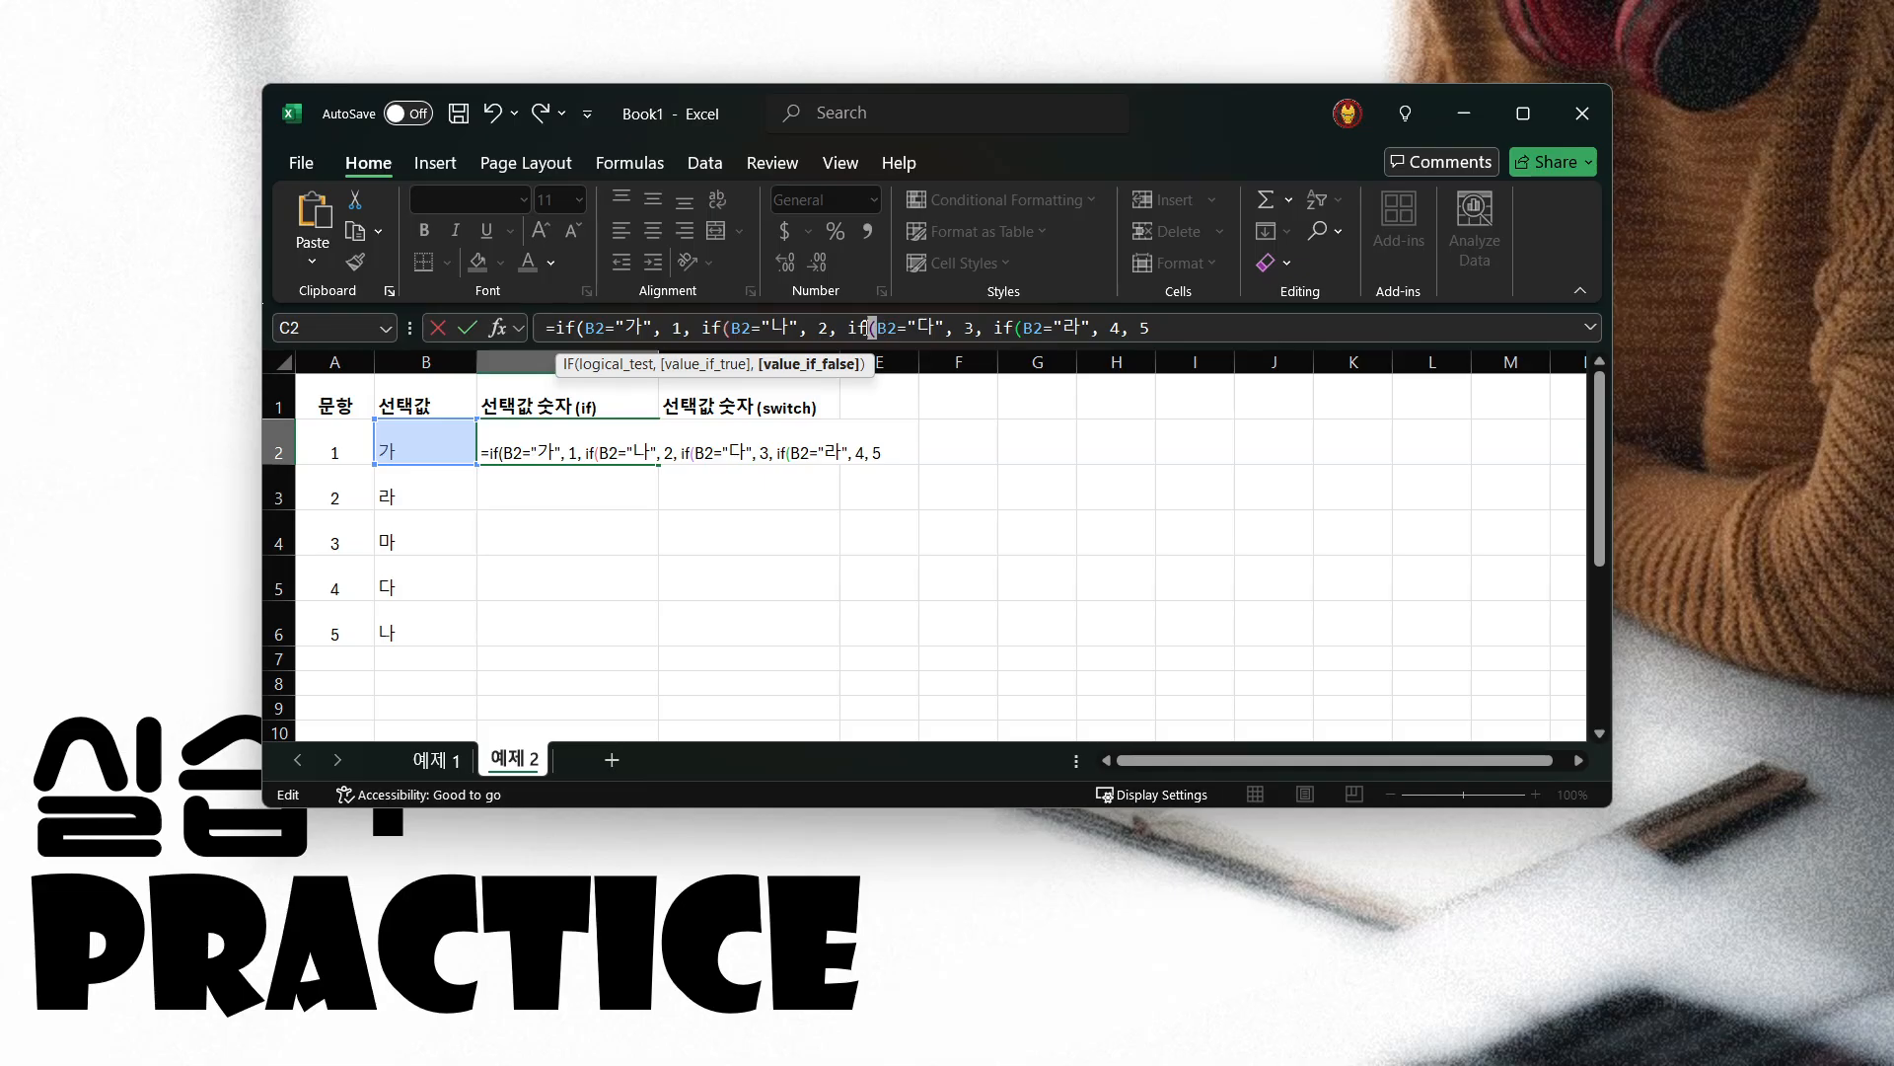
click(870, 328)
click(1018, 328)
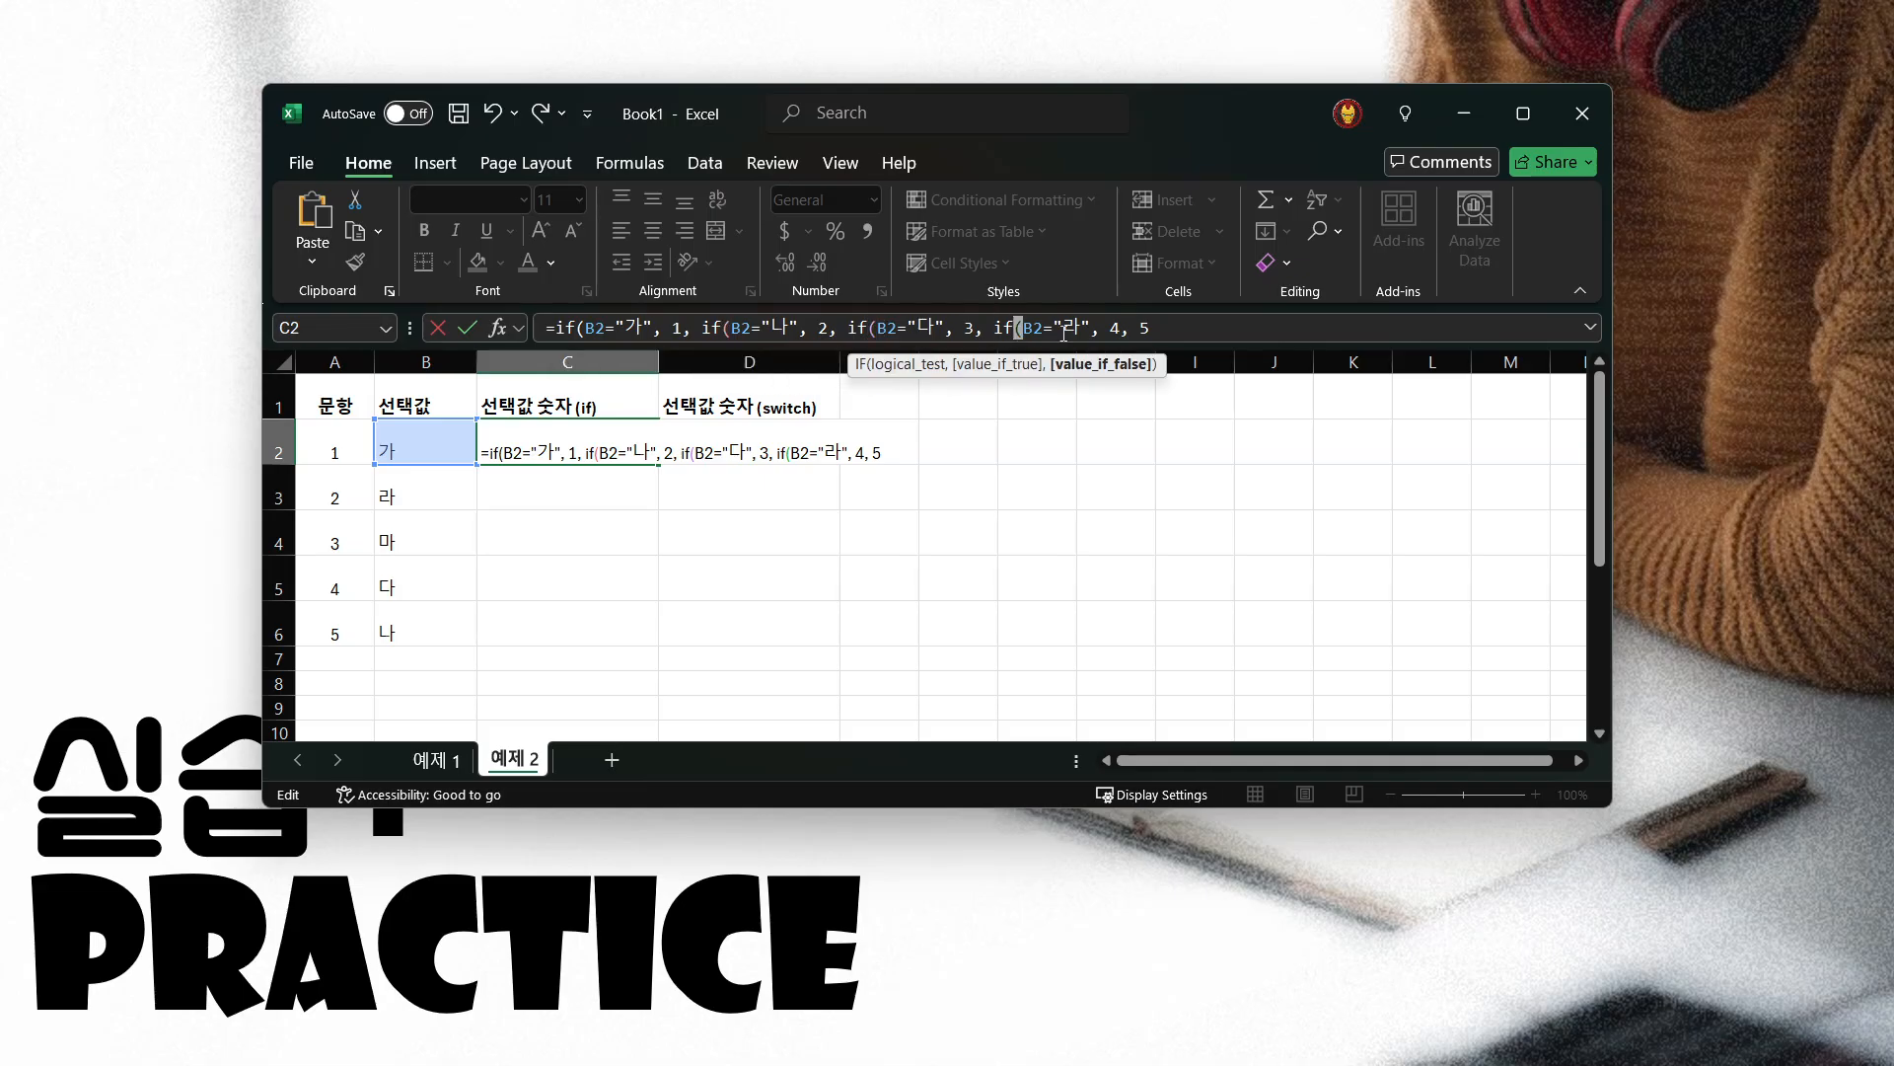
click(1179, 332)
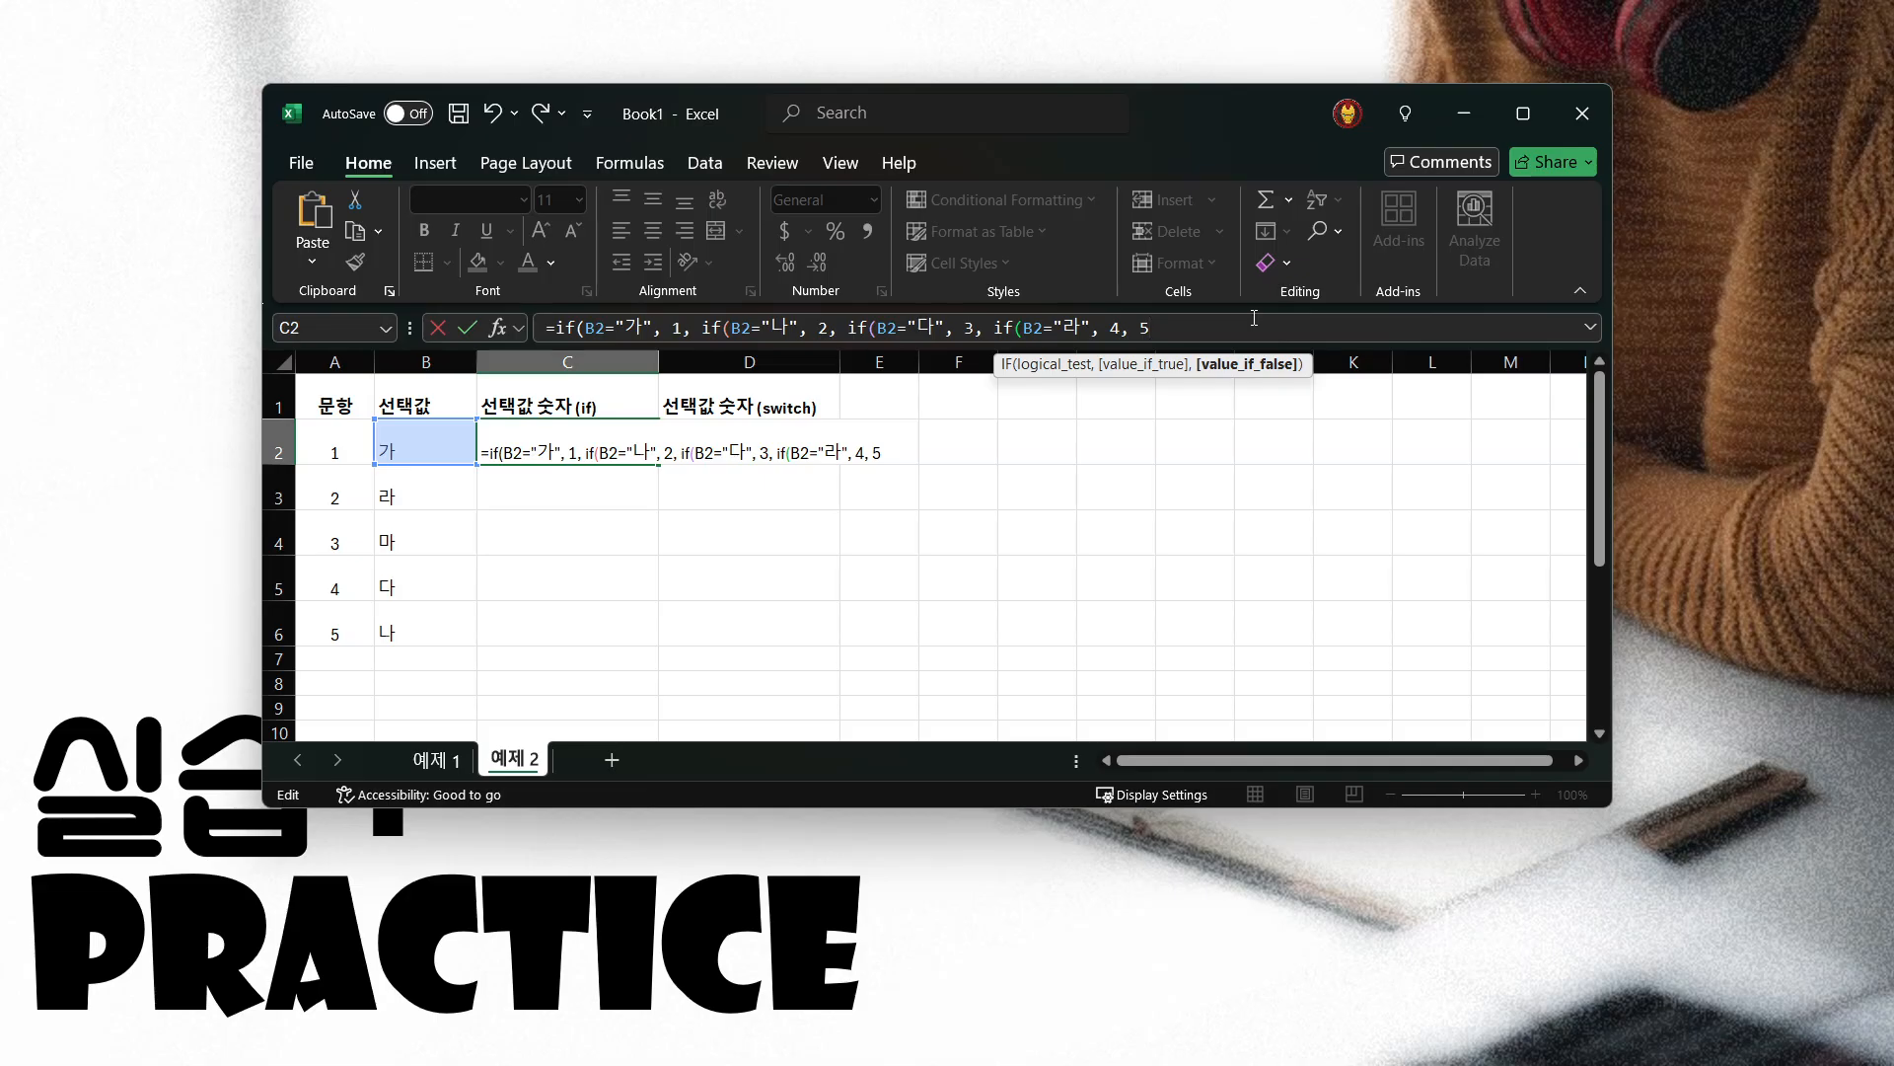
text()))))
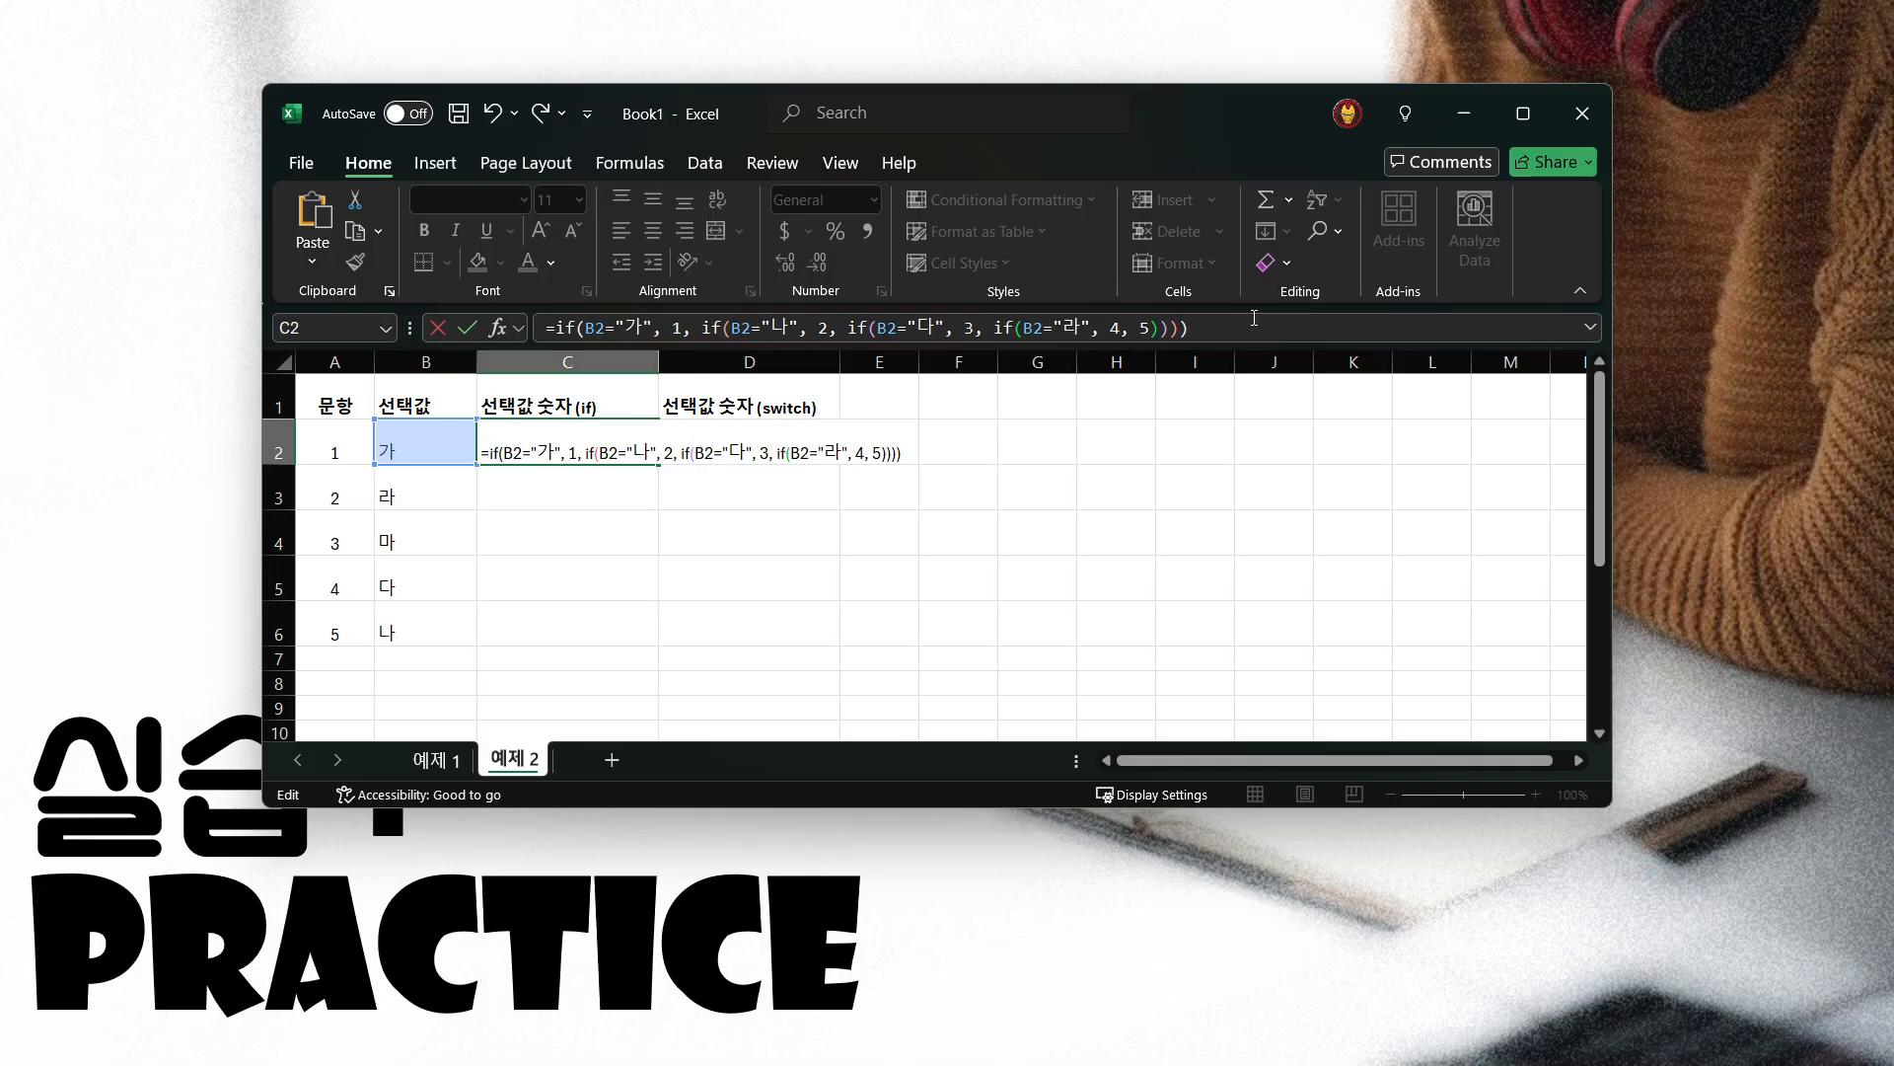
Try entering the C2 formula with only three closing parentheses, decline the proposed correction and restore the fourth
key(BackSpace)
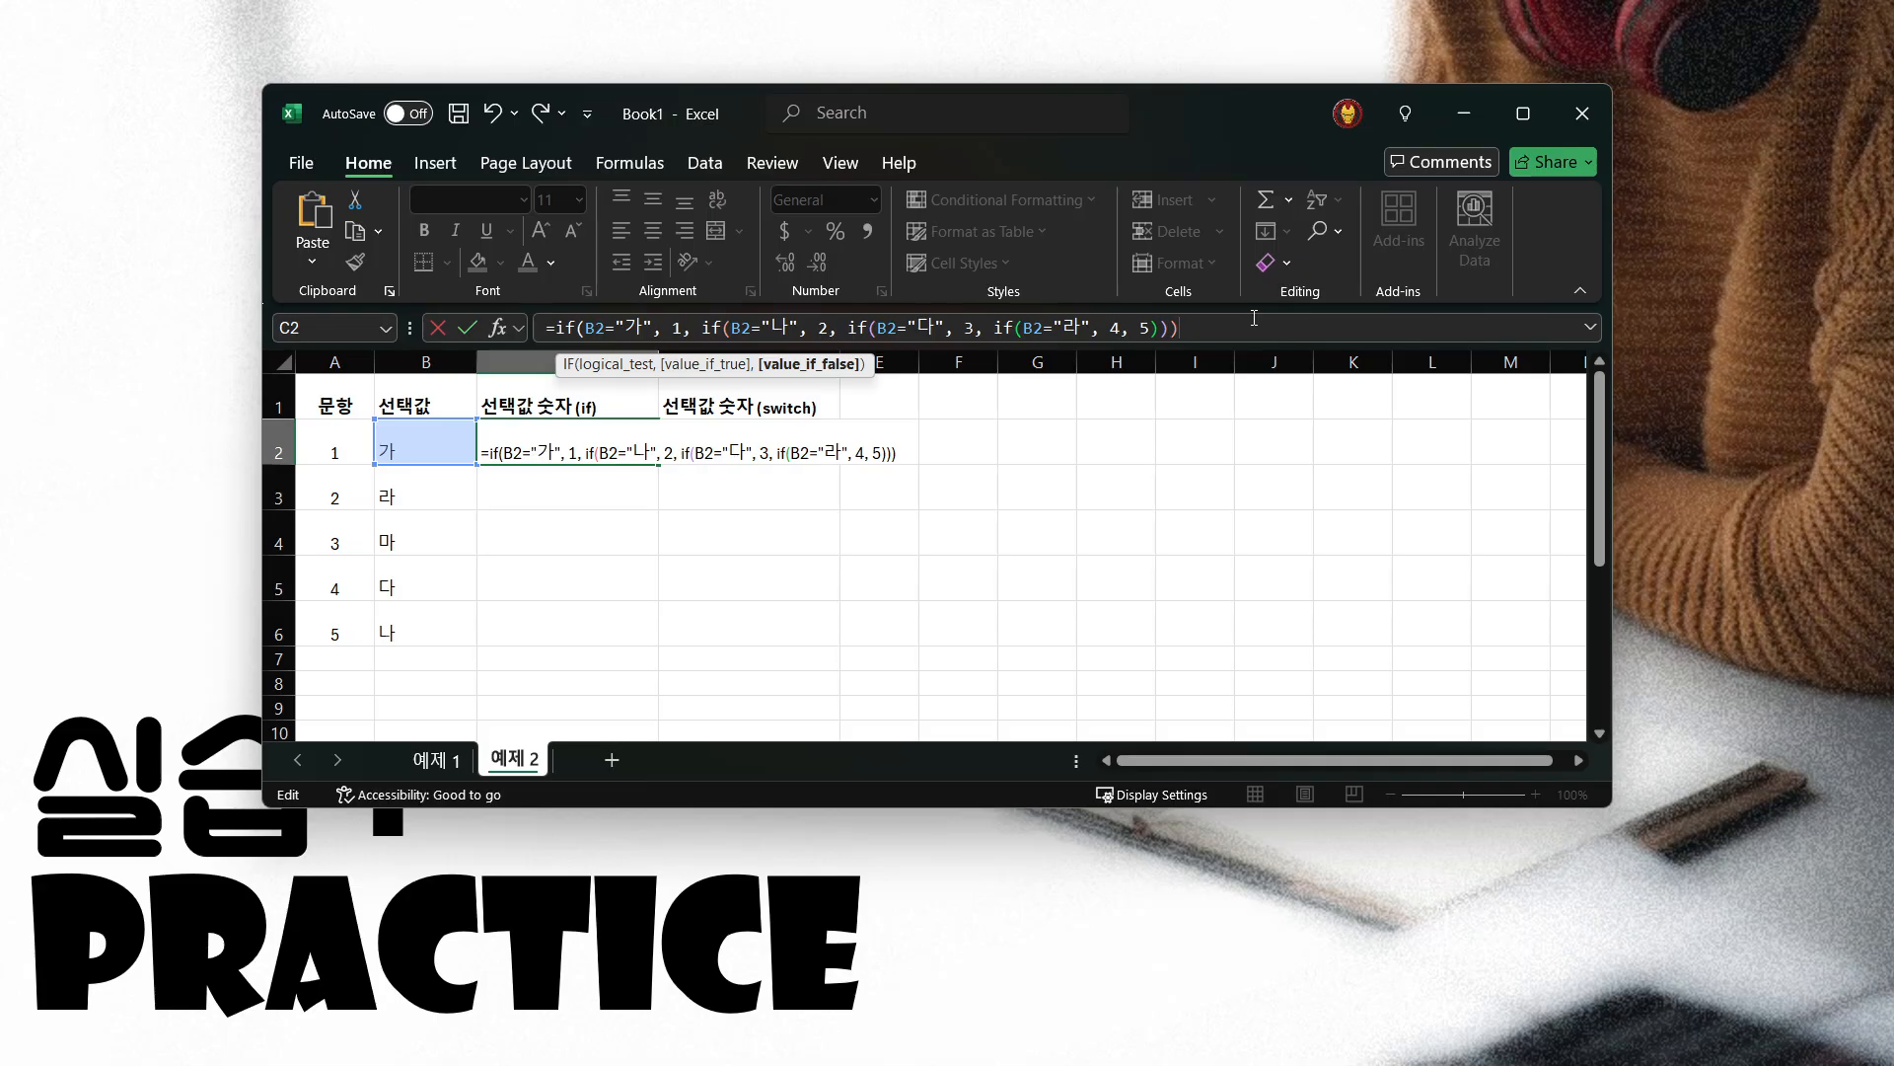
key(Return)
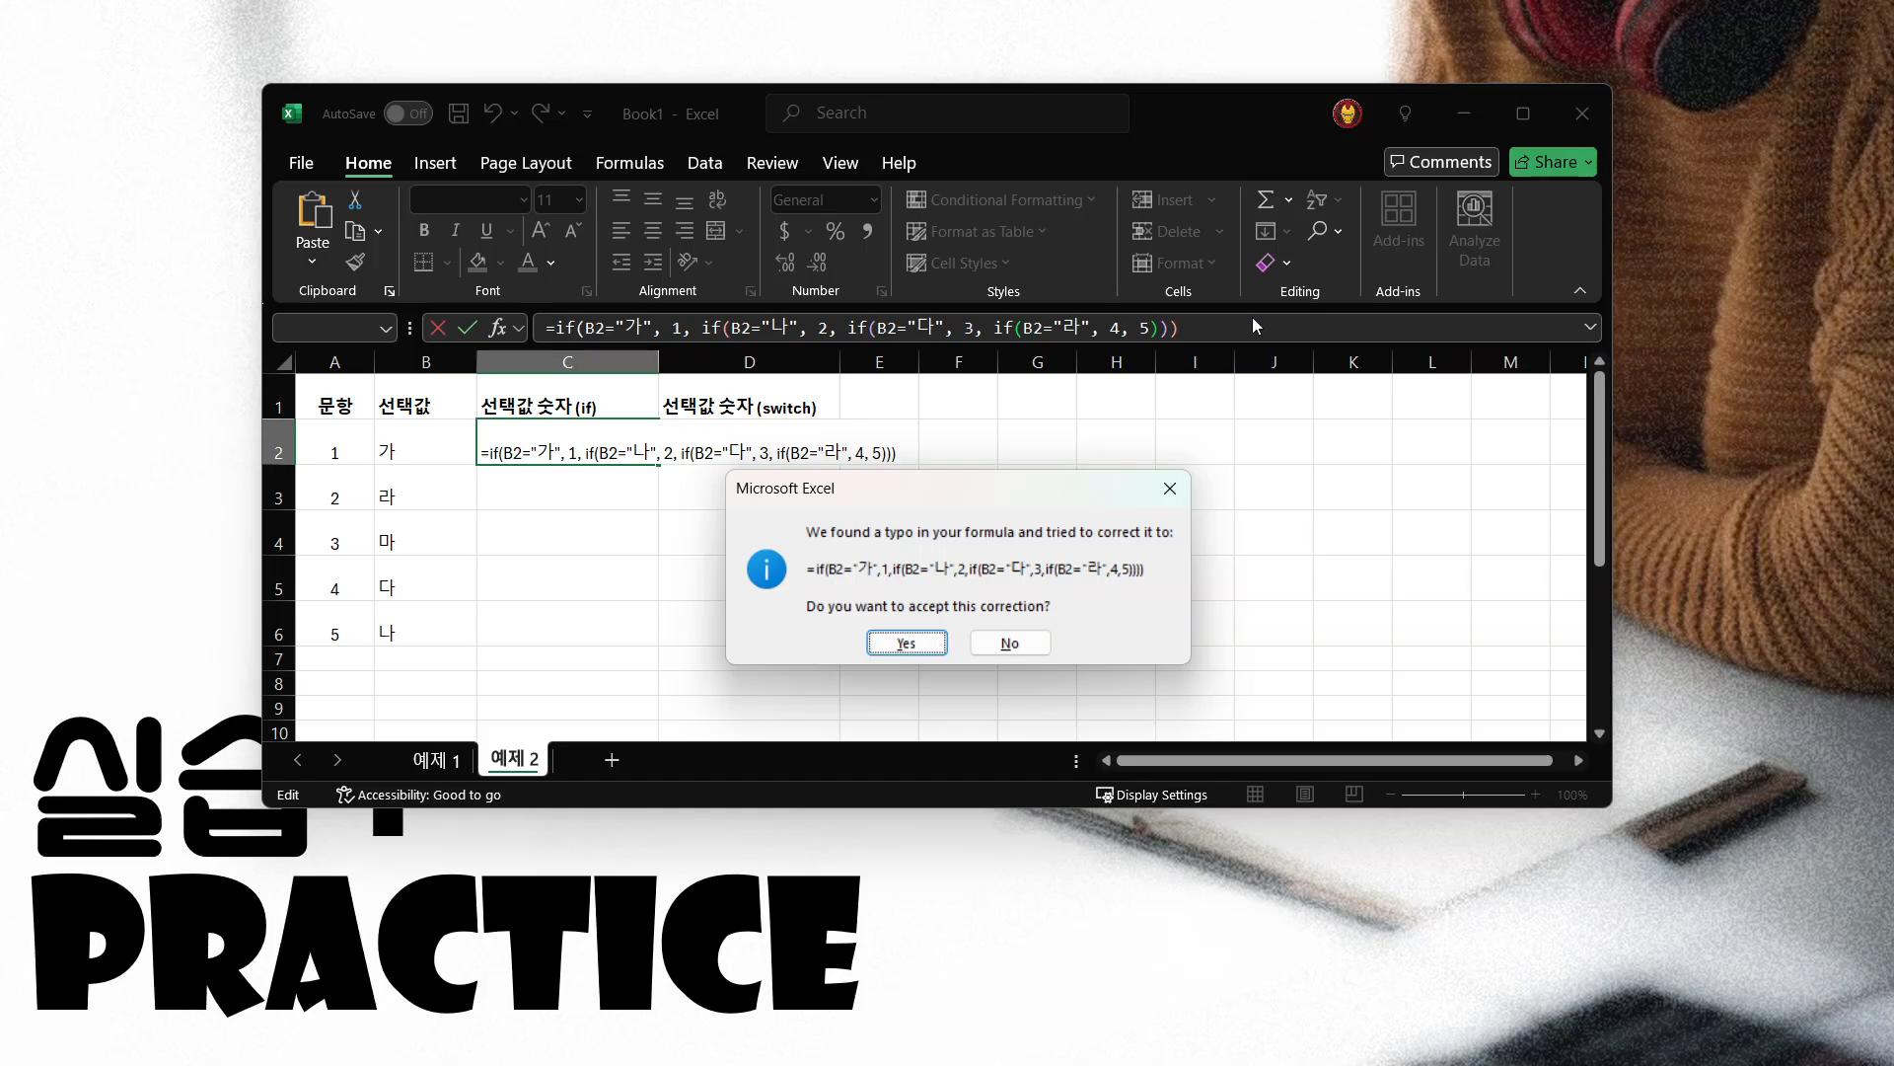
click(1009, 646)
click(949, 616)
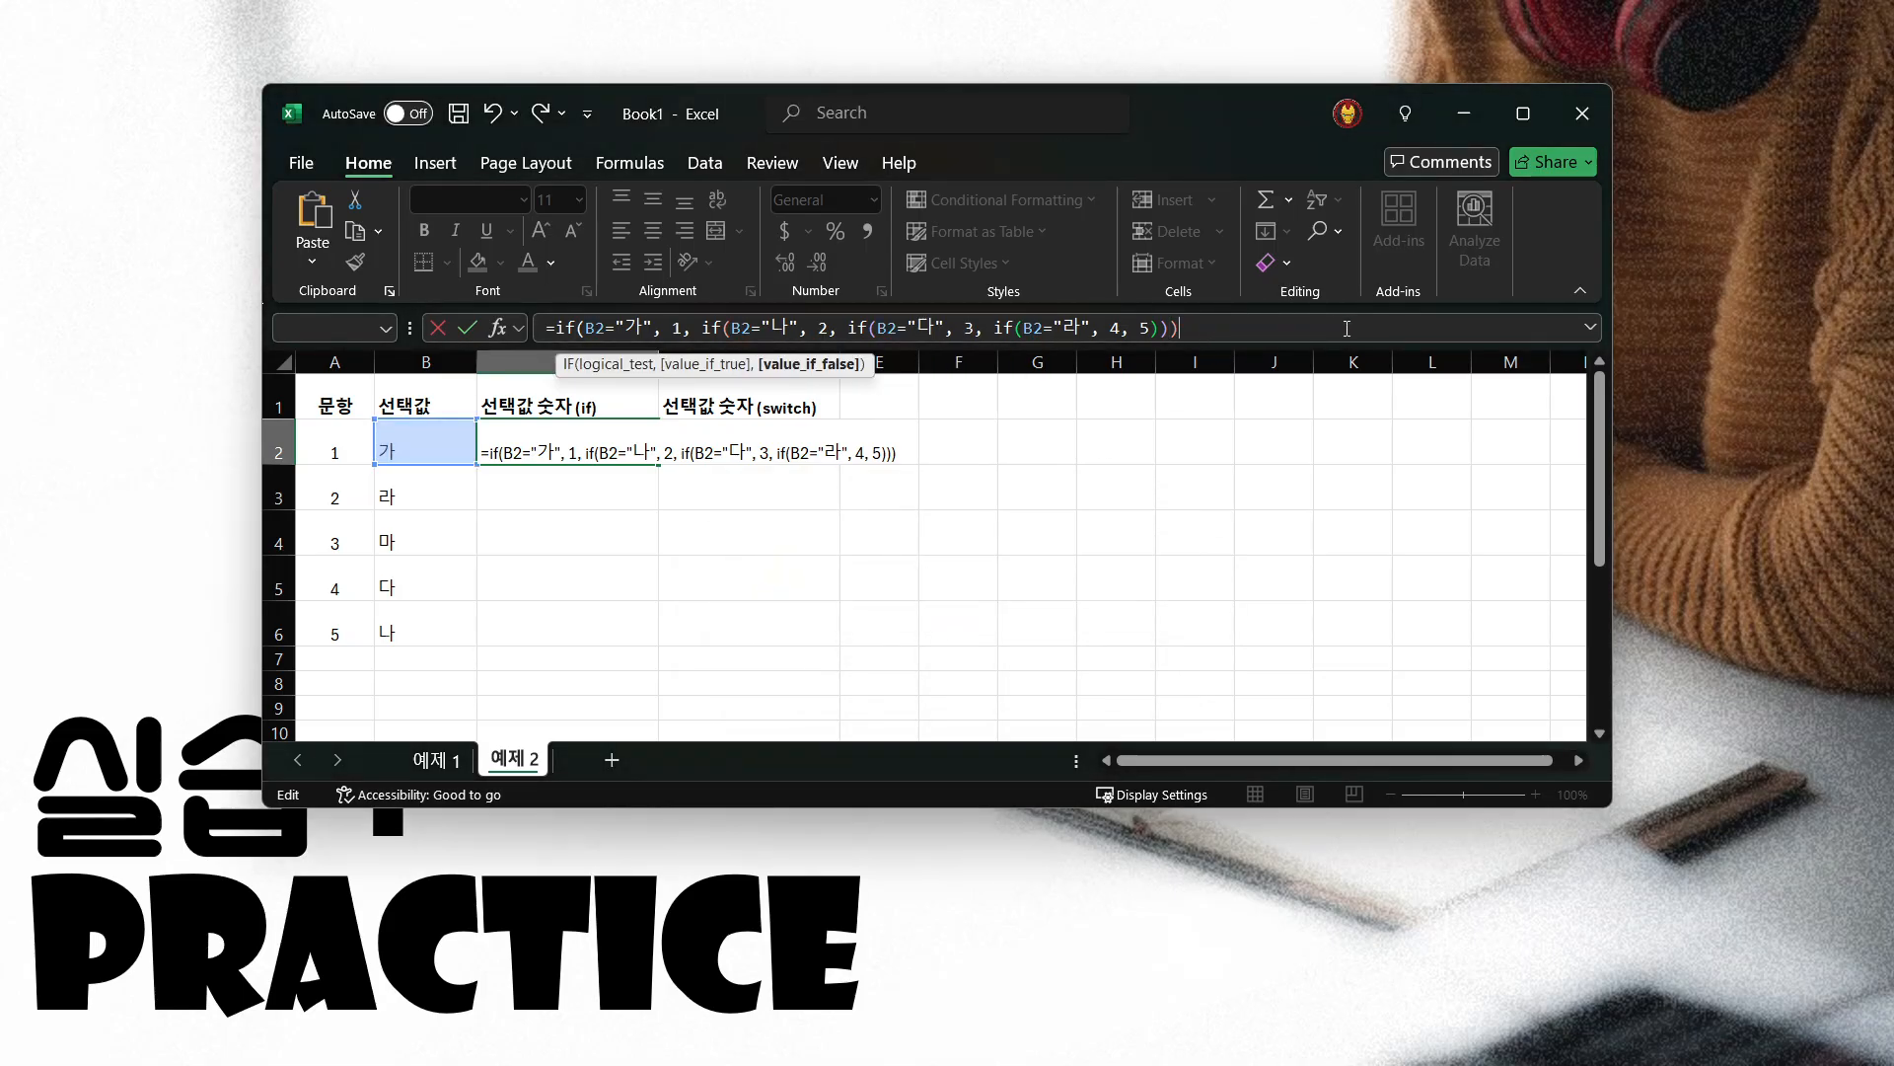
text())
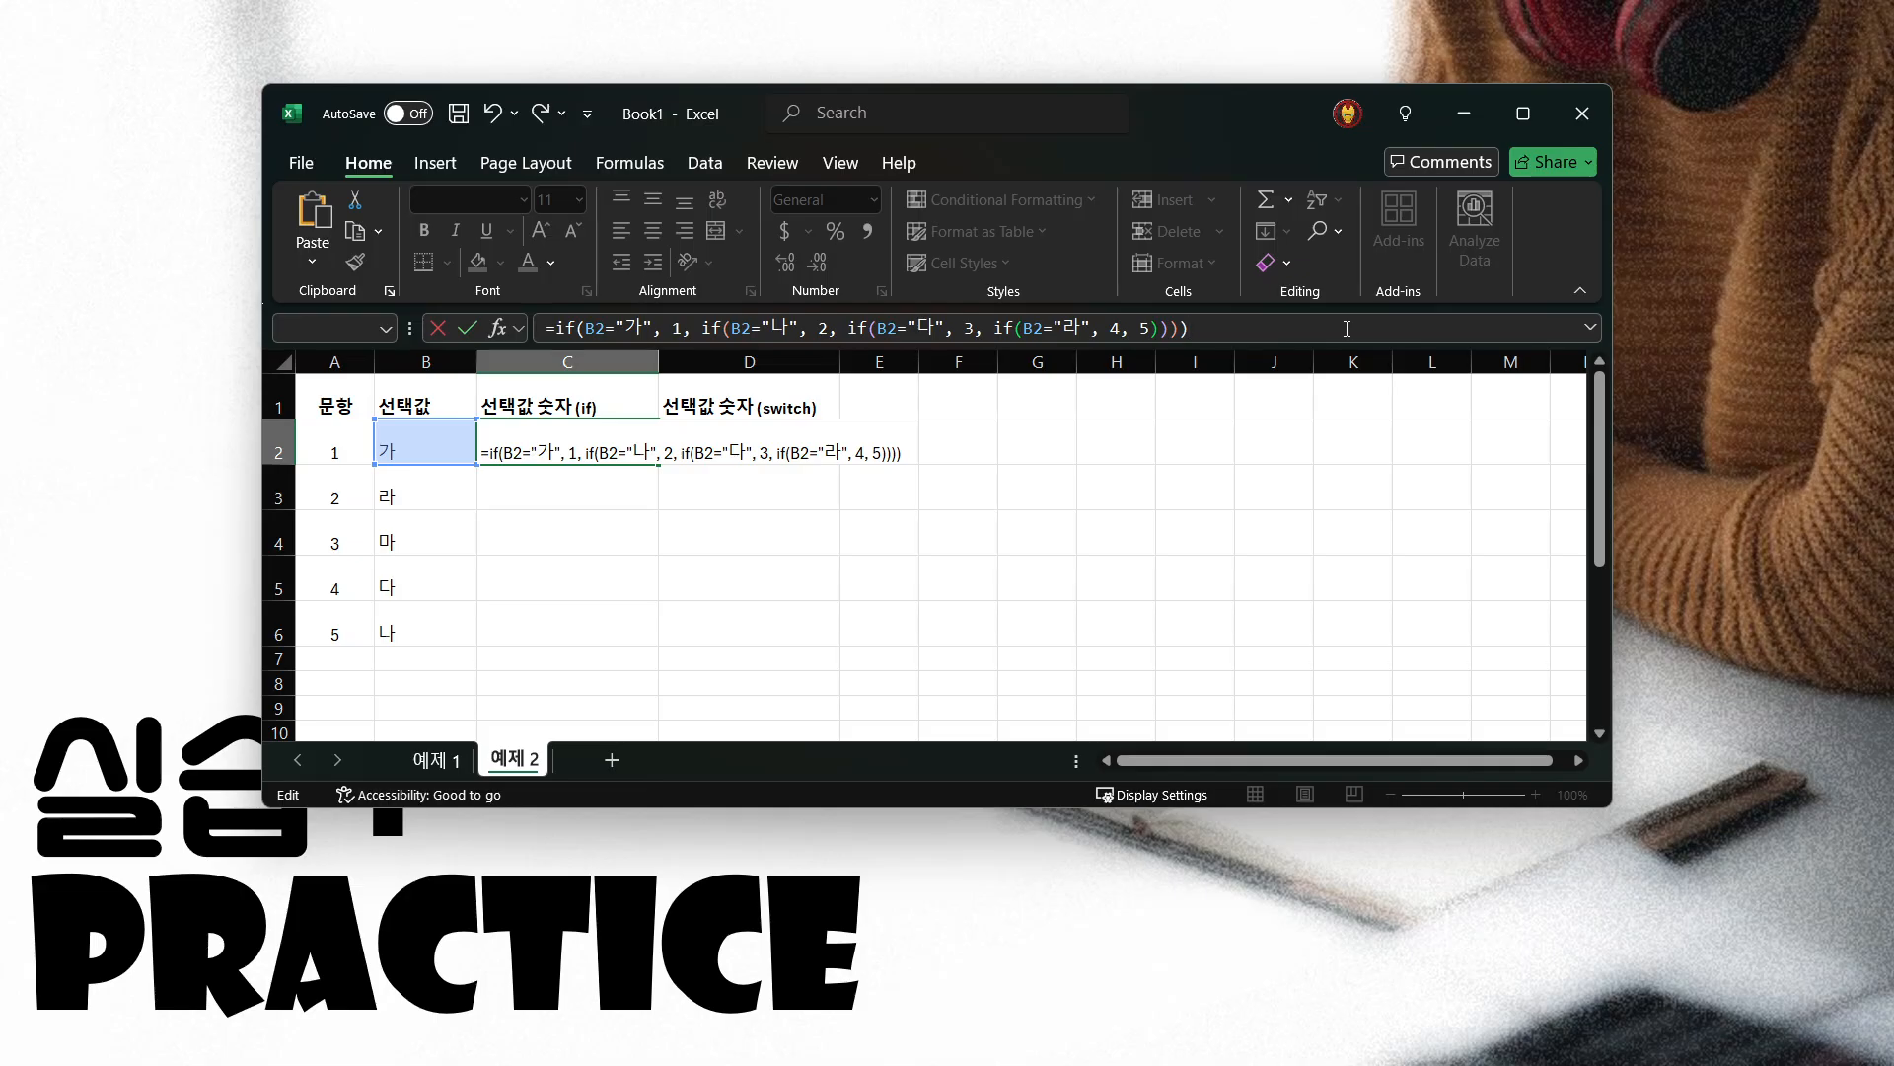
Enter the nested IF formula in C2 and fill it down through C6
key(Return)
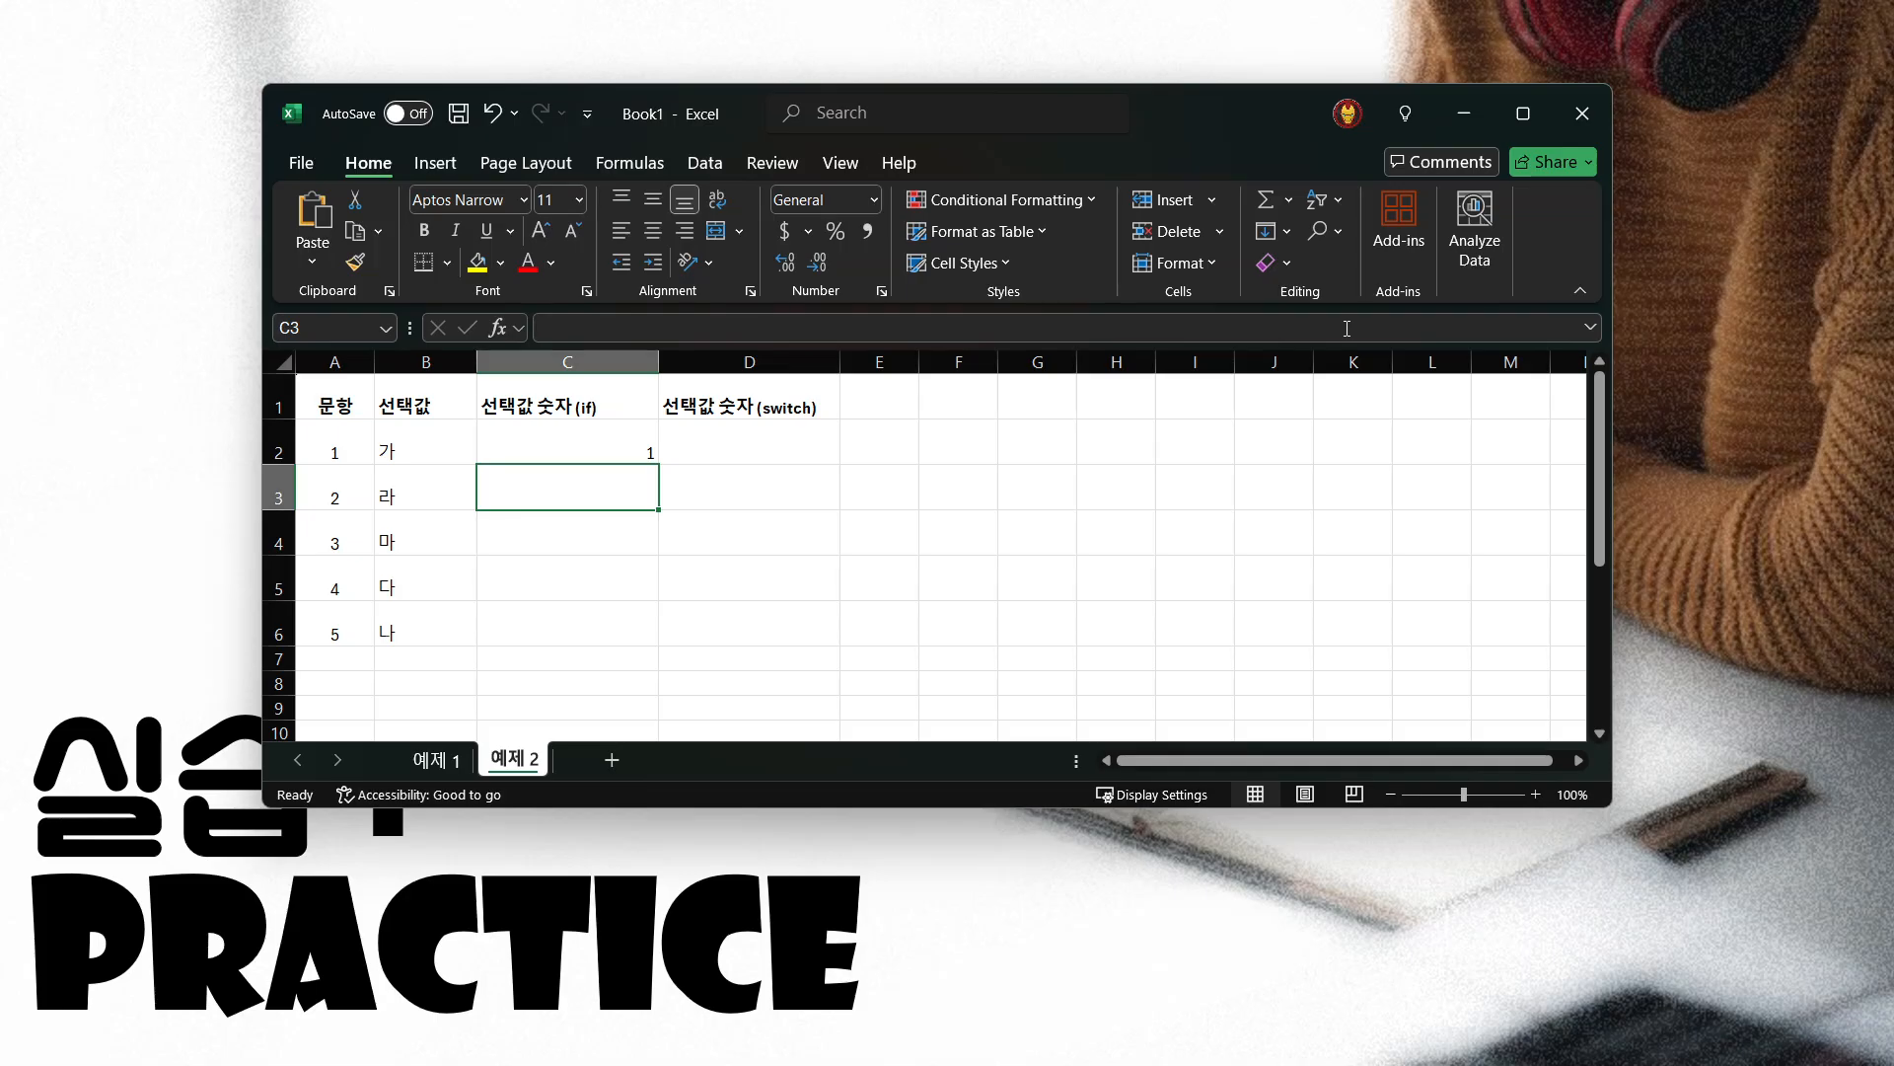
click(617, 442)
click(411, 432)
click(530, 447)
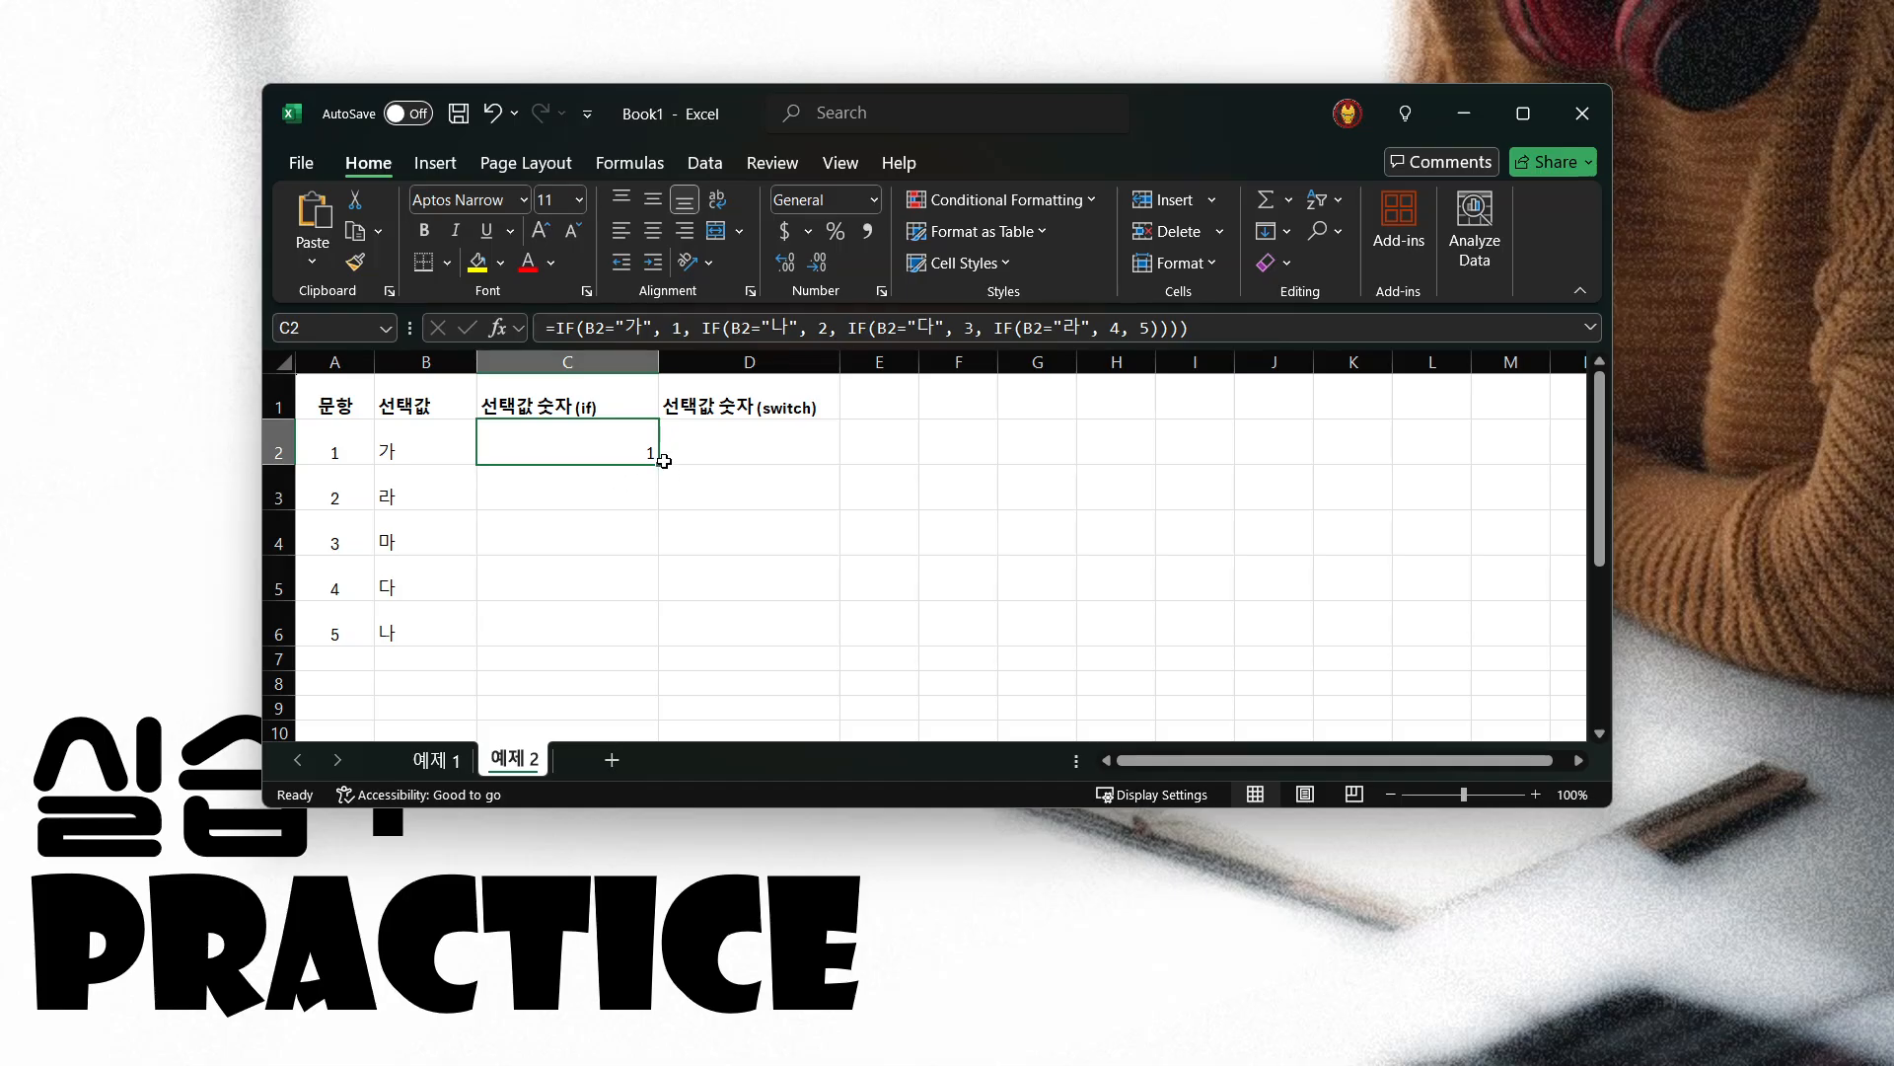
drag(658, 467, 656, 646)
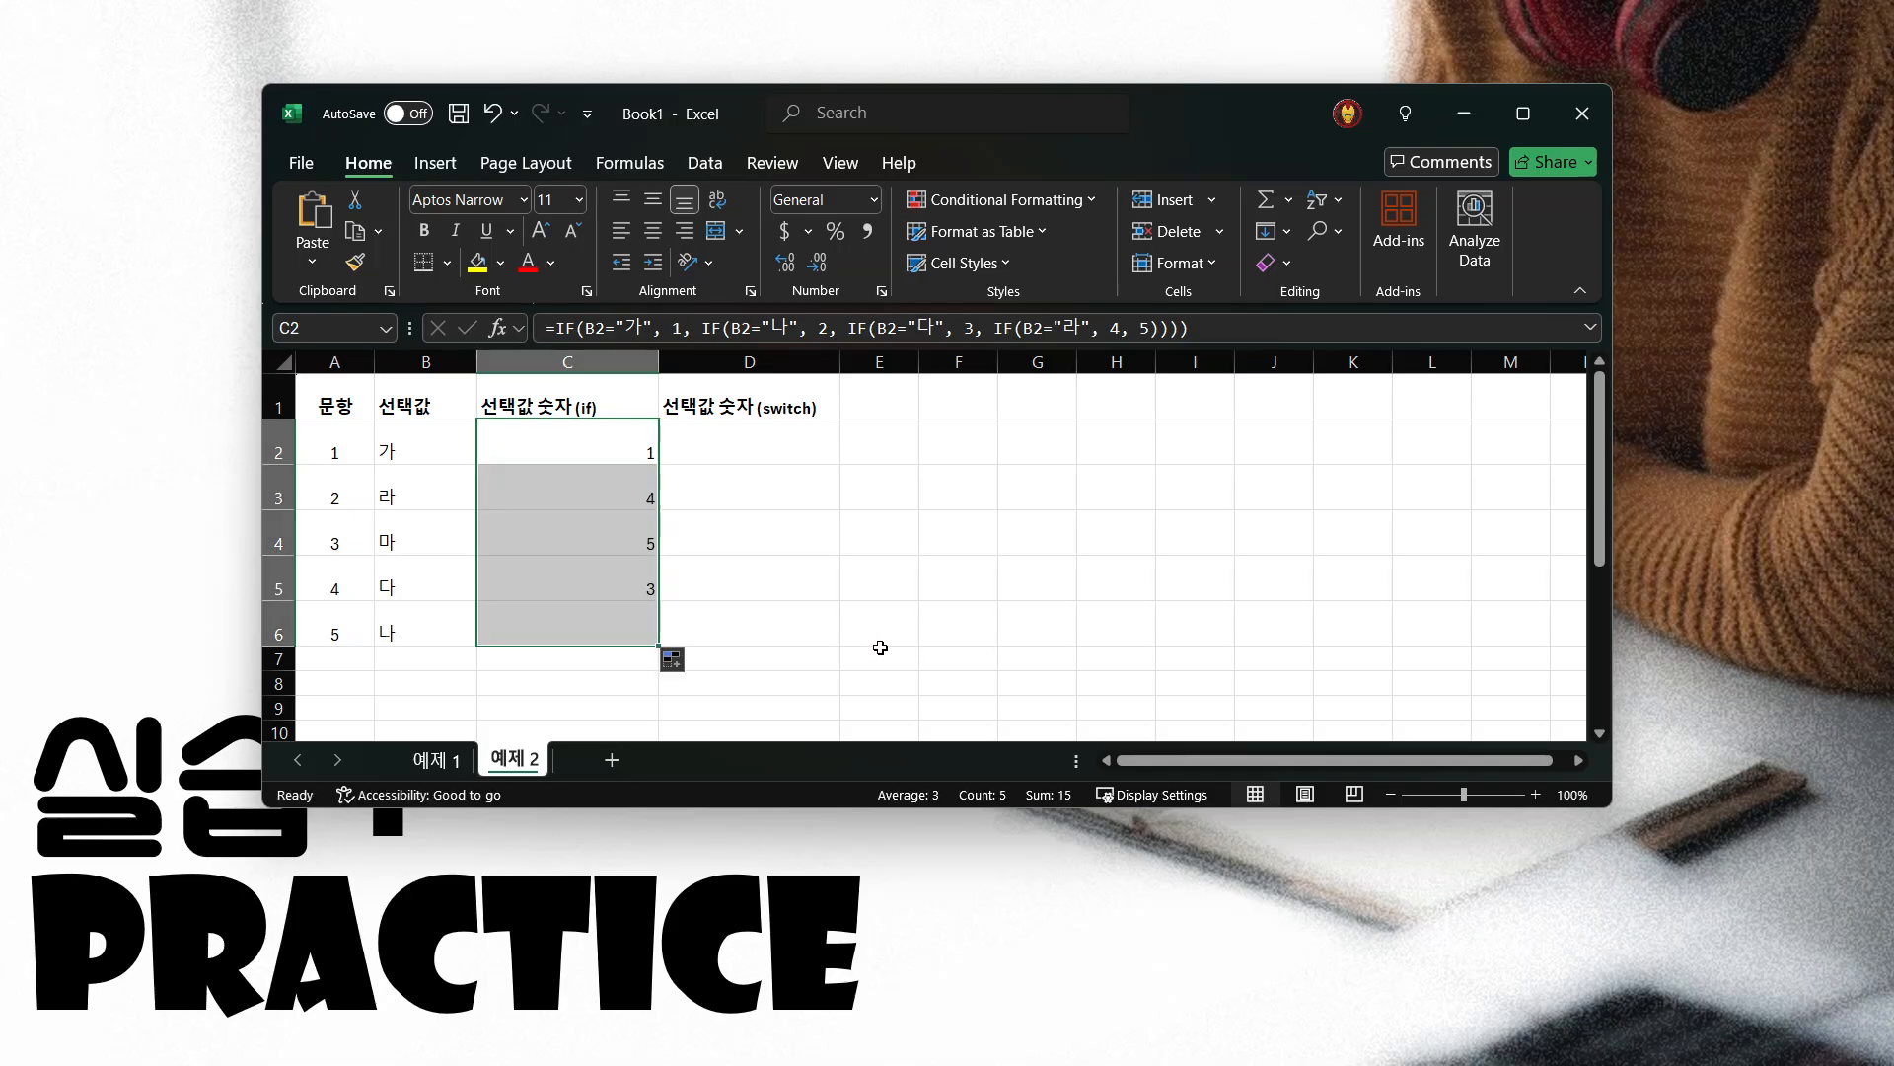
Compare each choice in B2:B6 with the IF score beside it in column C
click(555, 441)
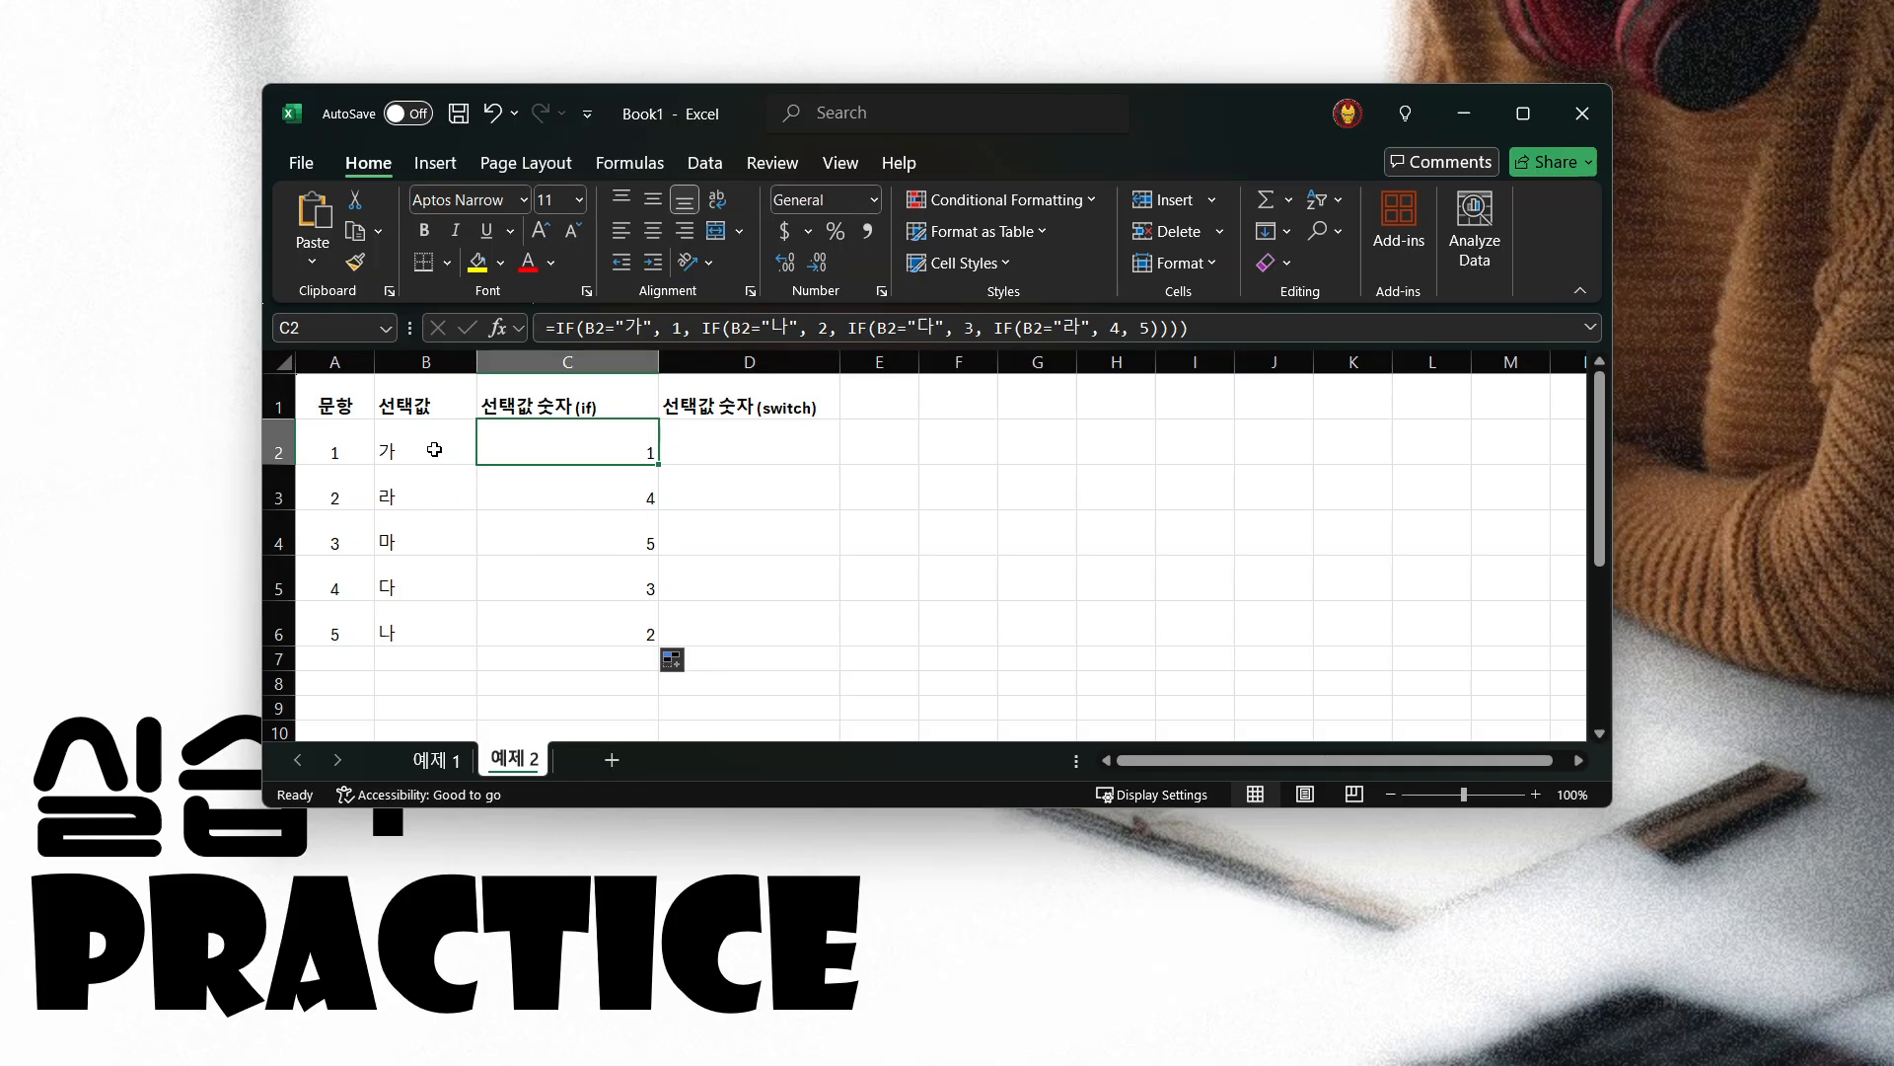
click(413, 494)
click(621, 498)
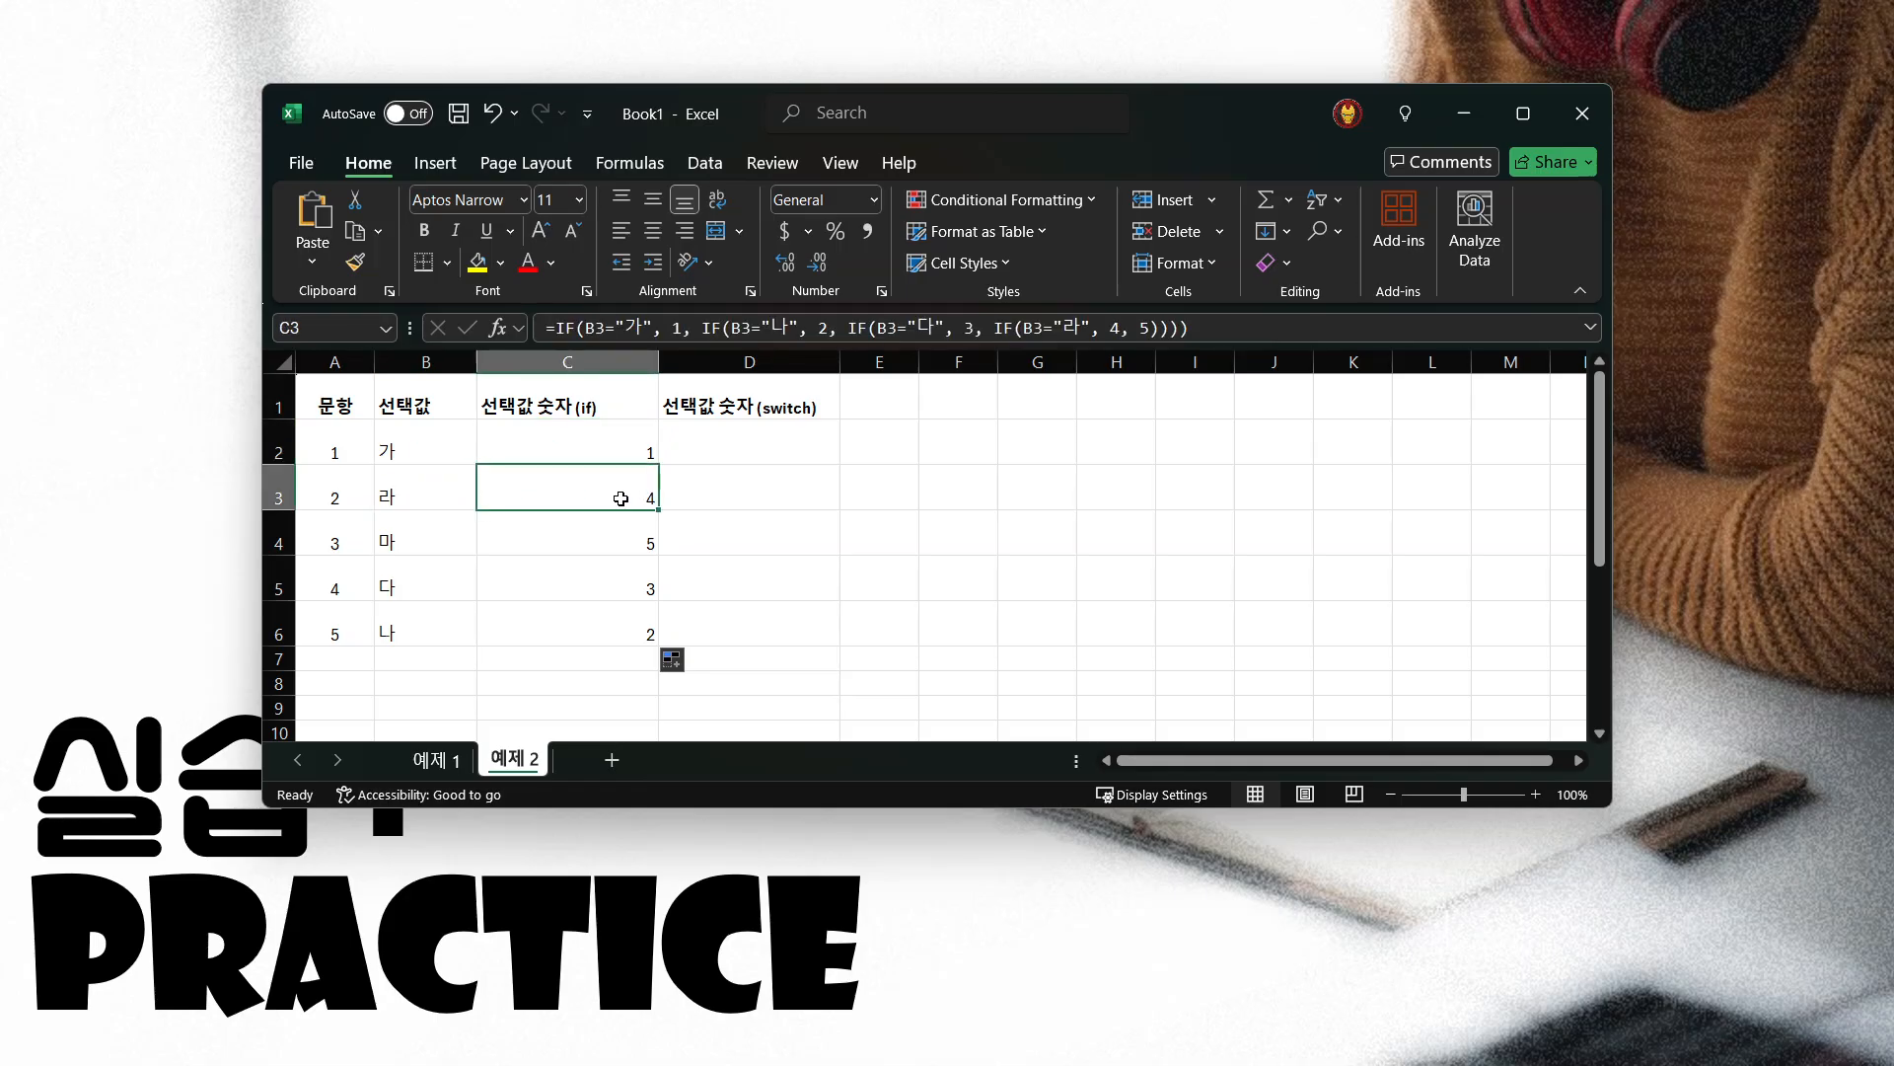
click(418, 540)
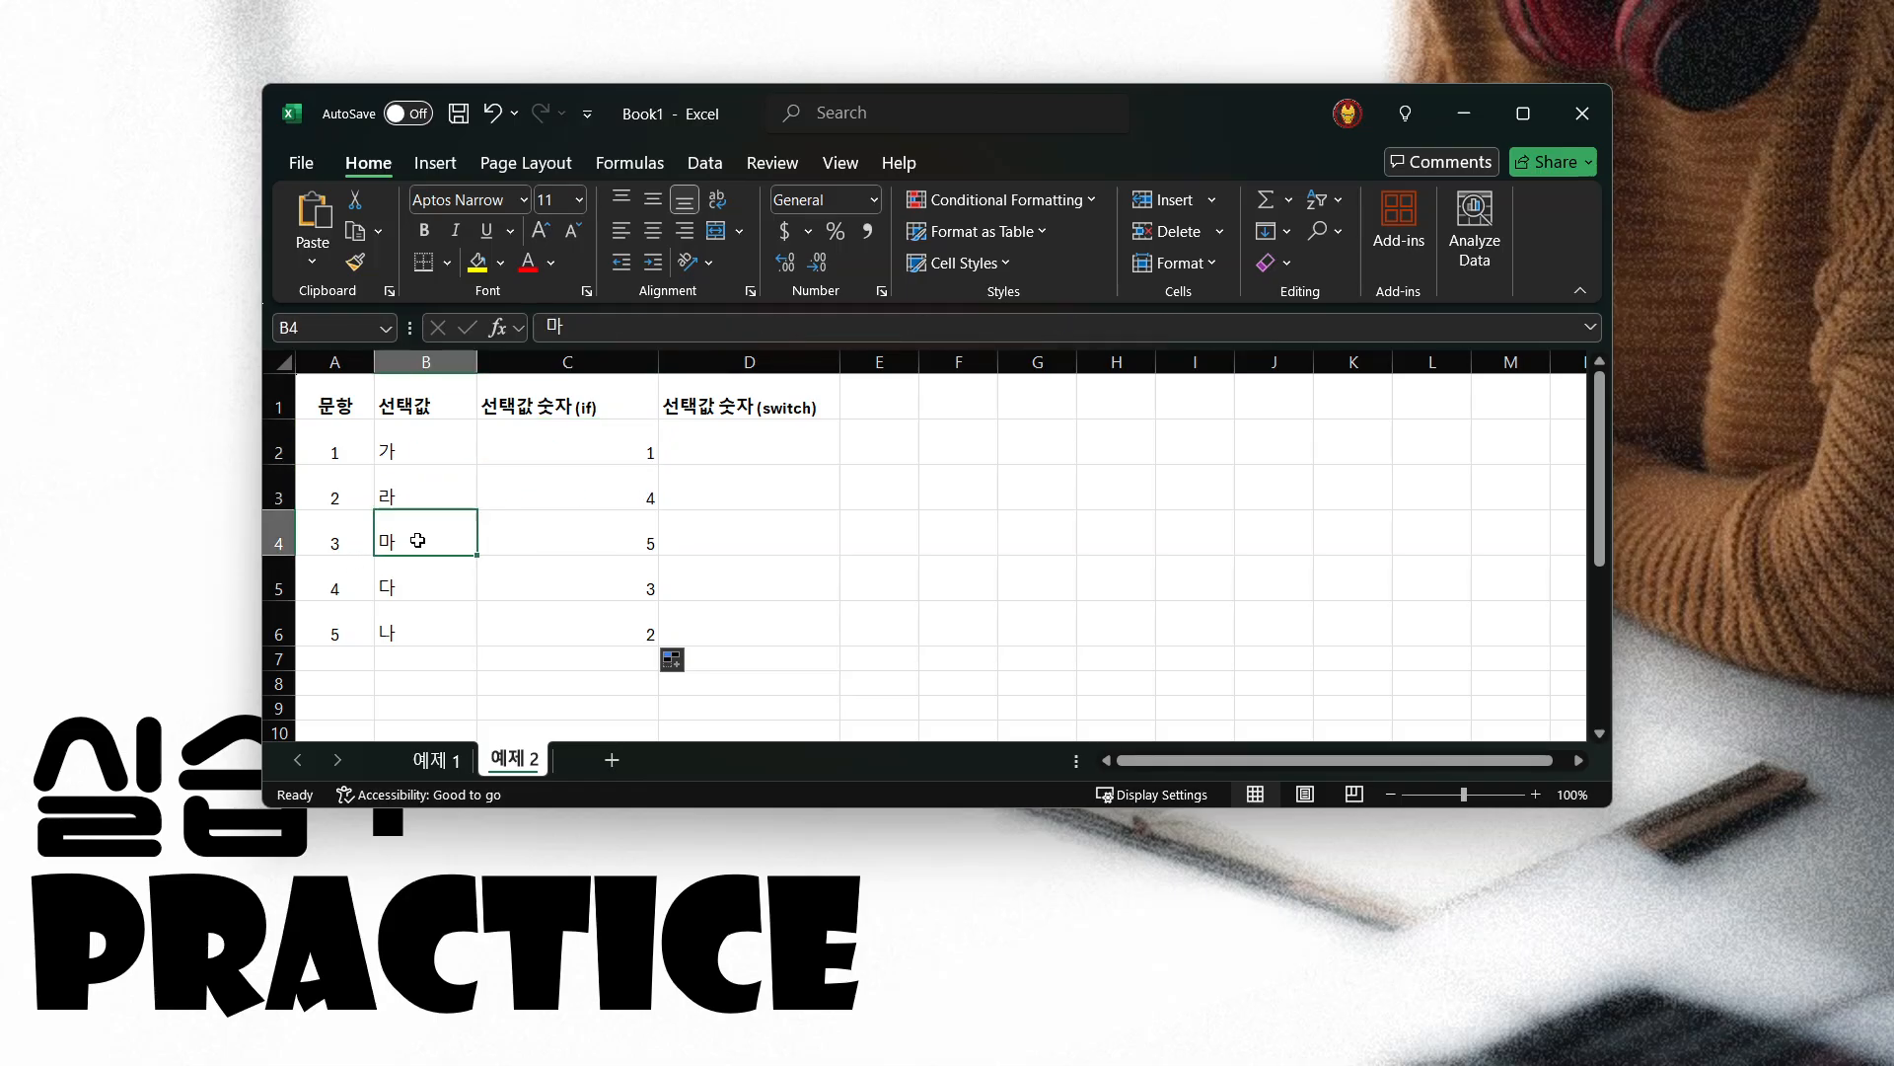
click(624, 542)
click(433, 597)
click(586, 592)
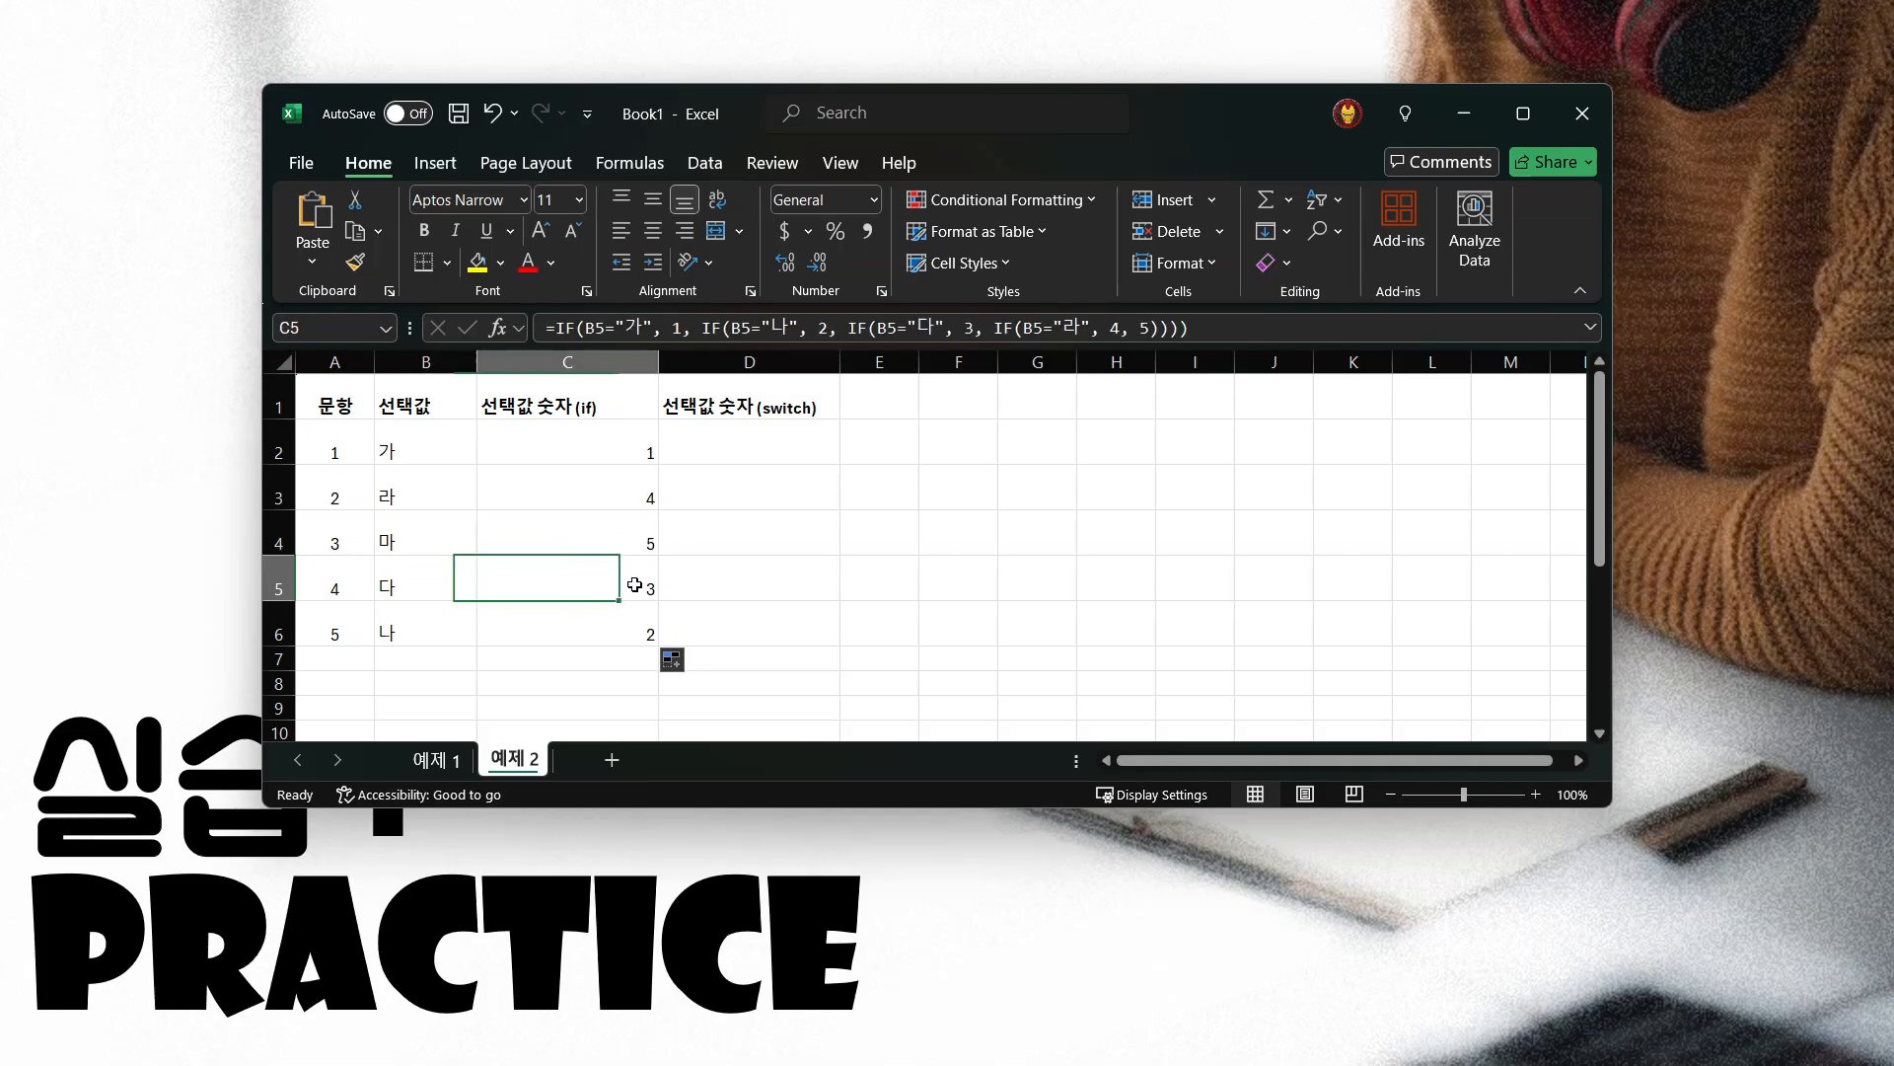
click(409, 622)
click(565, 621)
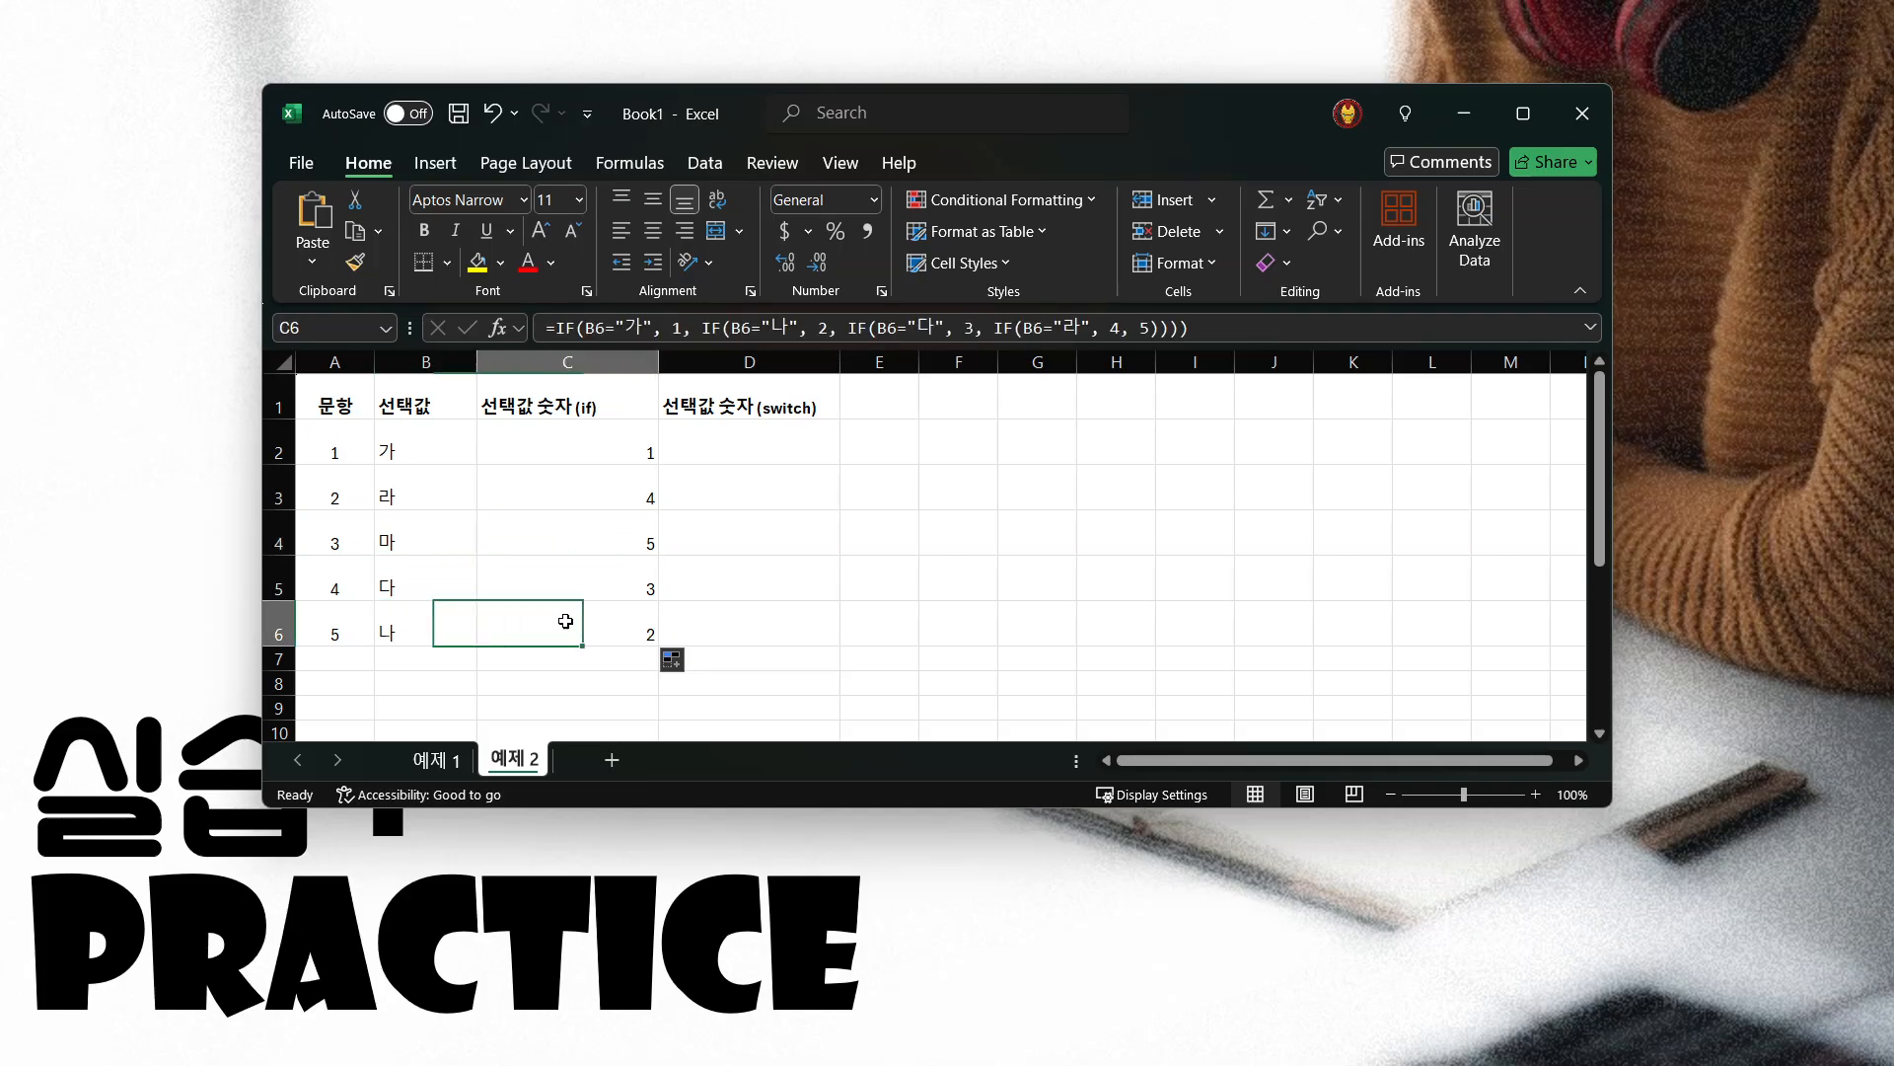
click(602, 439)
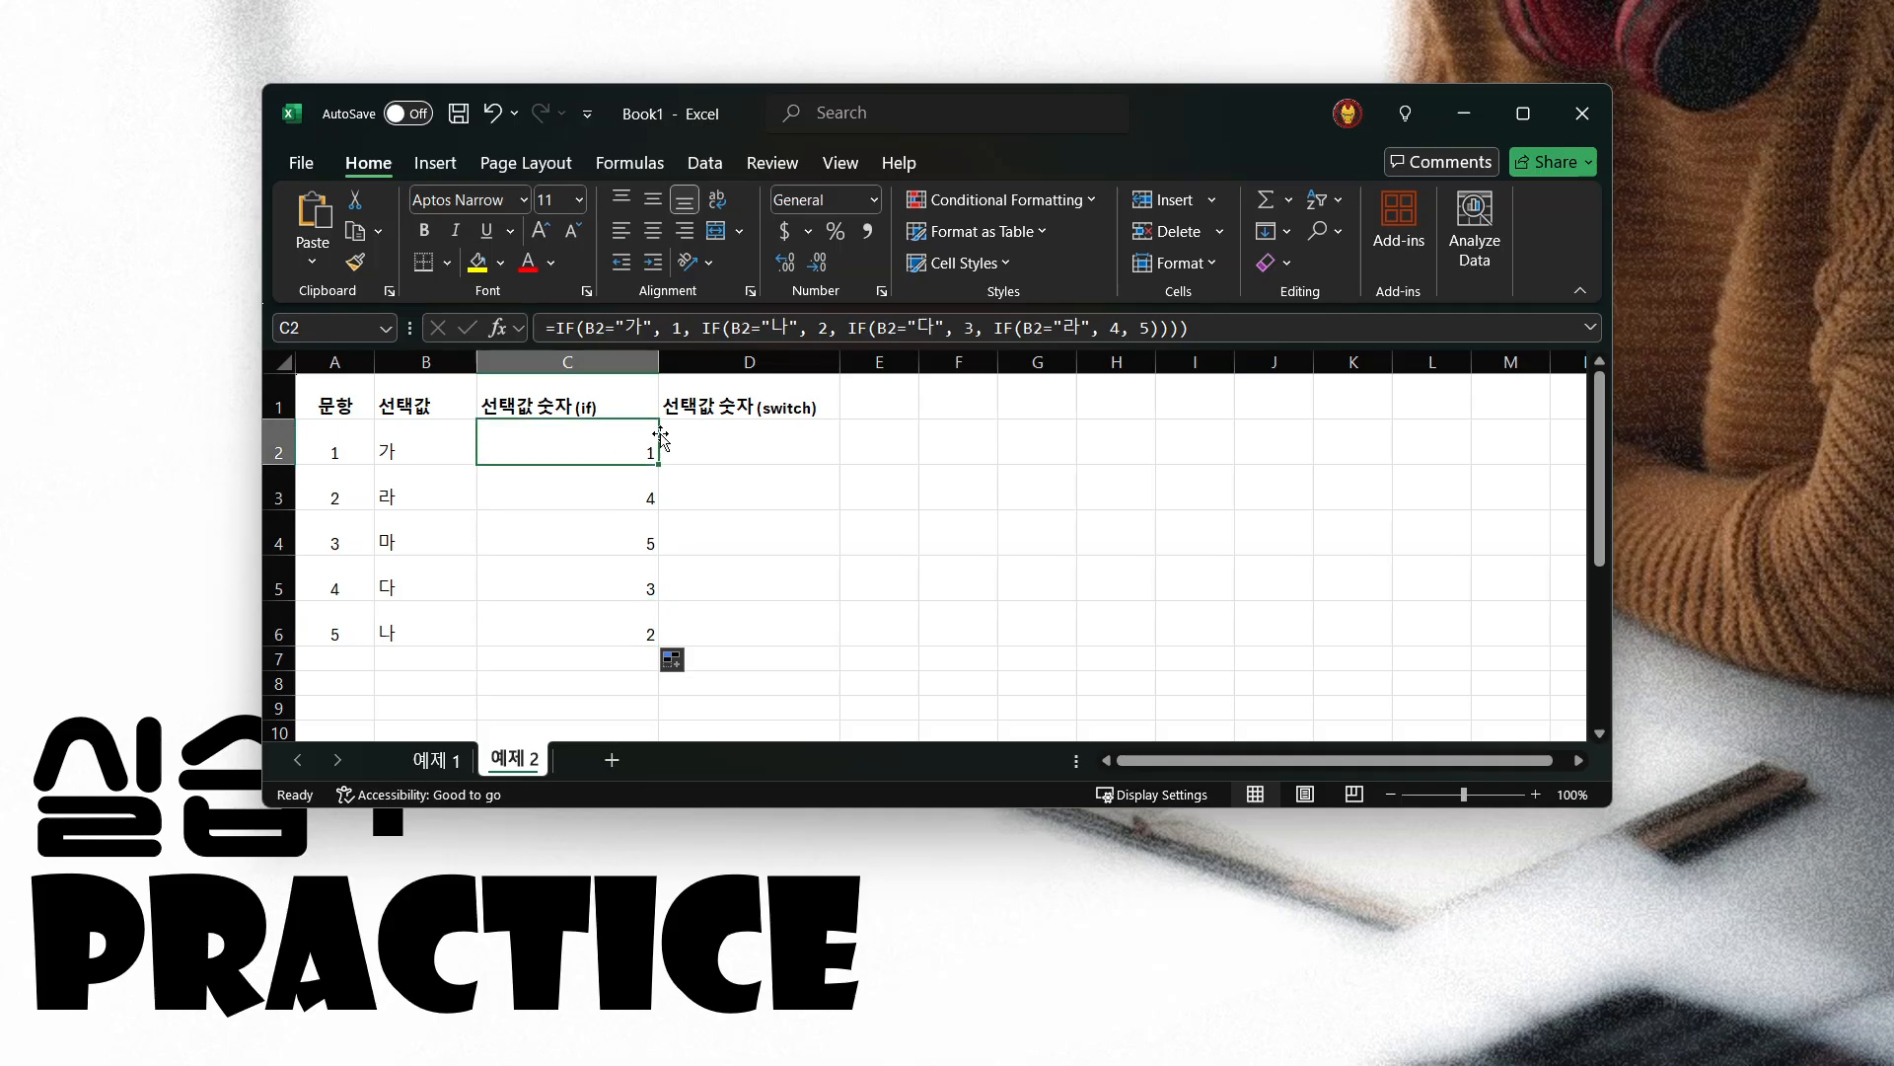
Review the nested IF formula in C2 and leave it unedited
click(776, 439)
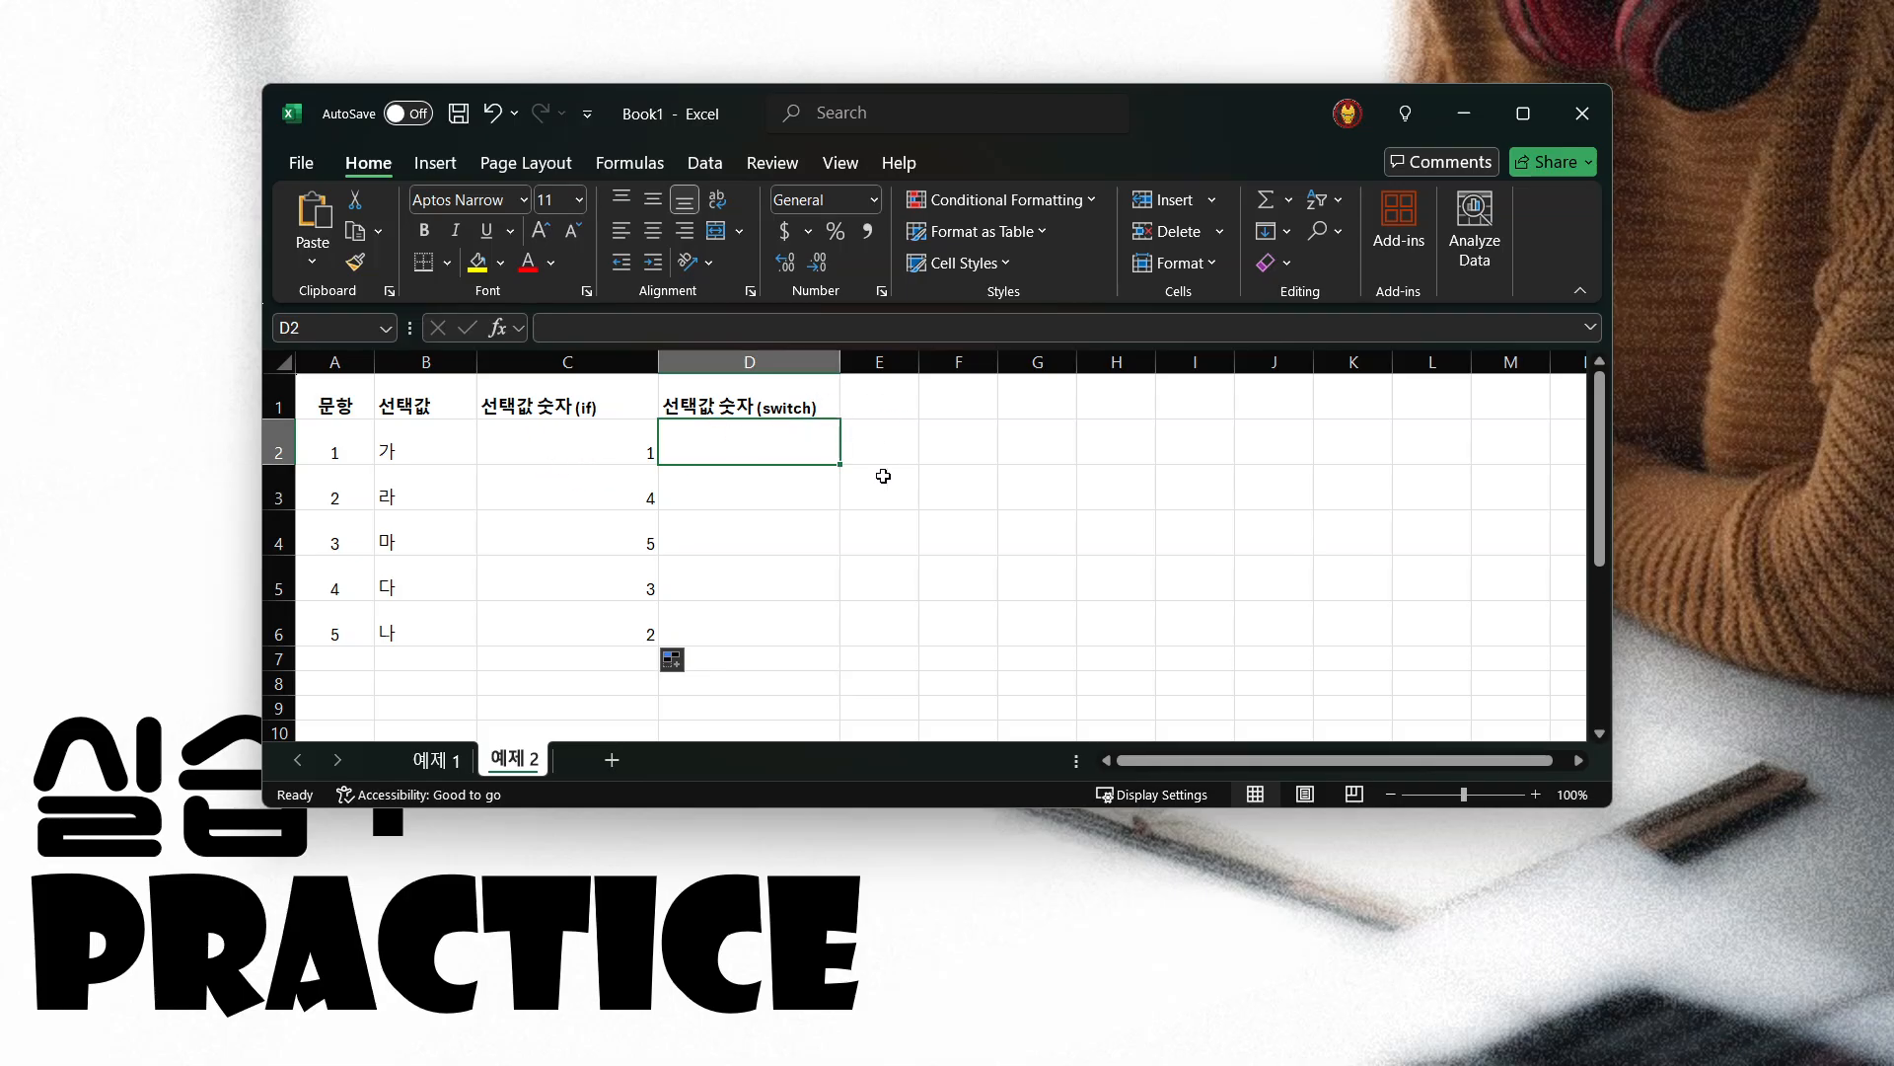
click(497, 453)
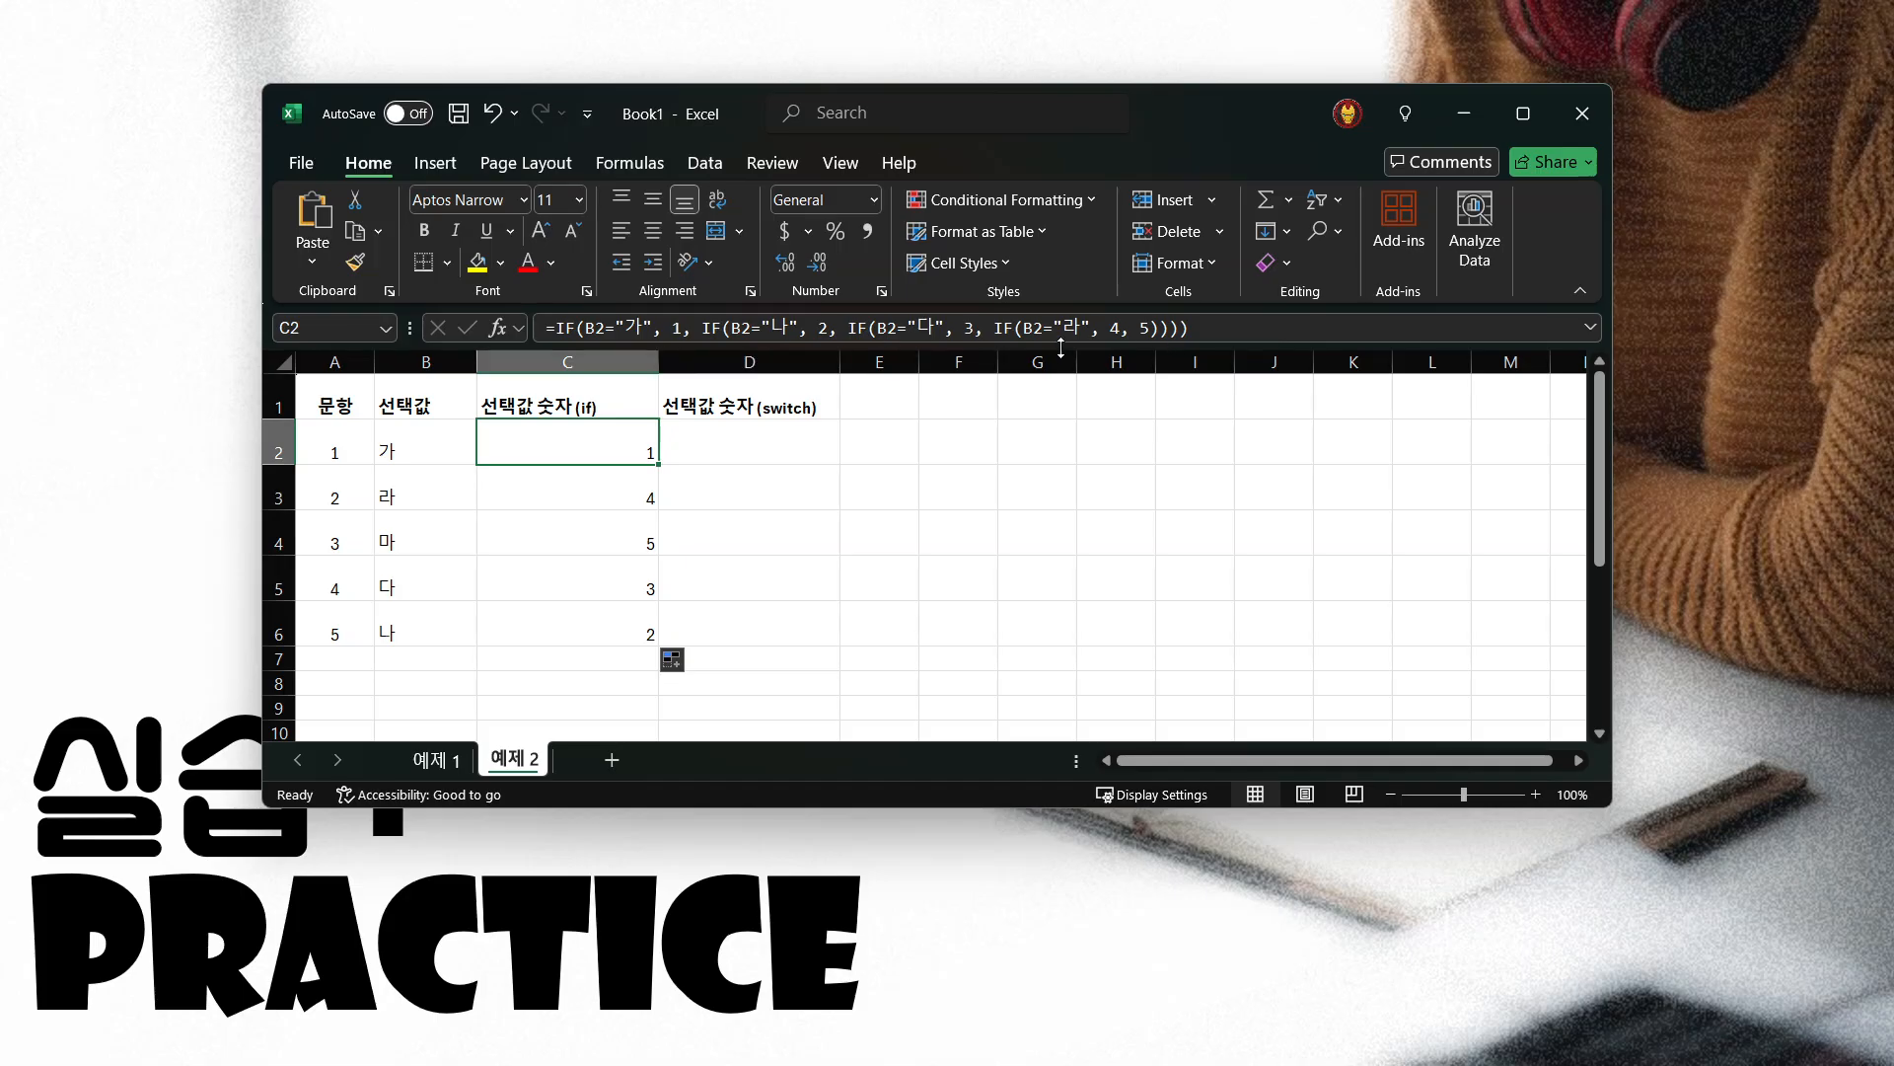
key(F2)
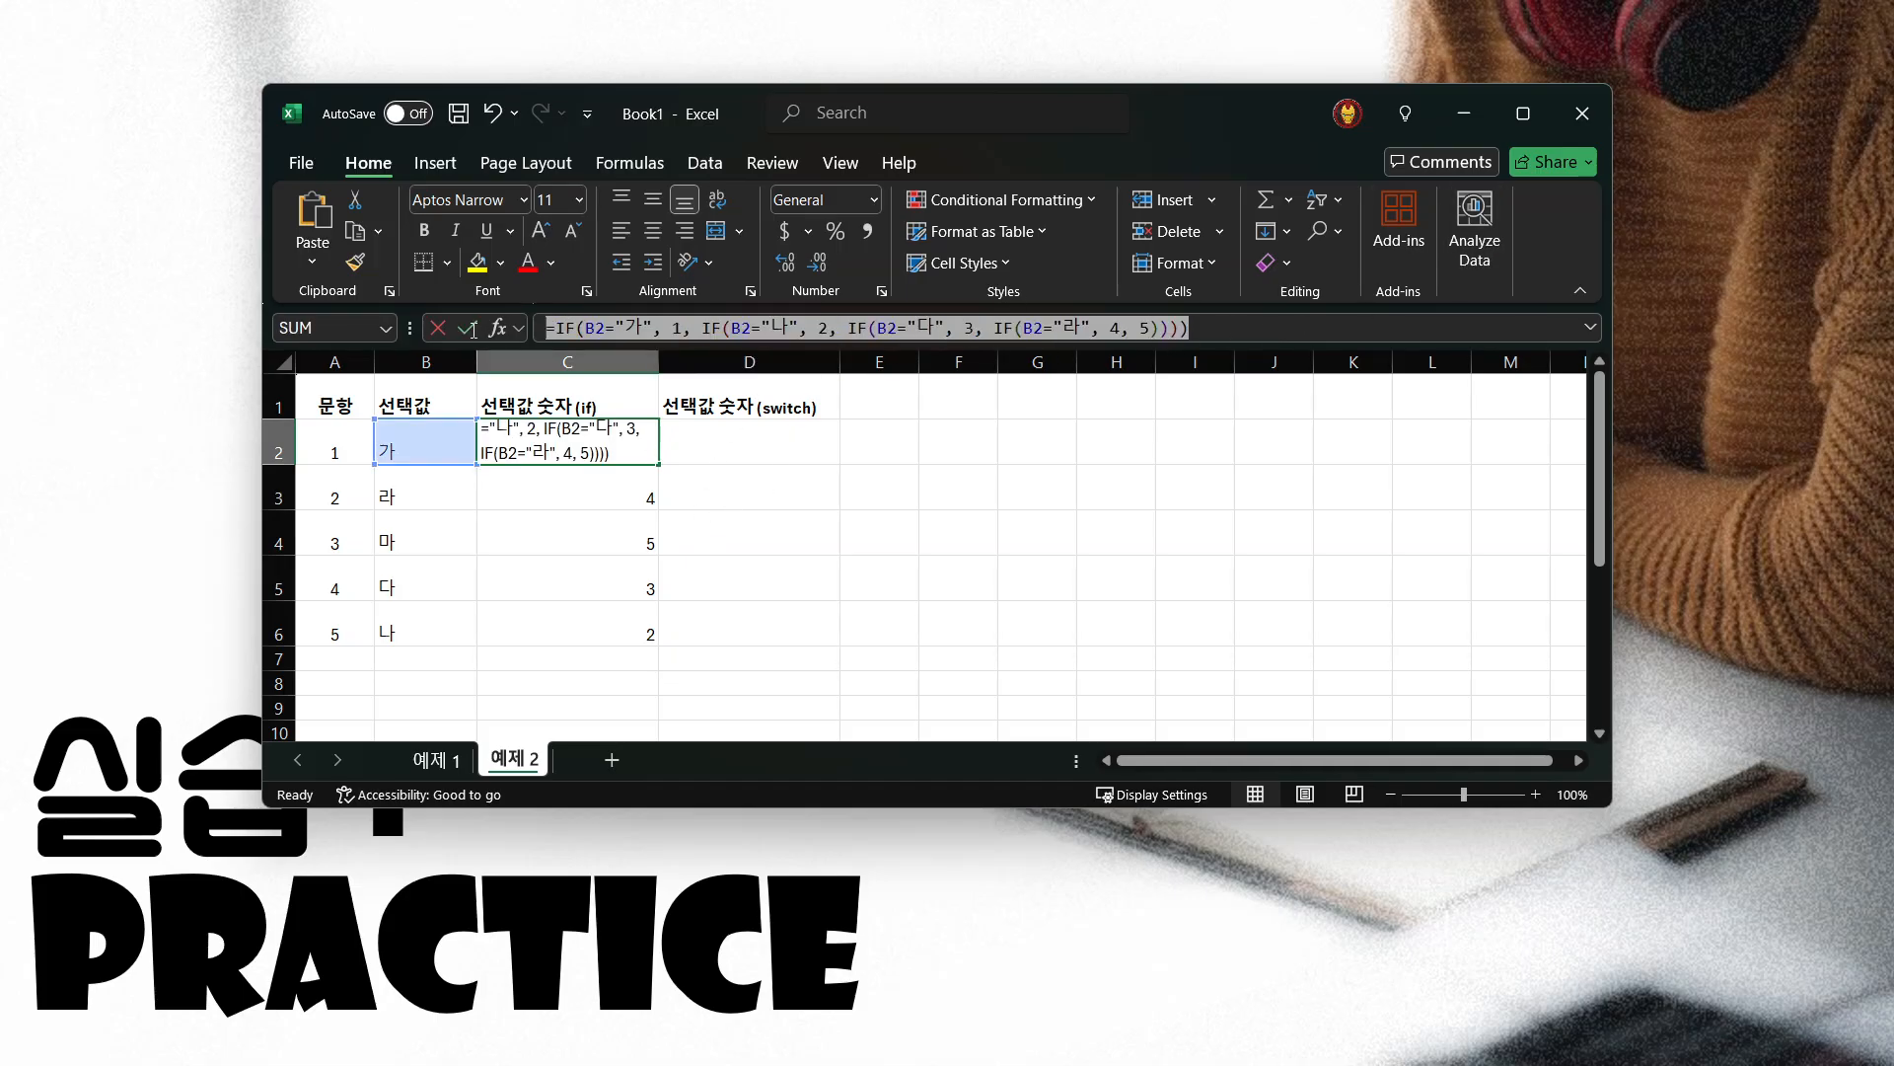
key(Escape)
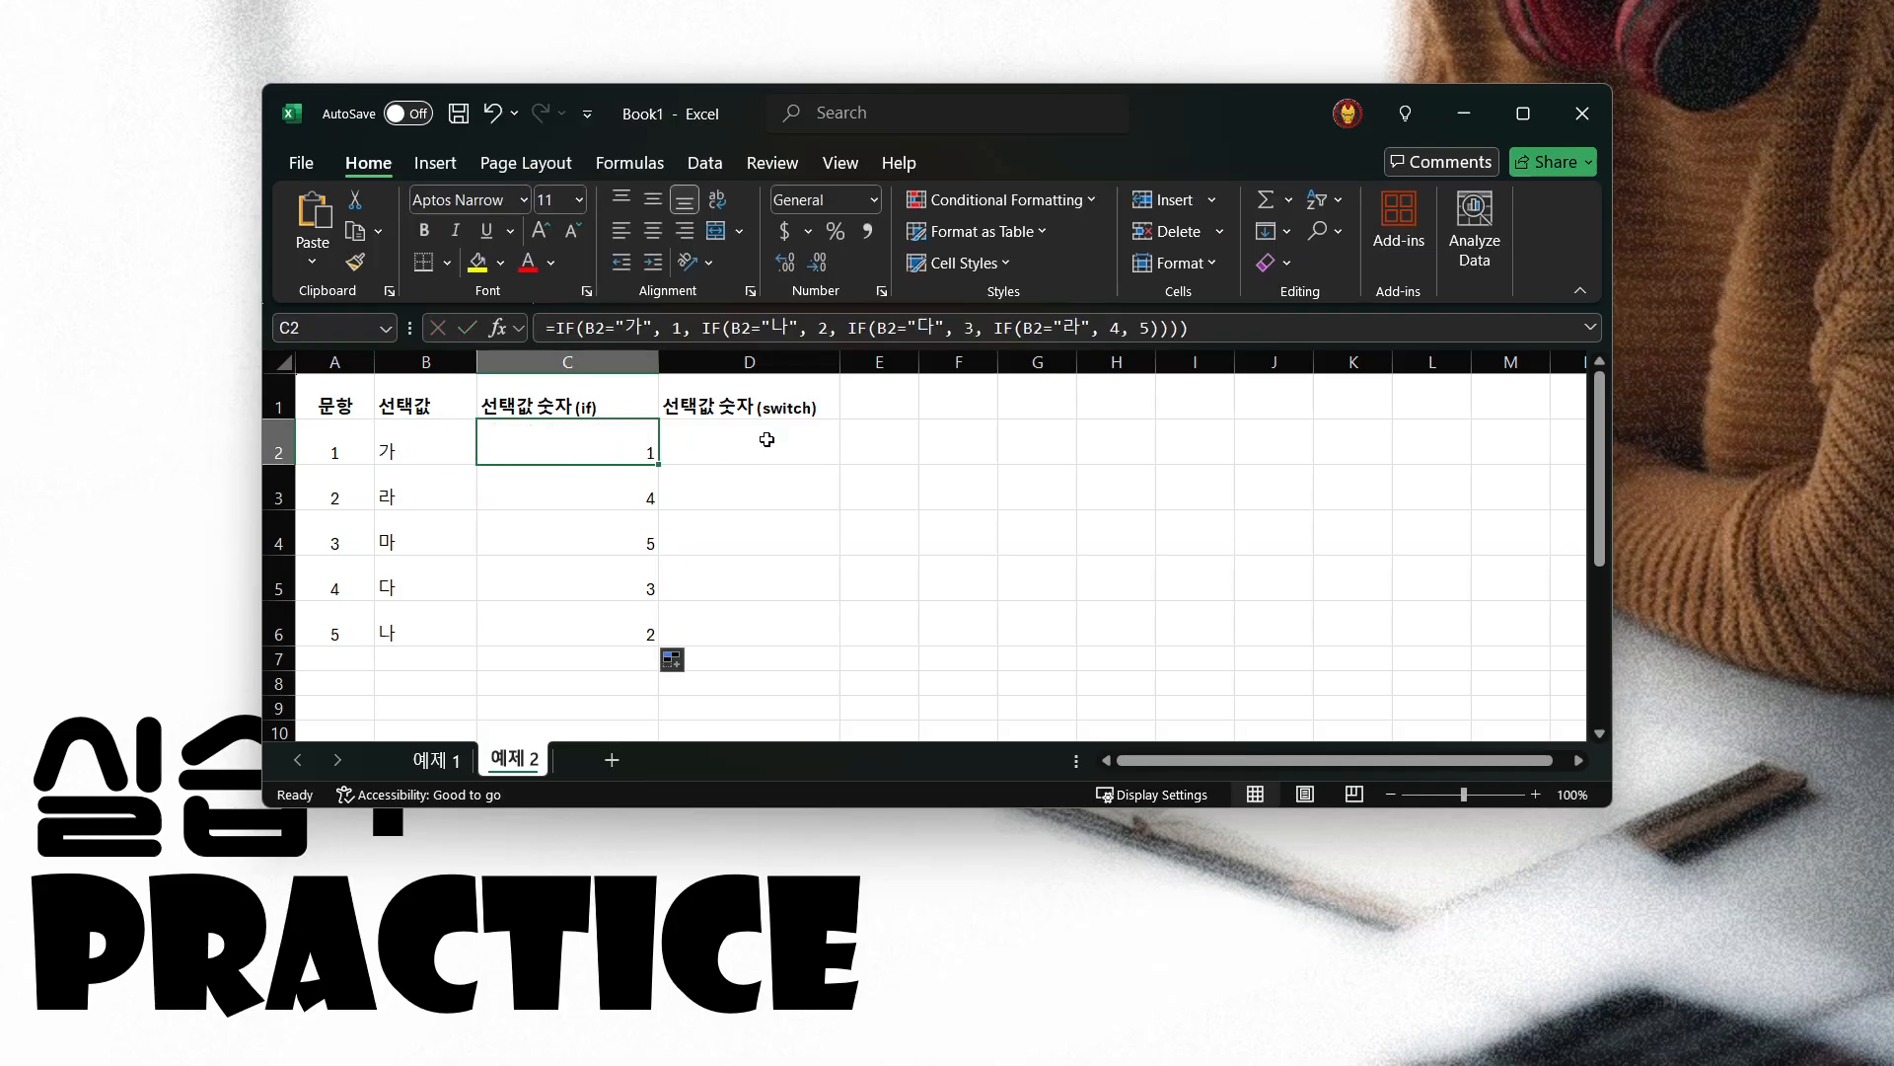
Start a SWITCH formula in D2 under 선택값 숫자(switch), using B2 as the expression
click(782, 435)
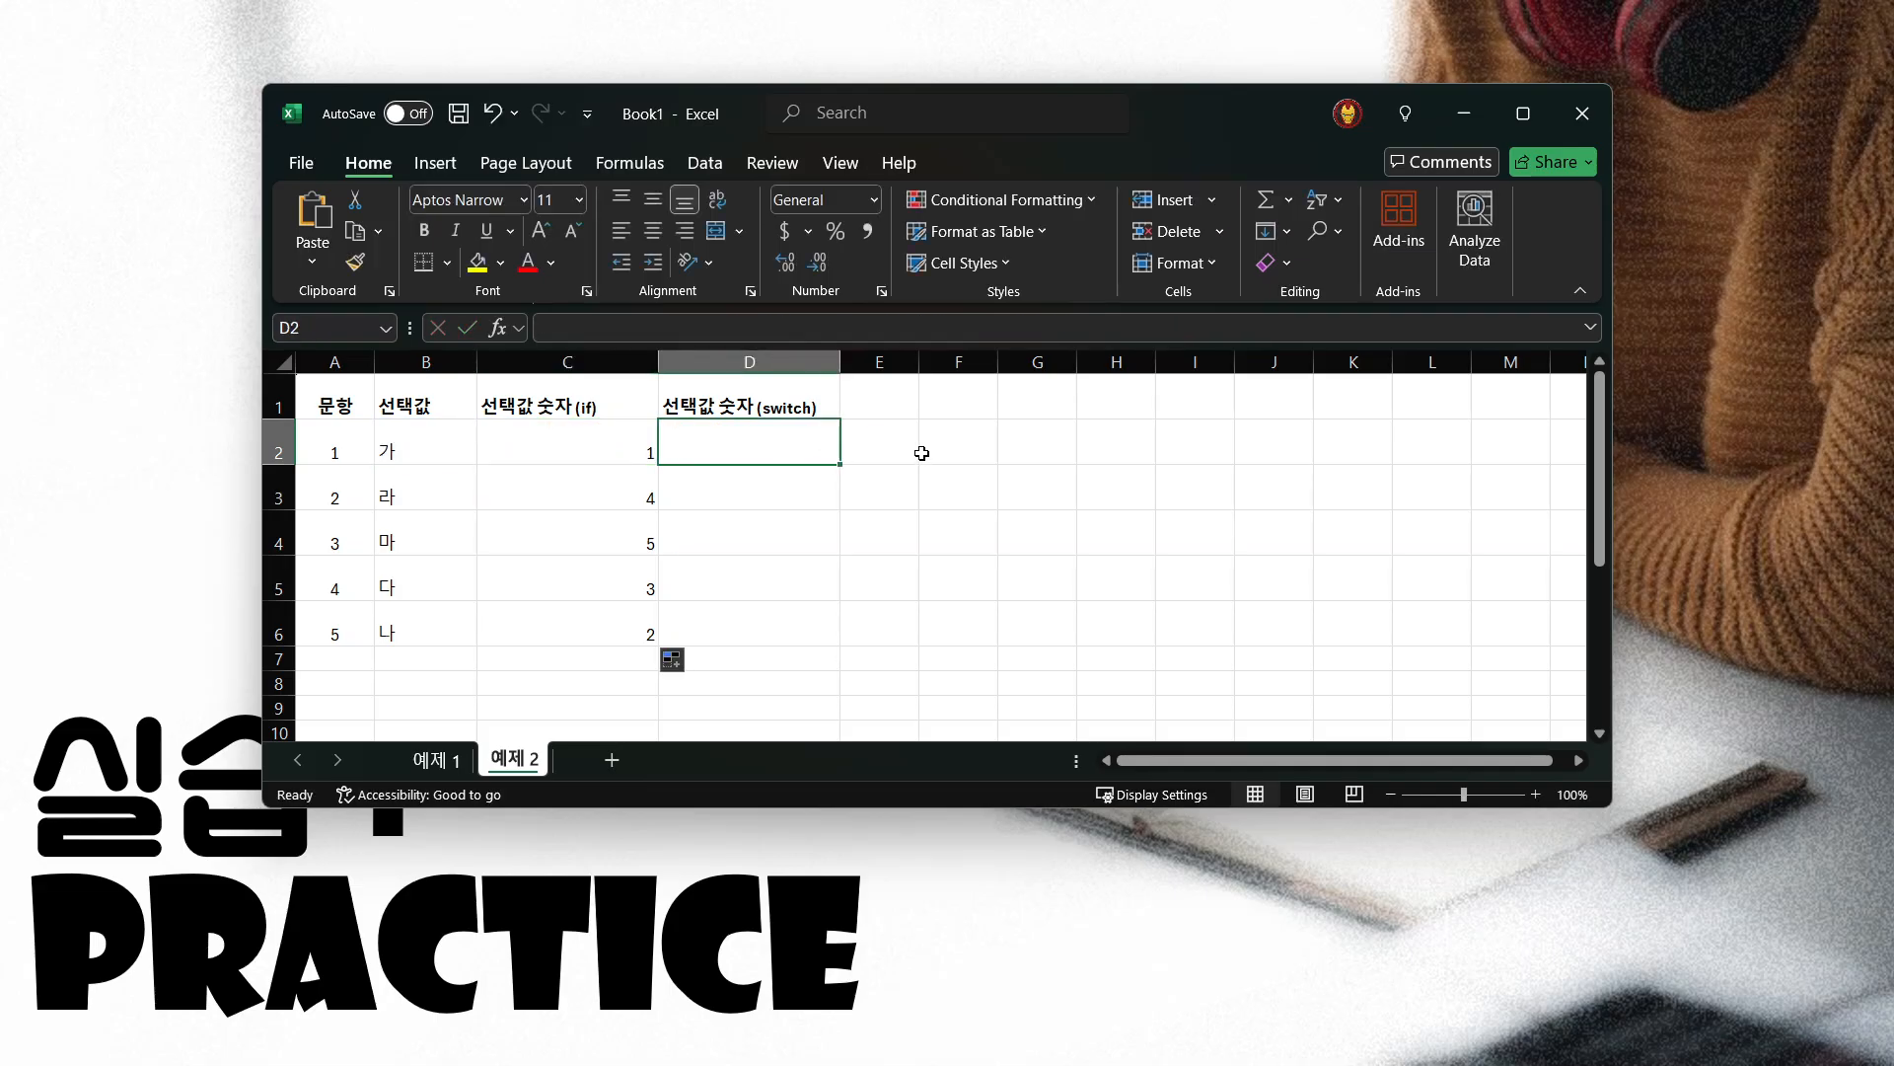
text(=wio)
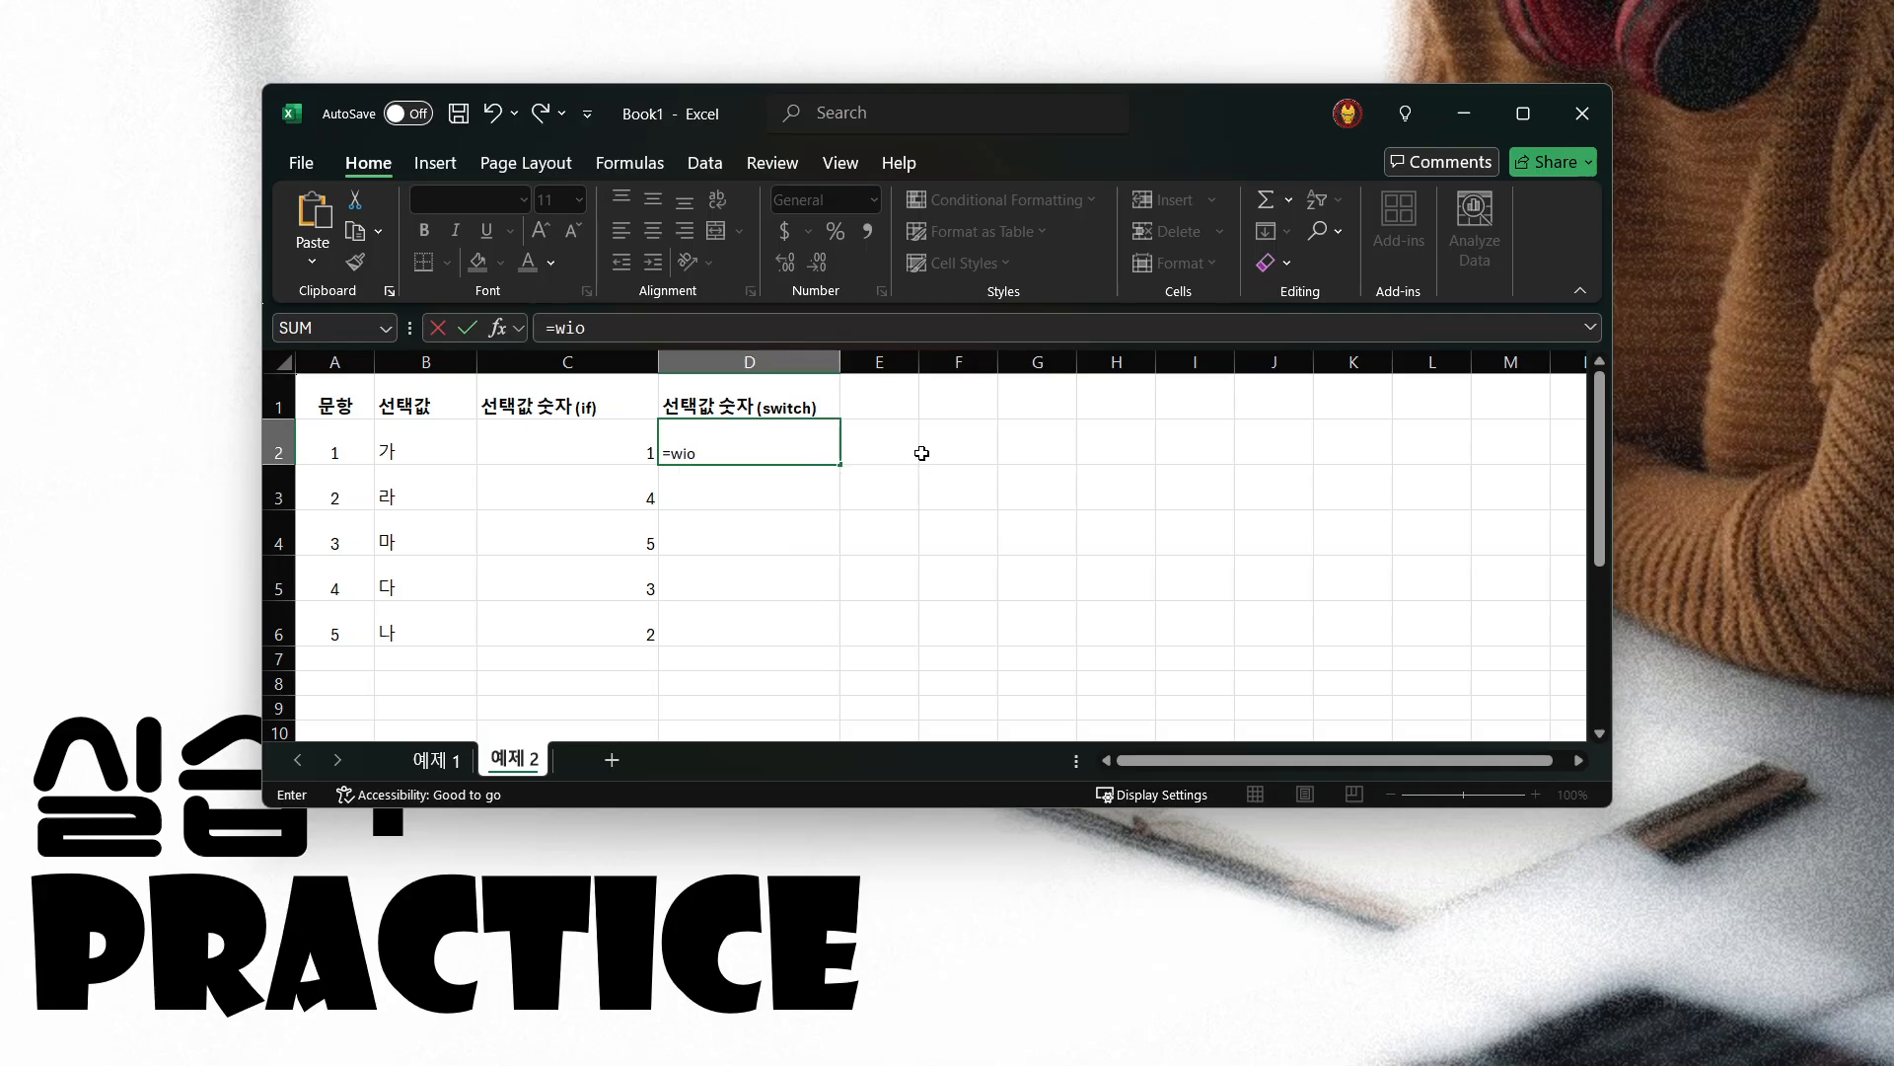
key(BackSpace)
key(BackSpace)
key(BackSpace)
text(switch)
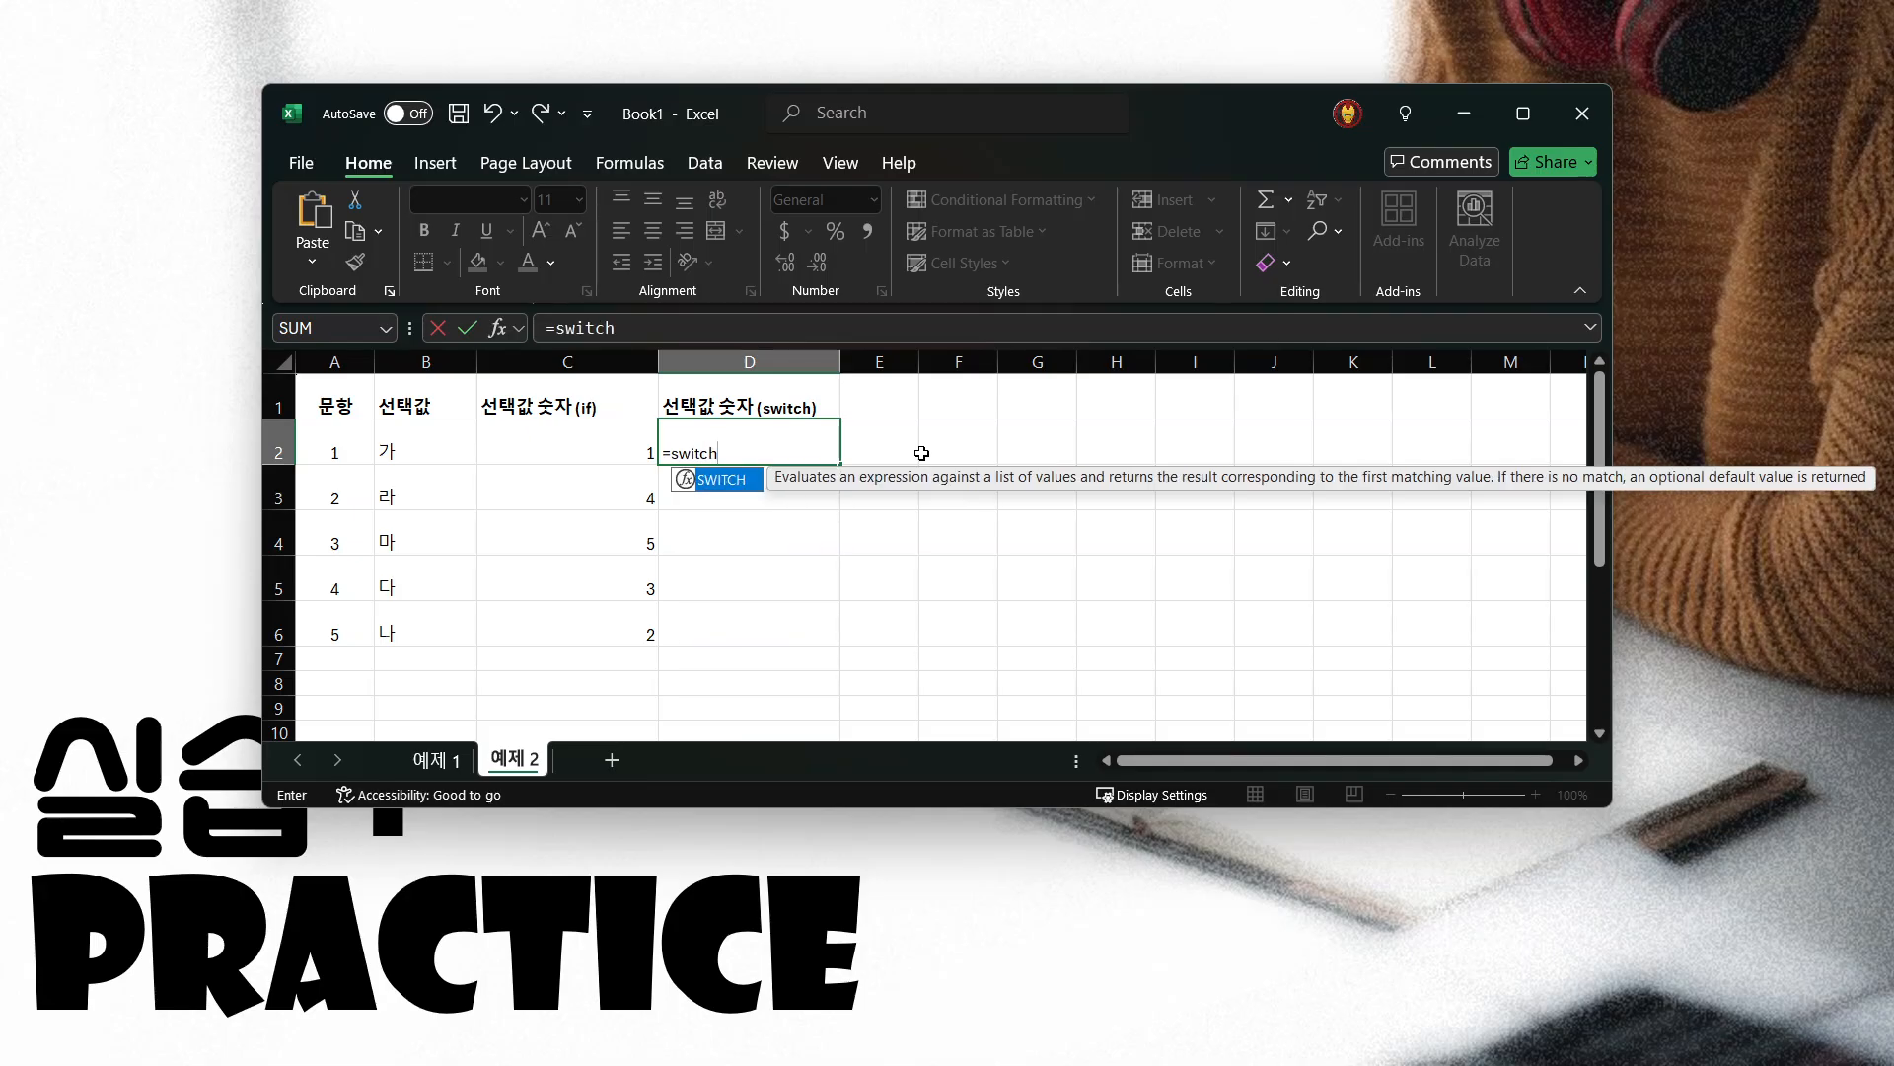
text(()
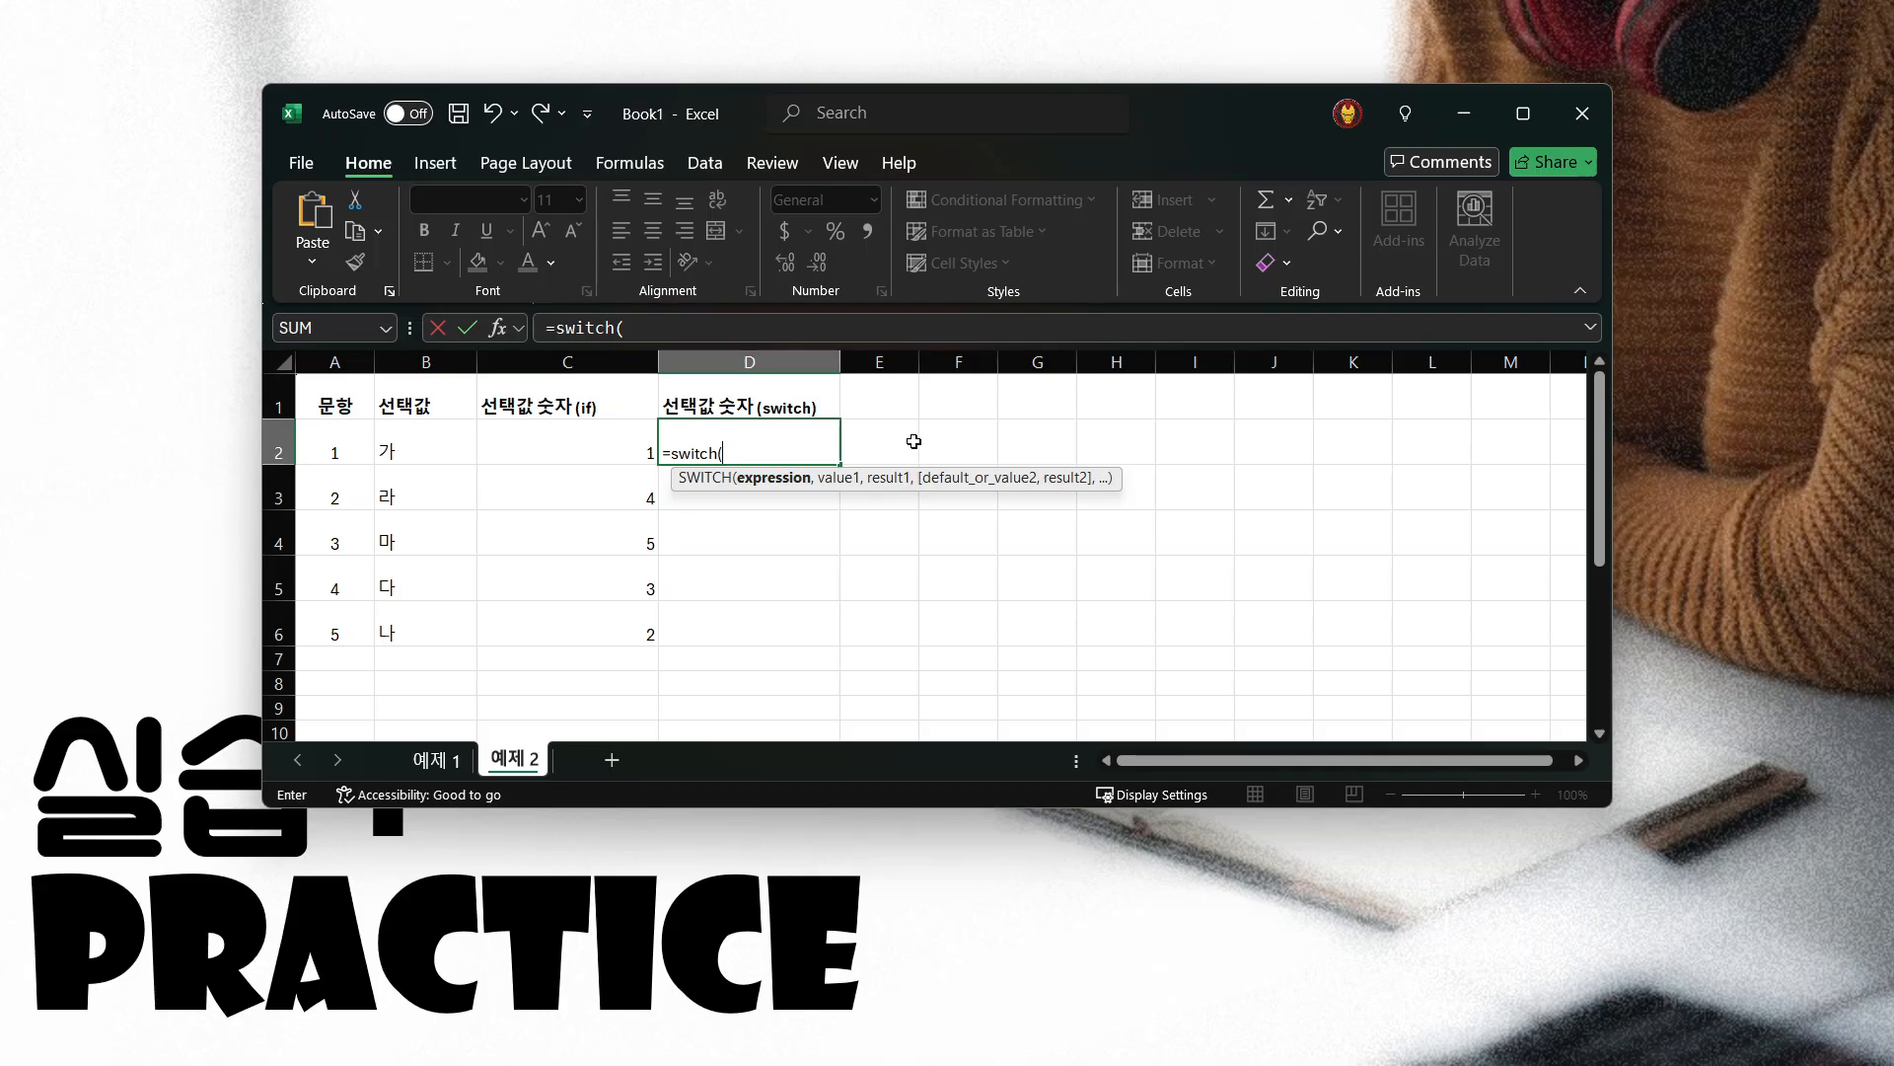
click(422, 452)
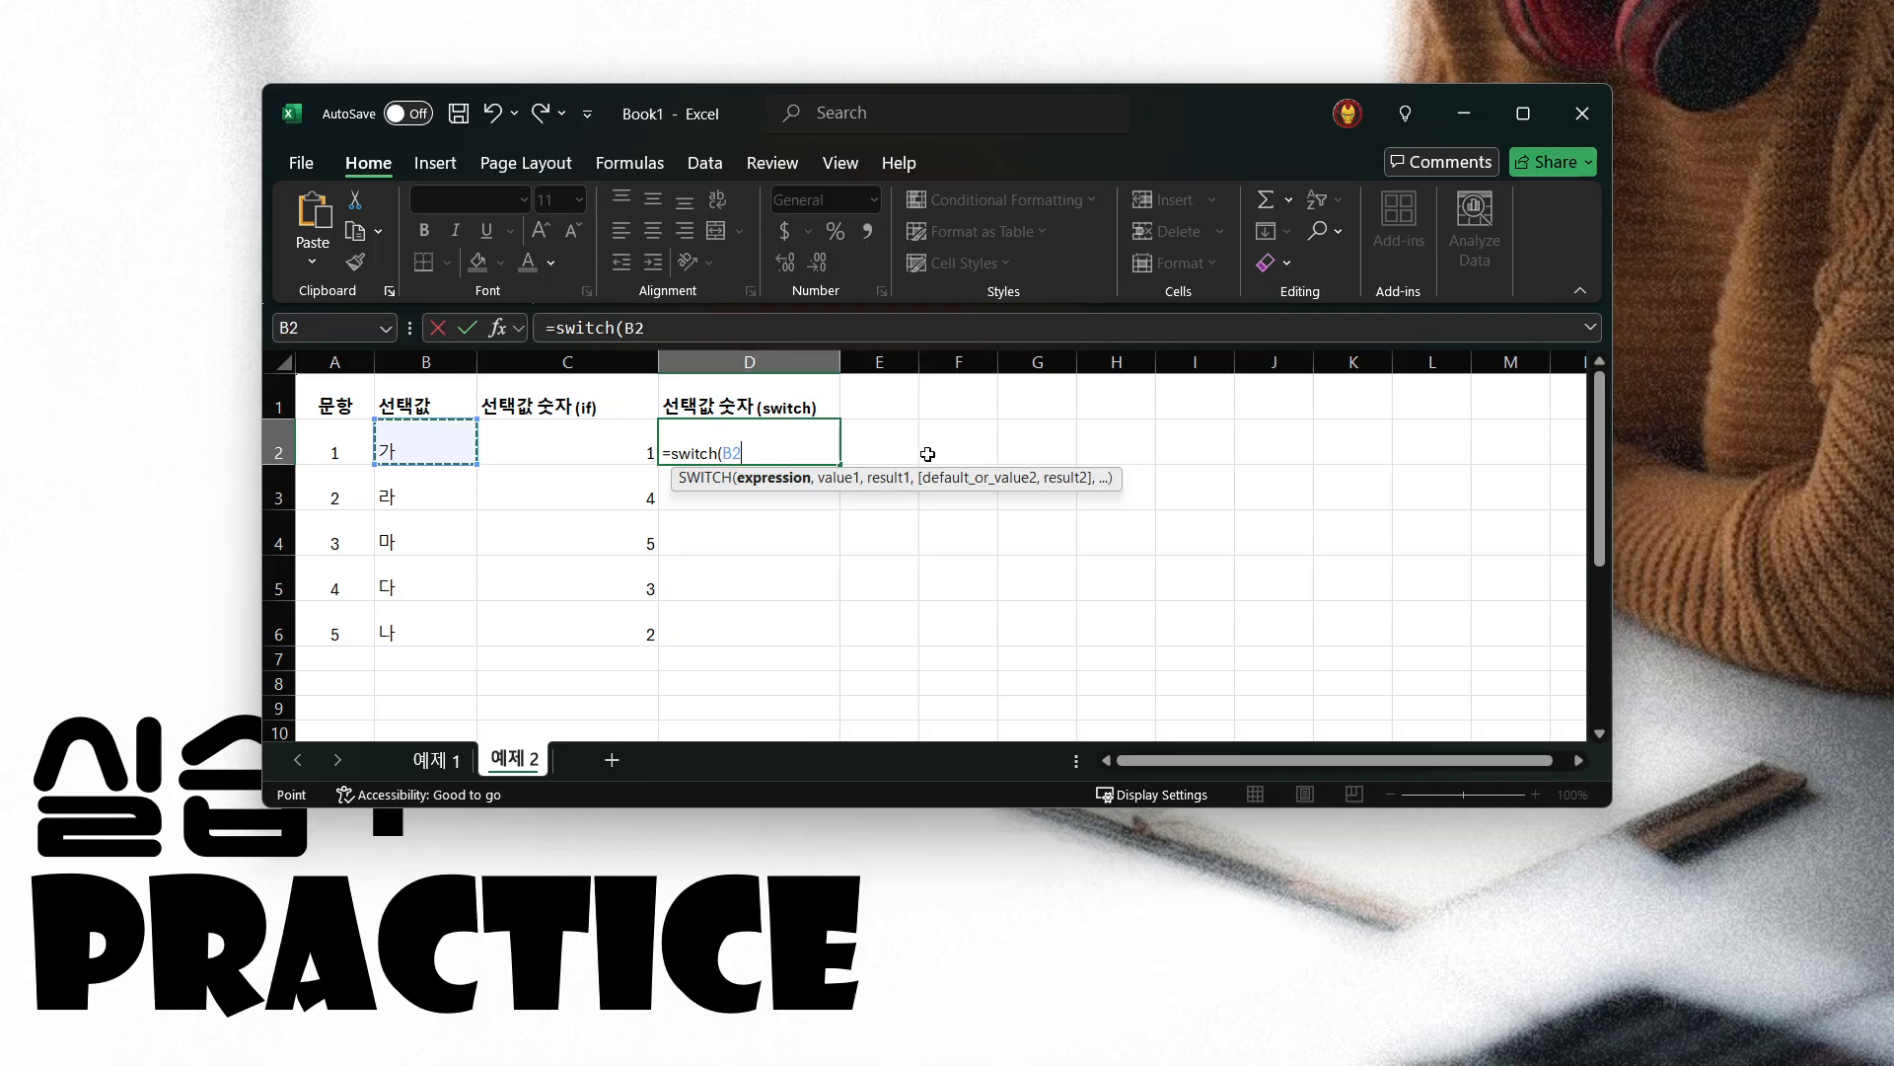
text(,)
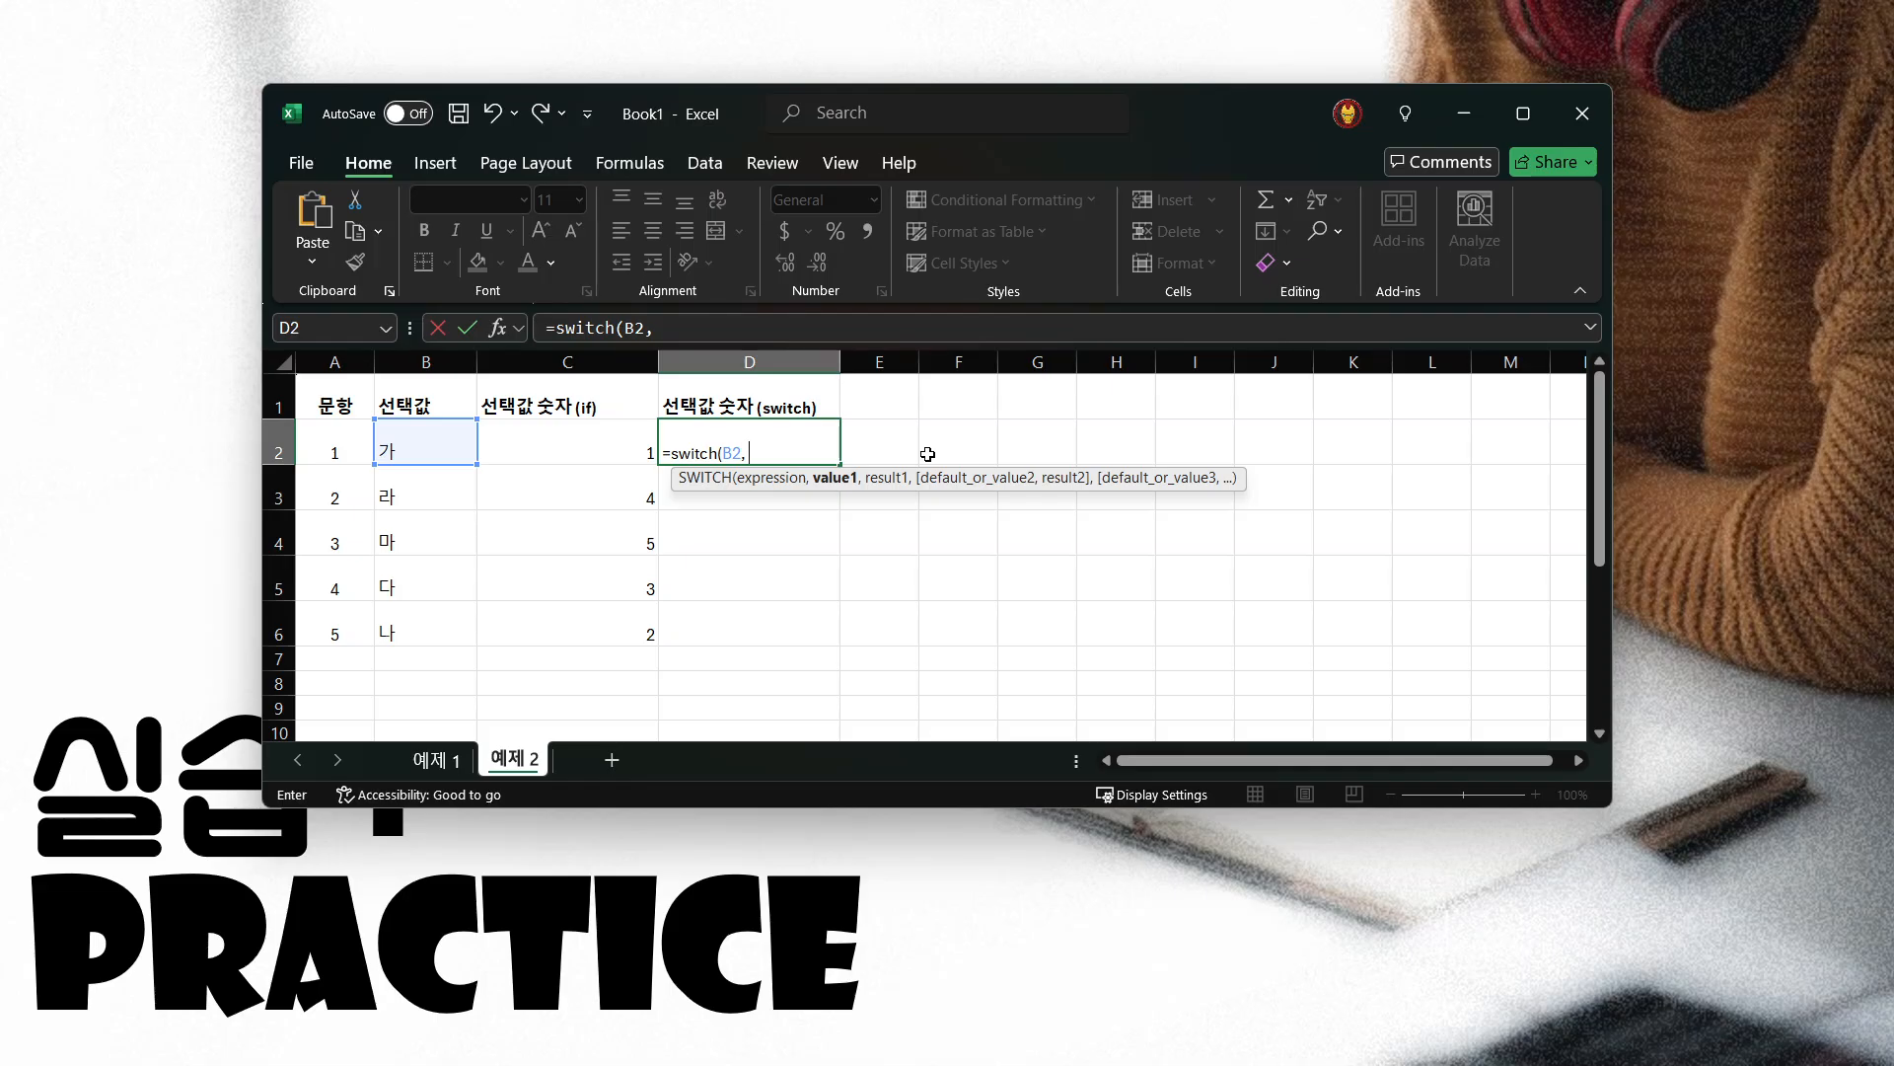
text( 가)
Add the SWITCH pairs "가", 1 and "나", 2 to the D2 formula
key(BackSpace)
text("가", )
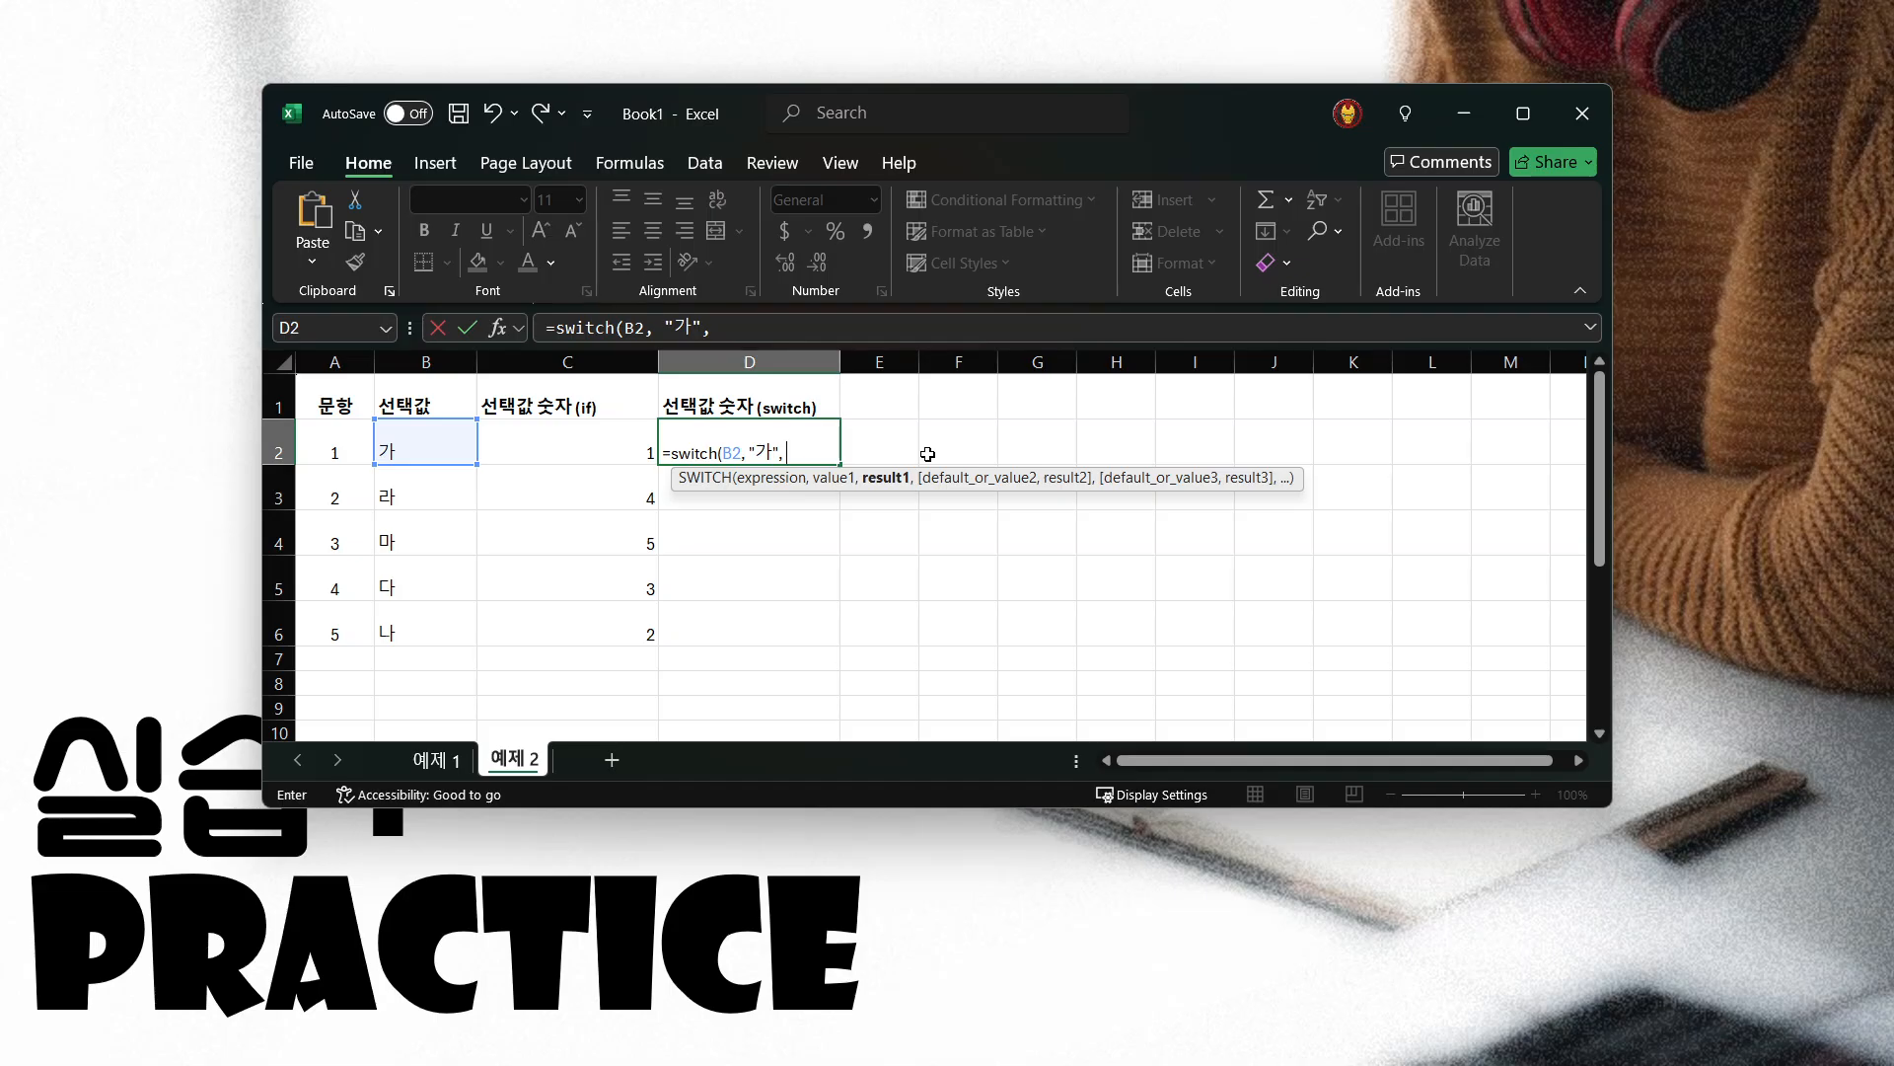
text(1, )
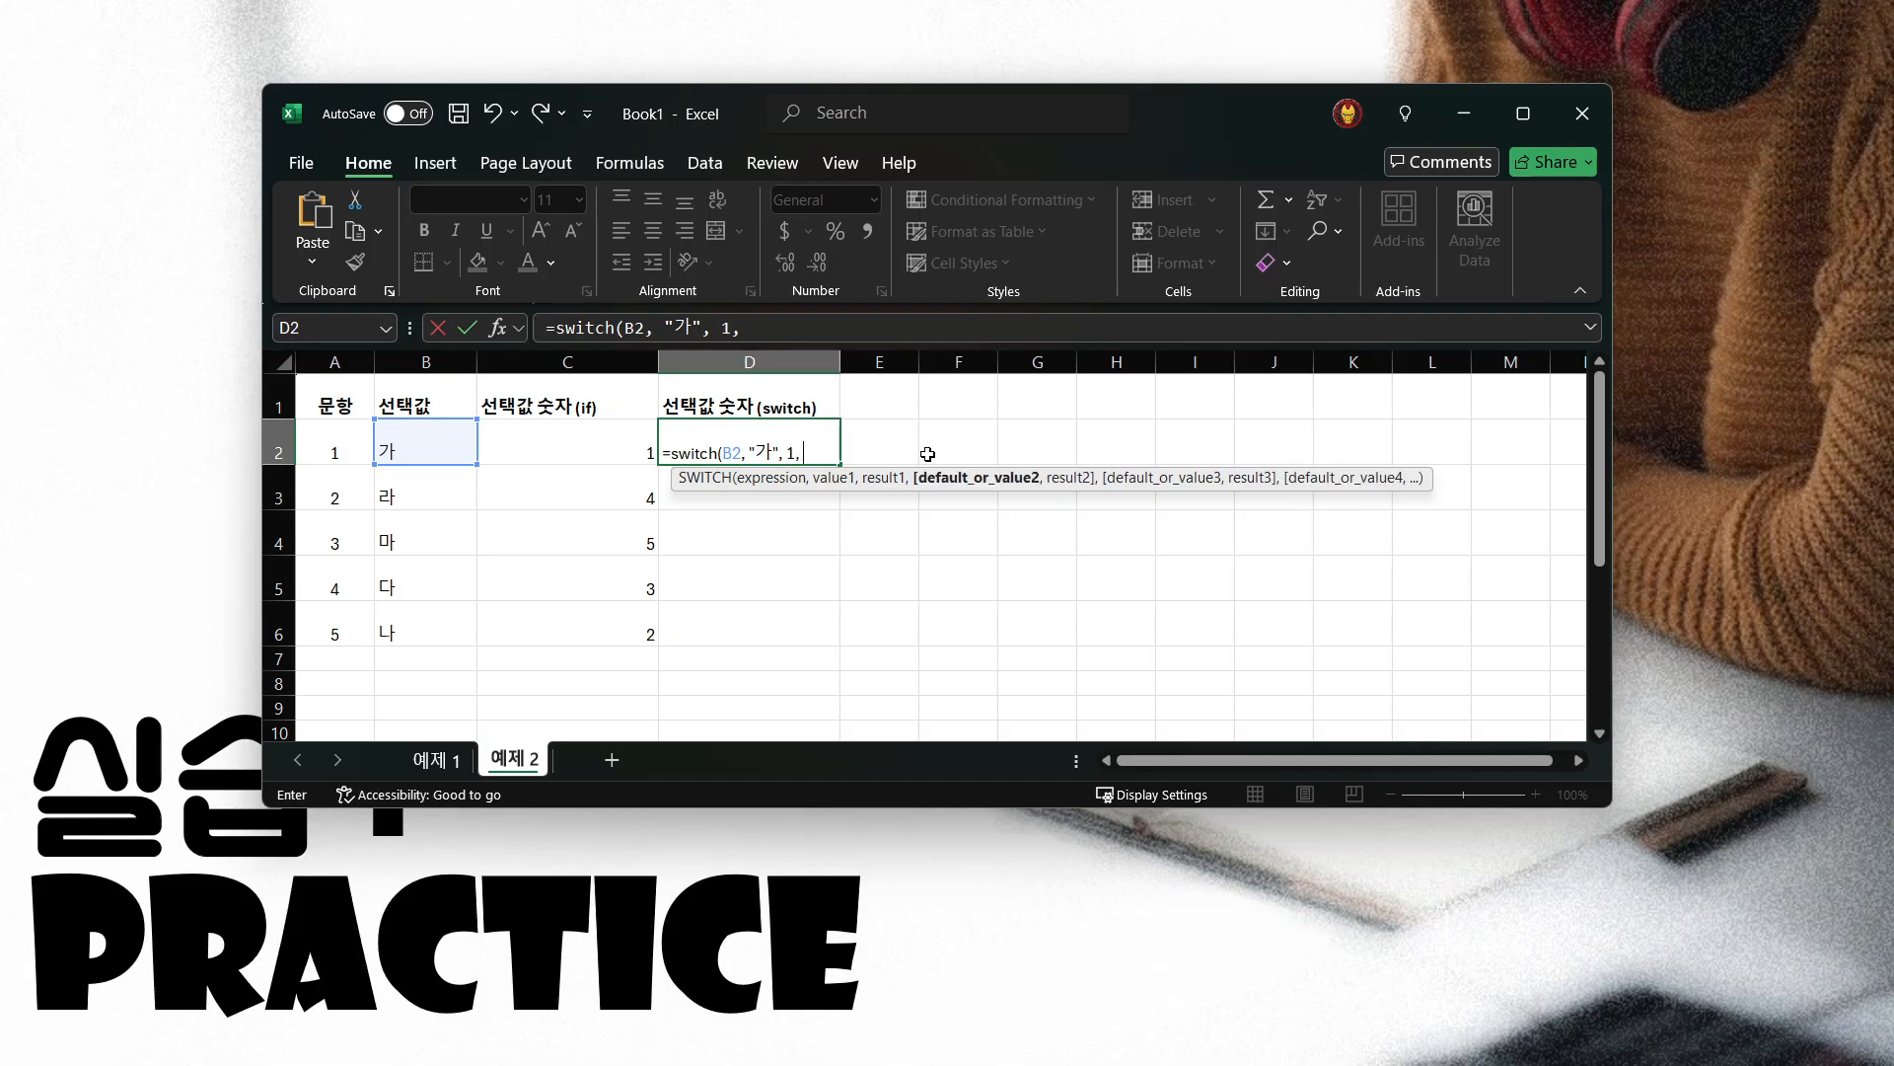
text("나", 2,)
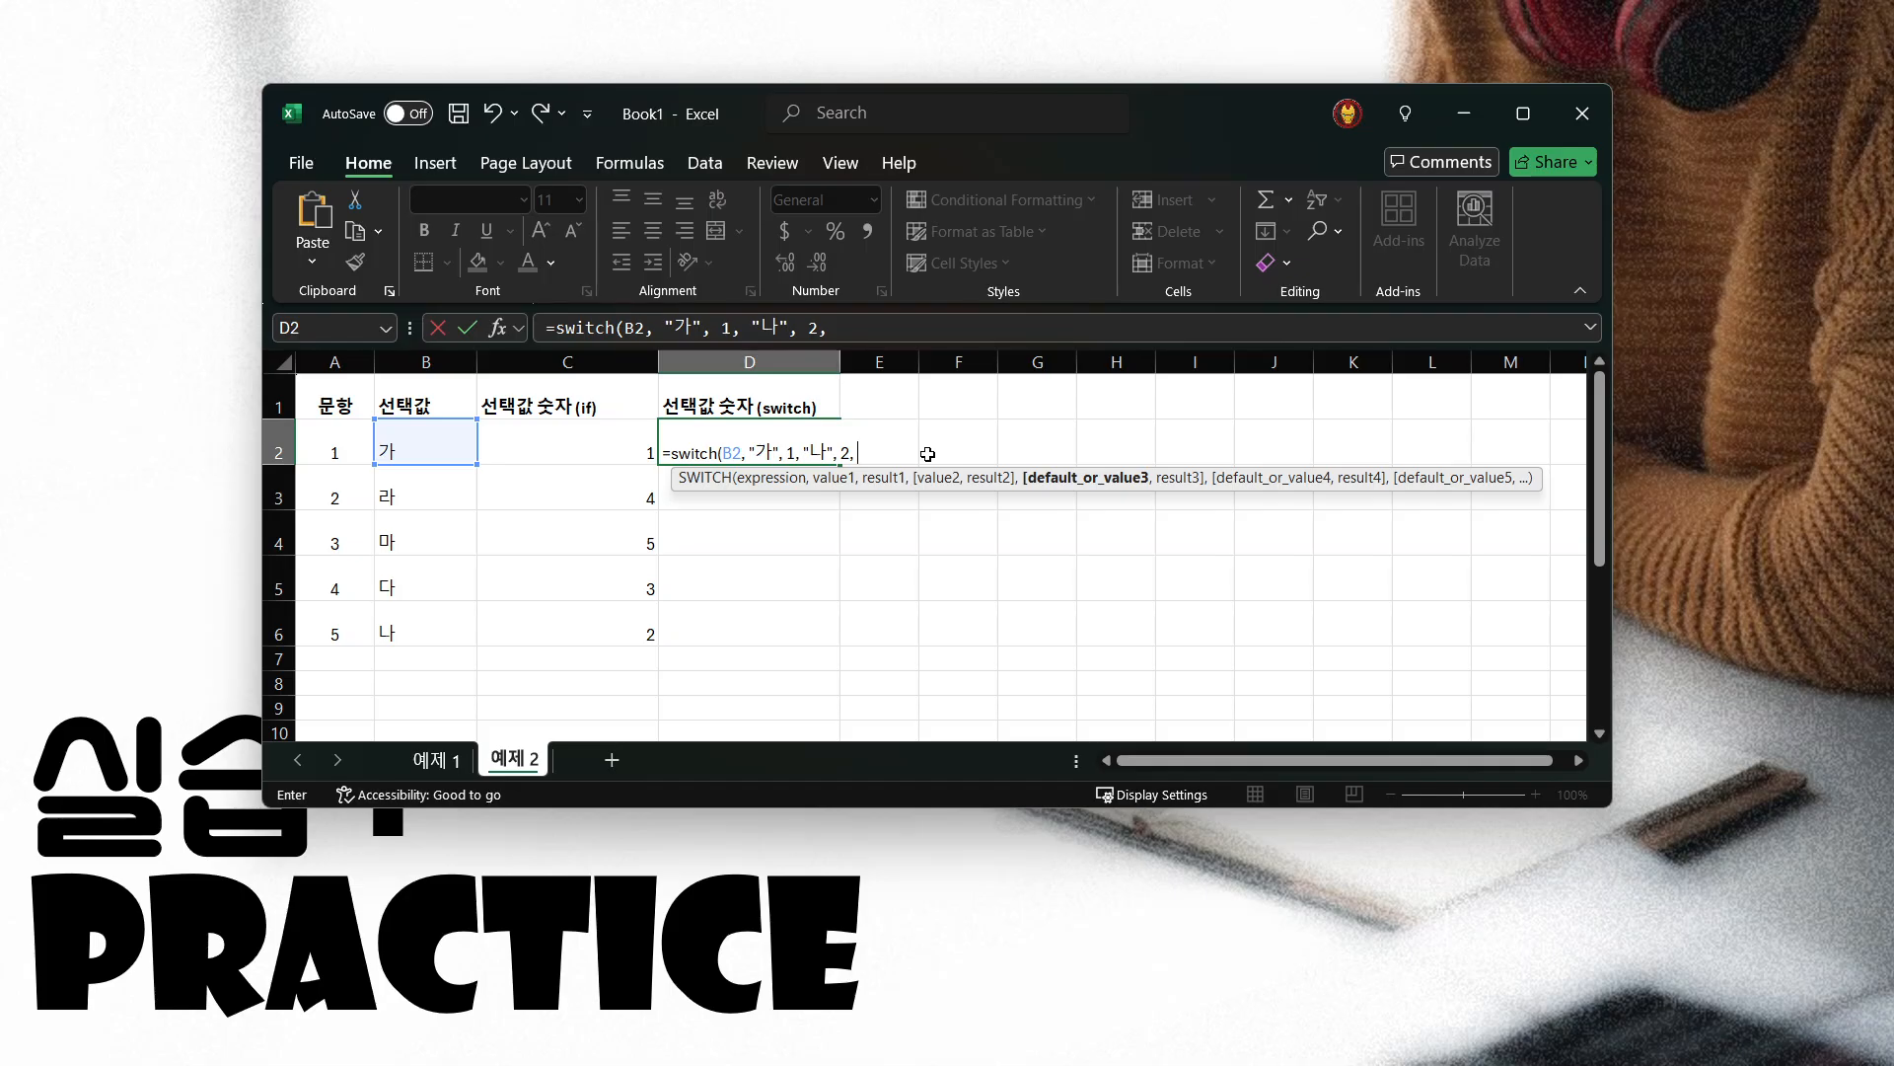
text( "다",)
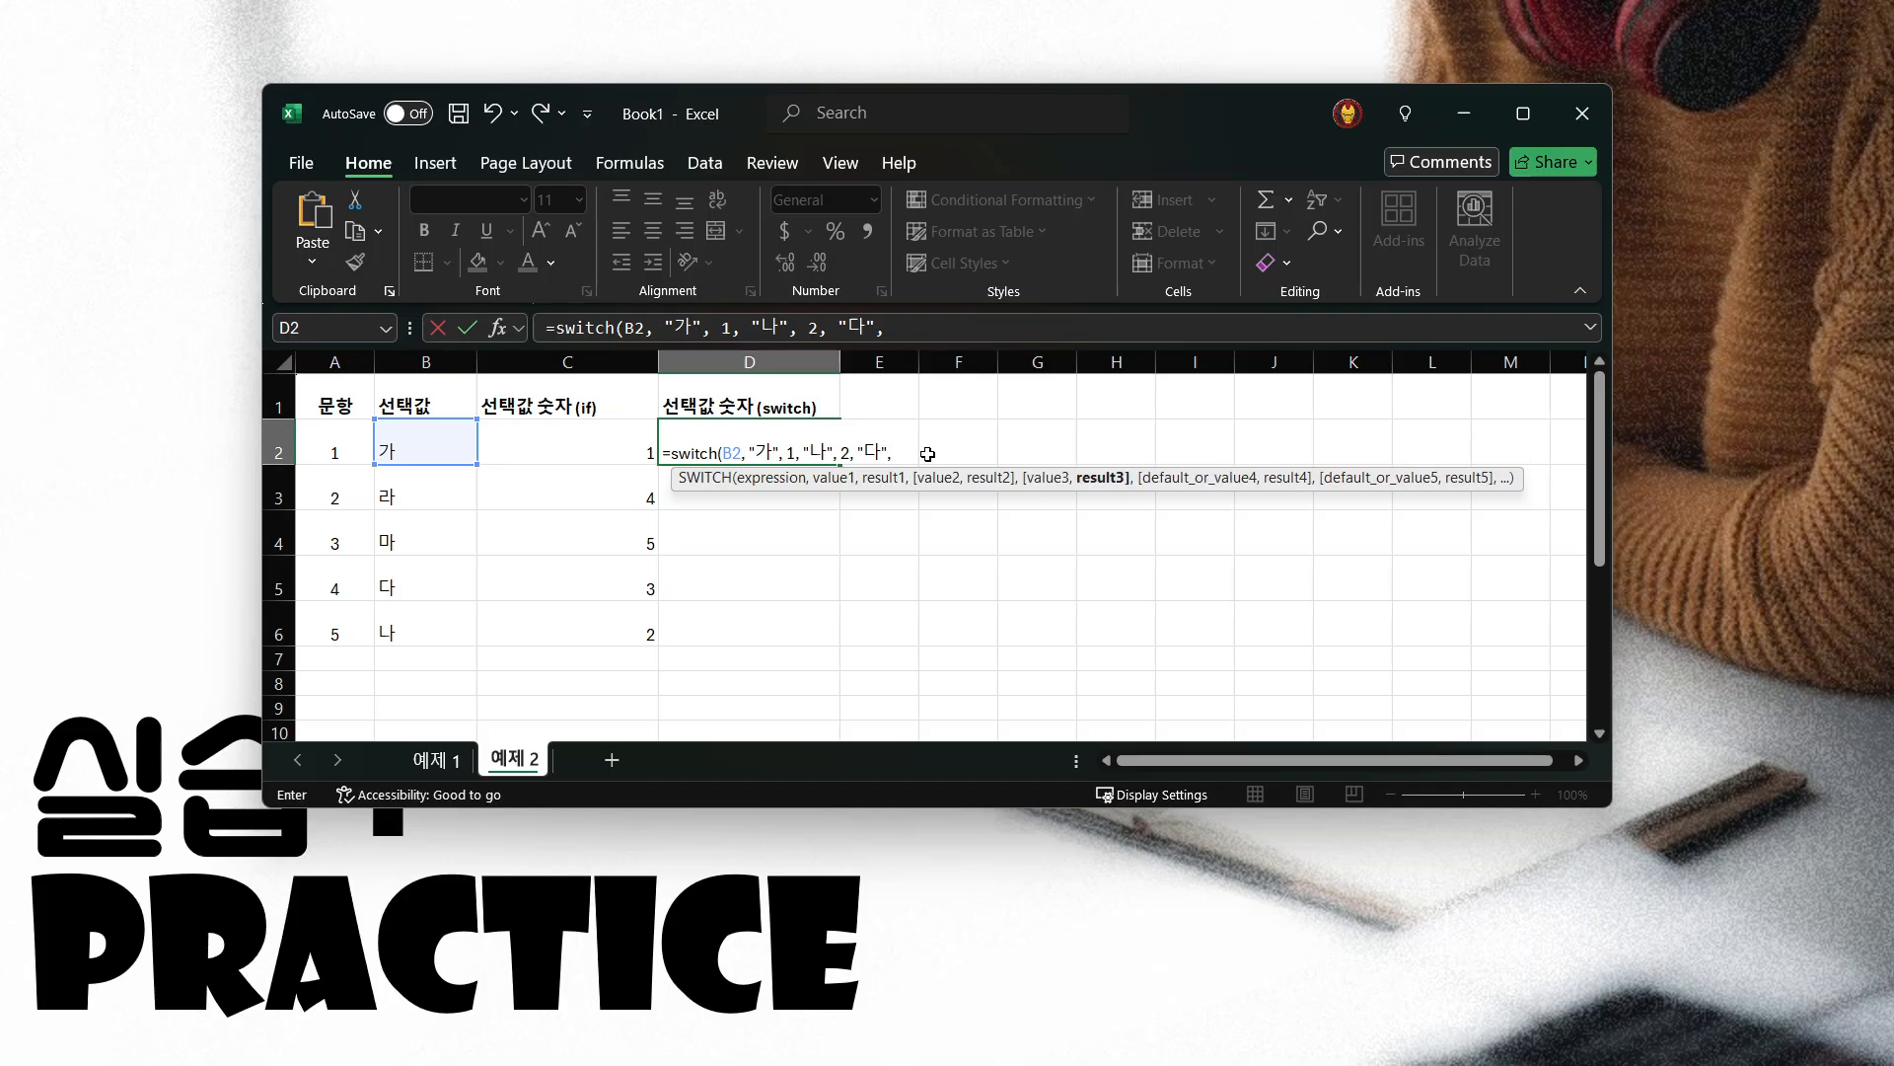
text( 3, ")
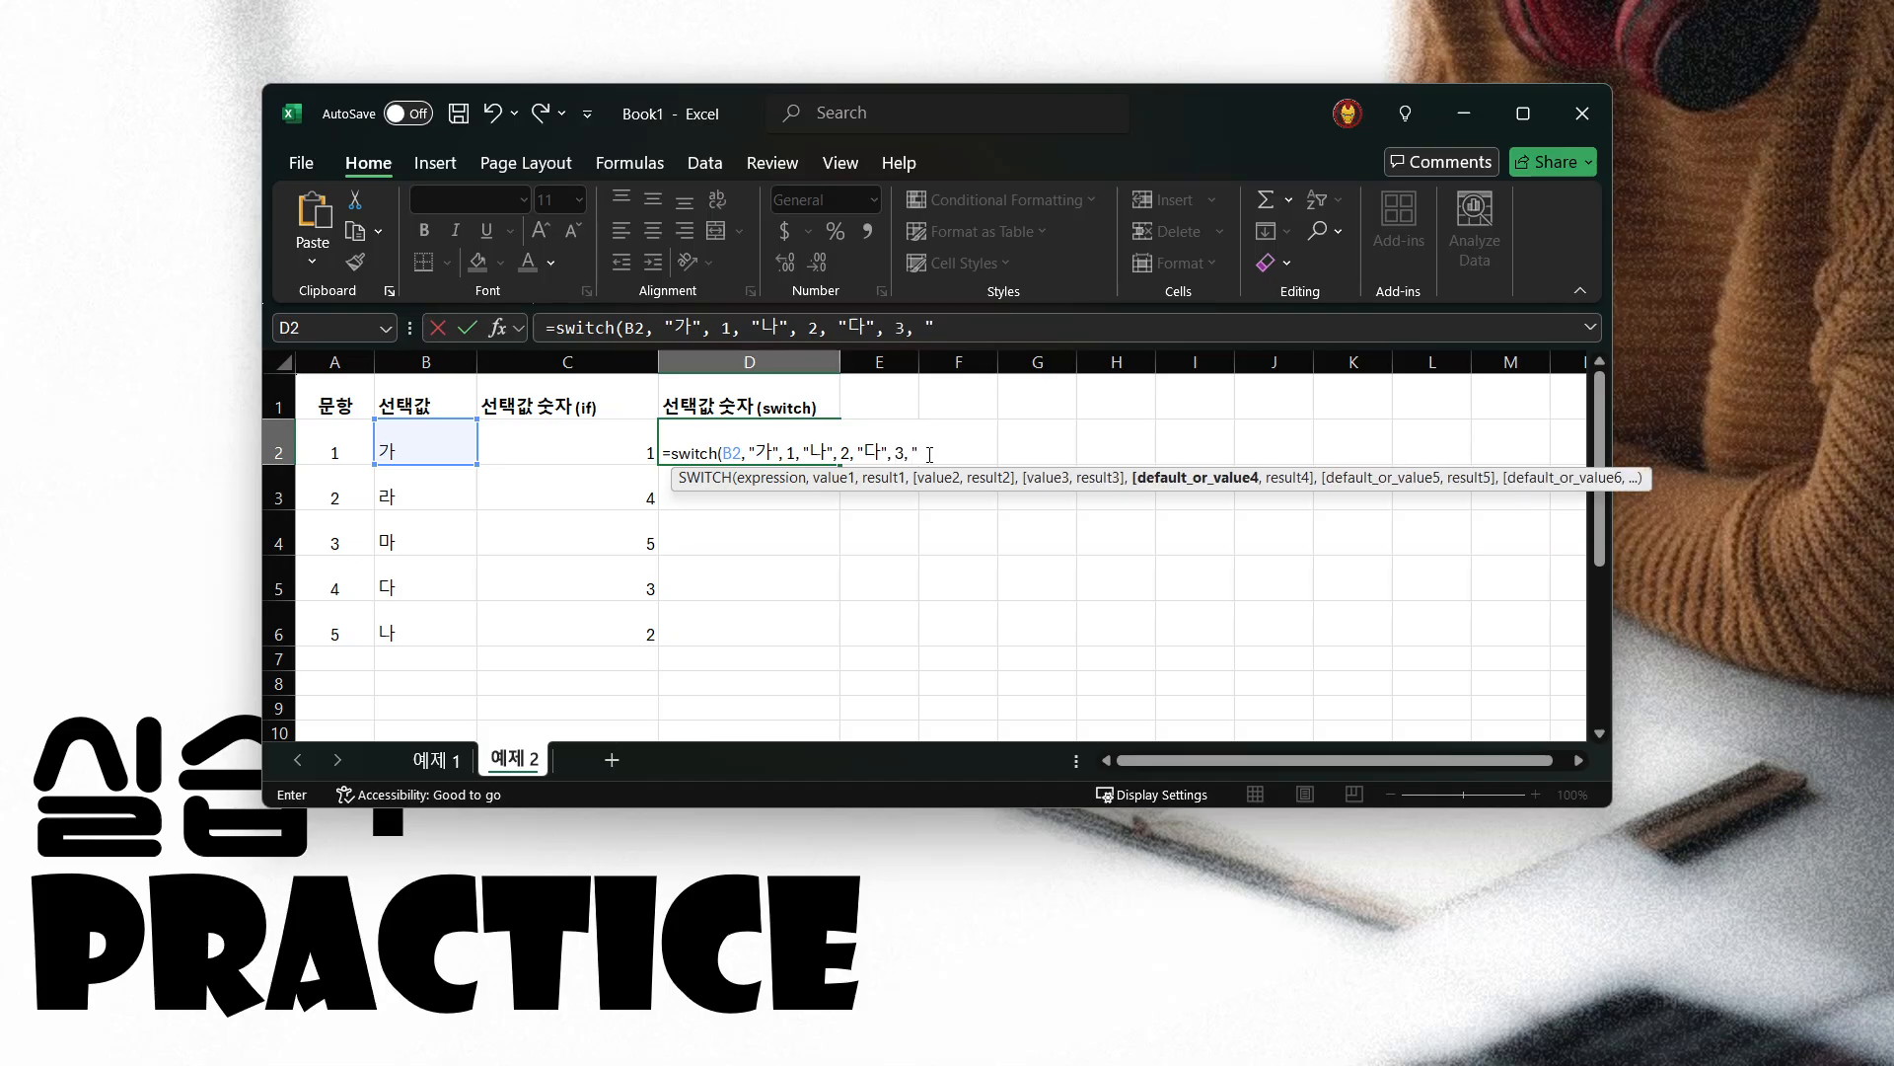
text(라", 4)
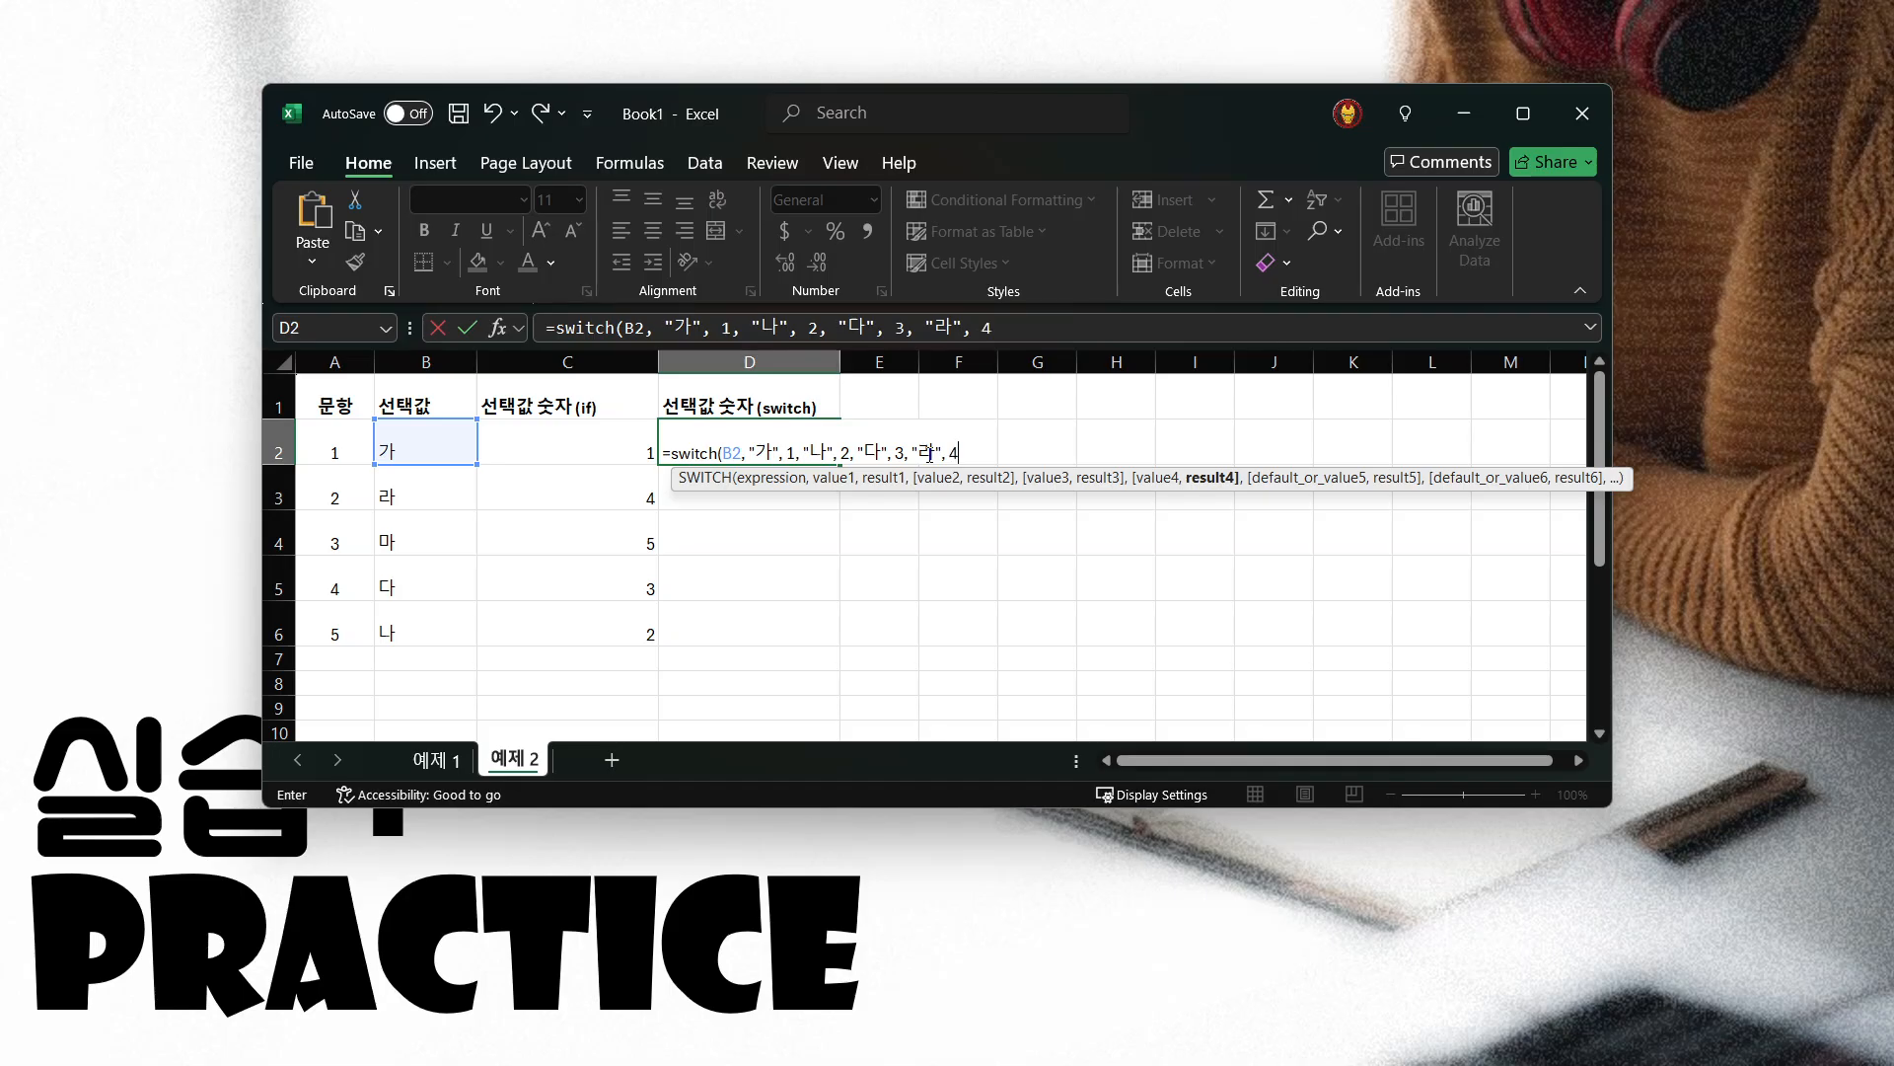
text(,)
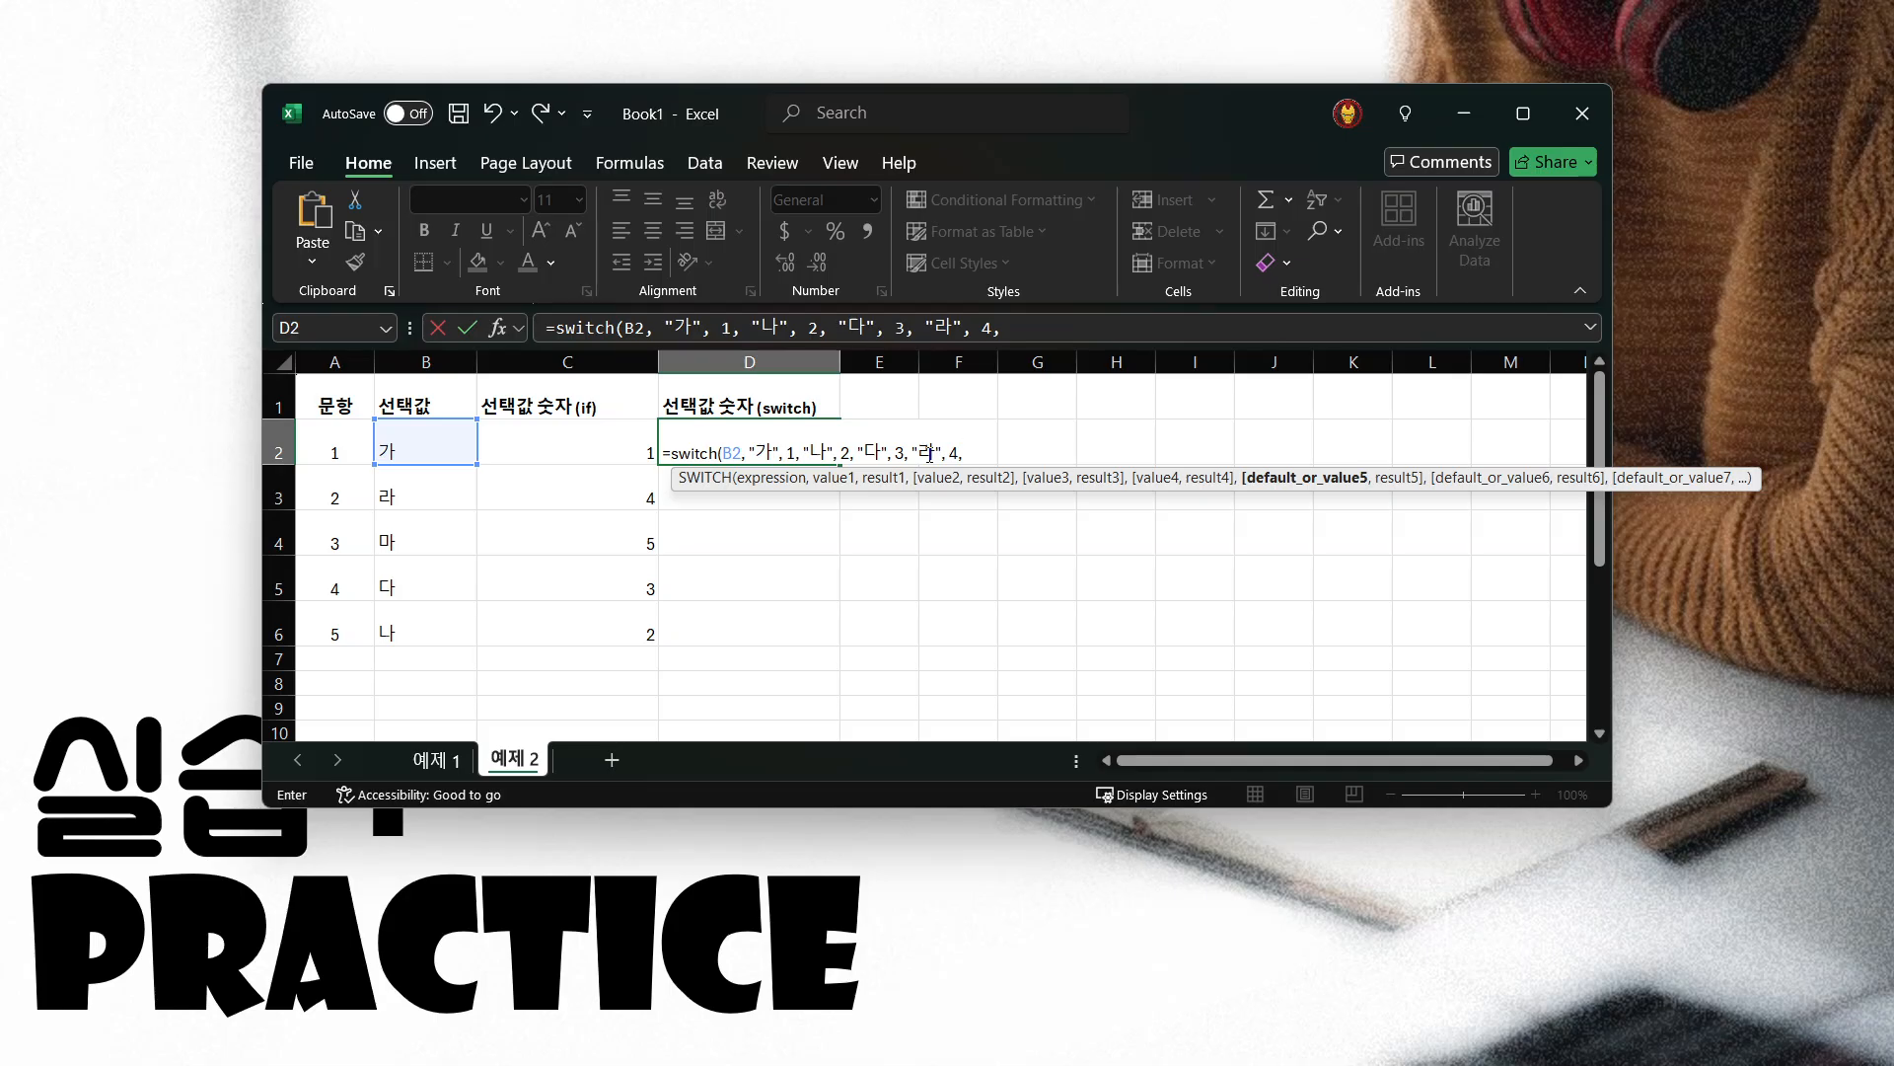
Add the pairs "다", 3 and "라", 4 with 5 as the default, and close the SWITCH formula in D2
text(5))
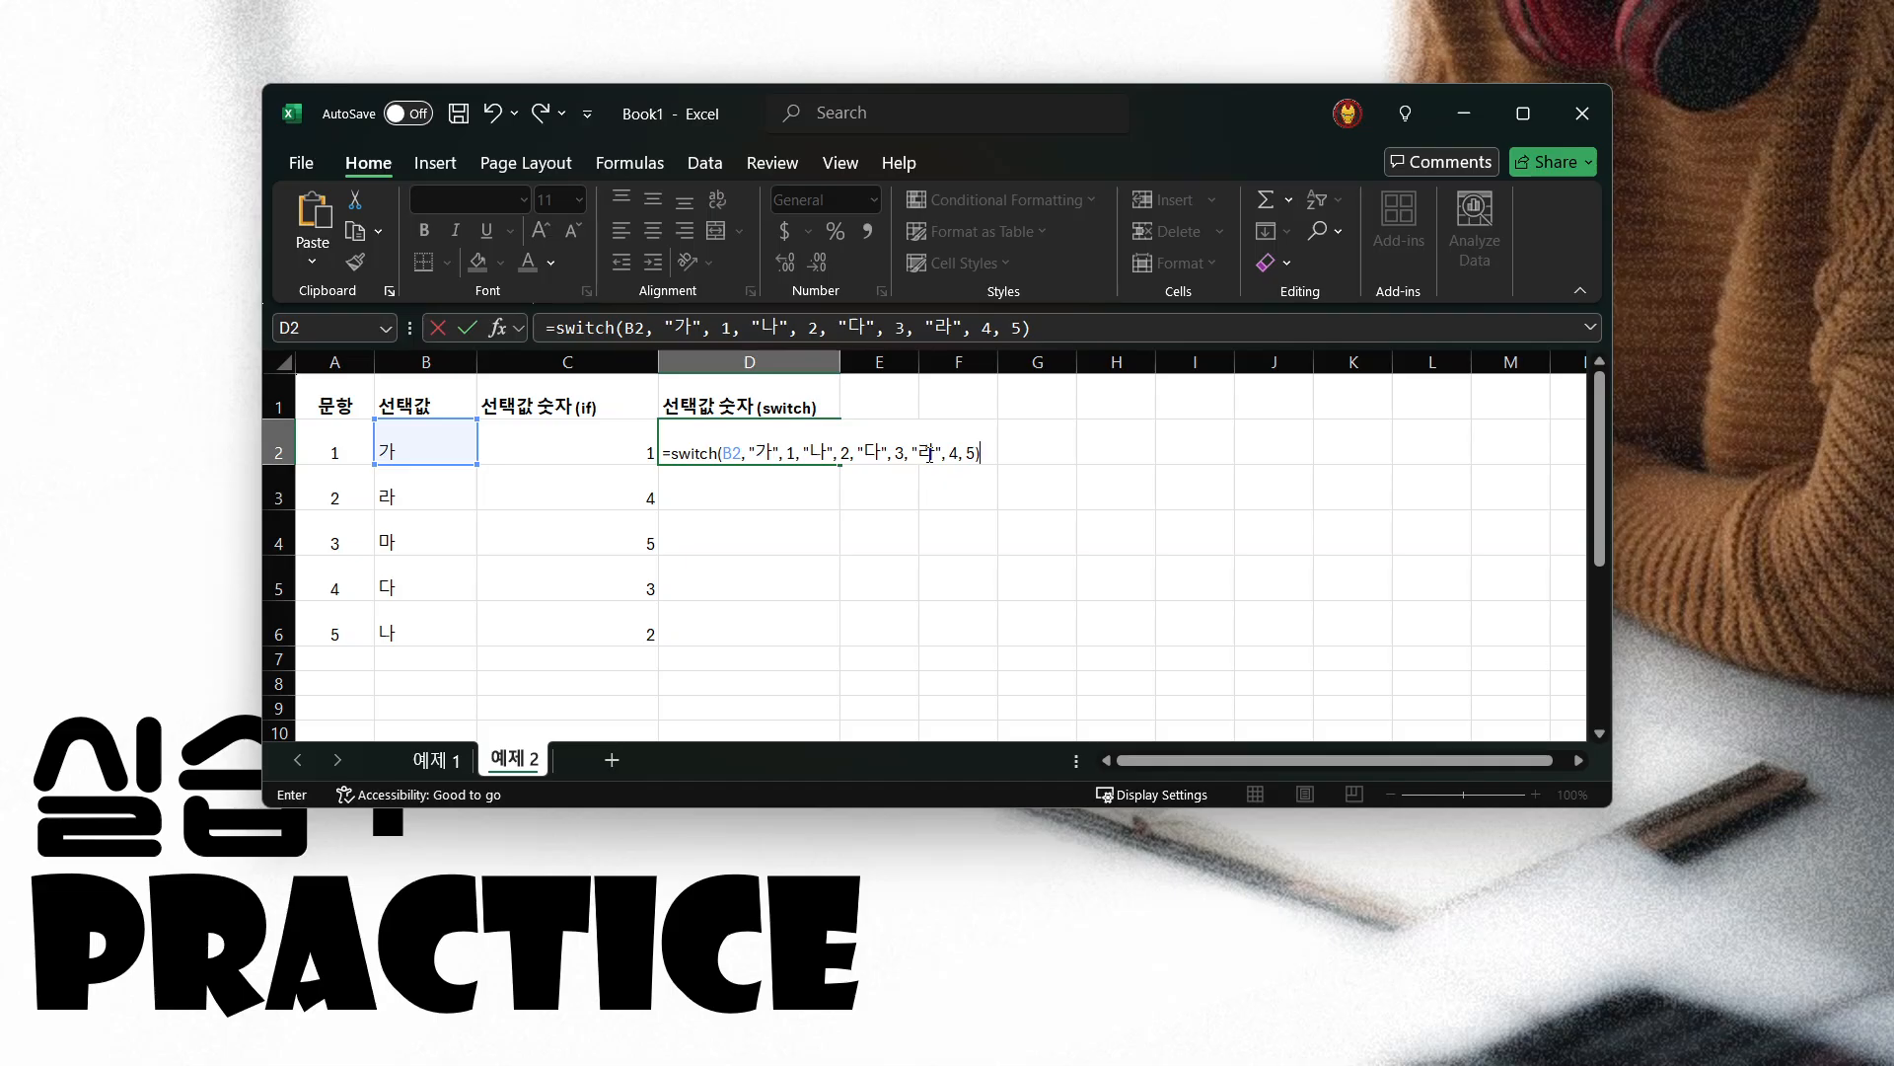
Check the D2 SWITCH formula's expression, each value and result pair, the default and the closing parenthesis
click(624, 329)
click(1052, 324)
click(730, 327)
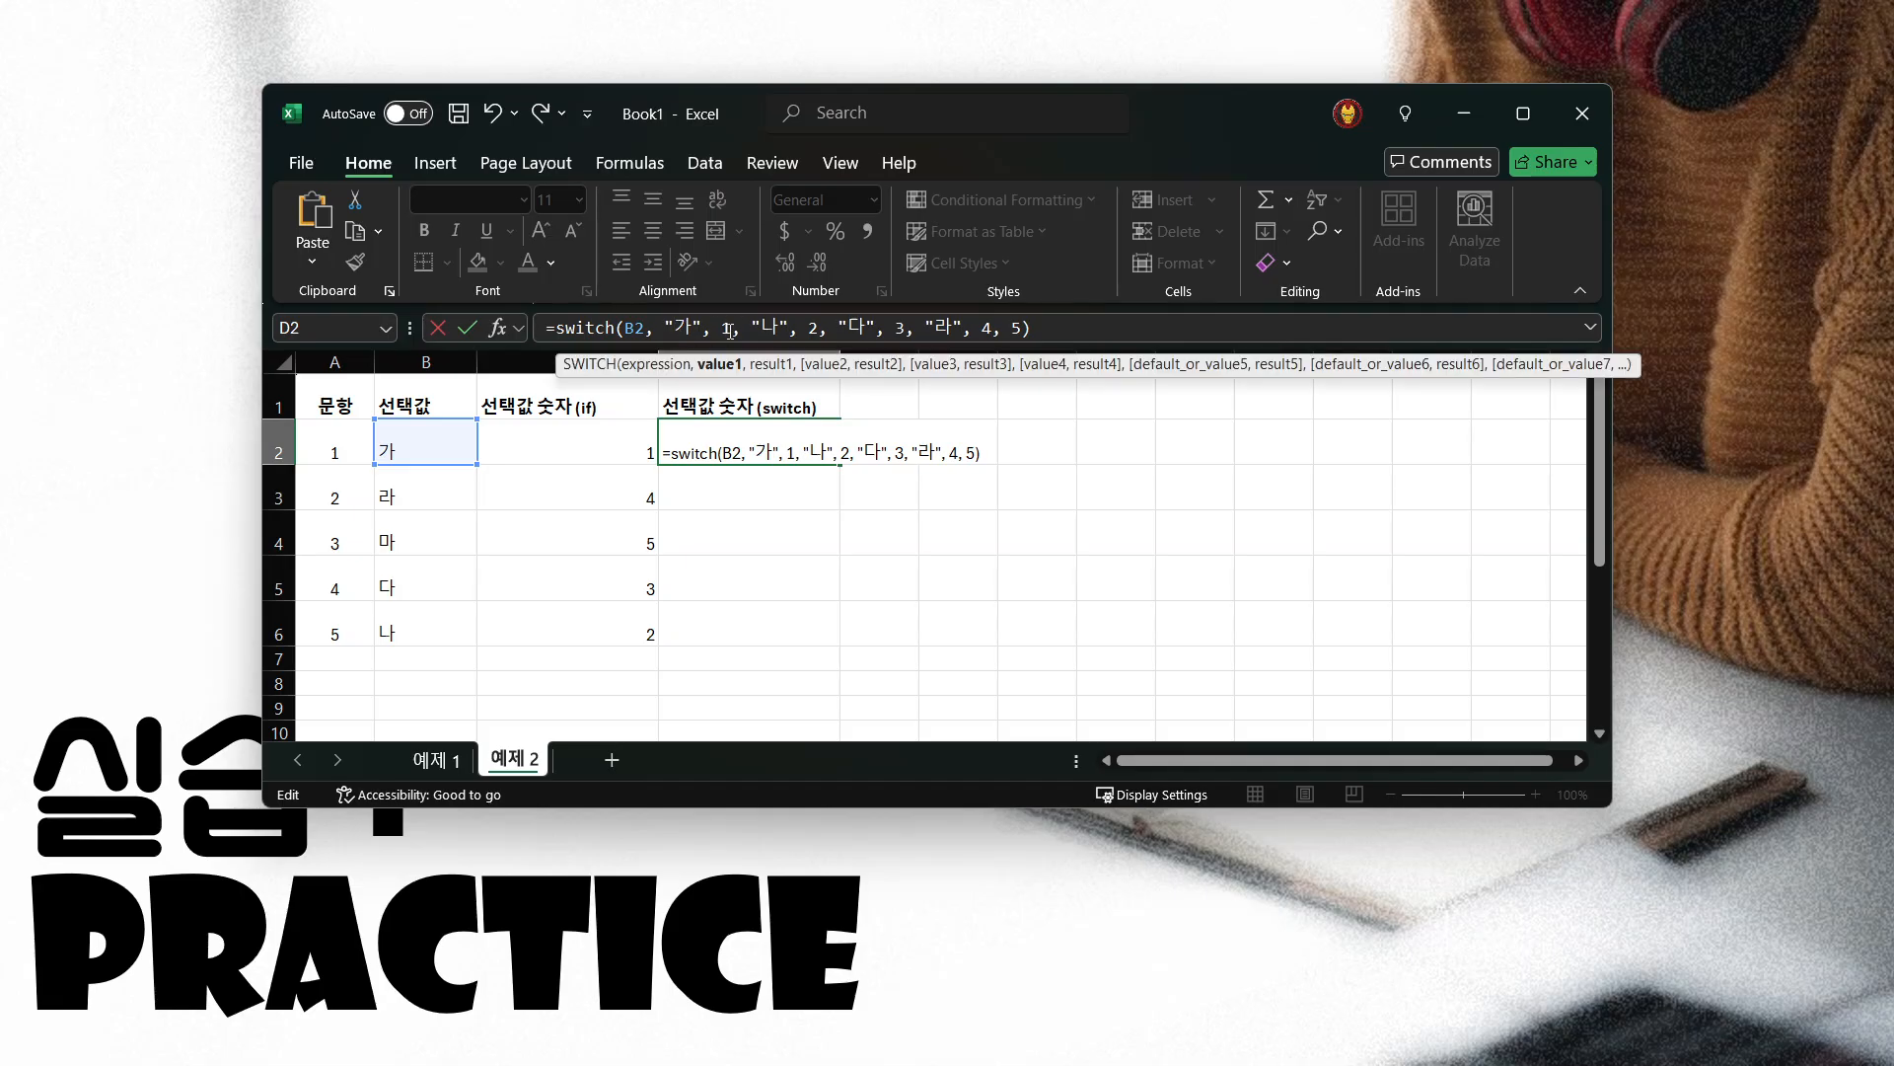
double_click(770, 327)
click(817, 327)
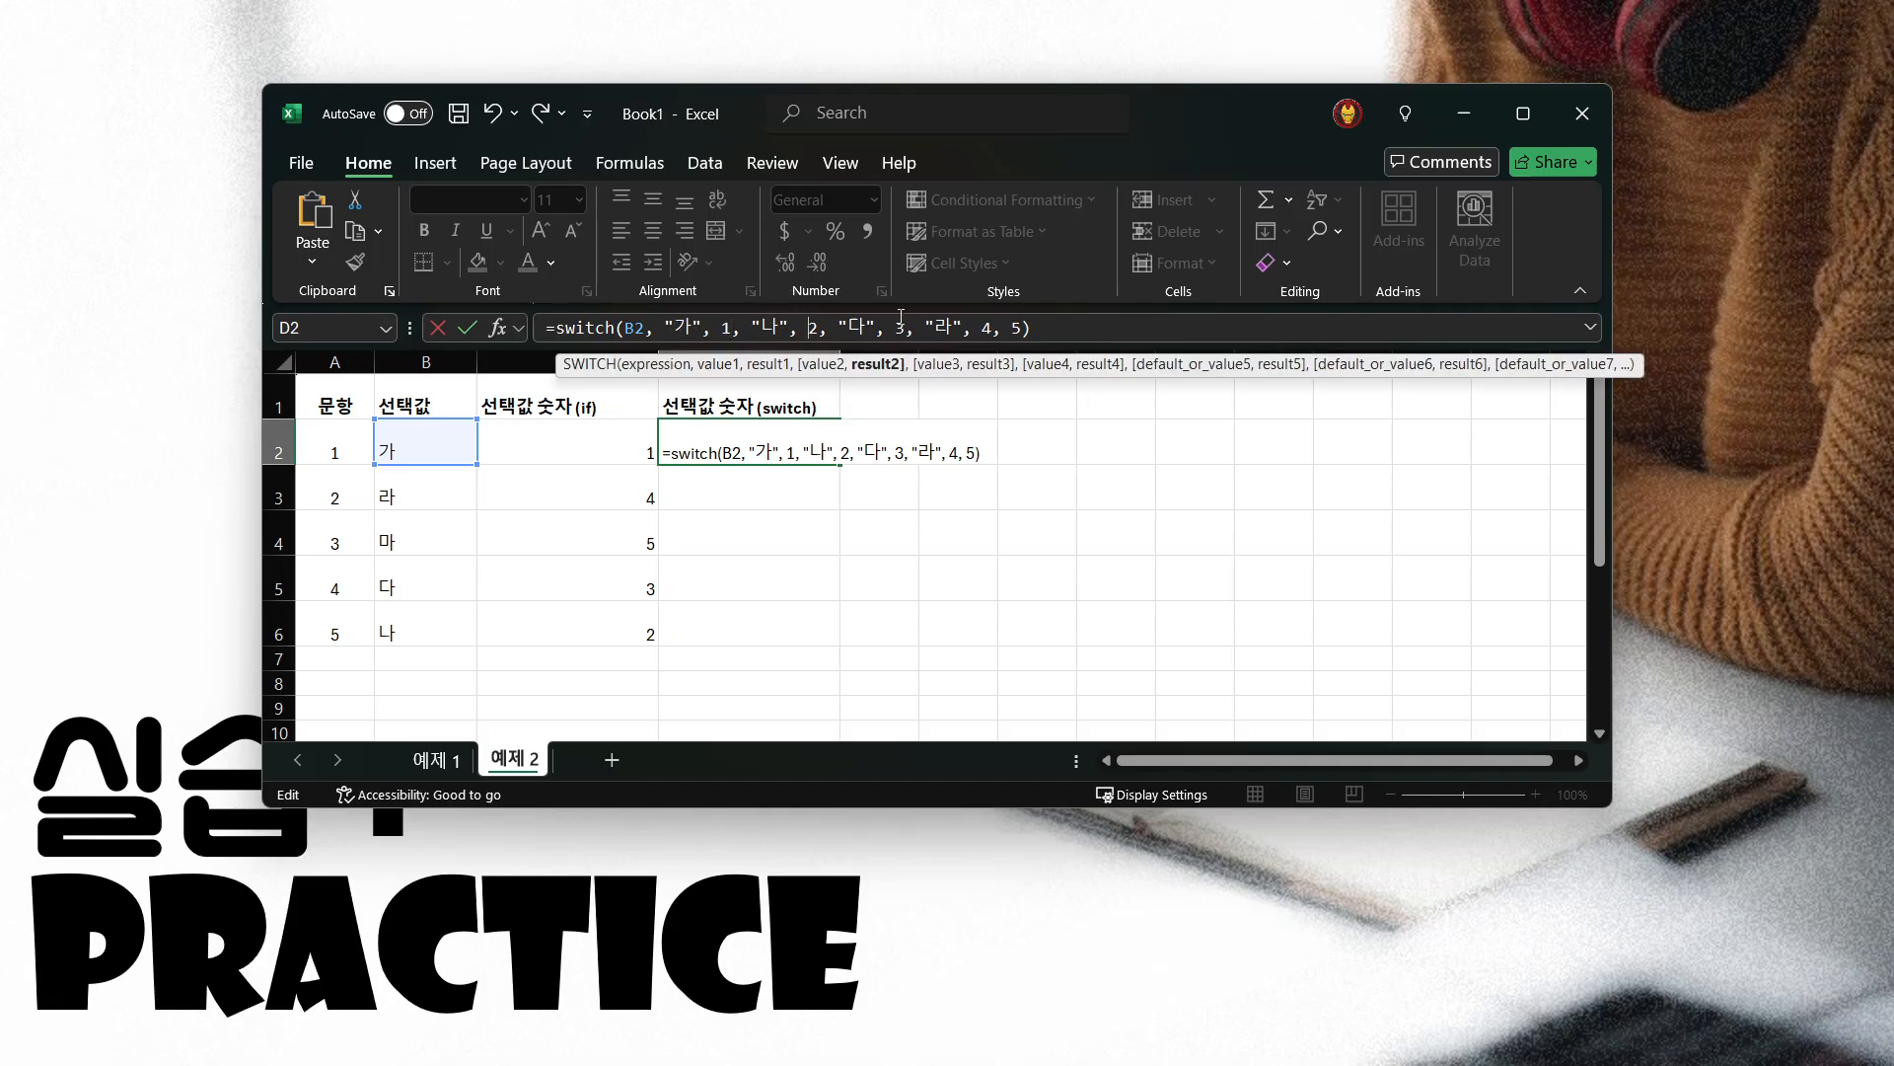
double_click(843, 326)
click(900, 327)
click(953, 328)
click(989, 327)
click(1020, 329)
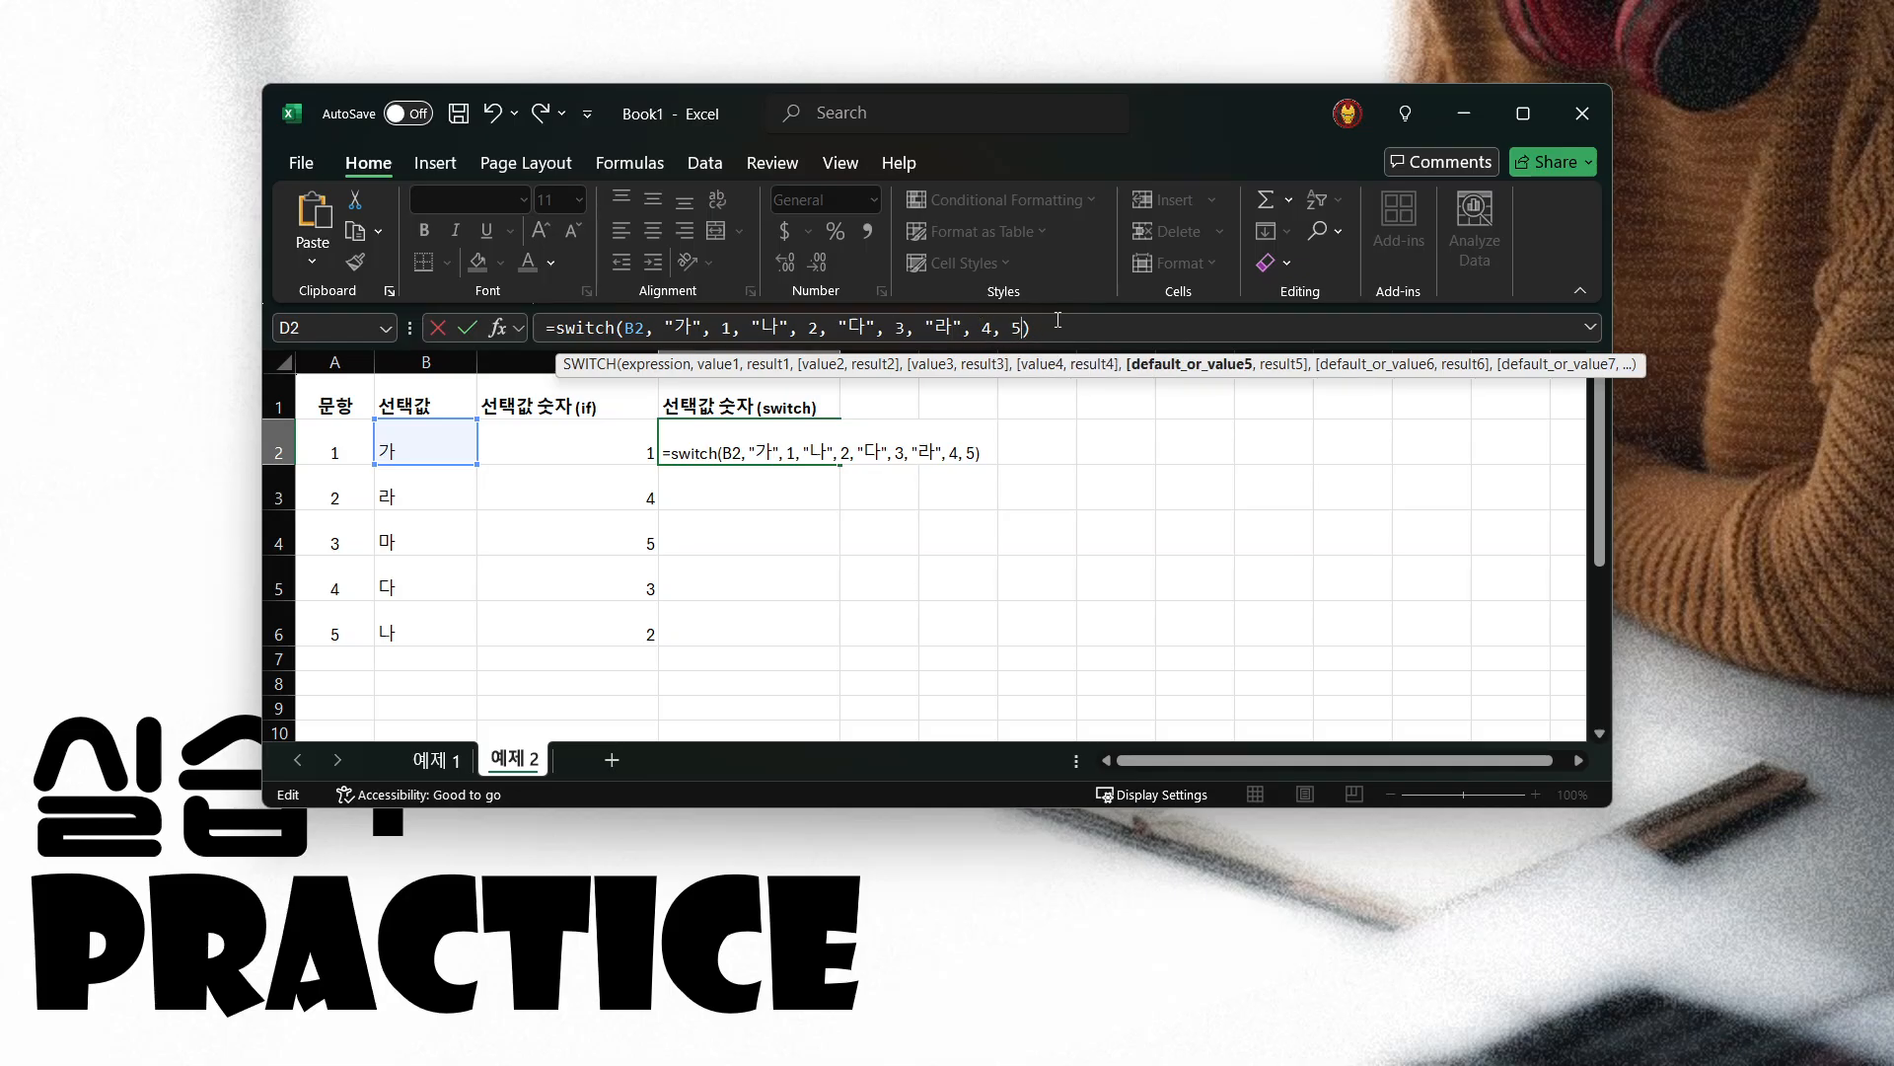
click(1051, 327)
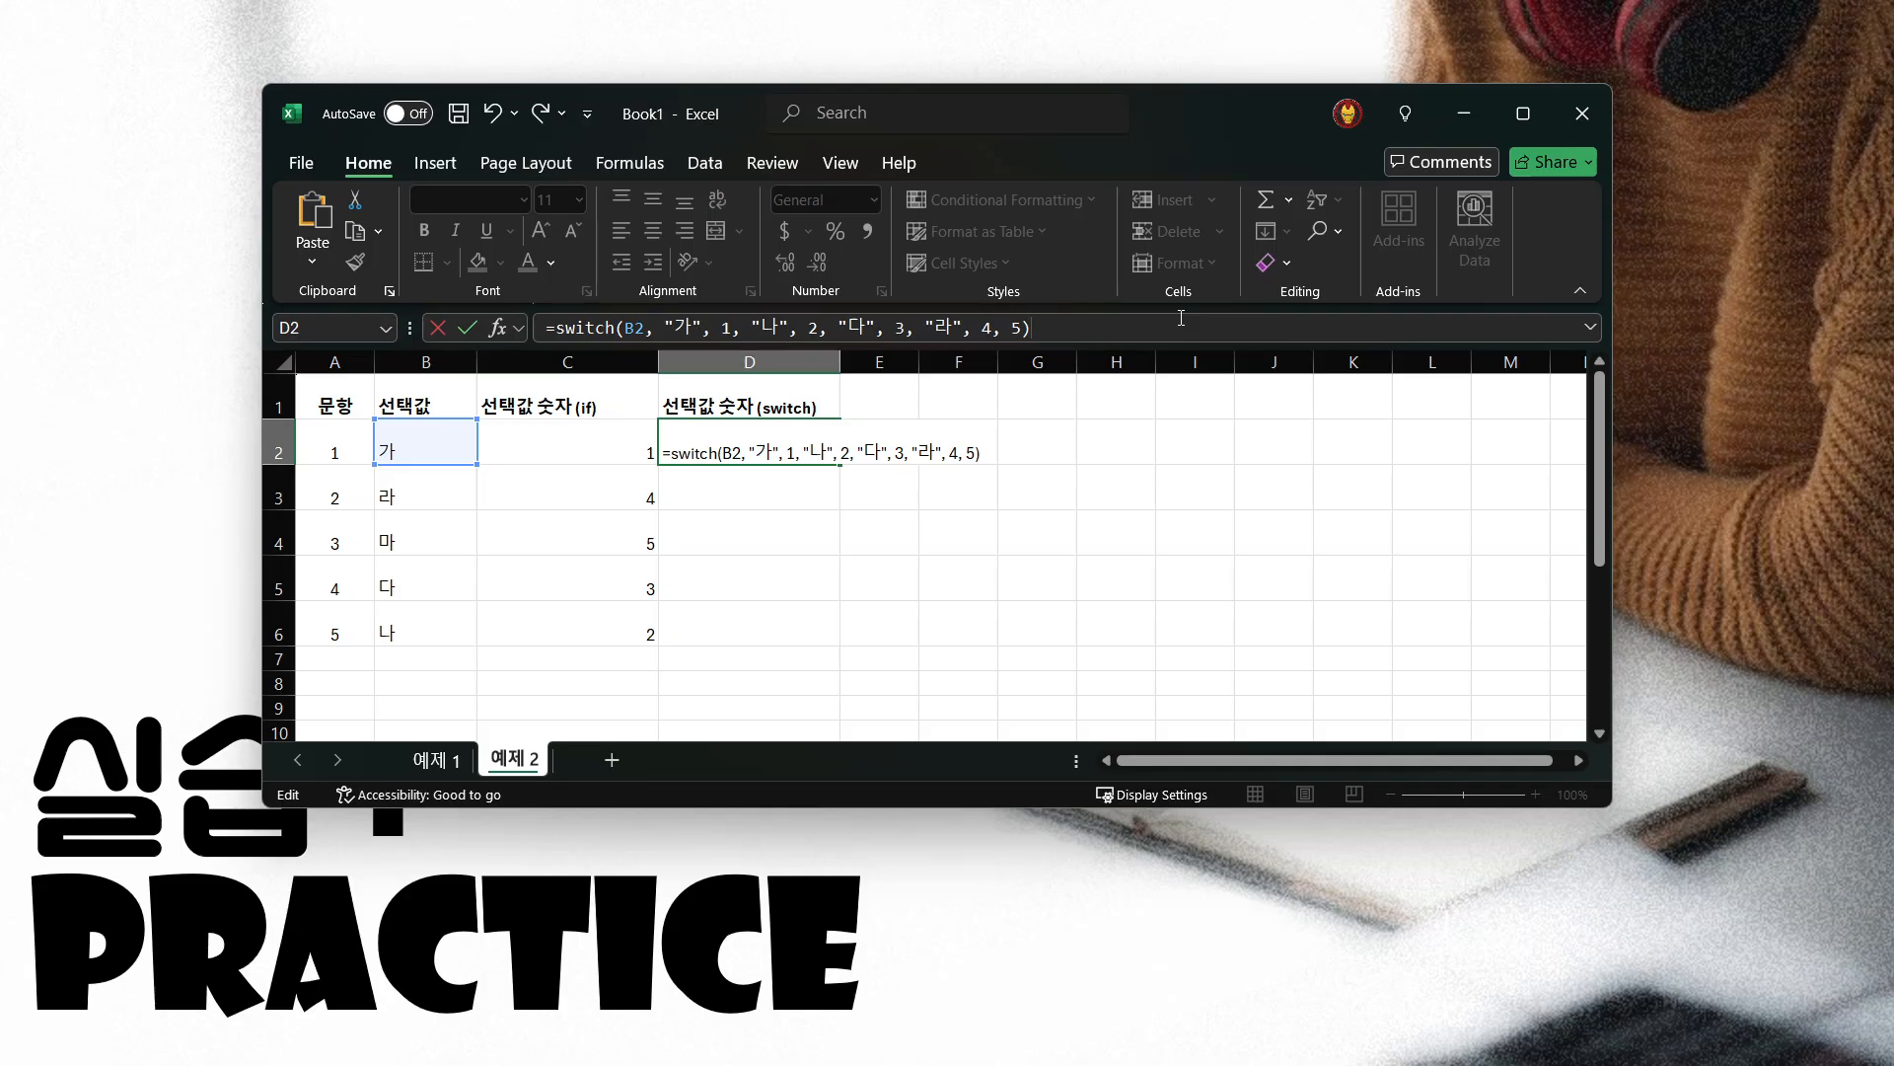
Enter the SWITCH formula in D2 and fill it down through D6
key(Return)
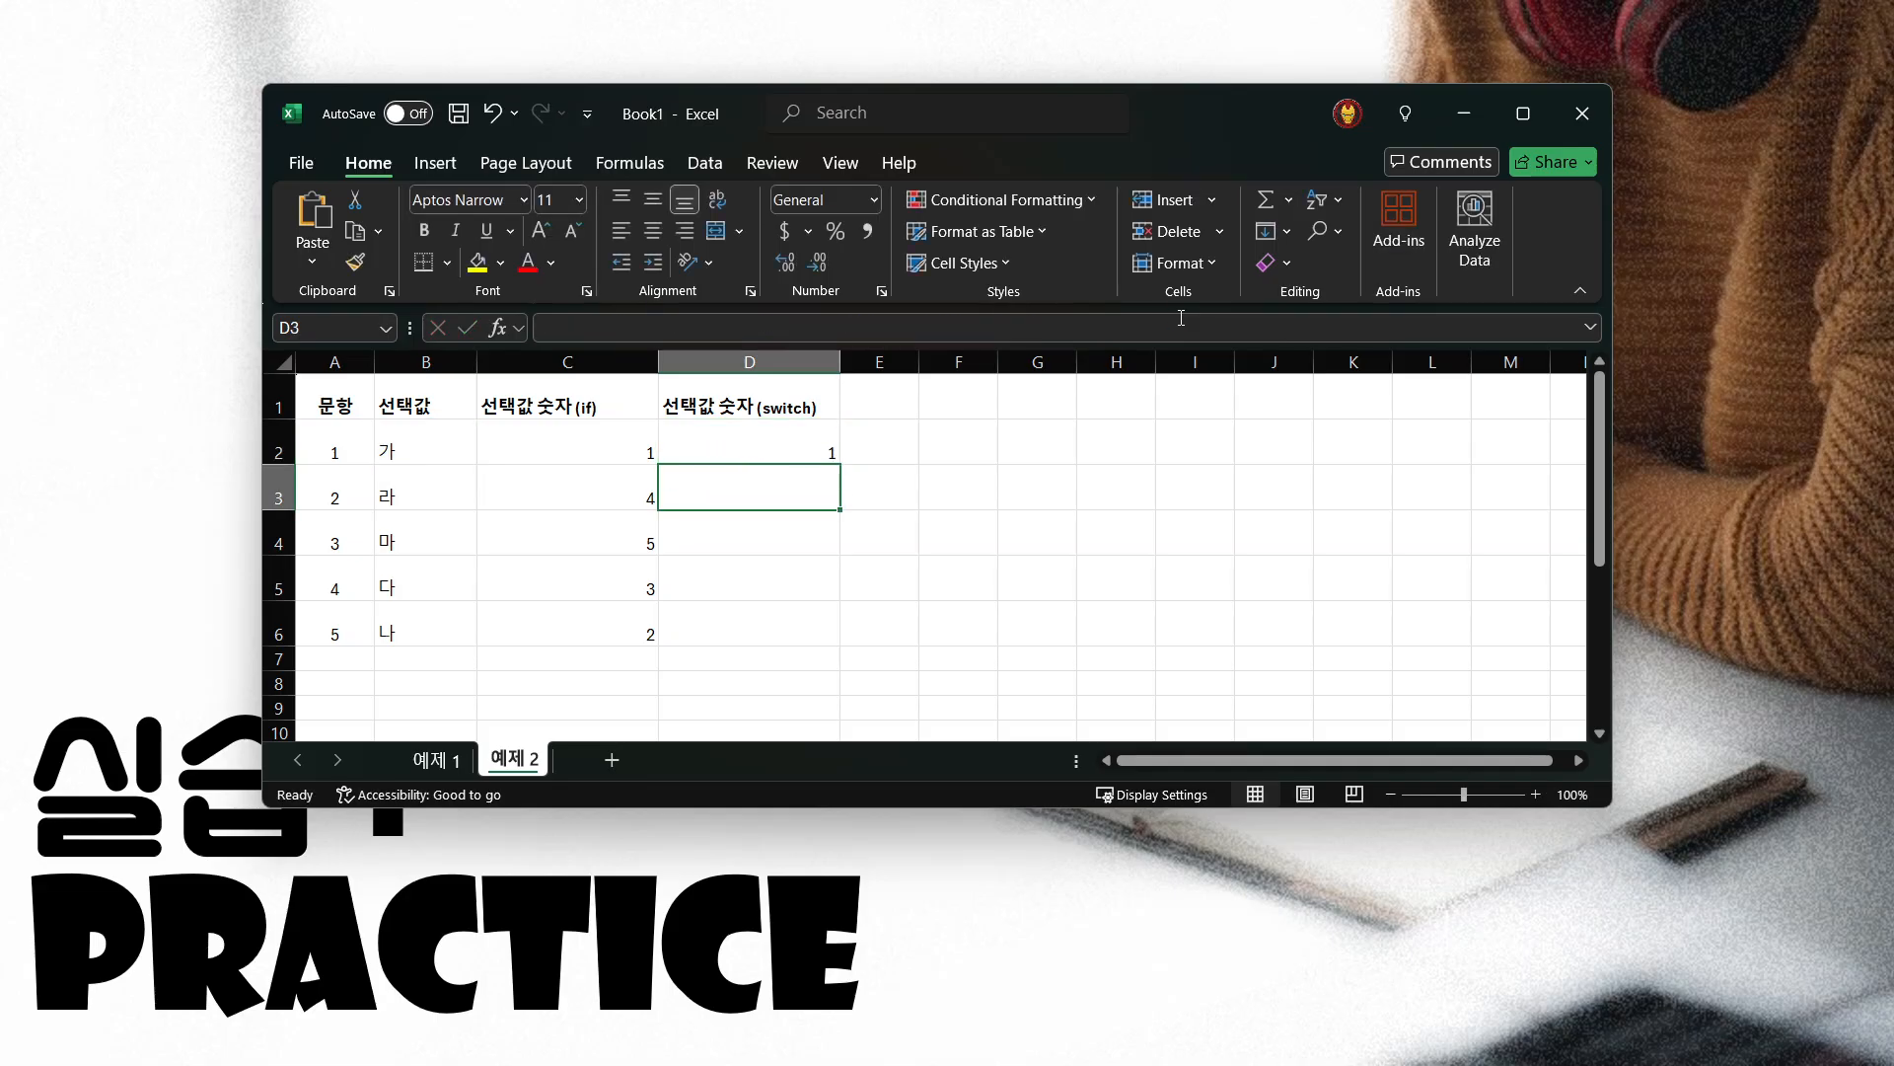
click(736, 434)
drag(839, 463, 839, 648)
Compare the IF and SWITCH scores in columns C and D row by row, along with the formulas in C2 and D2
click(725, 455)
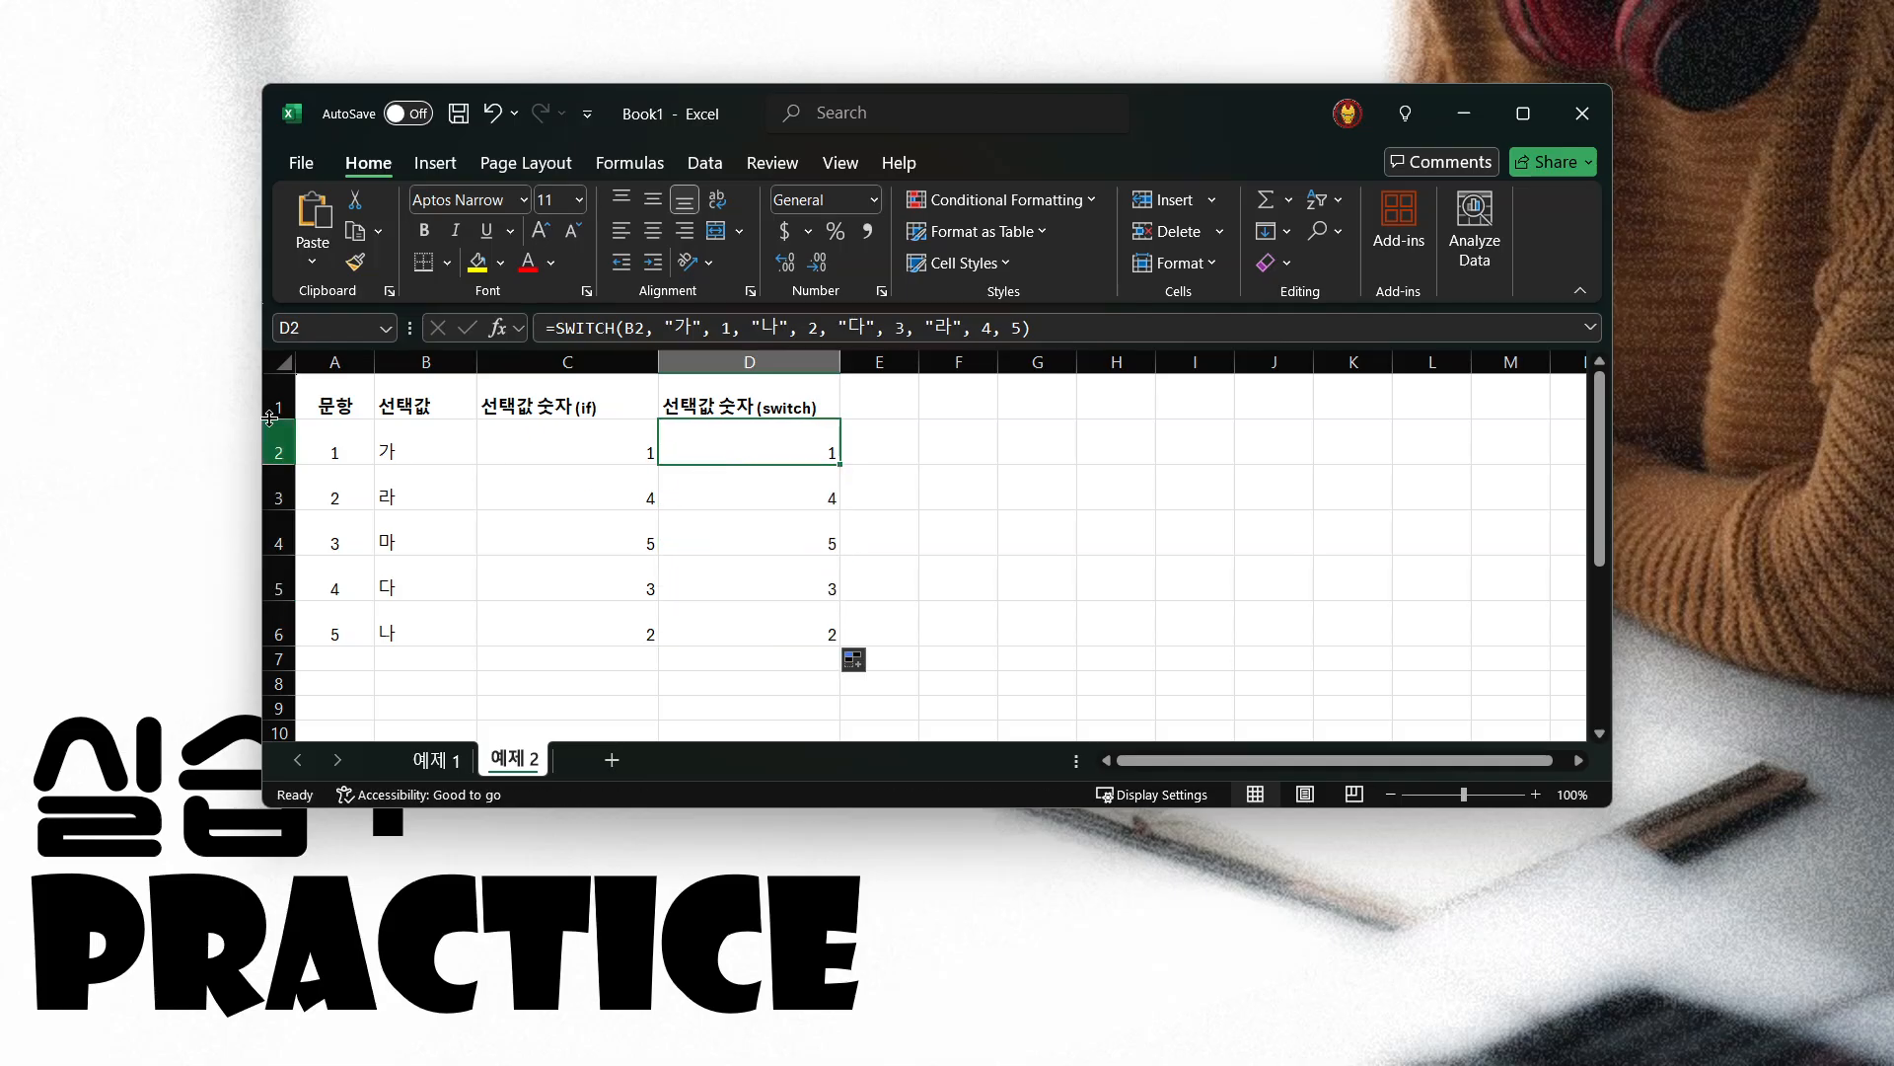
click(353, 405)
click(615, 444)
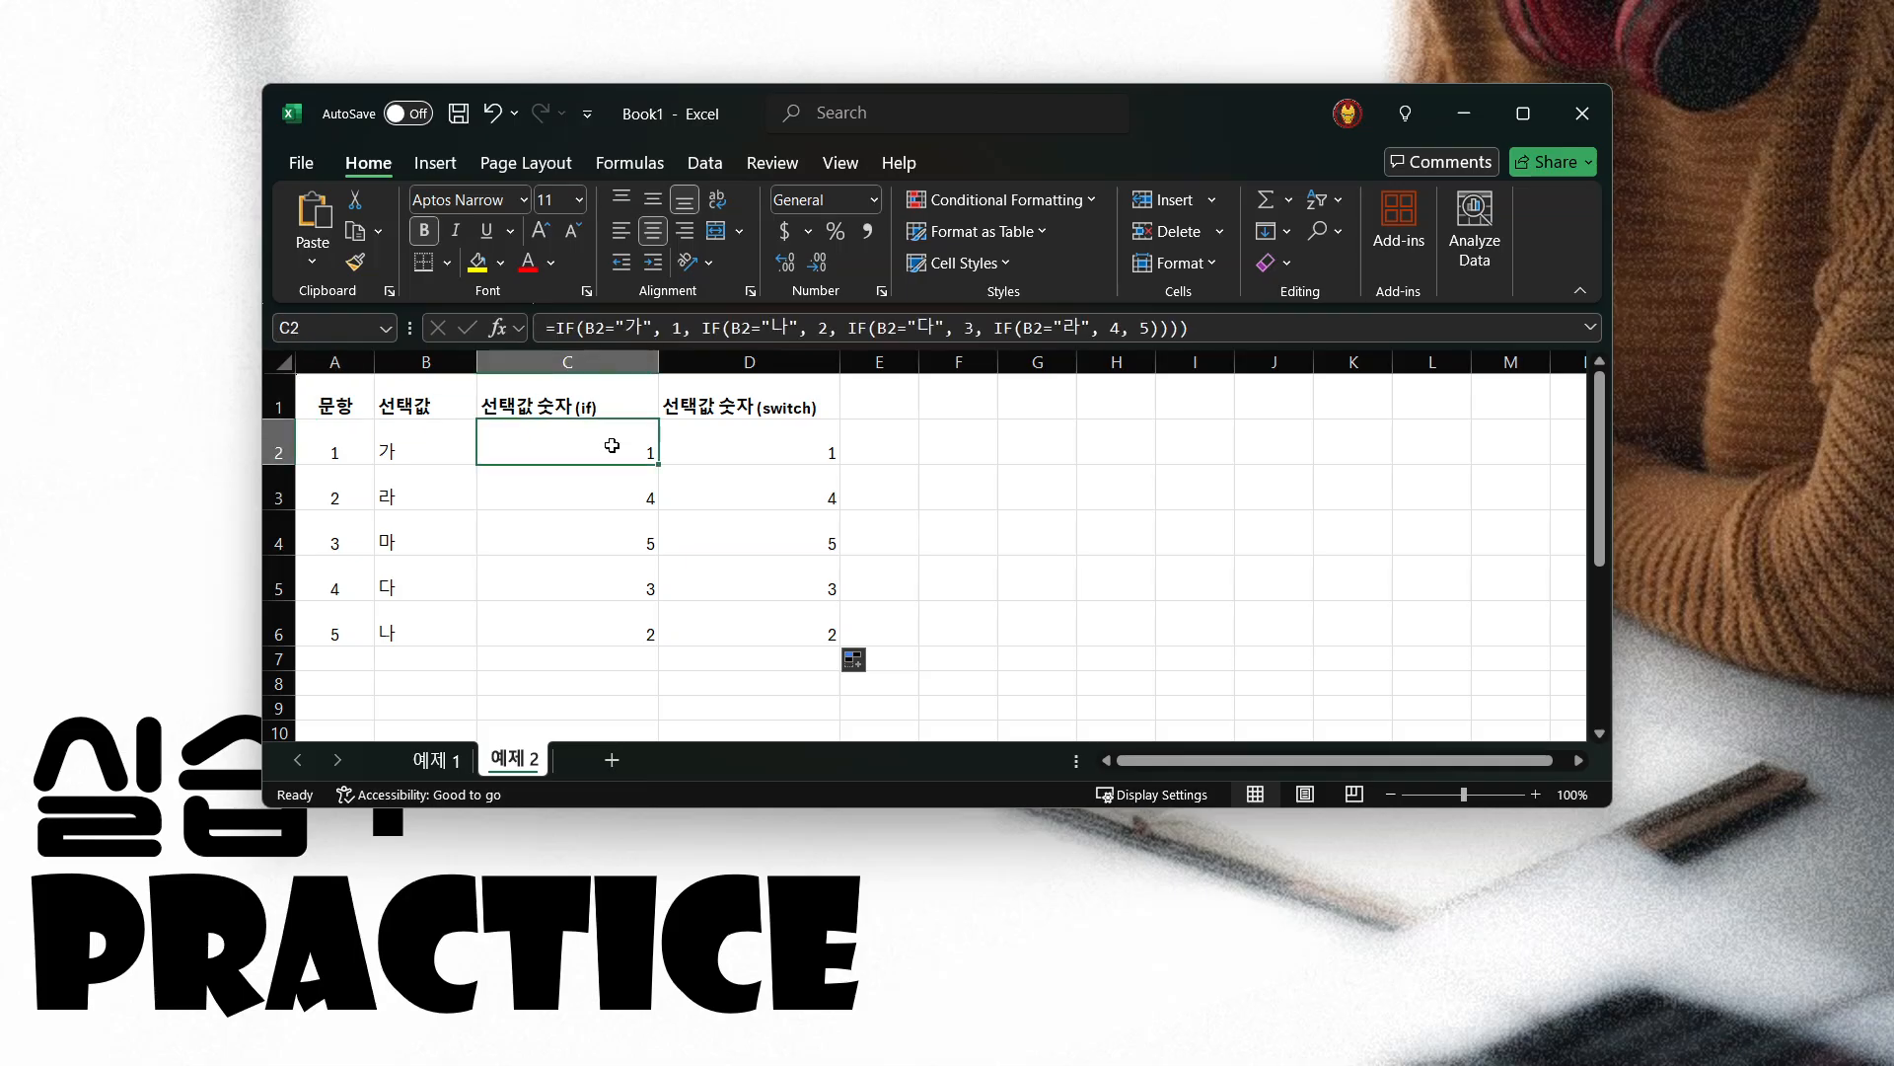
key(shift+Right)
drag(613, 494, 786, 499)
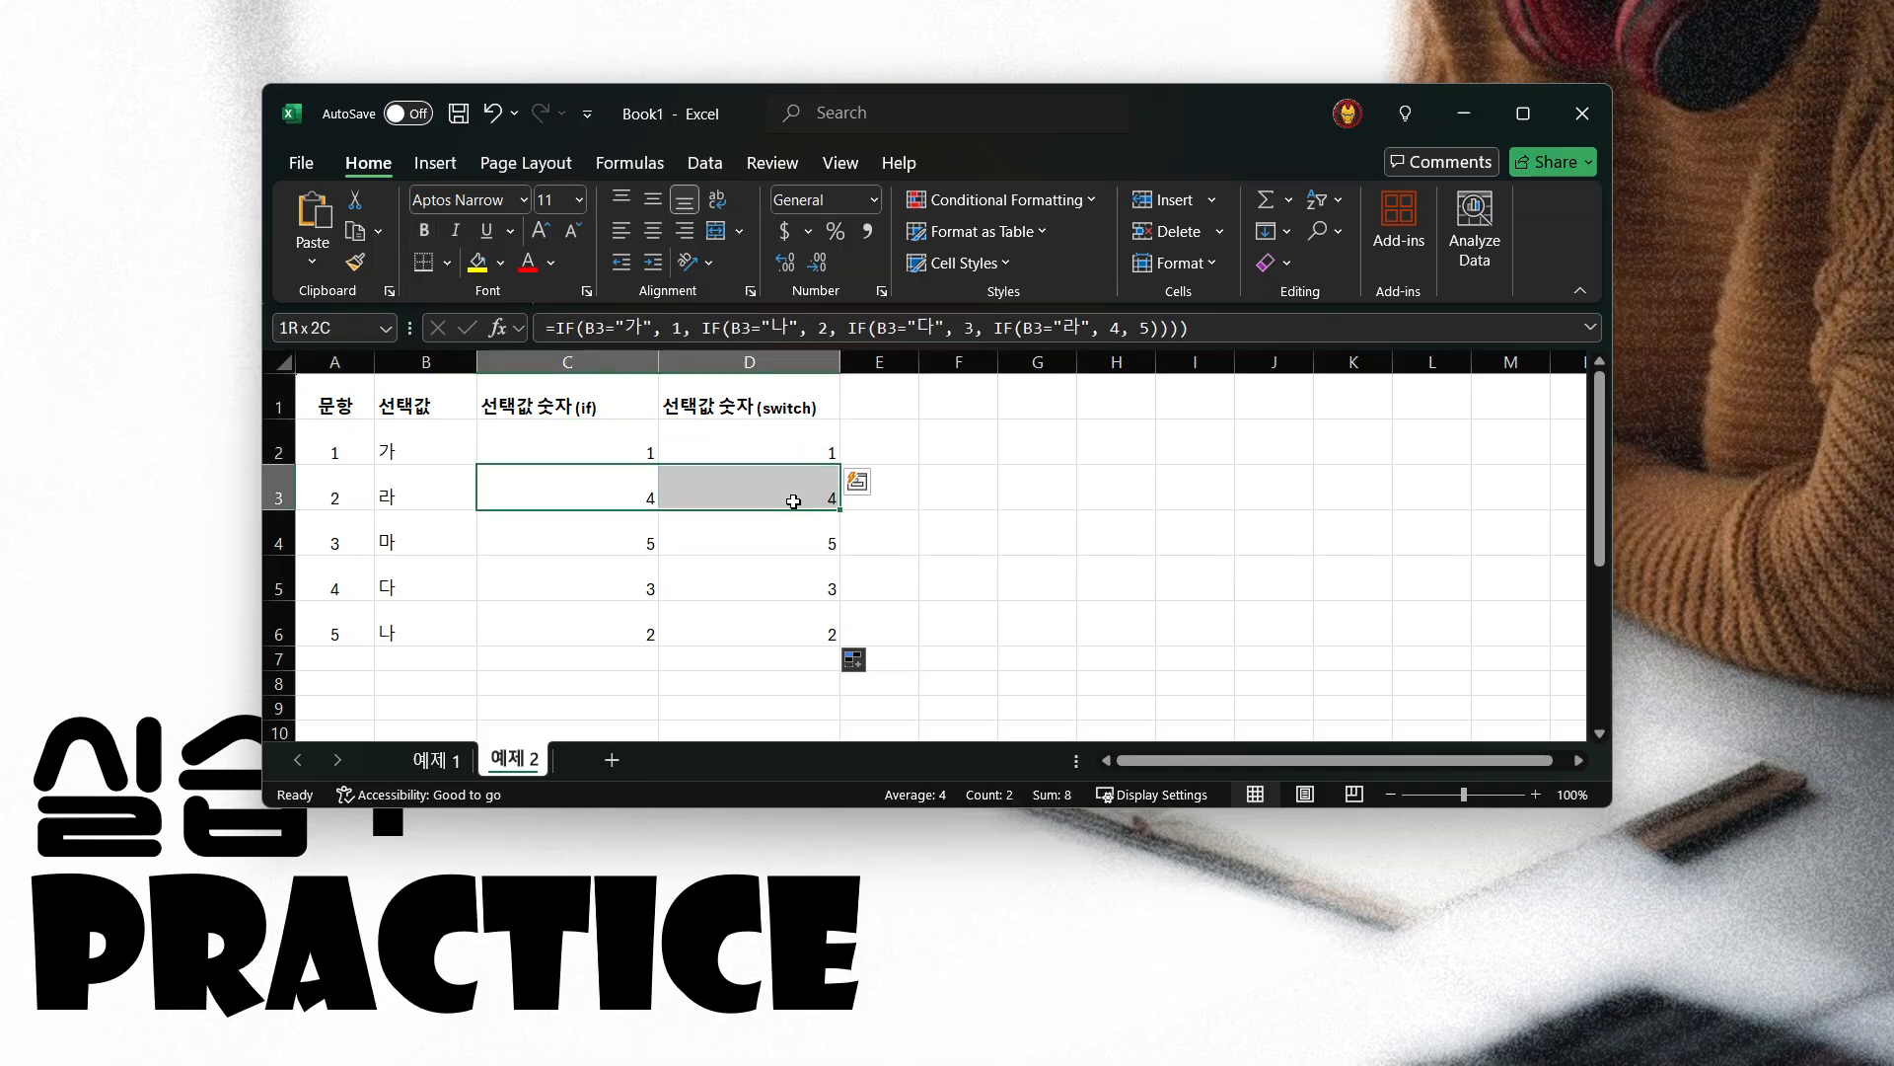
drag(634, 542, 781, 544)
drag(607, 589, 780, 590)
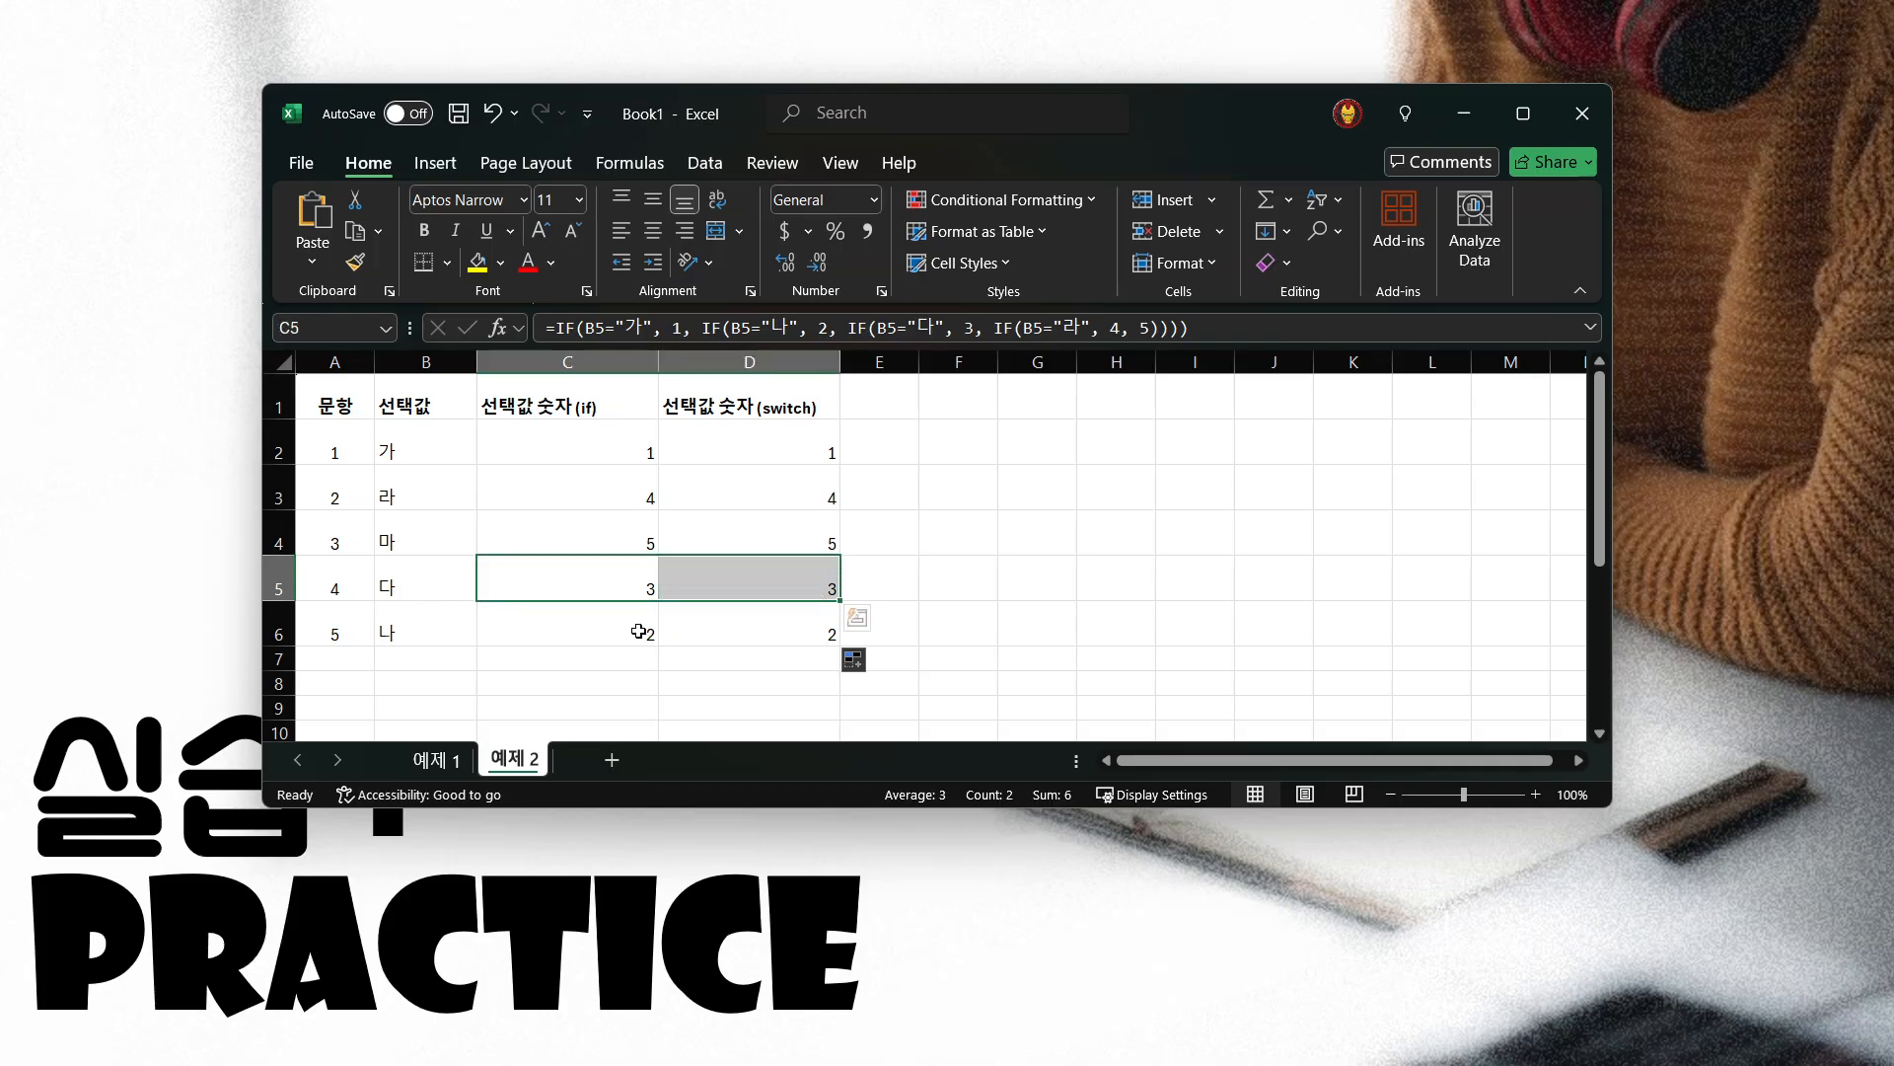
drag(651, 633, 782, 617)
click(608, 454)
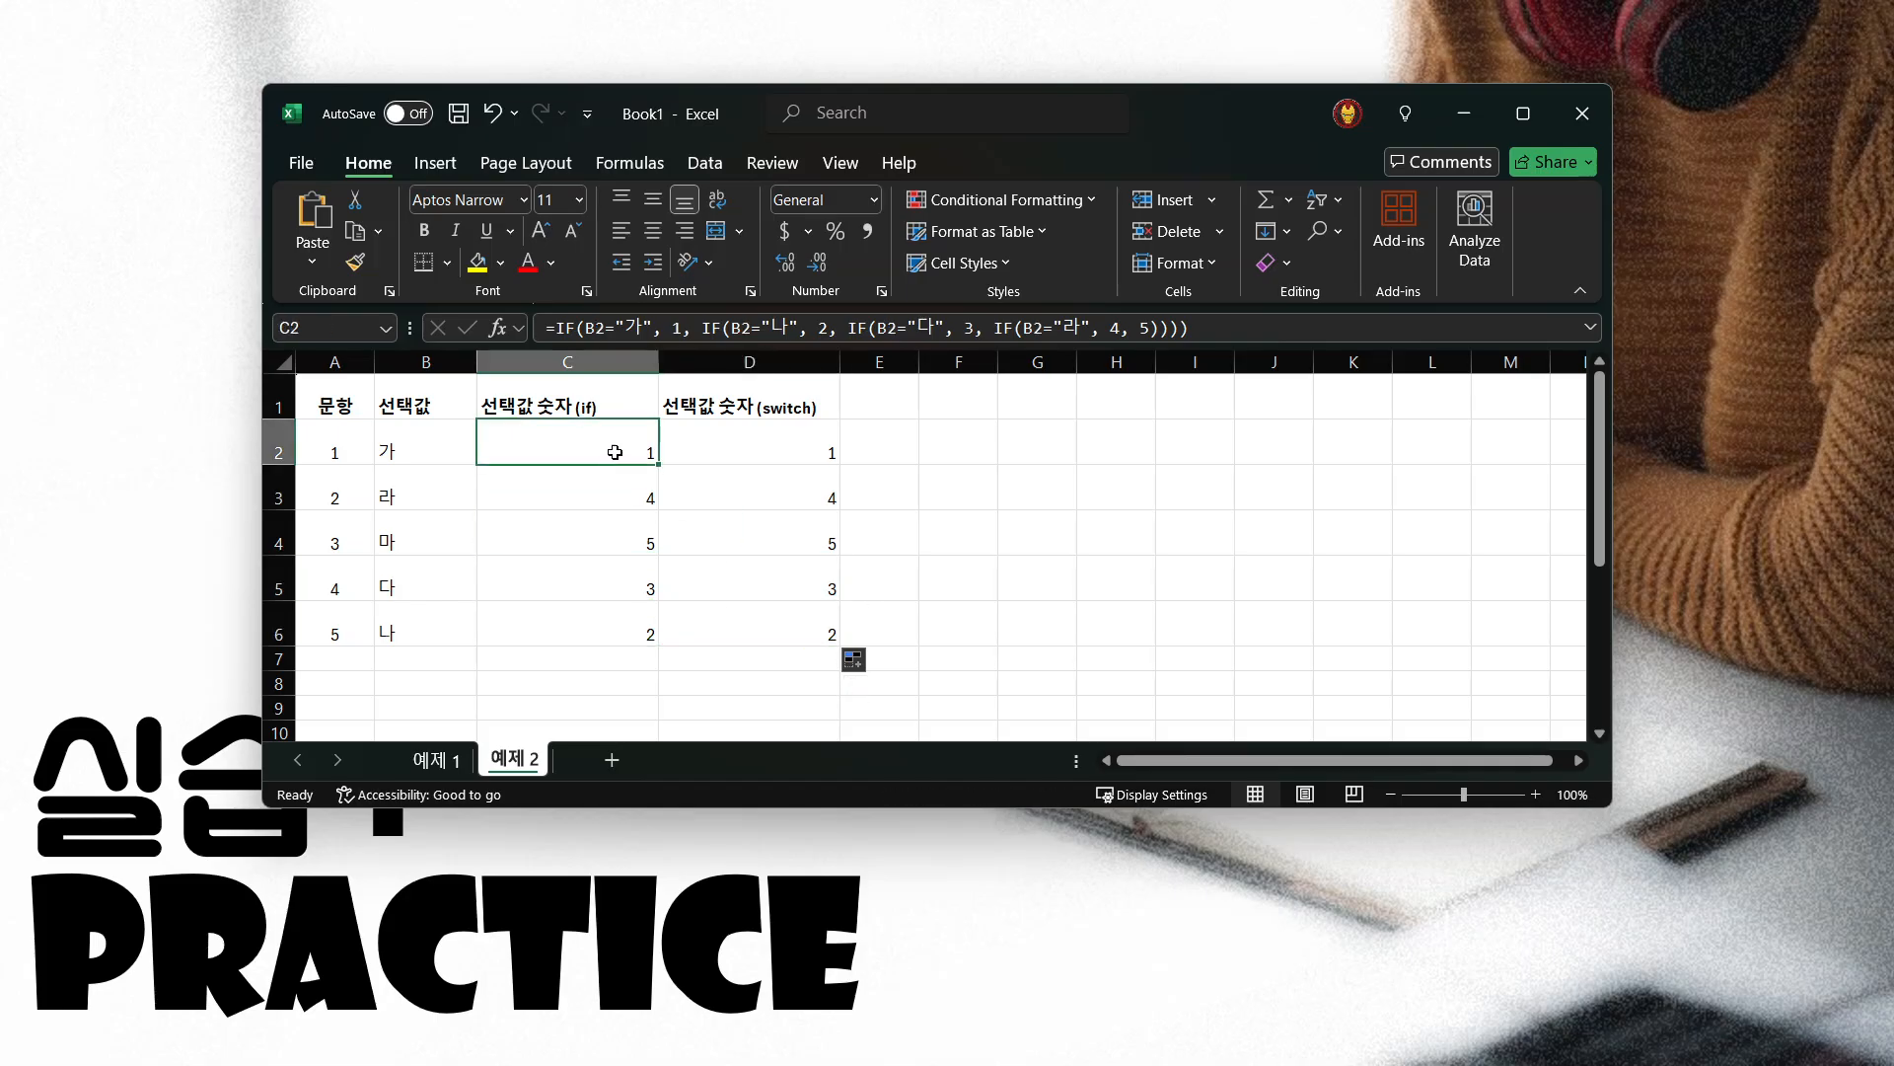
click(769, 449)
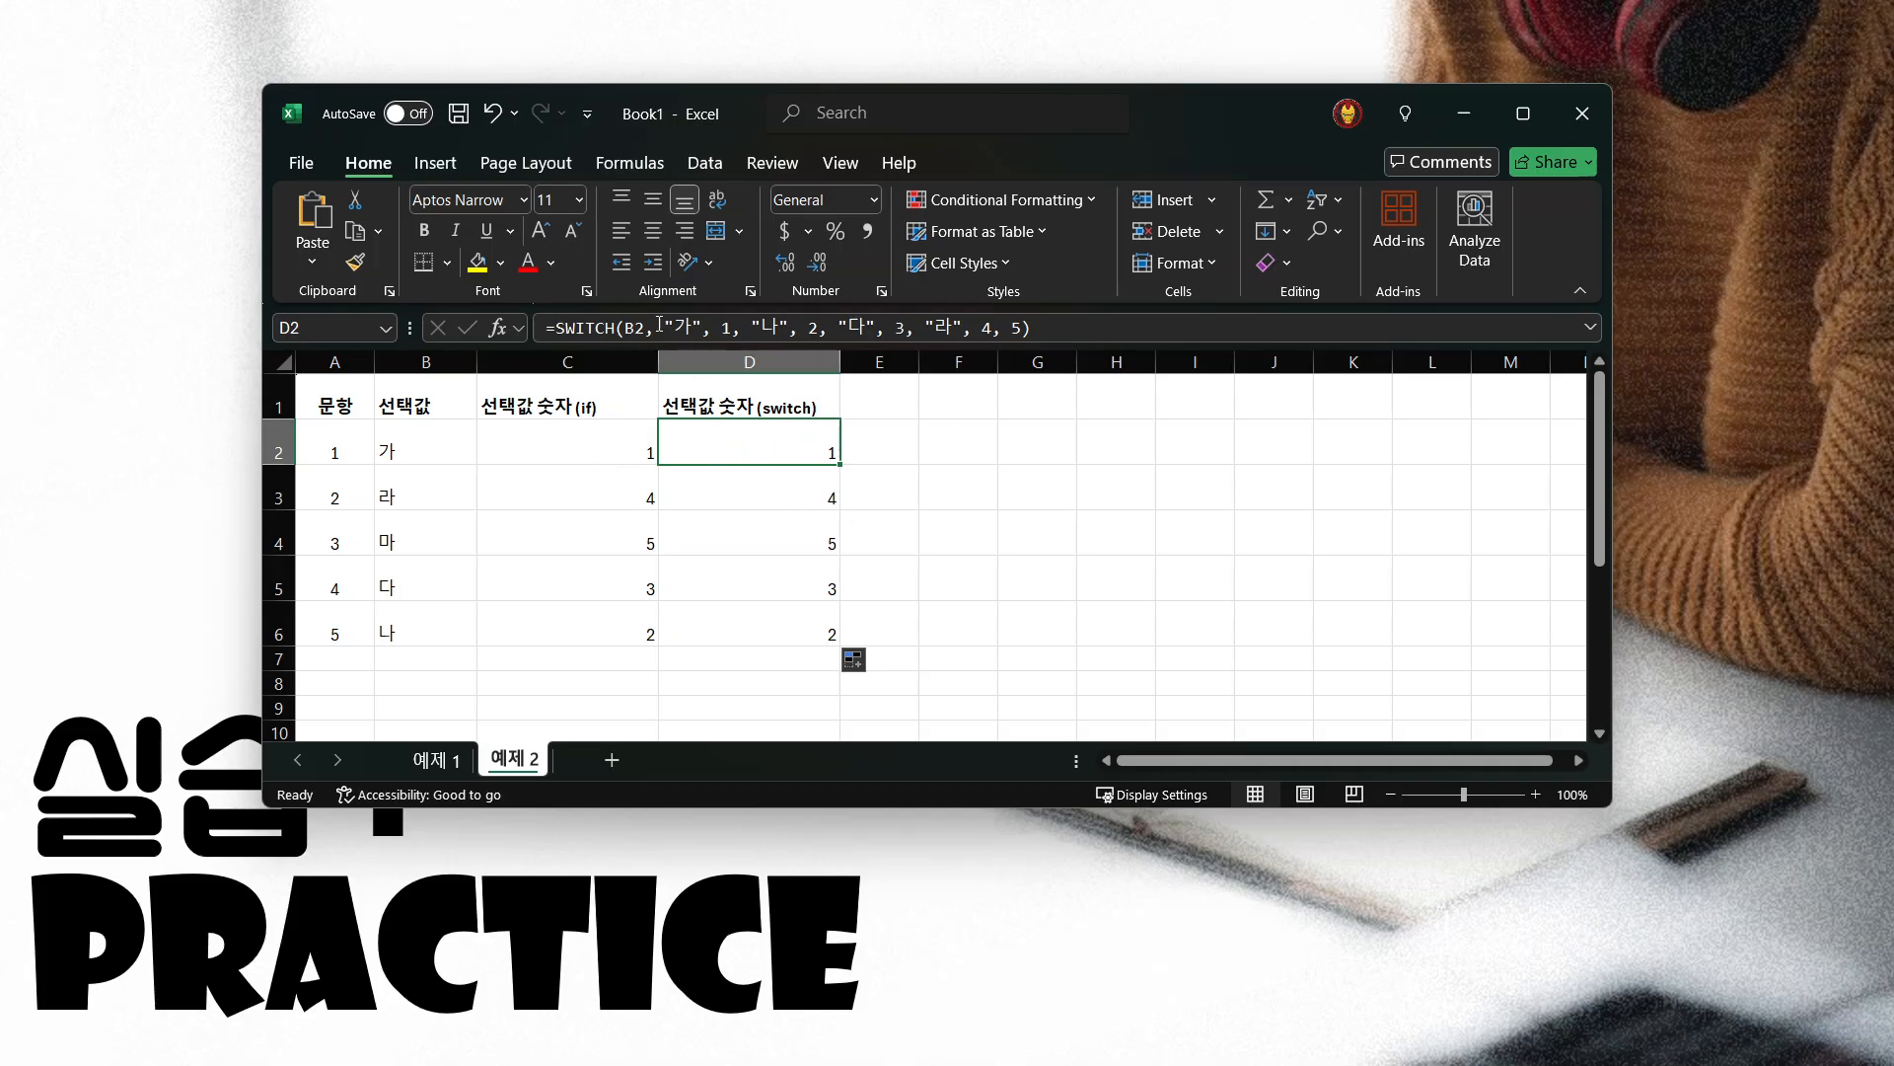
Review the SWITCH formula in D2 argument by argument, from the B2 expression through each value and result pair to the default
double_click(581, 327)
double_click(631, 328)
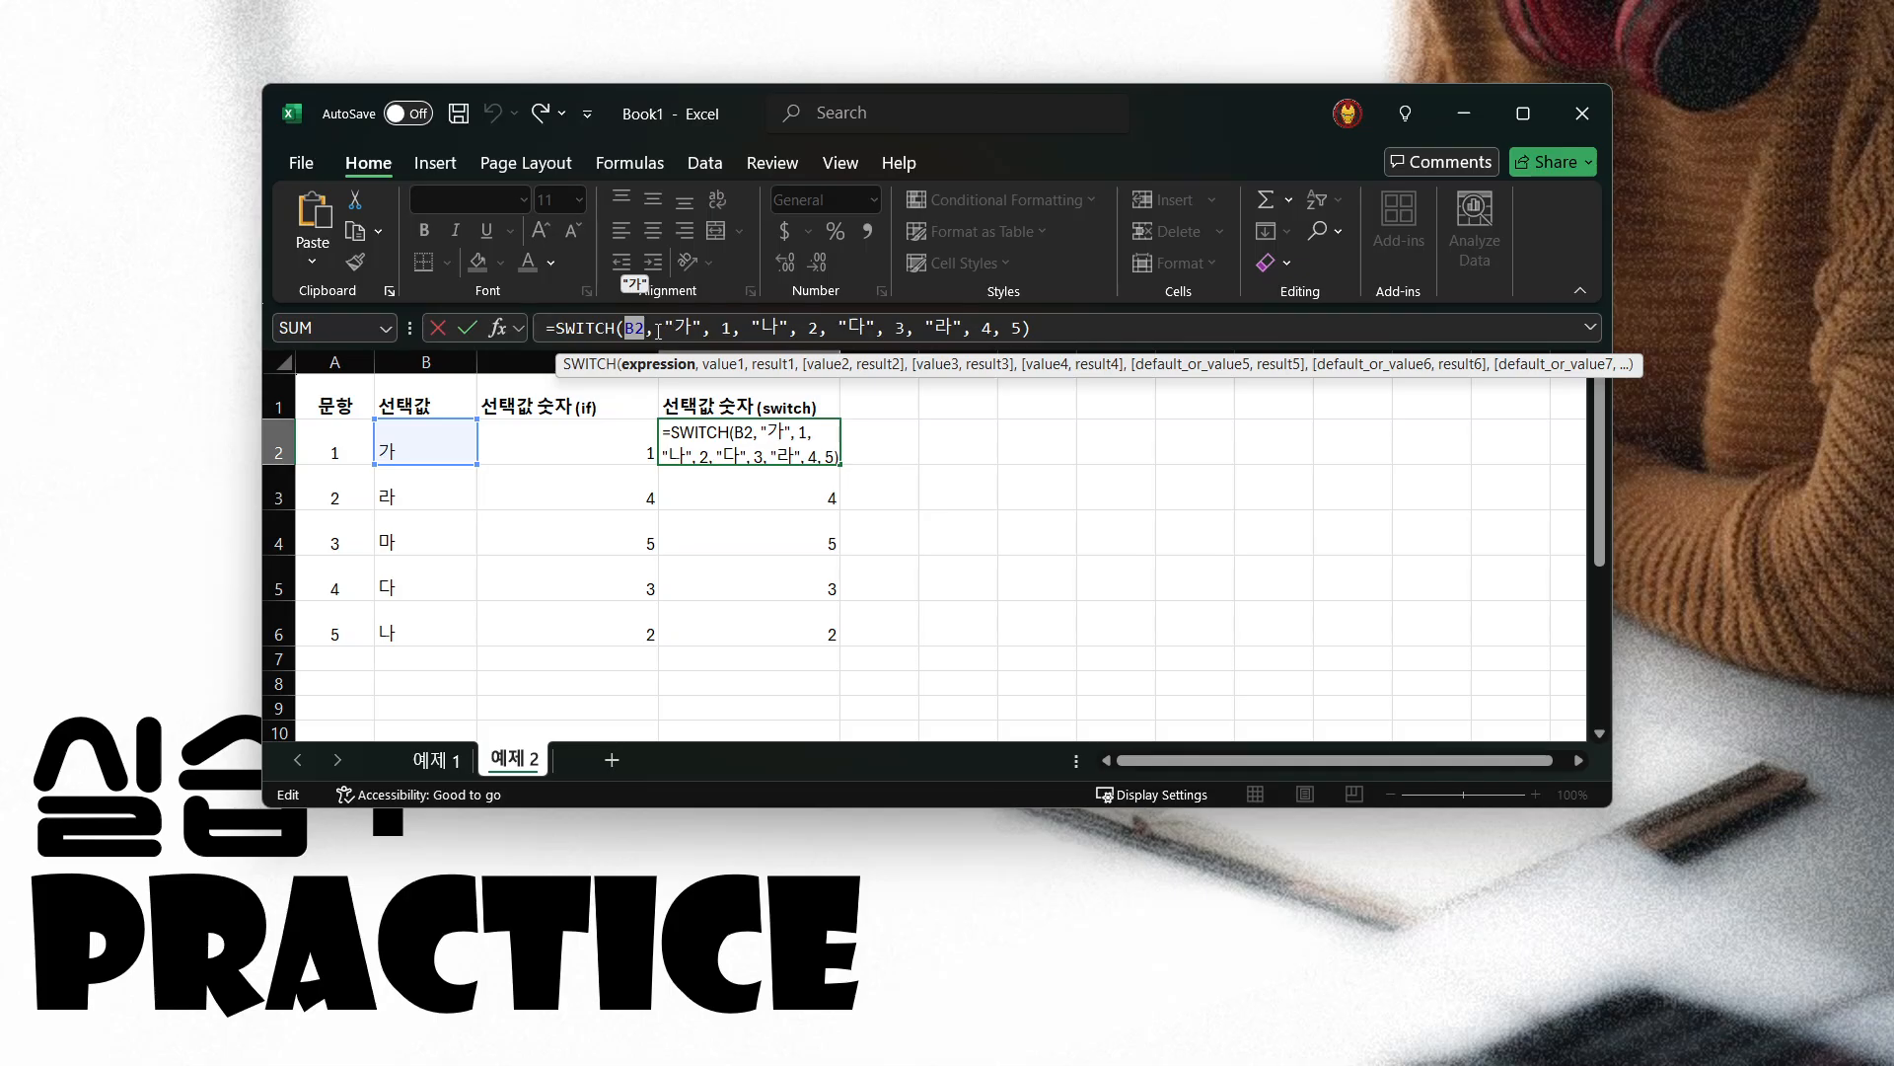
click(675, 328)
click(726, 330)
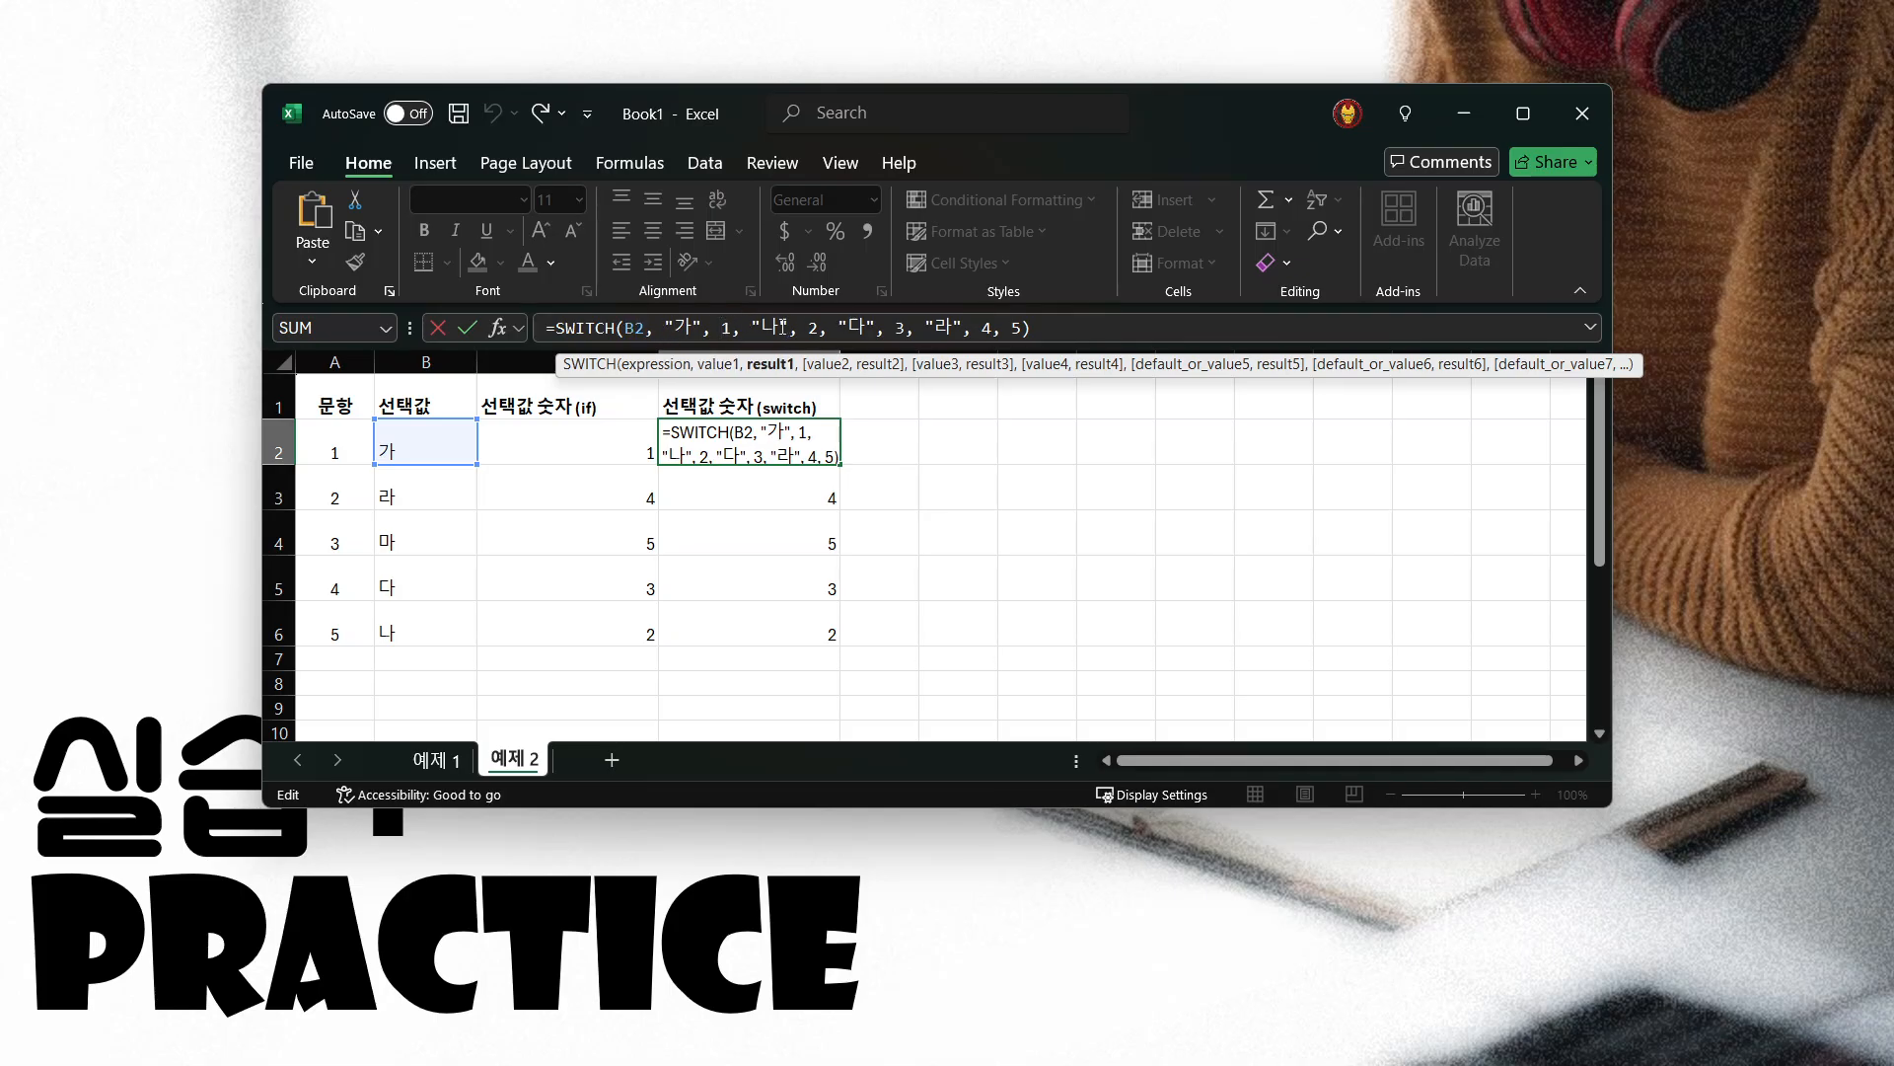
click(770, 330)
click(813, 329)
click(856, 329)
click(900, 330)
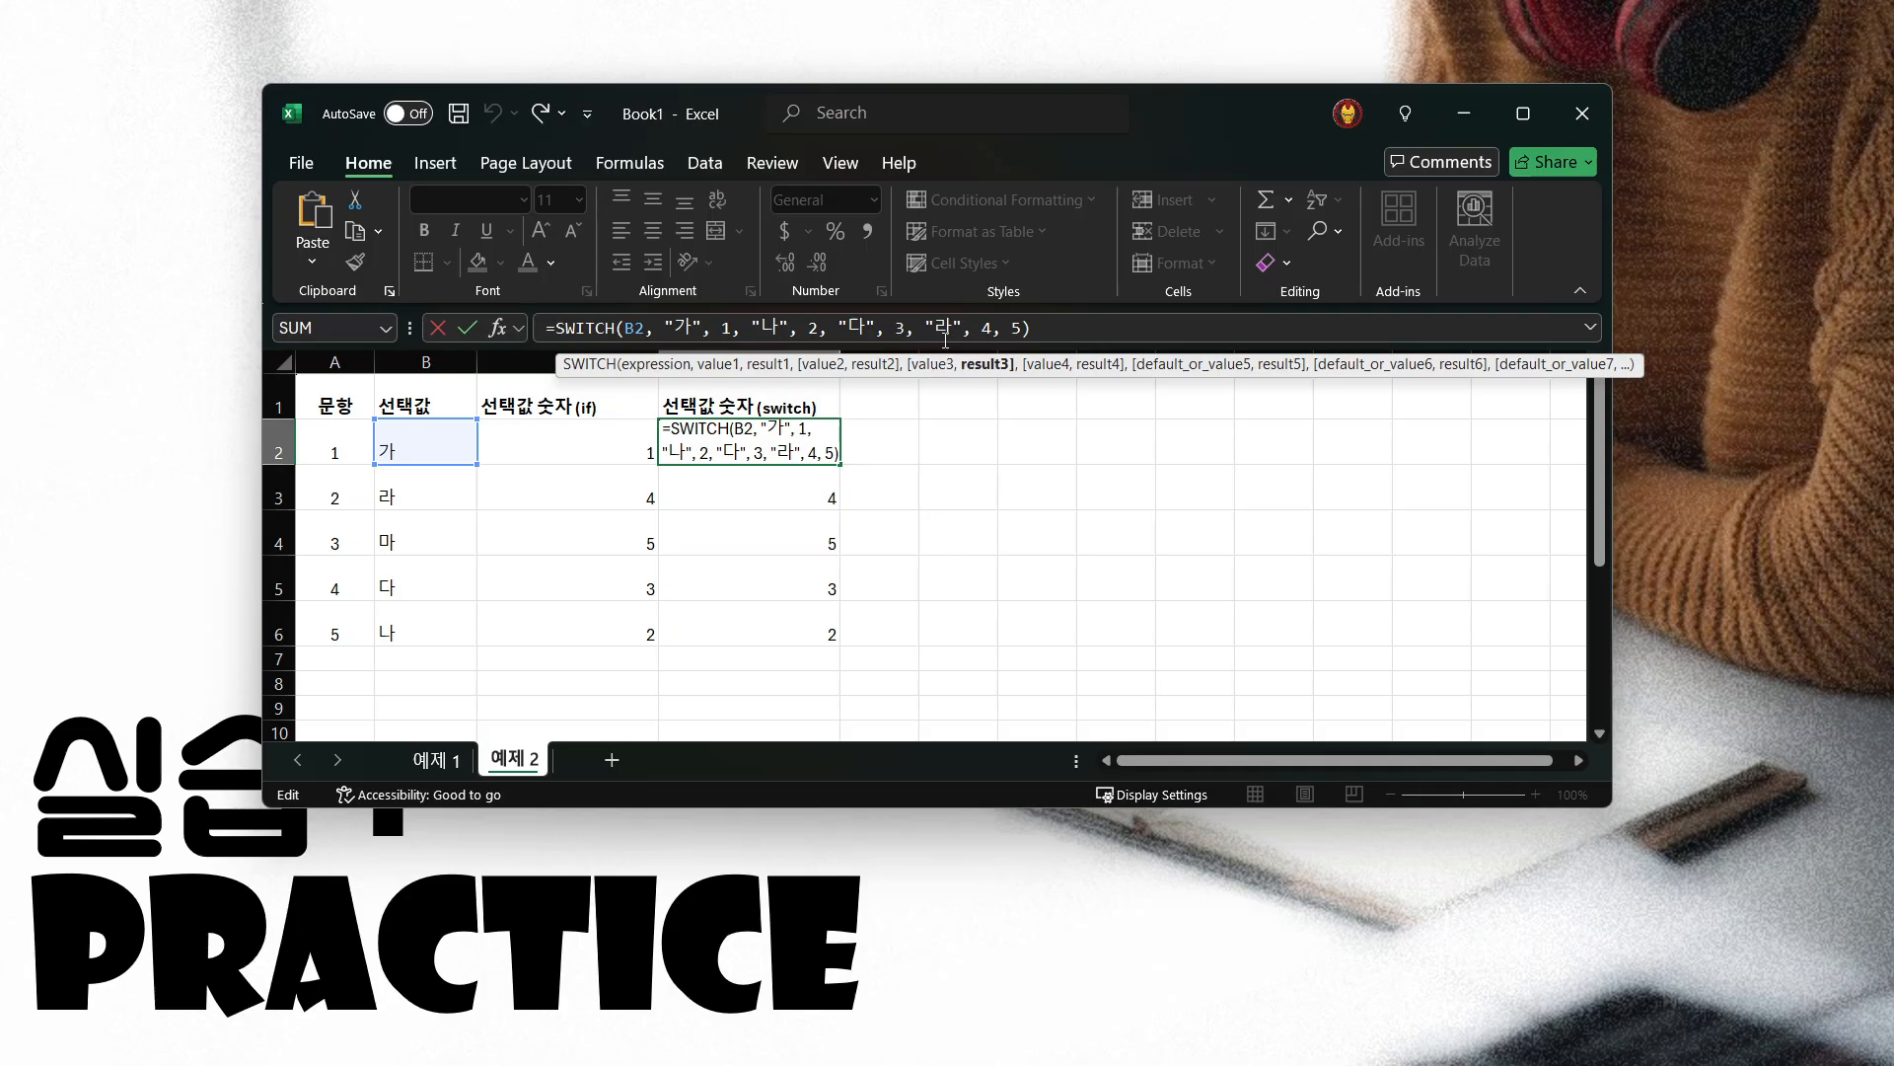
click(943, 329)
click(982, 331)
click(1034, 329)
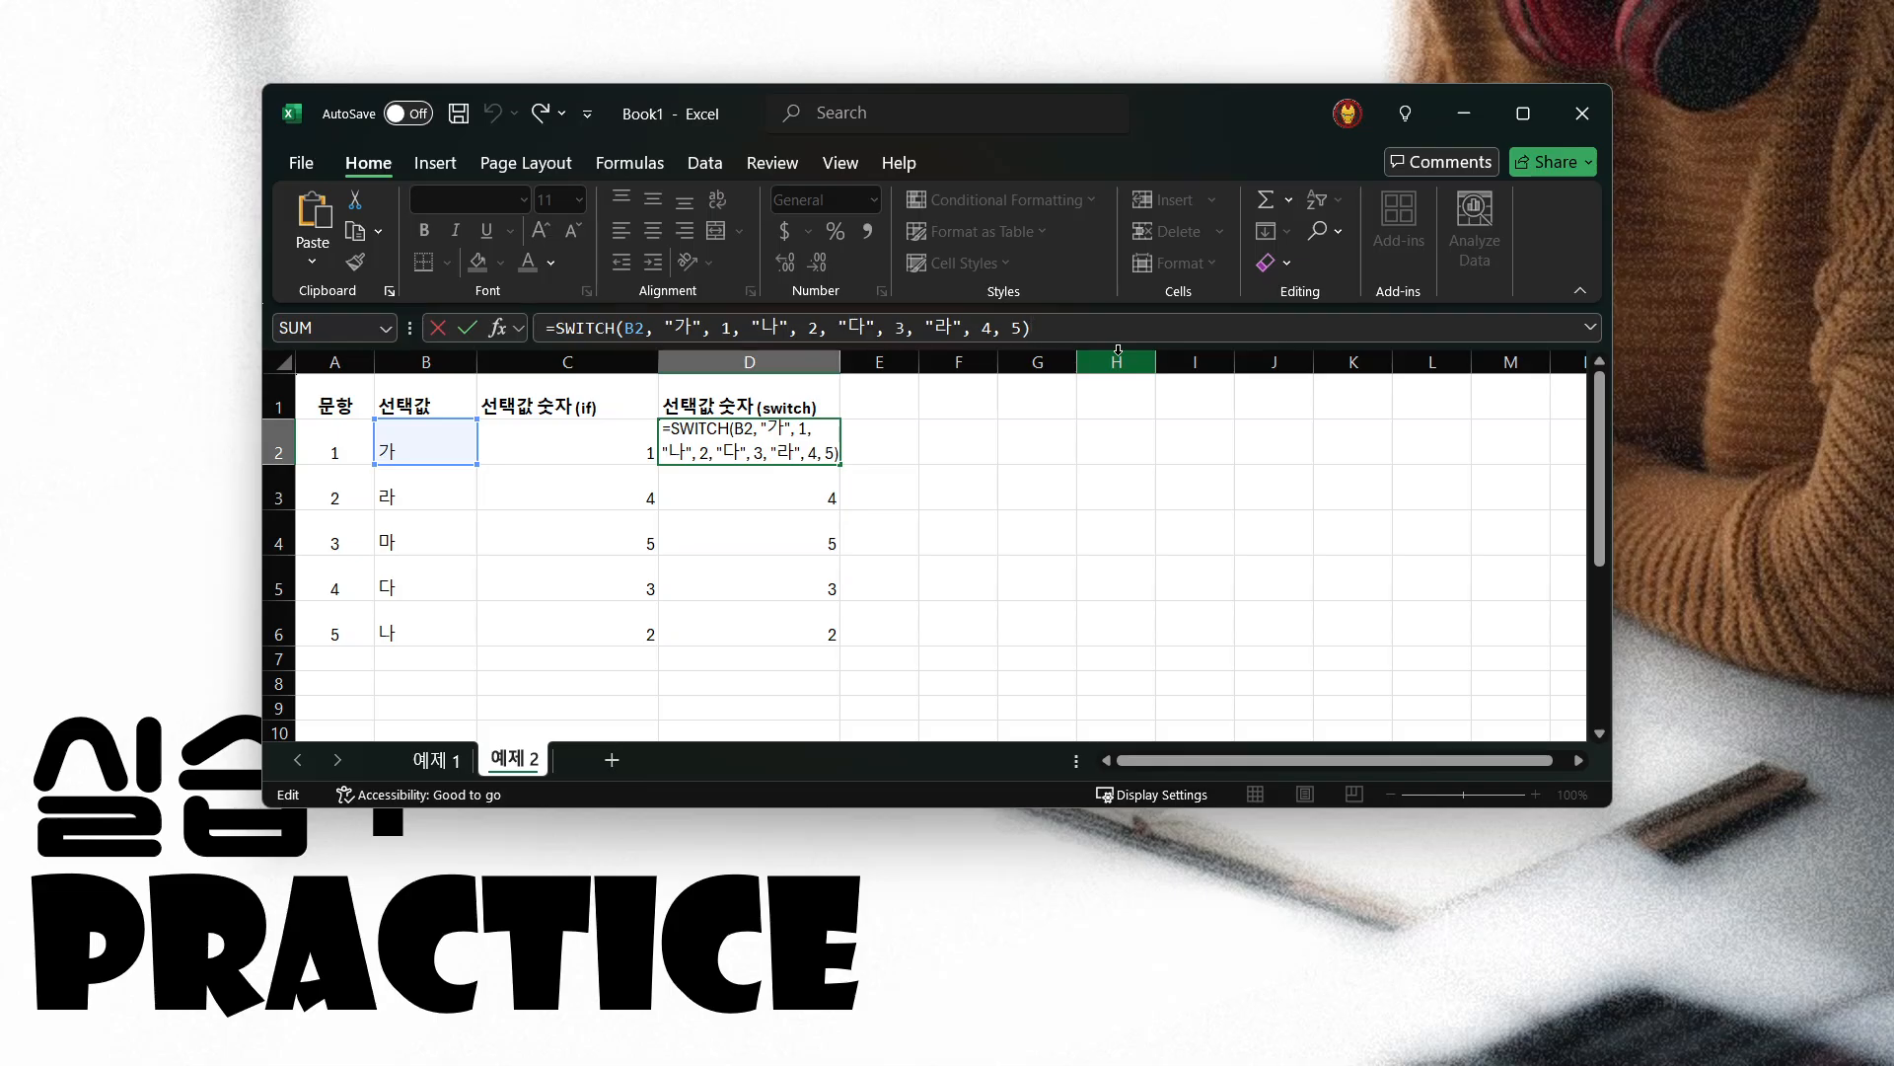
key(Return)
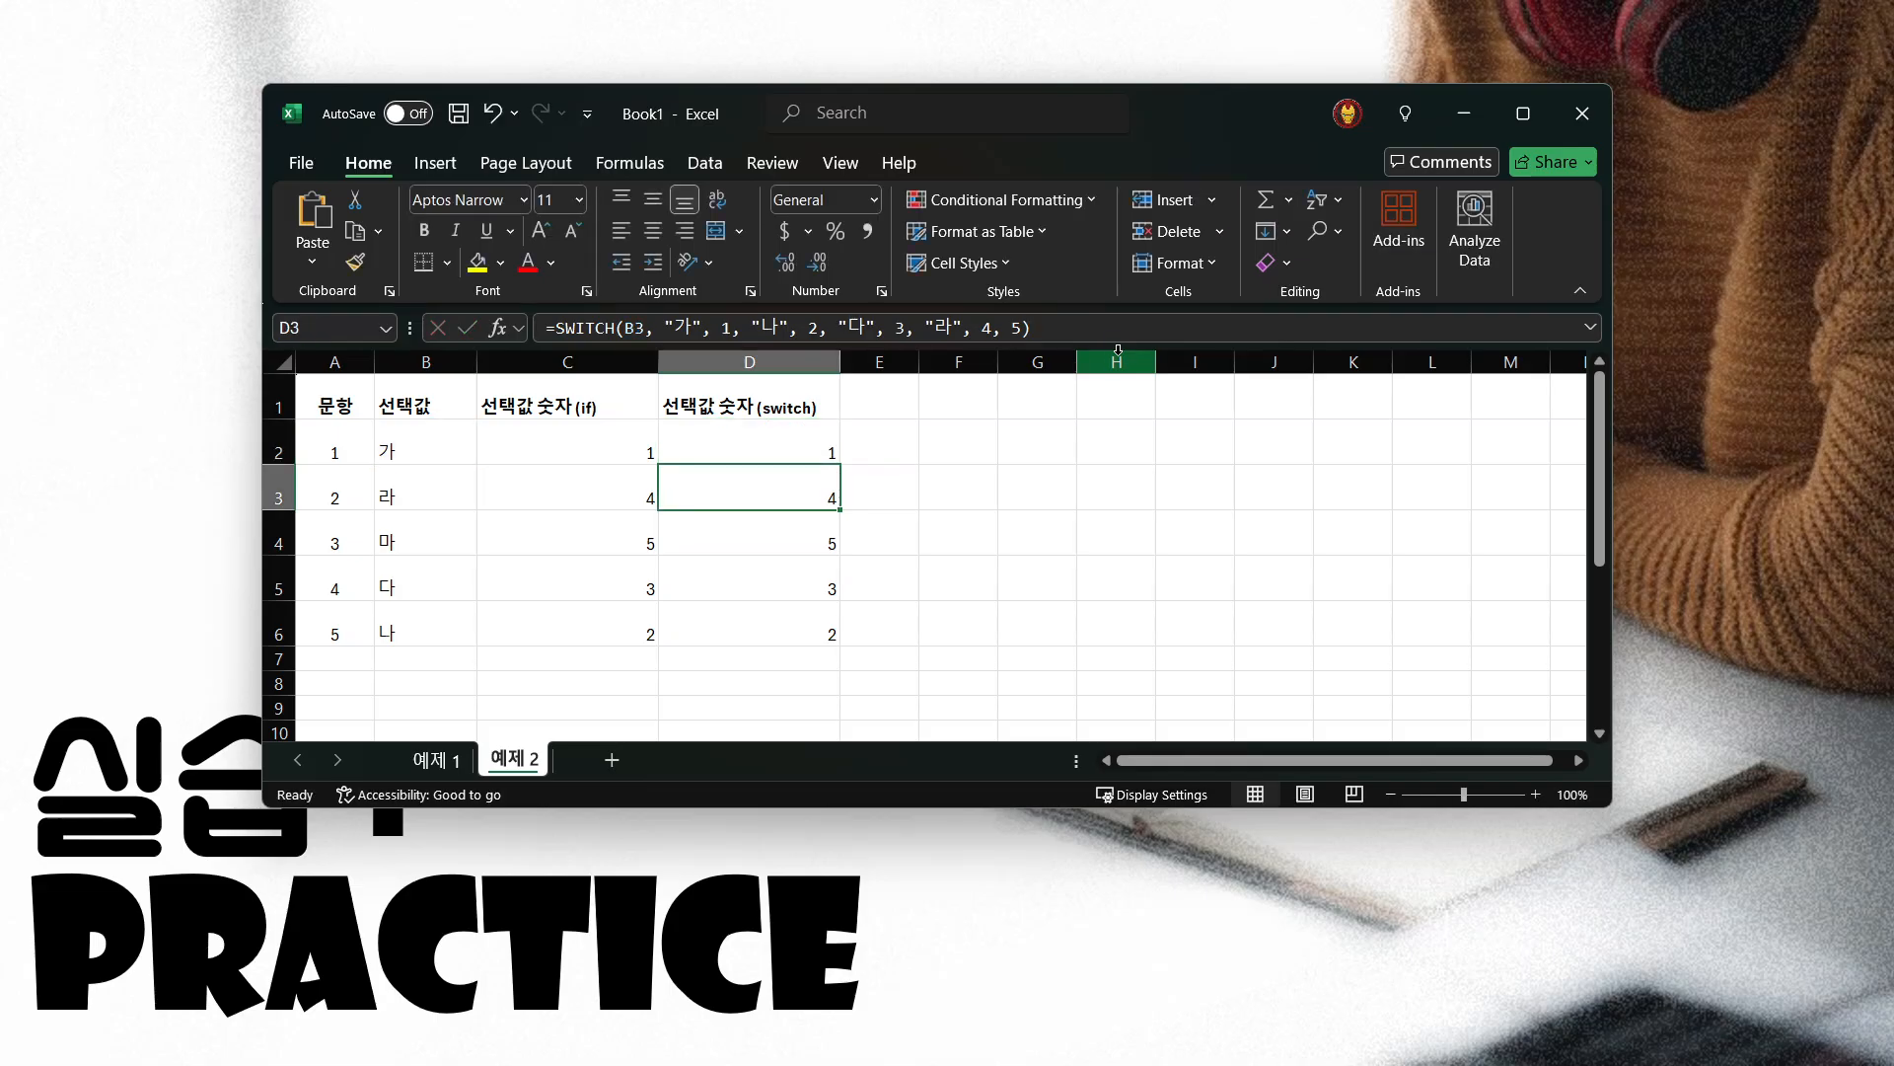
Examine the nested IF functions in C2's formula level by level and compare its structure with the SWITCH formula in D2
click(604, 435)
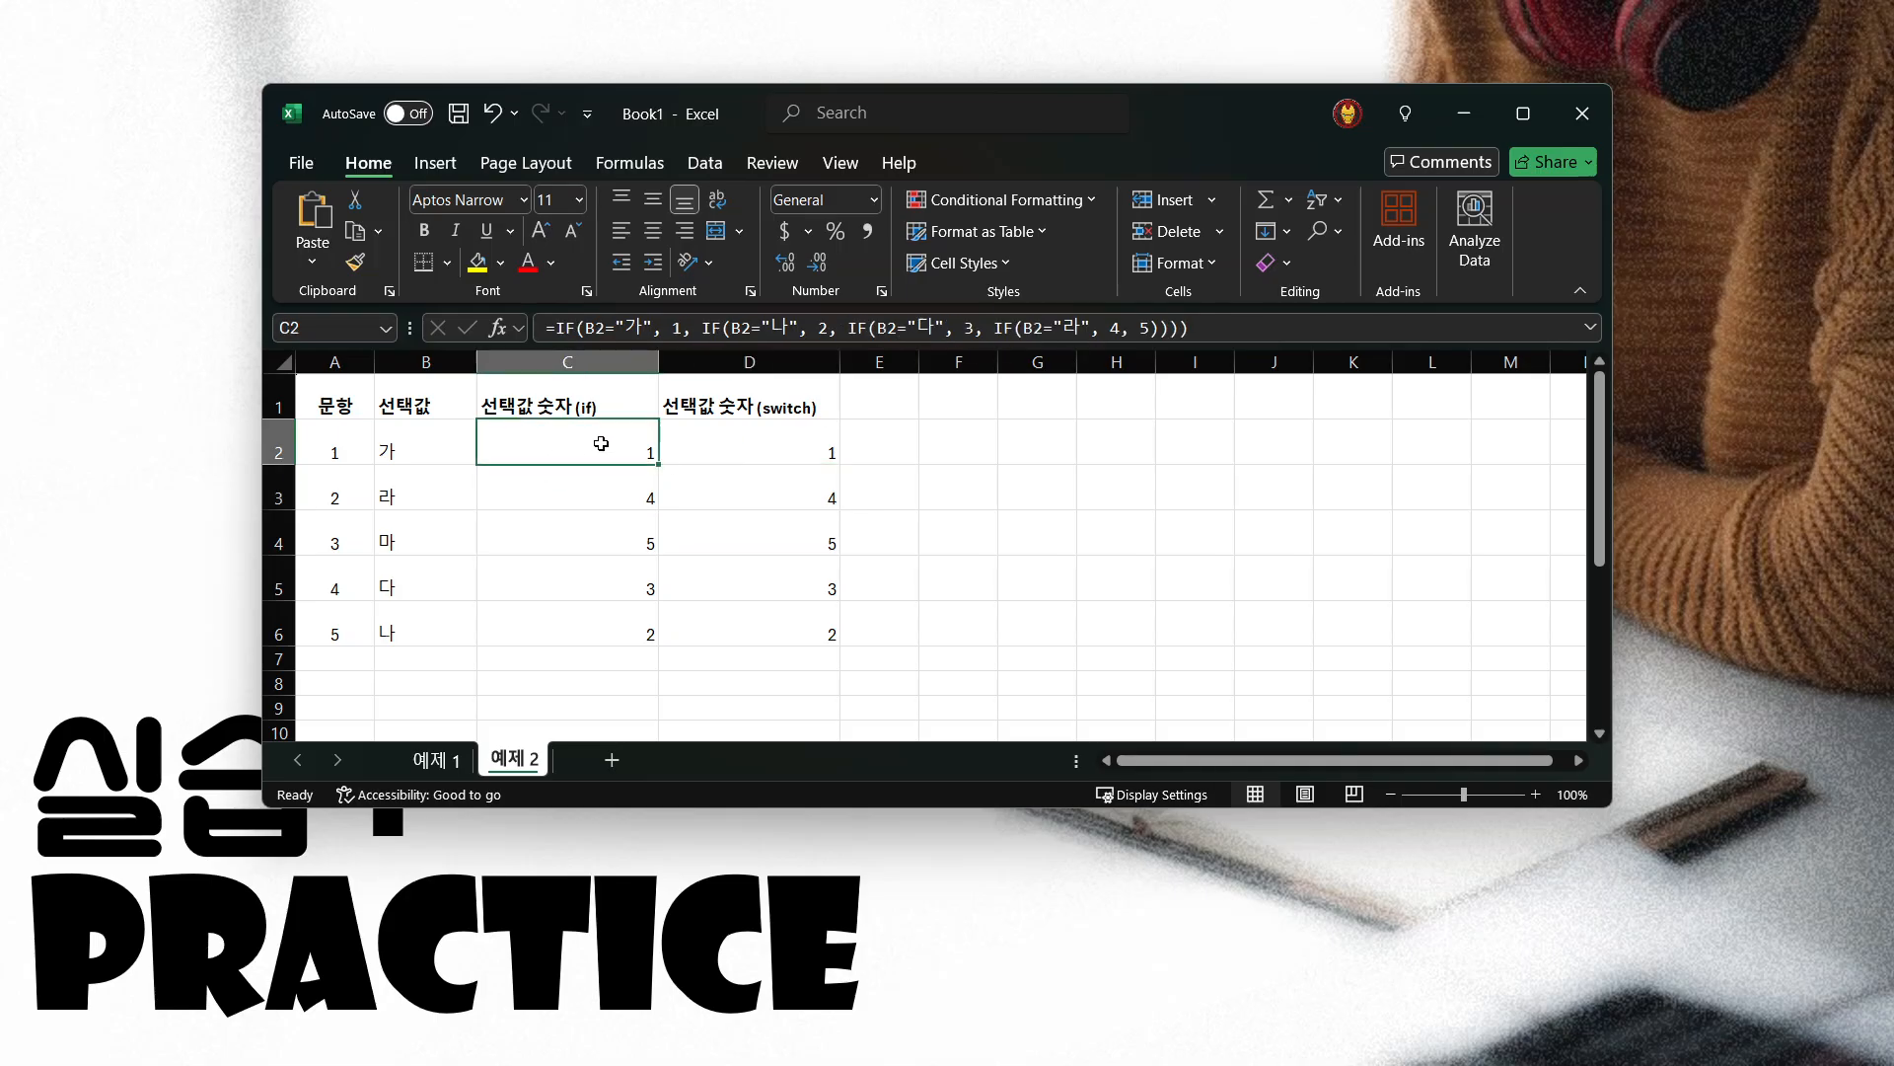
click(595, 332)
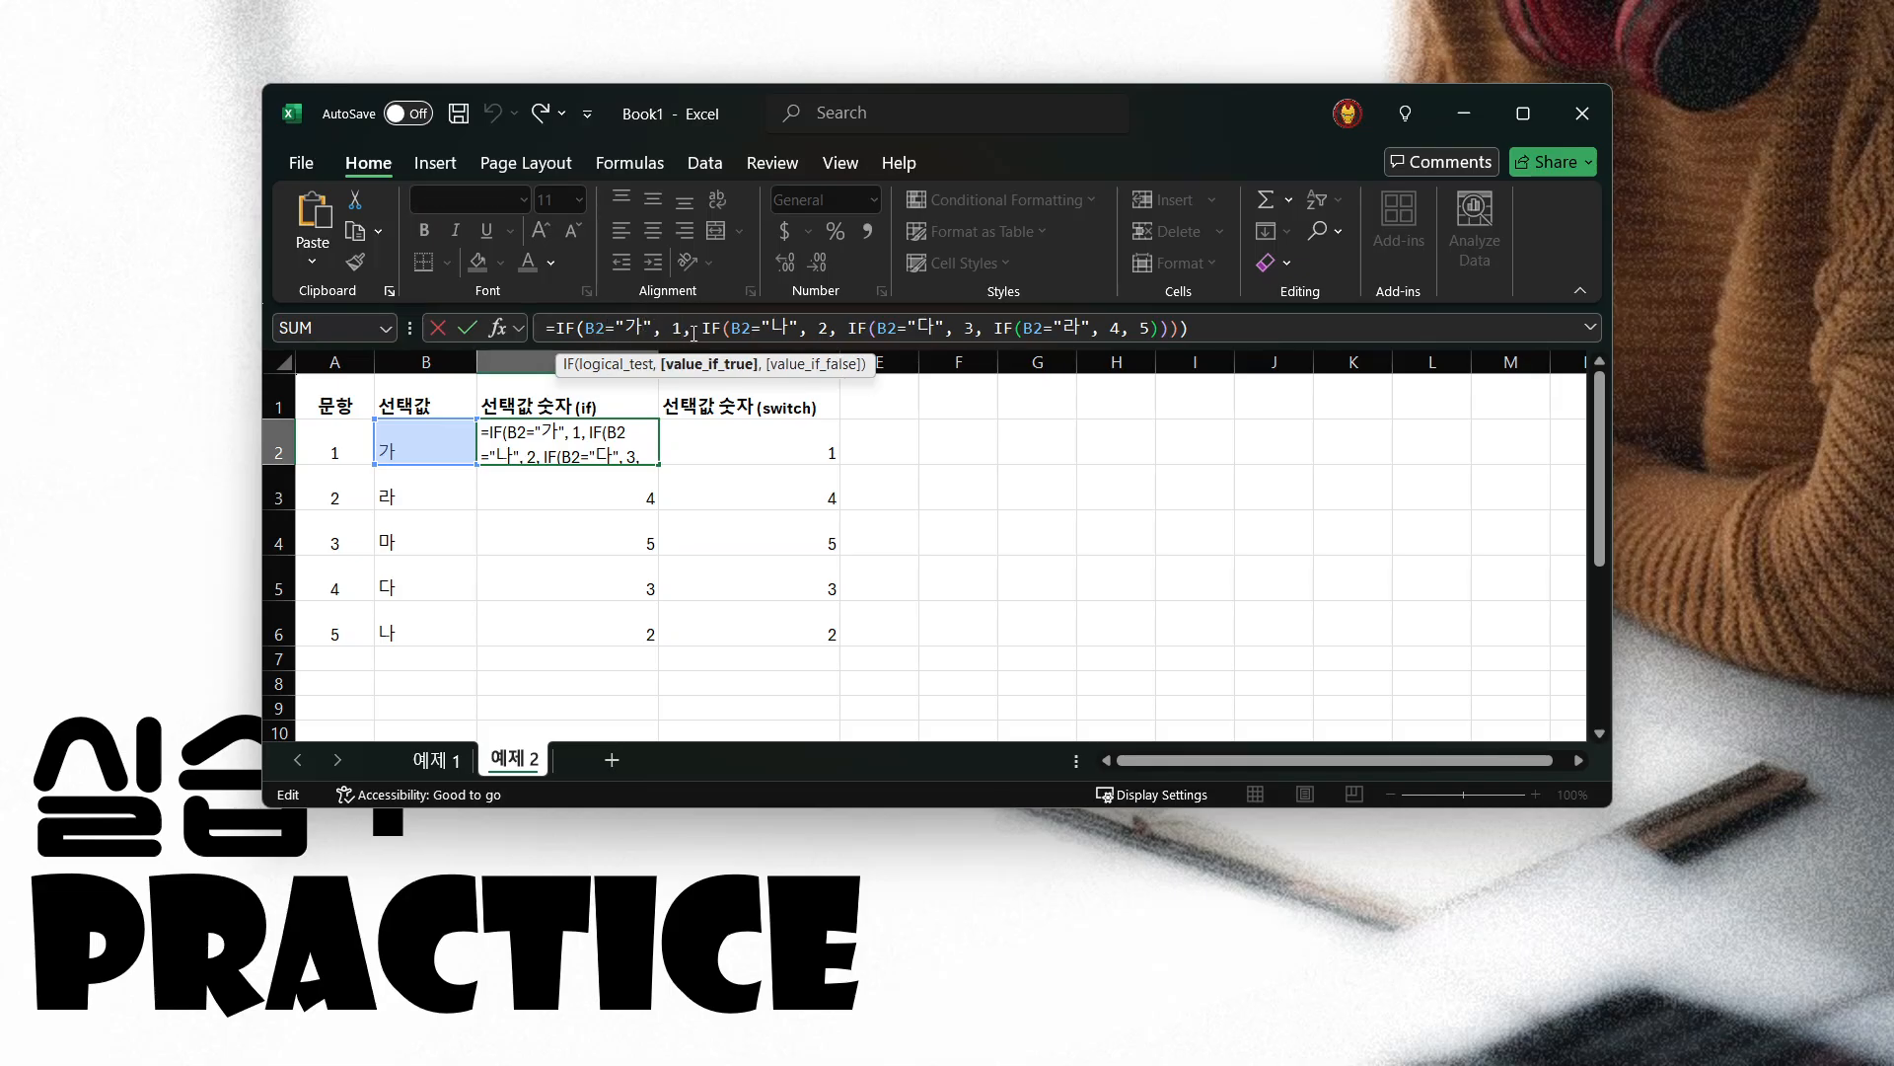
drag(701, 327, 848, 328)
drag(1010, 357, 1243, 370)
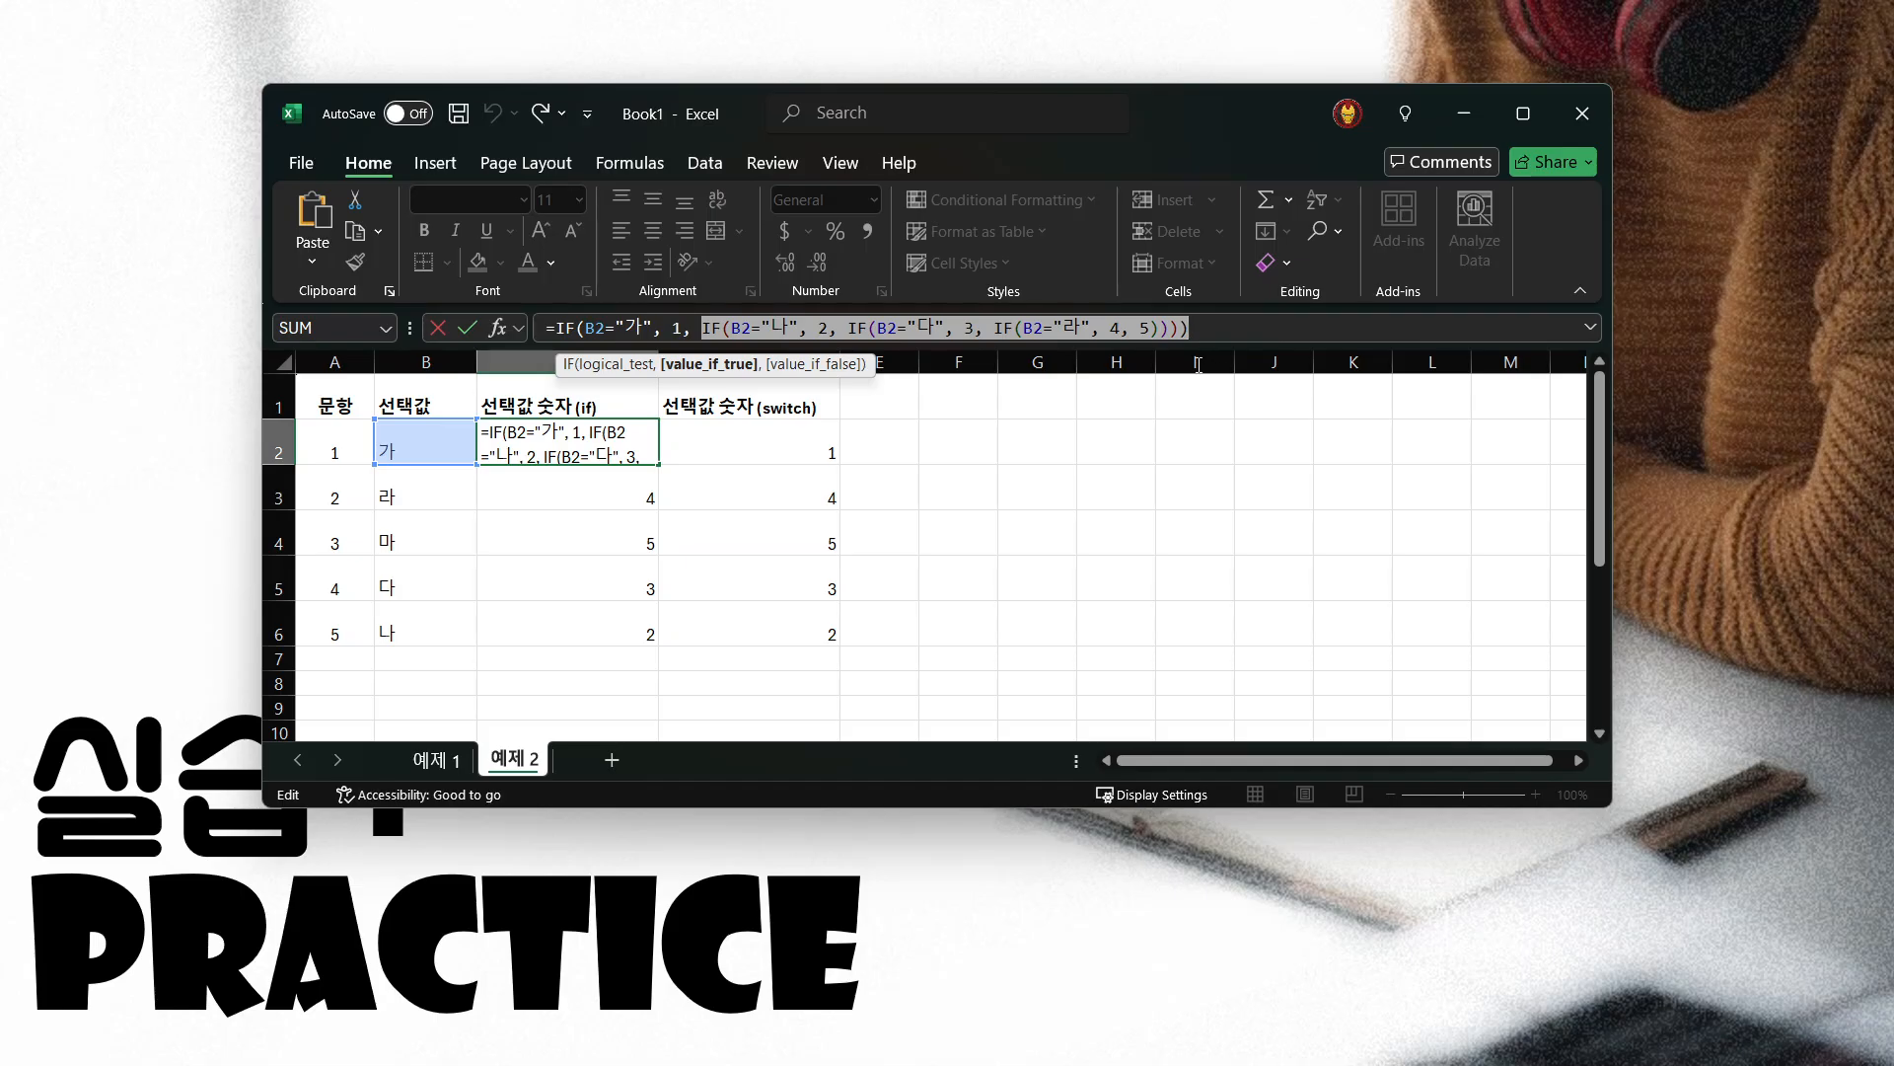
click(753, 328)
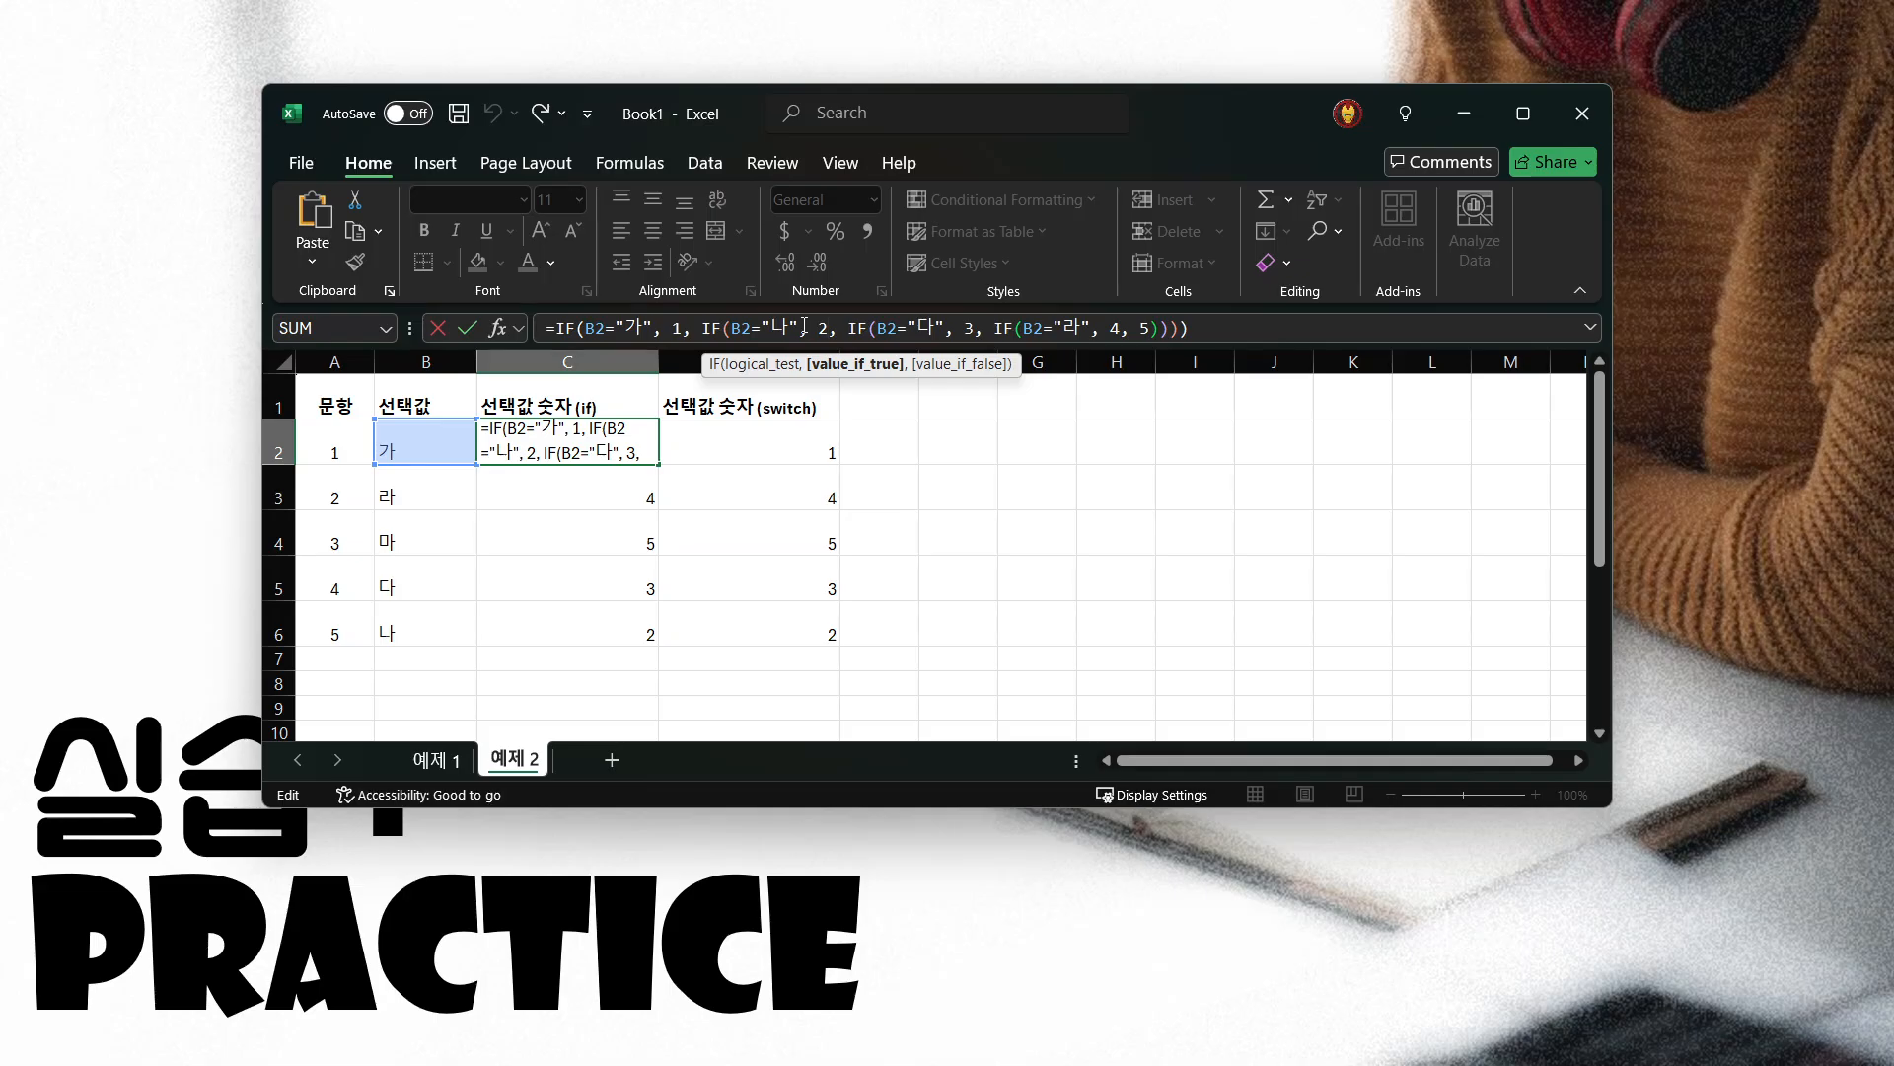
click(831, 329)
drag(846, 330, 1190, 328)
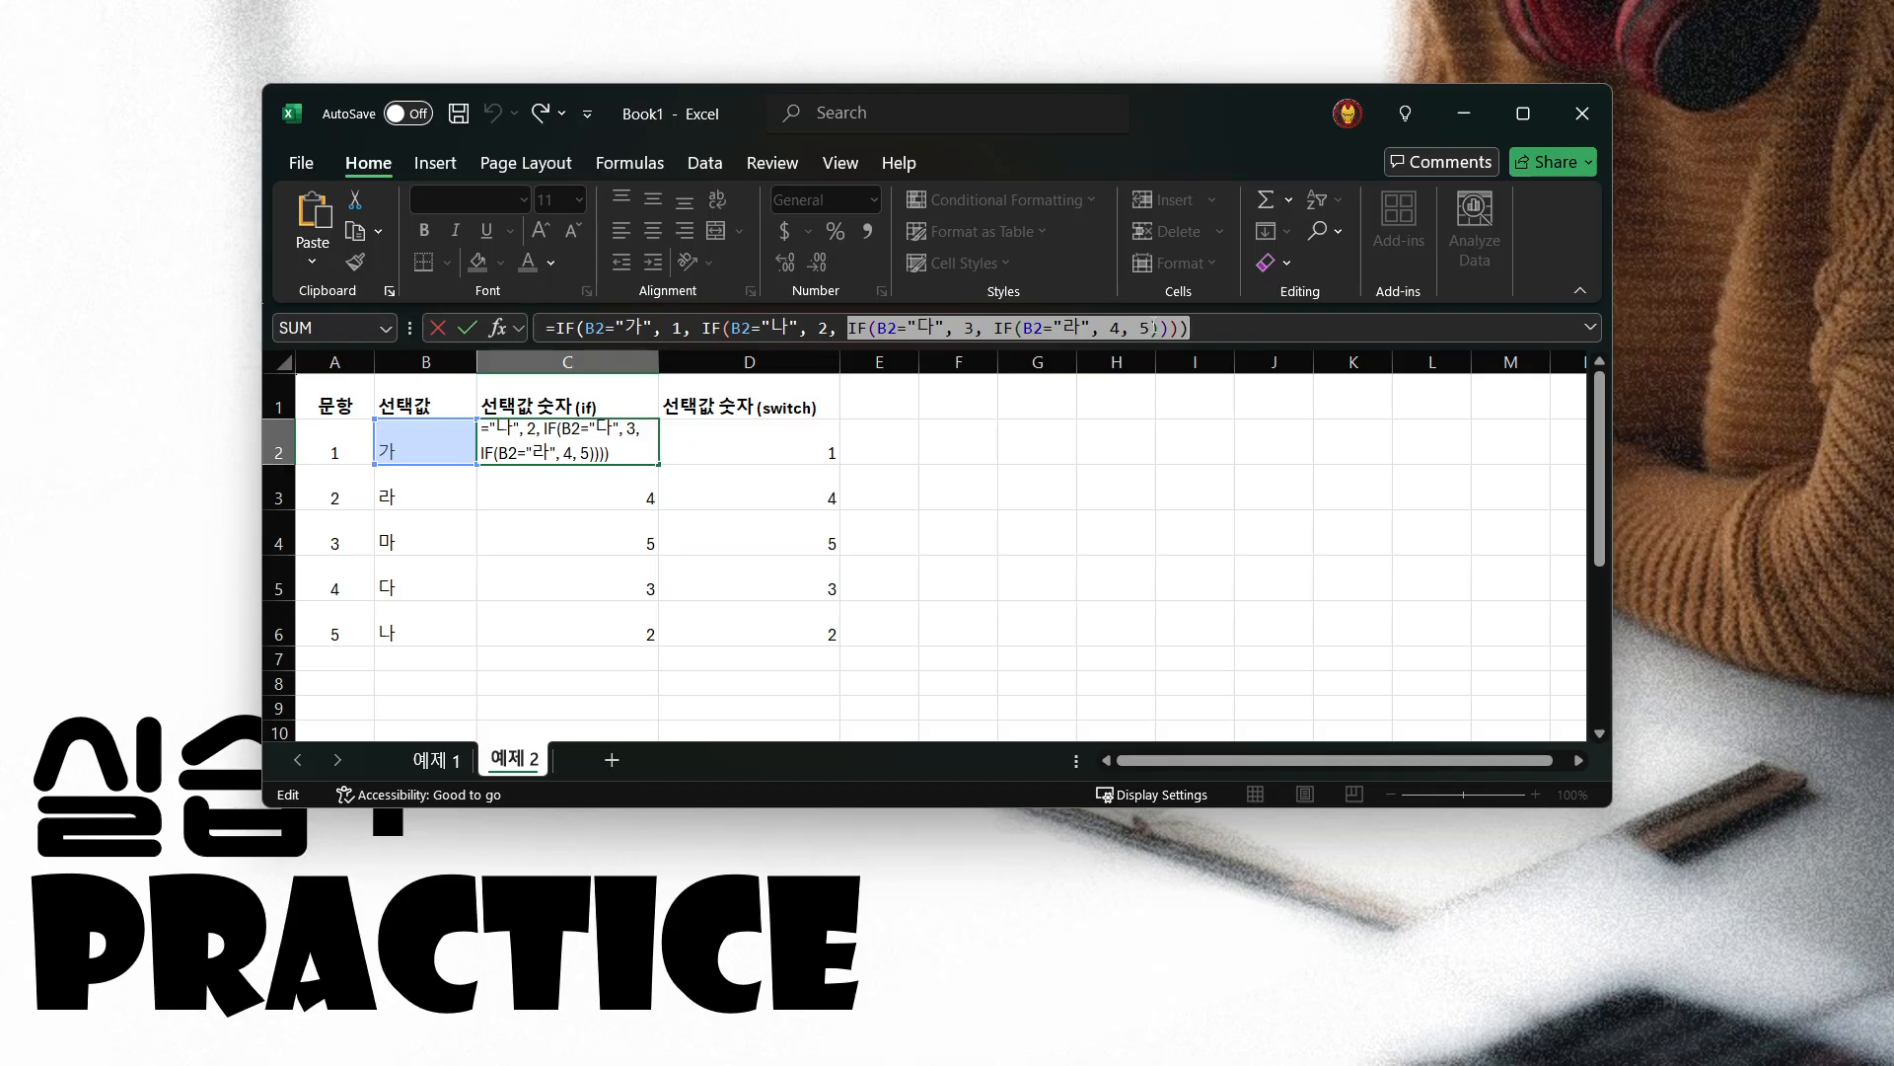
key(Return)
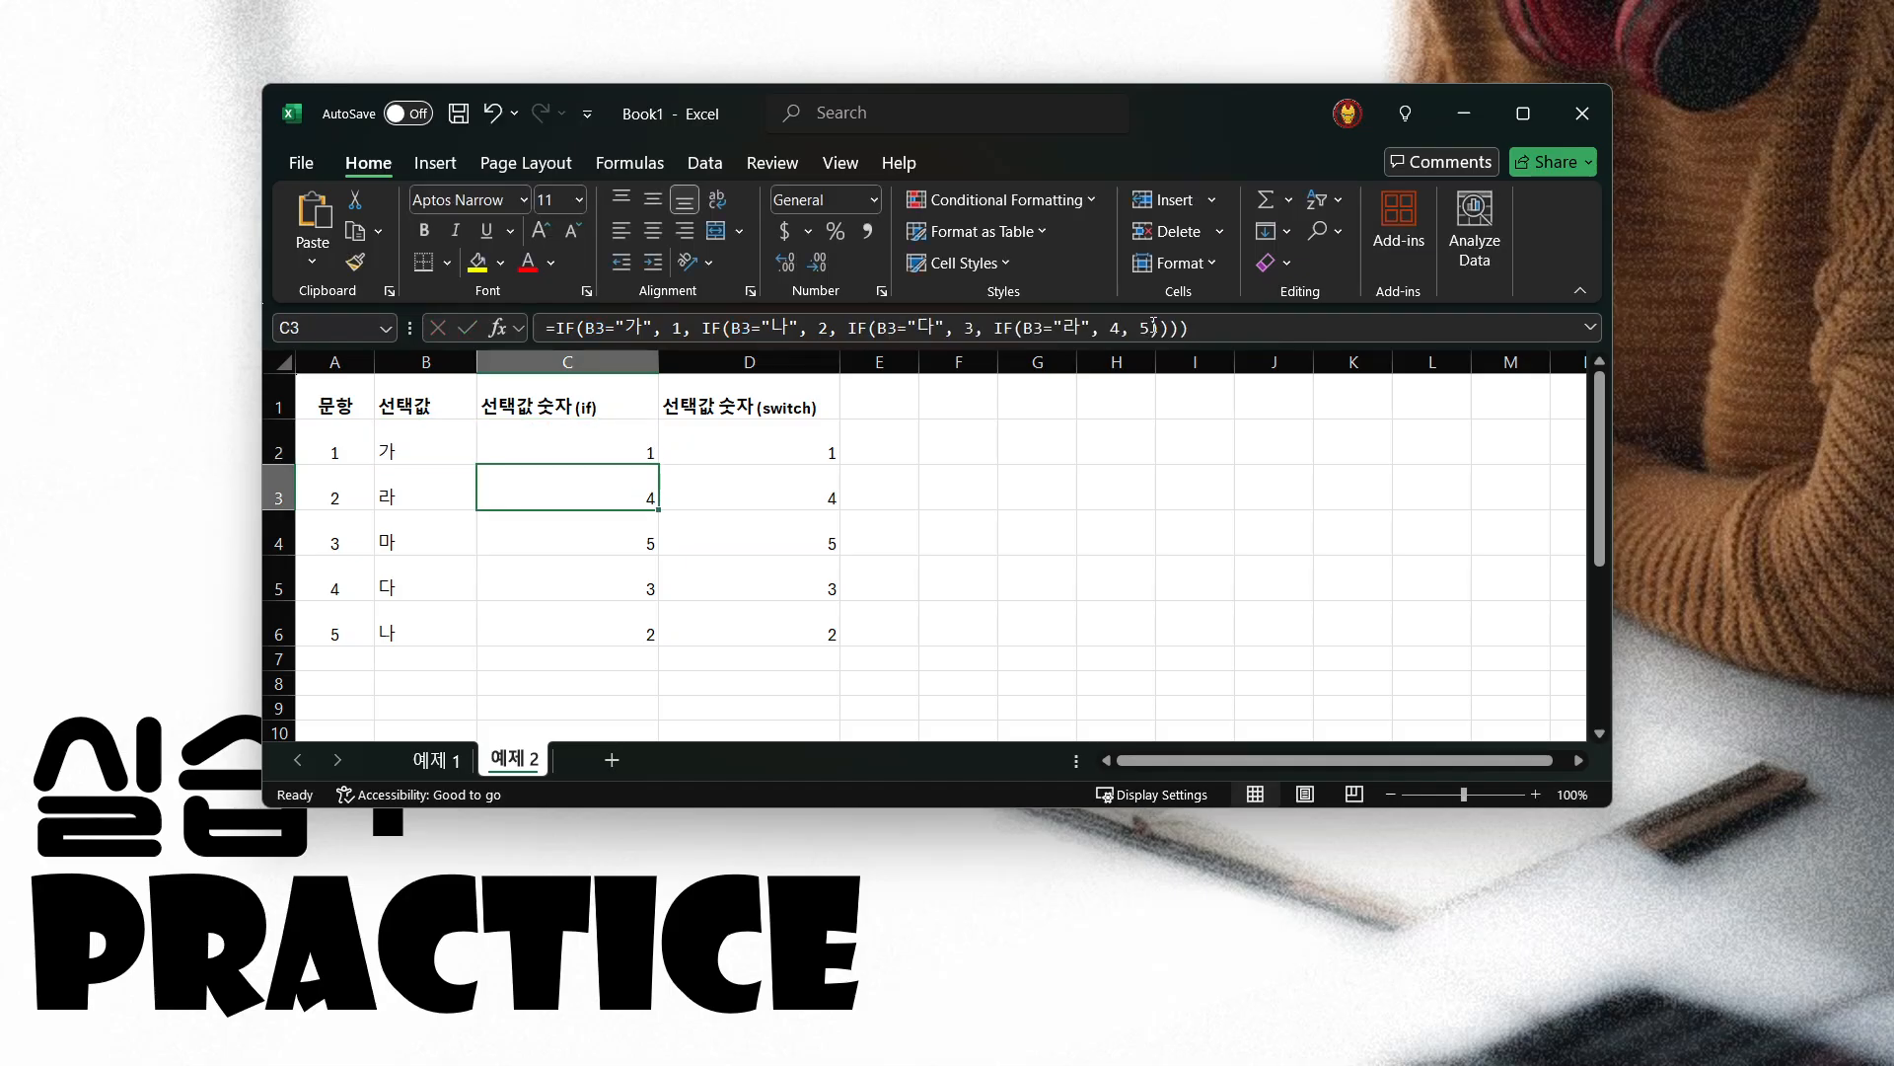
key(Up)
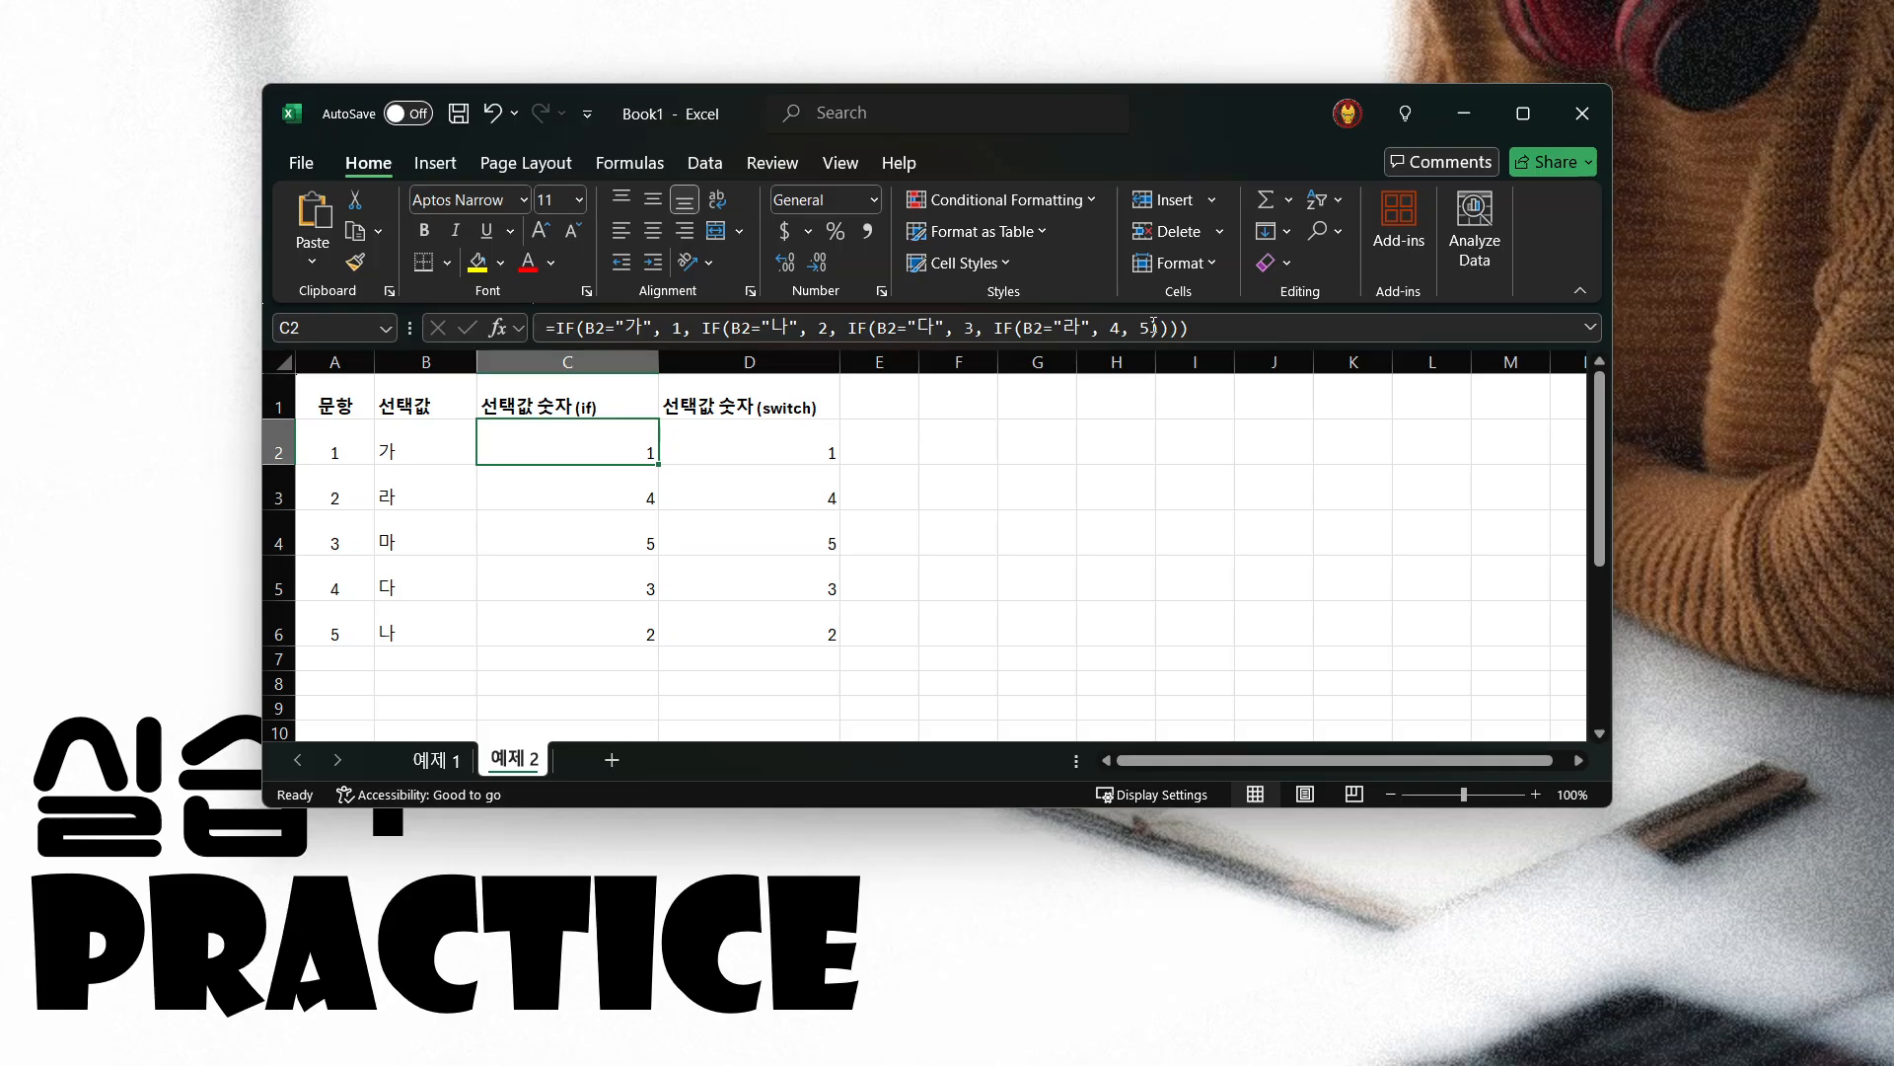
key(Right)
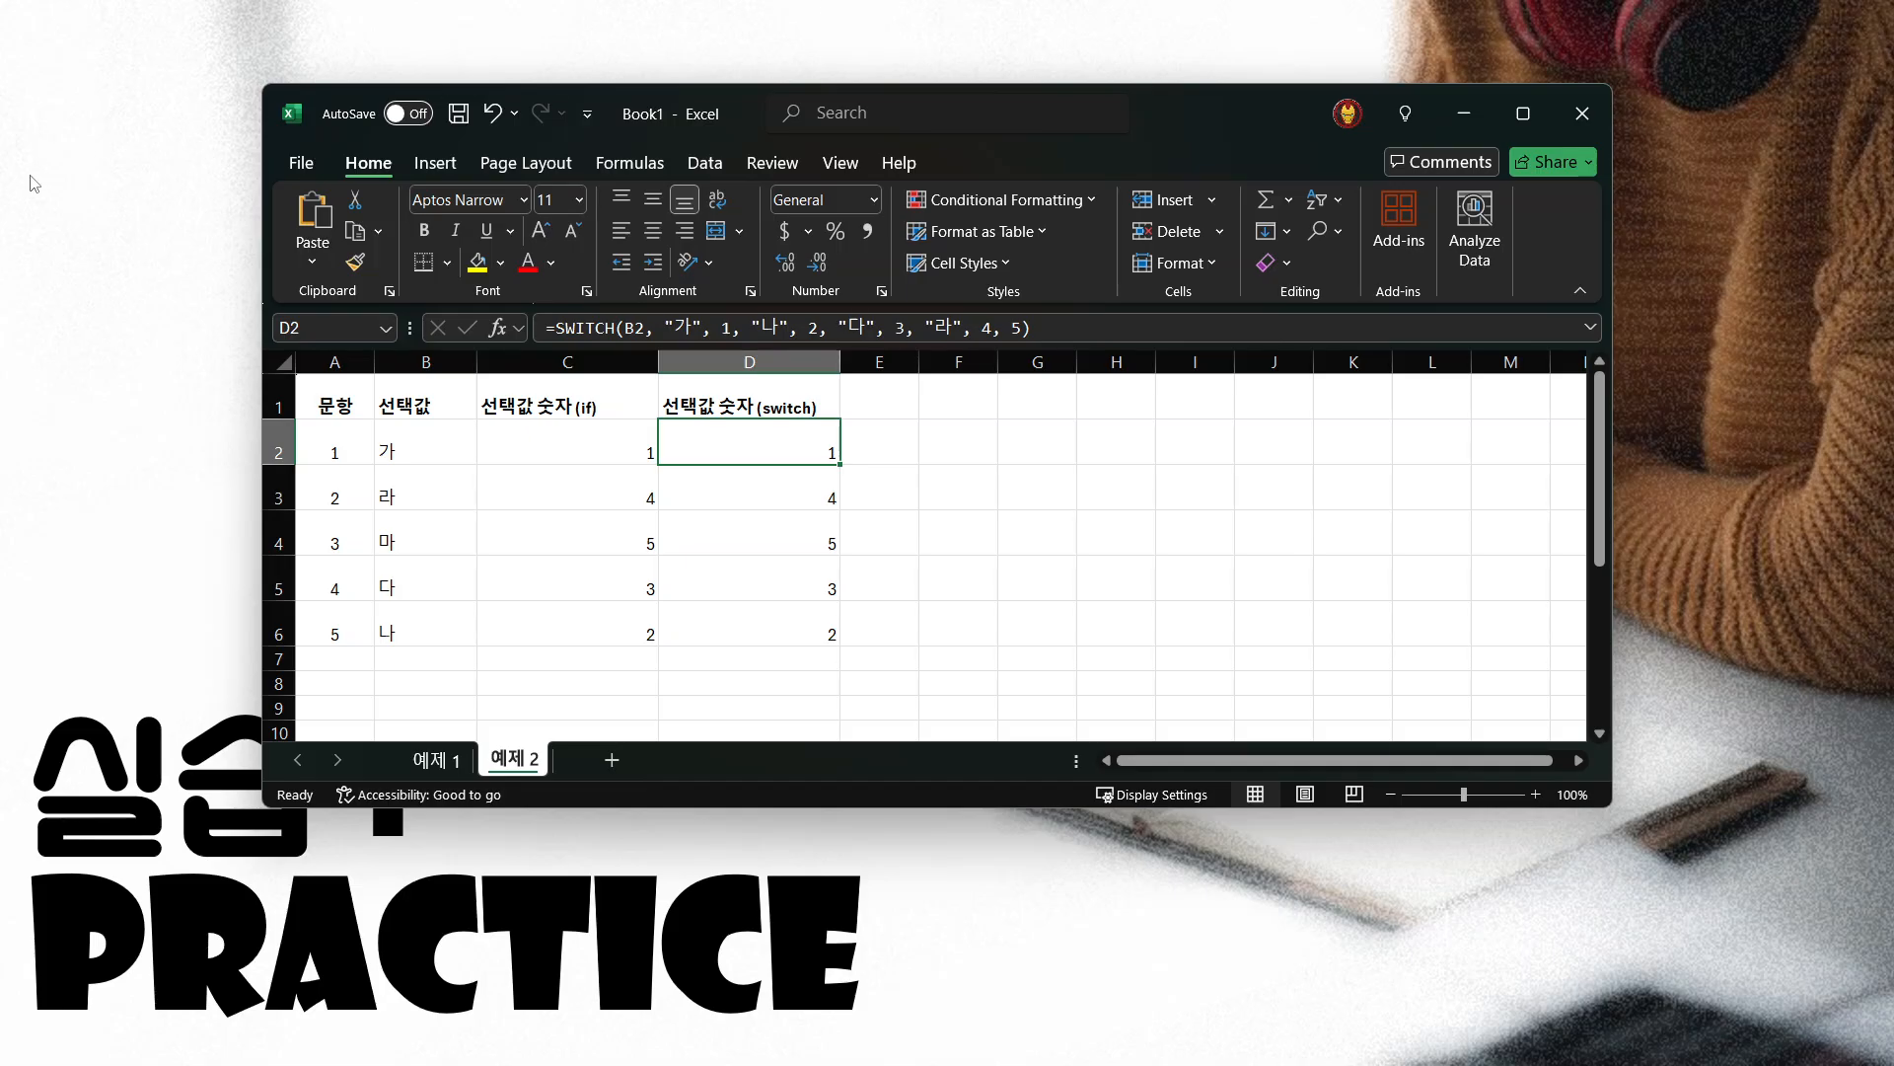
Switch to the slide show and advance from the practice slide to the closing thank-you slide
click(78, 183)
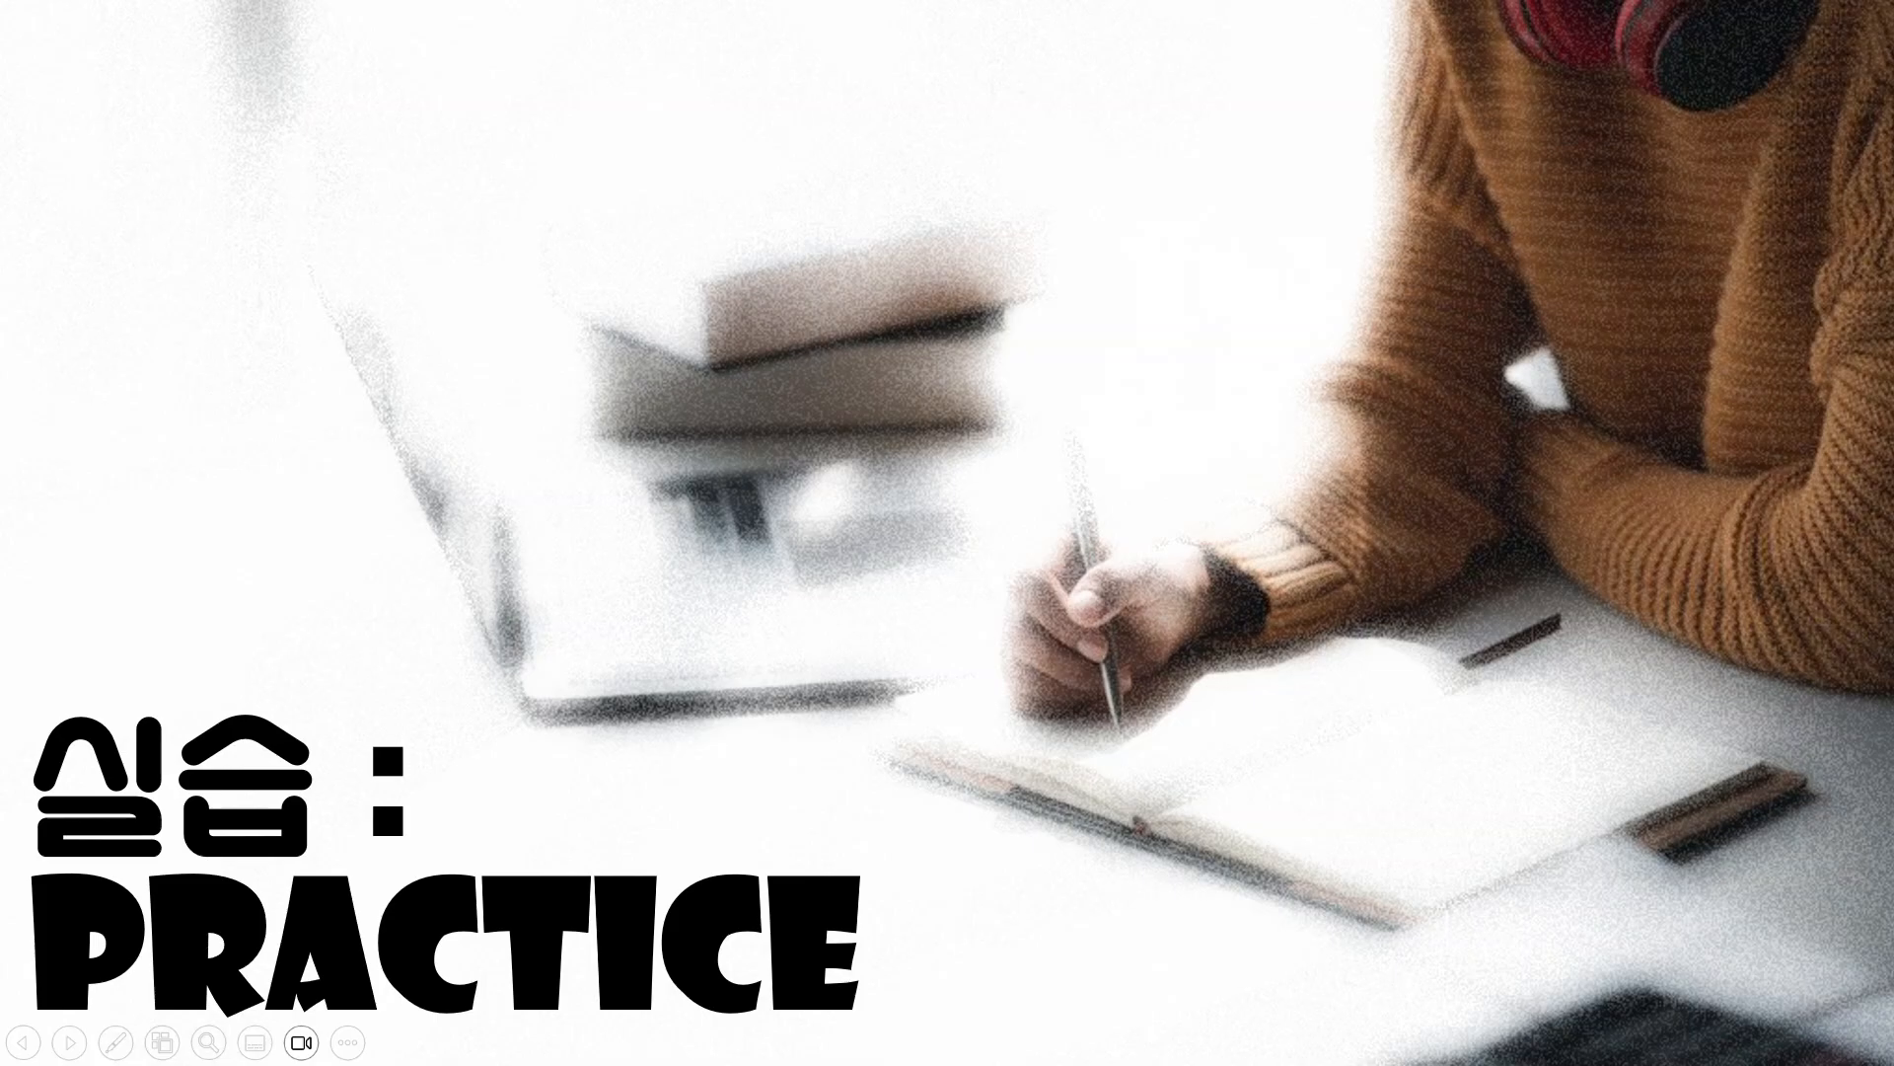
key(Right)
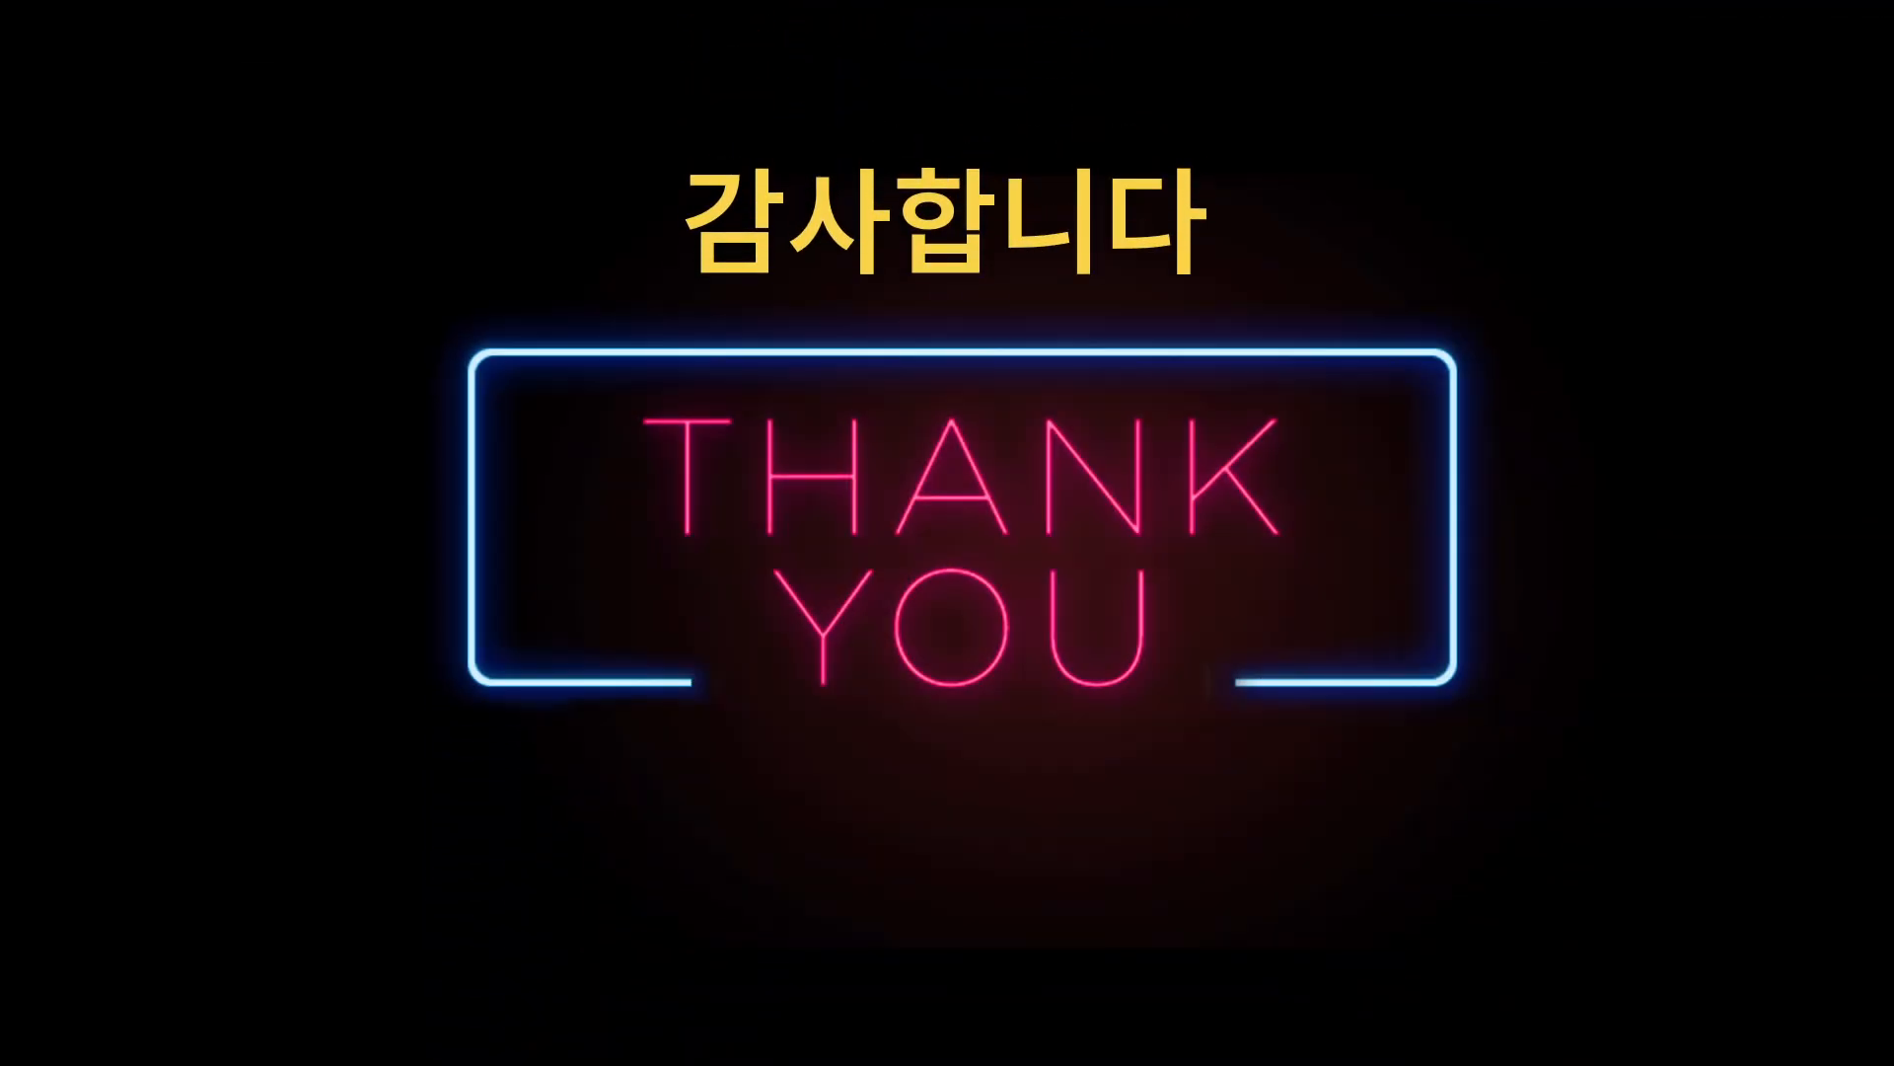